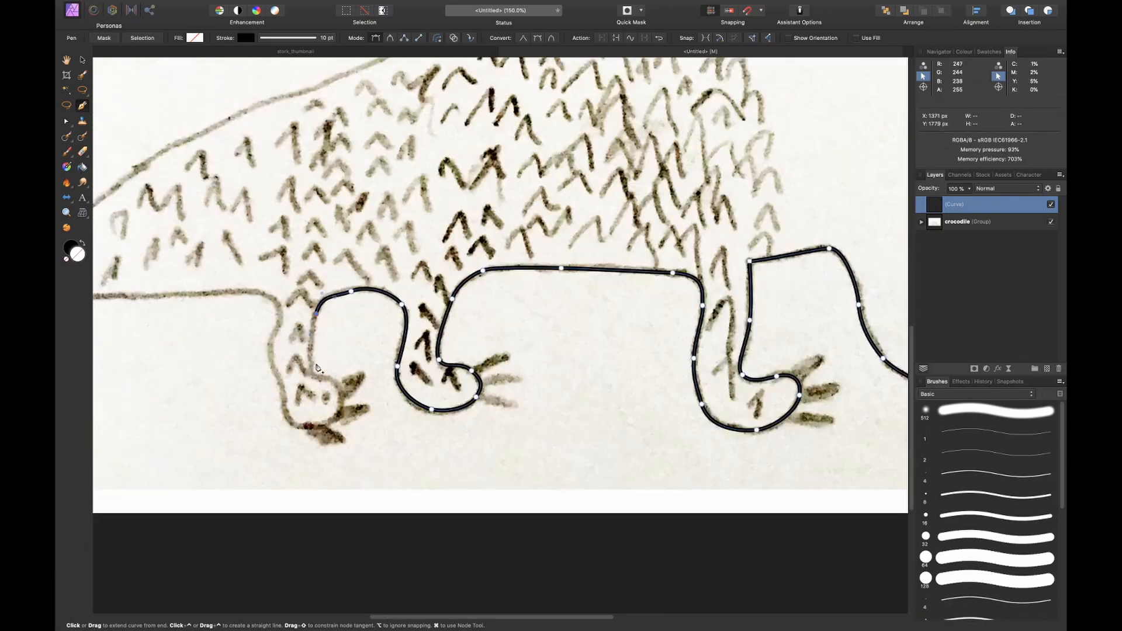
Continue the Pen outline around the drawing's rearmost leg and foot, back up to the belly line
drag(312, 363, 315, 376)
drag(340, 398, 340, 414)
drag(309, 428, 294, 425)
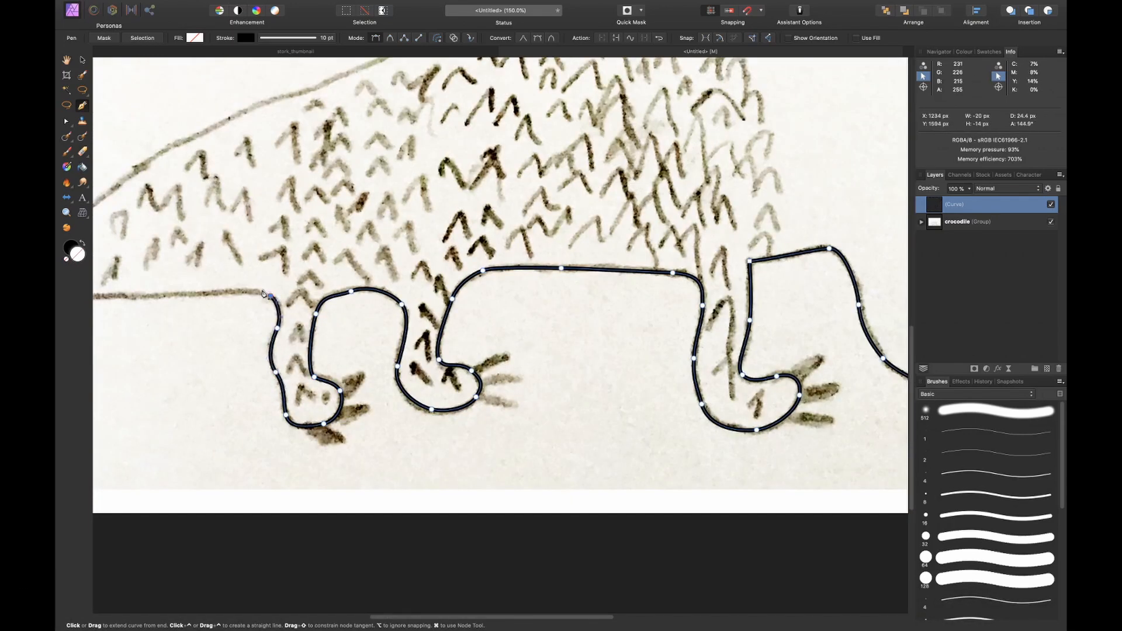
Trace the crocodile's tail, back and the notch under its eye with the Pen curve
scroll(280, 304, left, 5)
drag(225, 281, 224, 269)
drag(456, 189, 480, 179)
scroll(549, 158, right, 5)
click(714, 172)
drag(718, 194, 724, 201)
drag(748, 198, 756, 193)
click(764, 182)
Trace the upper snout and open mouth, closing the crocodile outline at the mouth's corner
scroll(764, 182, right, 4)
drag(753, 171, 818, 194)
drag(806, 203, 795, 213)
click(722, 294)
key(super+0)
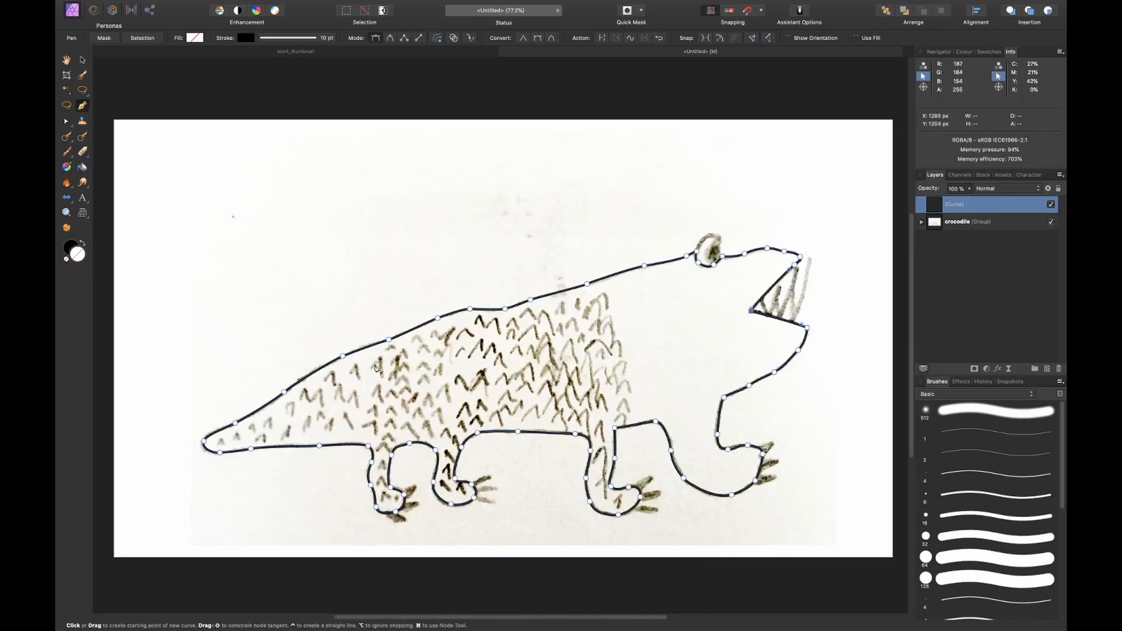
Fill the crocodile curve with an olive brown of hue 51, saturation 36 and lightness 39, and deselect it
click(193, 38)
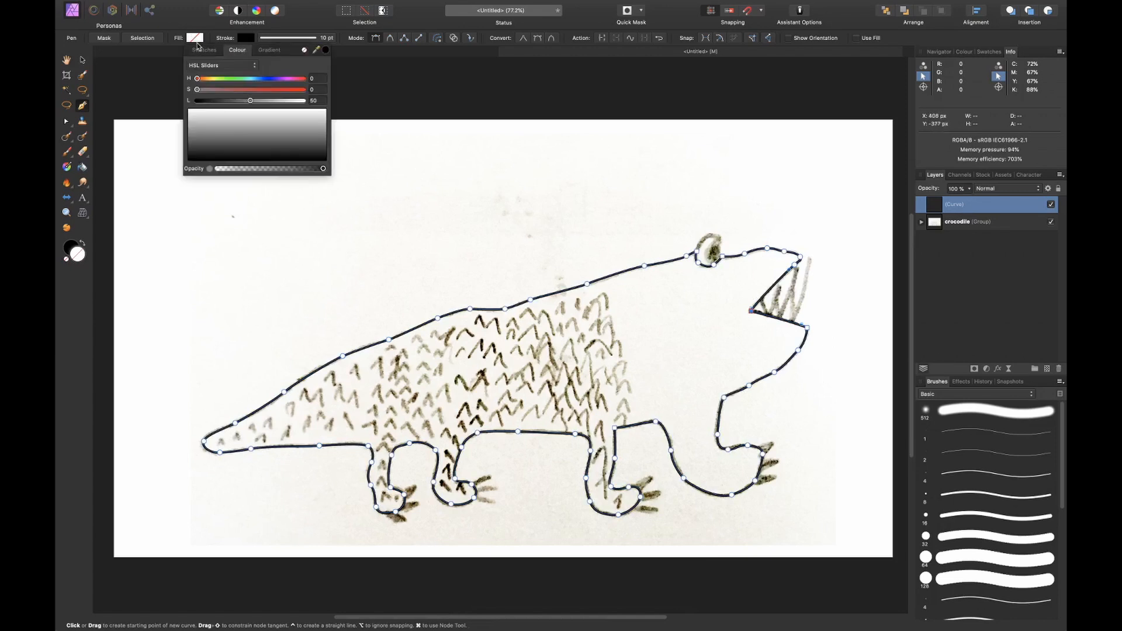
drag(198, 89, 237, 103)
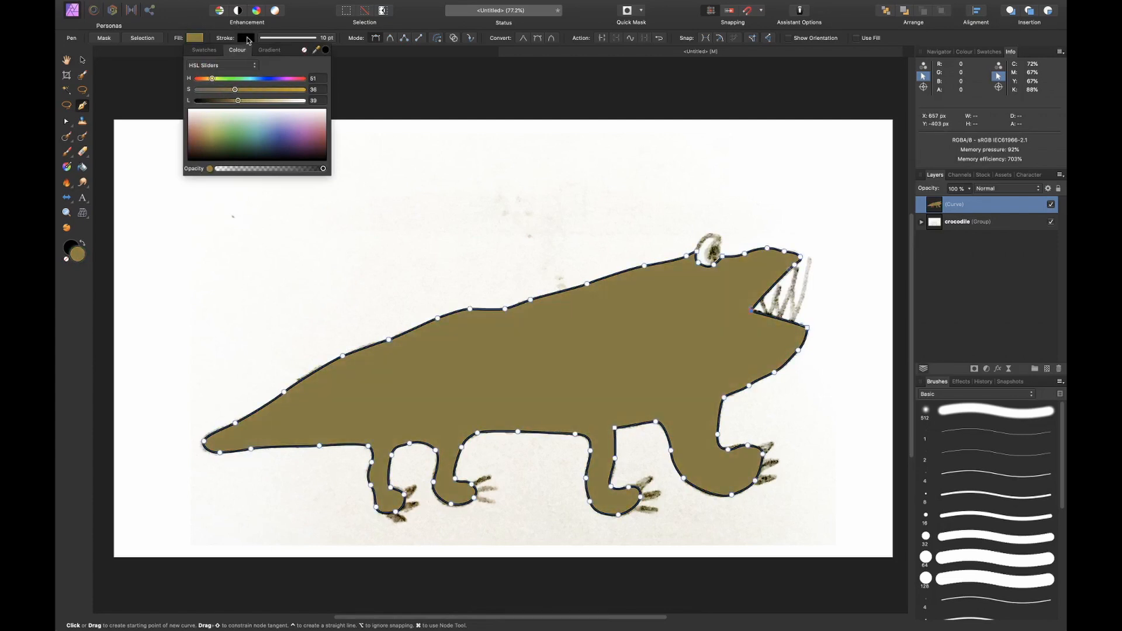
click(1049, 279)
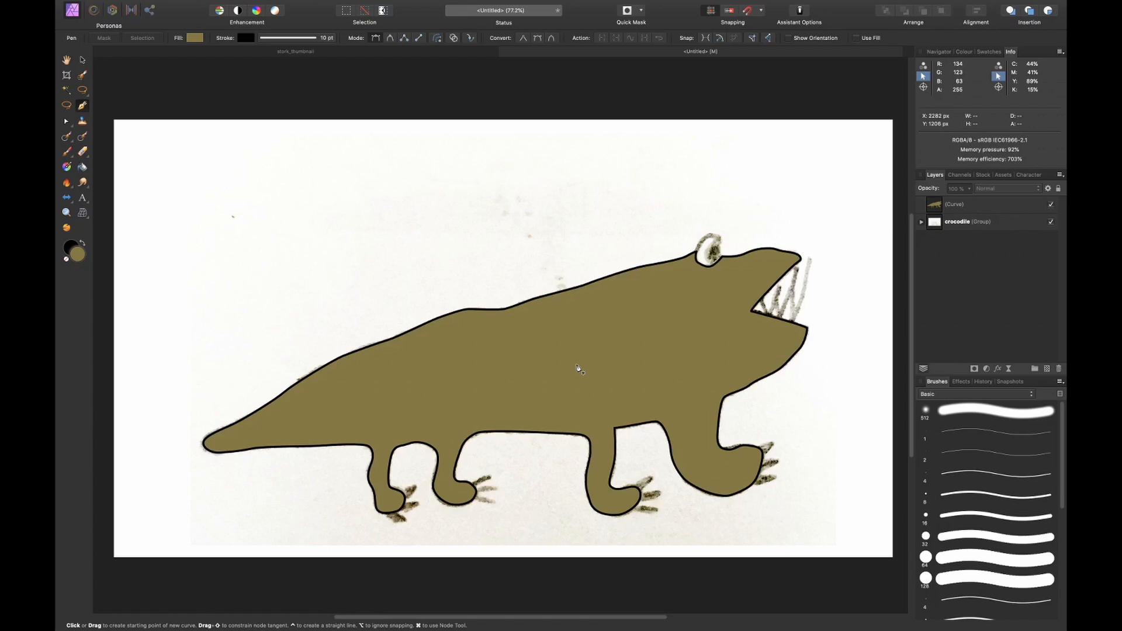
Place the real alligator photo from the downloads folder into the document above the curve
key(ctrl+Up)
click(649, 613)
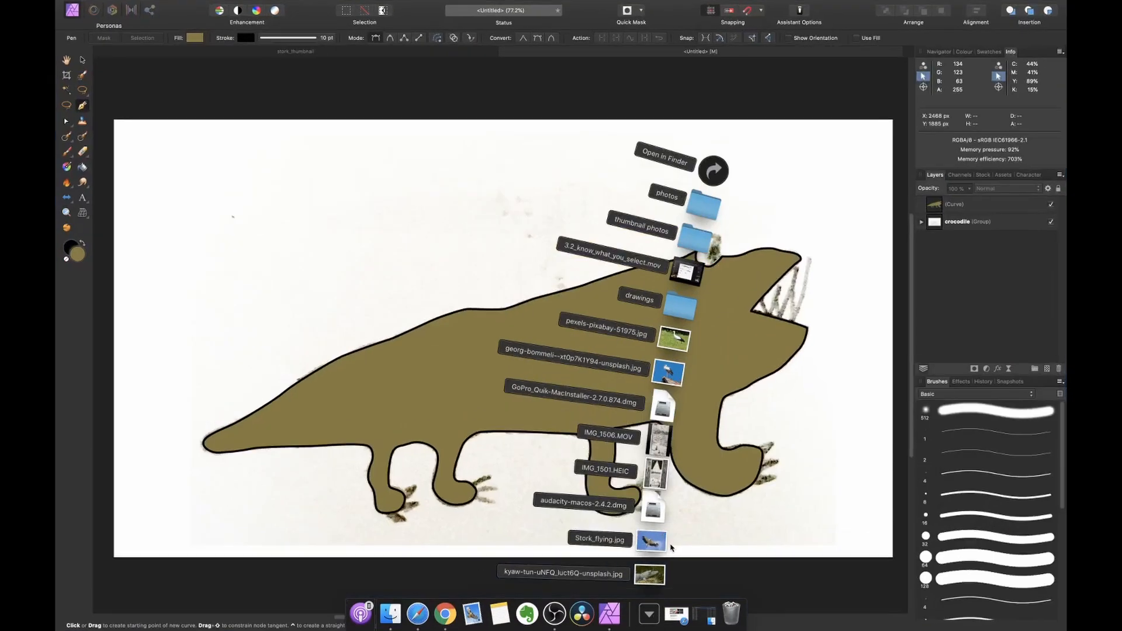
click(649, 573)
drag(599, 398, 598, 398)
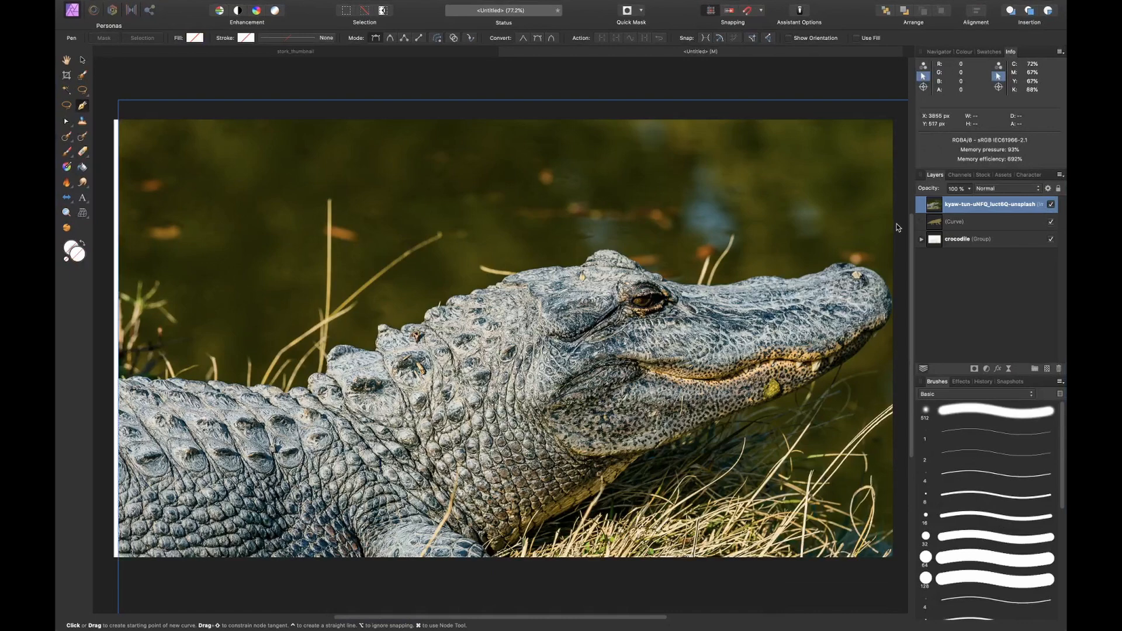
Scale down the placed alligator photo and position it over the traced crocodile shape
scroll(516, 210, down, 2)
scroll(516, 209, left, 2)
key(v)
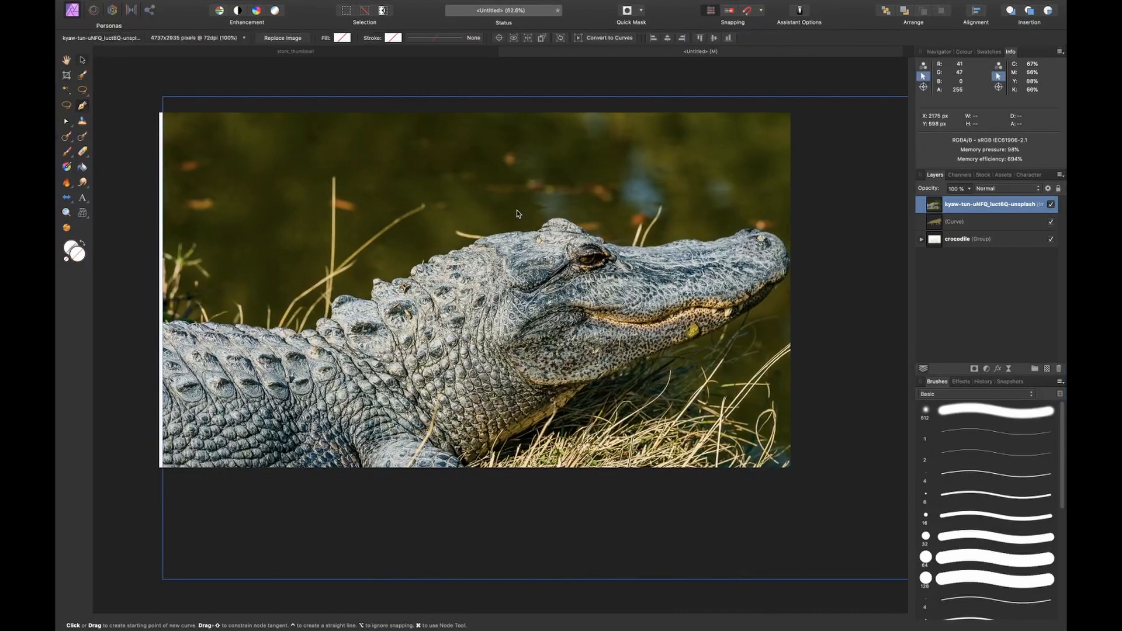
drag(162, 97, 315, 190)
drag(427, 300, 398, 265)
Rasterise the alligator photo layer and rename it "texture"
right_click(954, 205)
click(996, 390)
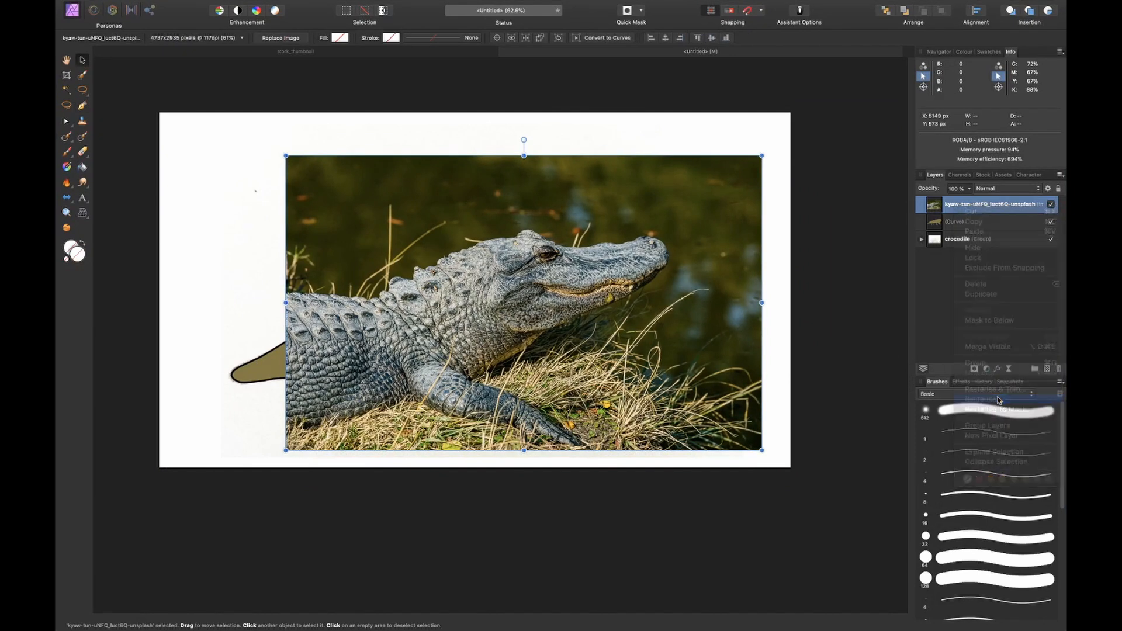
double_click(986, 205)
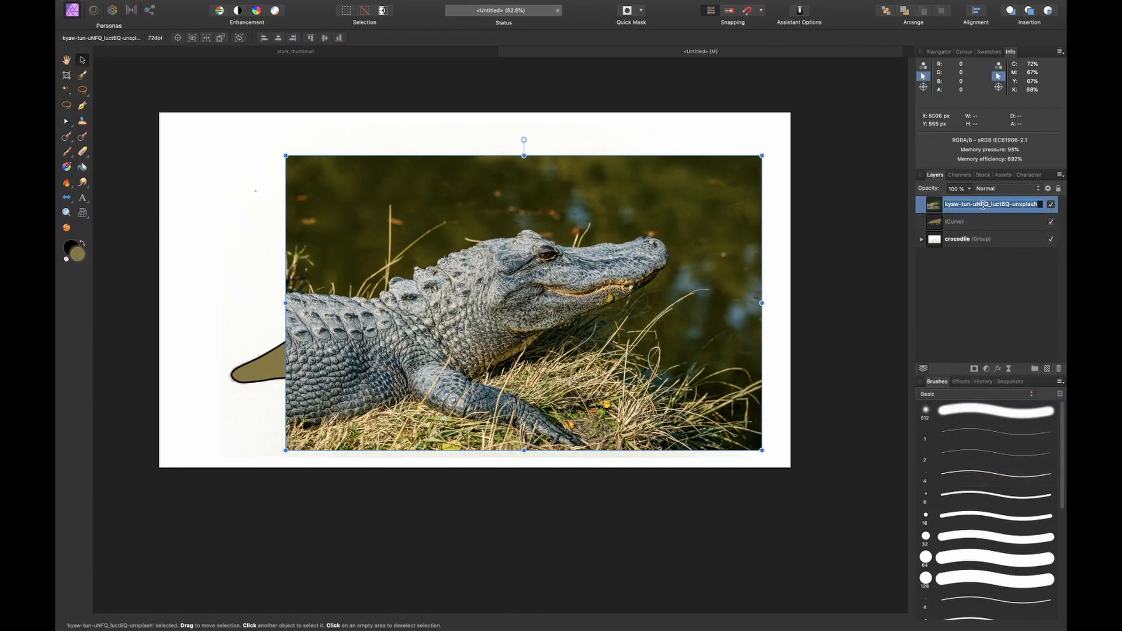
text(a)
text(ex)
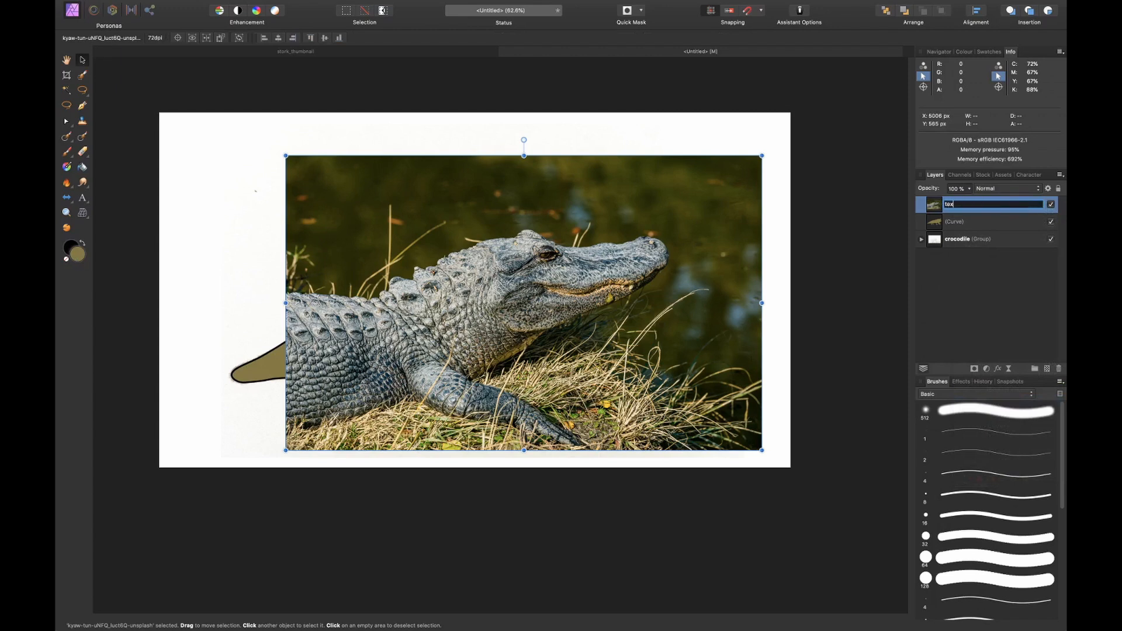
text(ture)
key(Return)
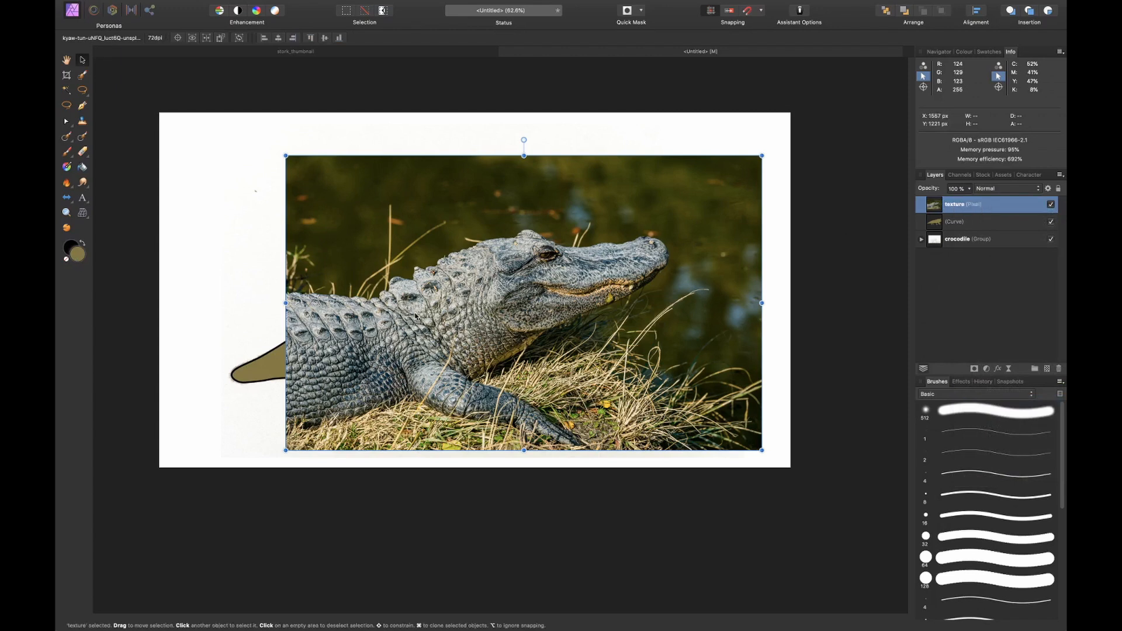
Select the alligator's scaly body and neck with the Selection Brush, copy it to a new layer and hide the original photo
key(w)
key(bracketright)
key(bracketright)
key(bracketright)
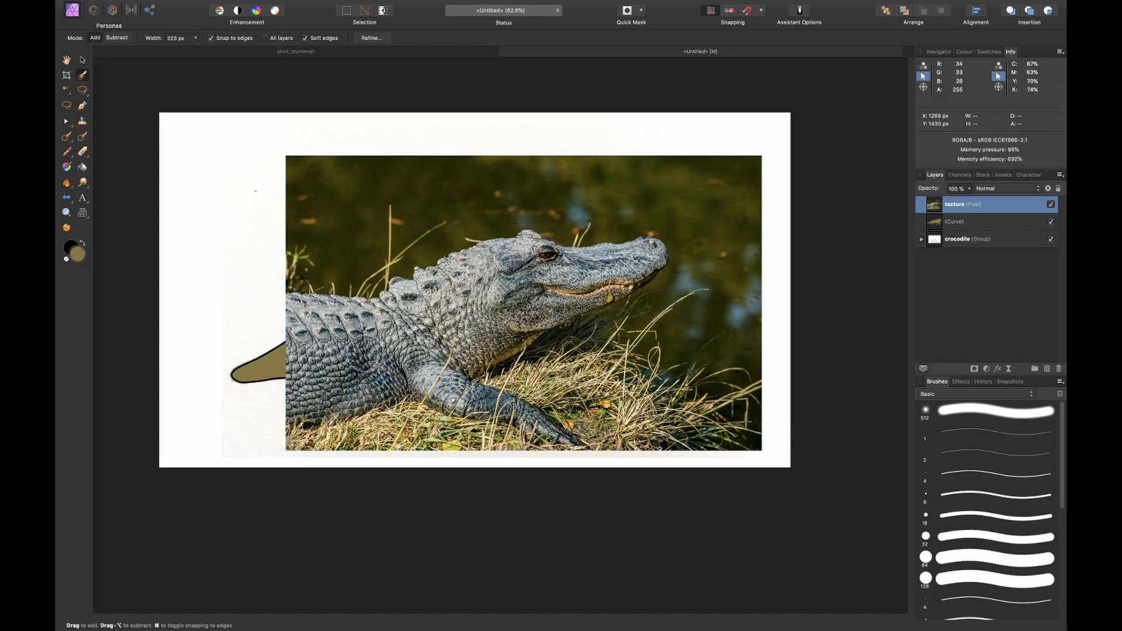
mouse_move(324, 329)
mouse_down()
mouse_move(435, 339)
mouse_move(482, 313)
mouse_move(501, 284)
mouse_move(490, 333)
mouse_move(456, 356)
mouse_move(341, 354)
mouse_up()
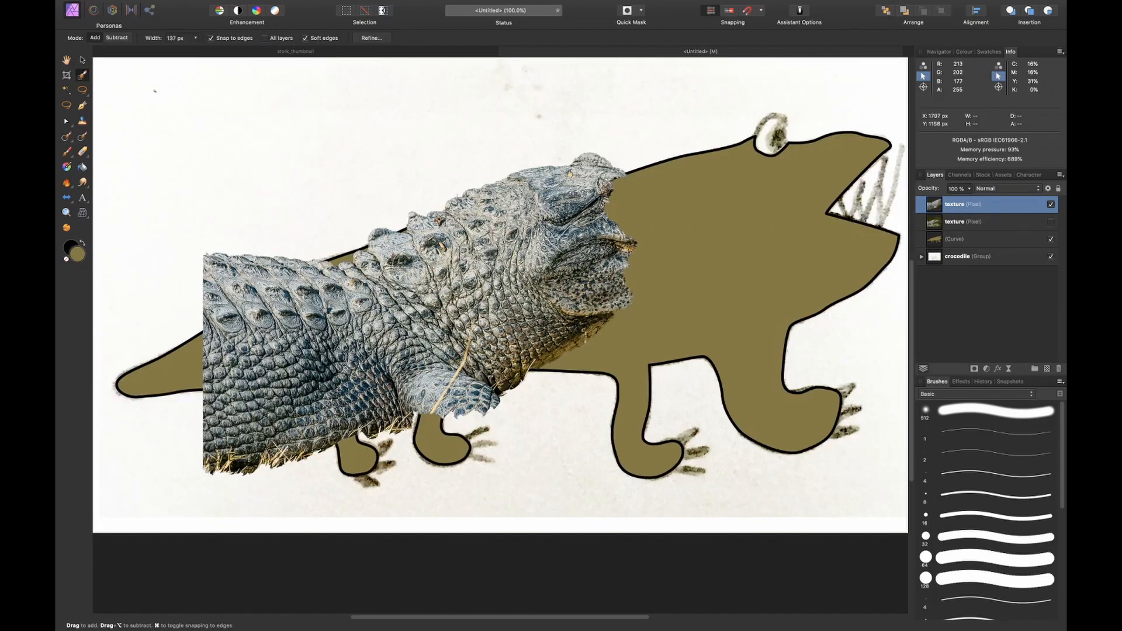
Move the cut-out skin over the crocodile's upper body and rotate it slightly clockwise to follow the back
key(v)
drag(335, 272, 461, 232)
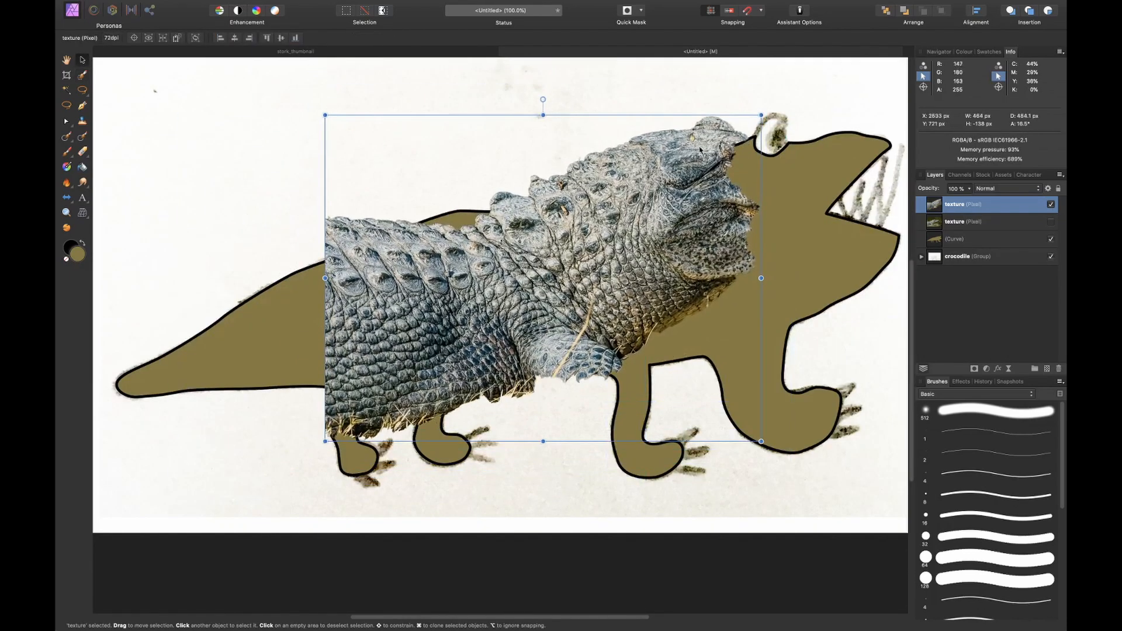
drag(777, 125, 794, 120)
drag(713, 205, 761, 205)
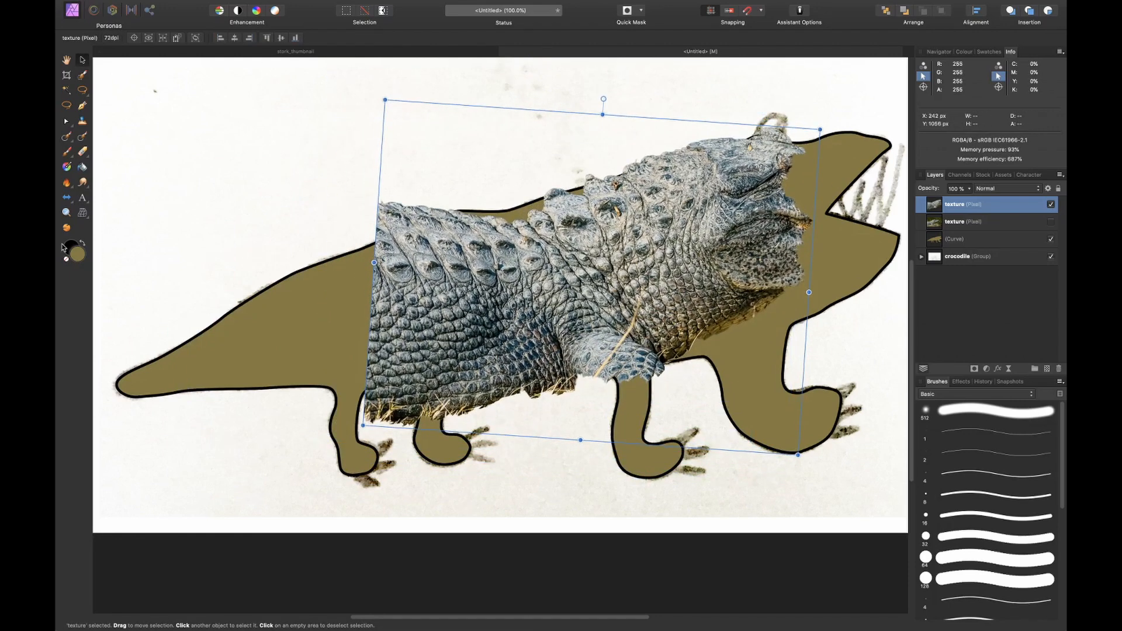
Mesh-warp the body skin so its edges follow the crocodile's back and chest, and apply the warp
click(85, 214)
drag(385, 101, 378, 141)
drag(522, 153, 507, 94)
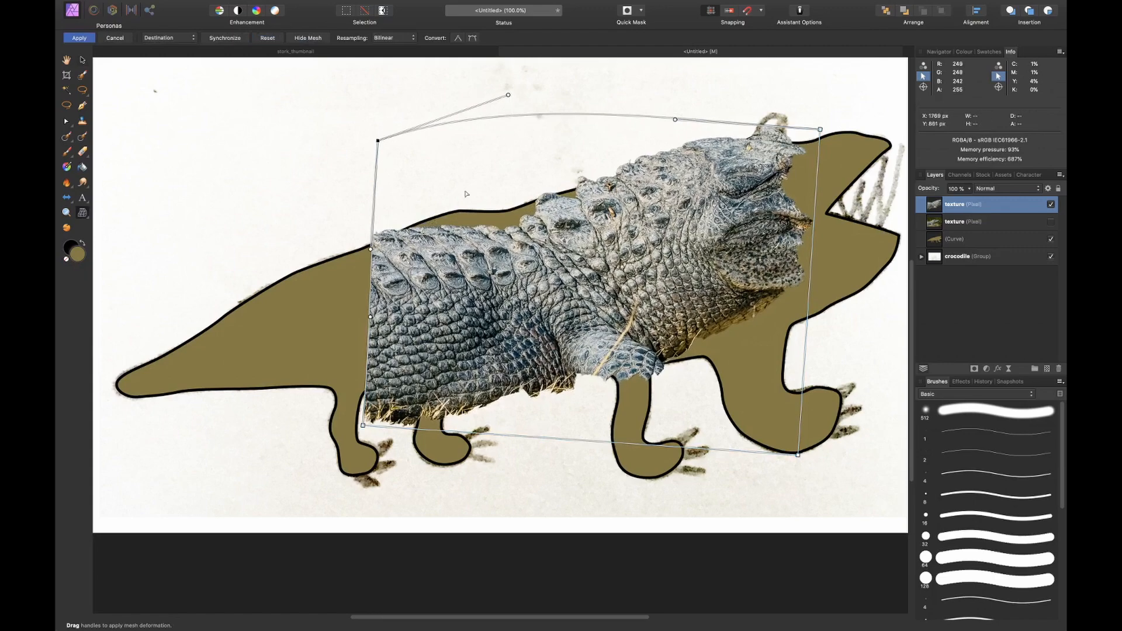
drag(378, 141, 429, 123)
scroll(428, 123, up, 1)
drag(796, 300, 830, 328)
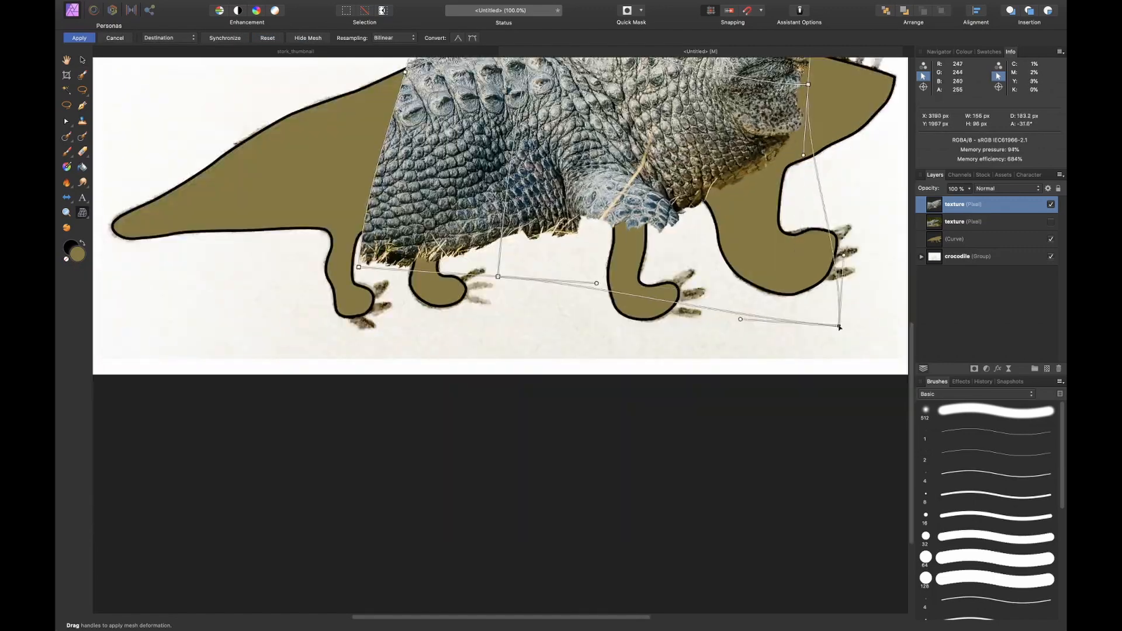
mouse_move(359, 267)
mouse_down()
mouse_move(375, 235)
mouse_move(368, 258)
mouse_up()
scroll(231, 121, up, 3)
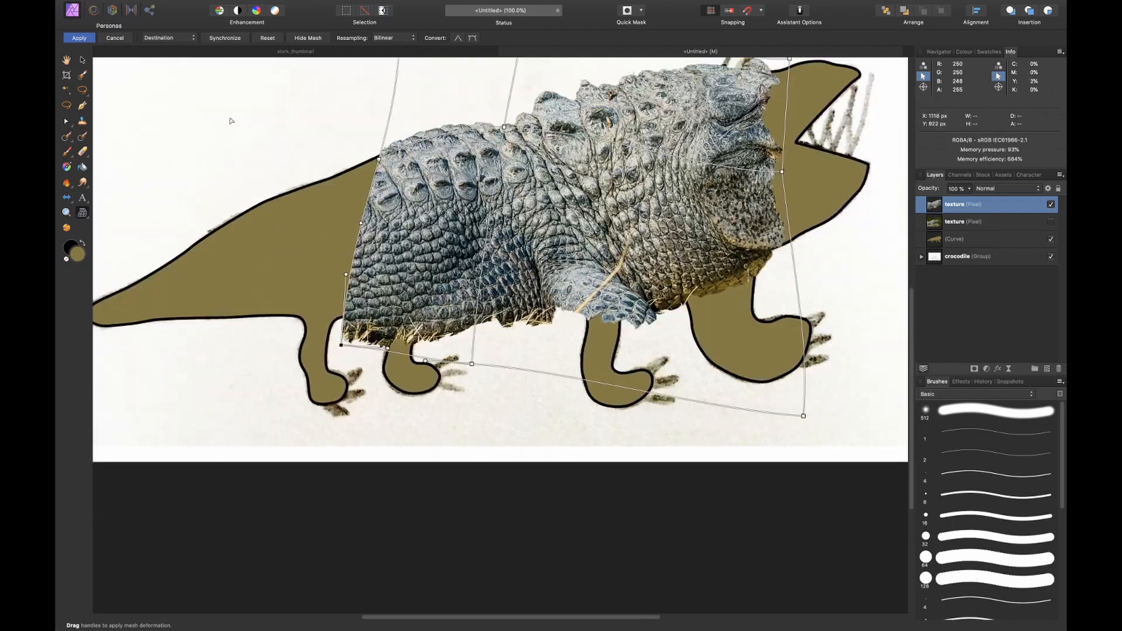
click(79, 38)
key(super+0)
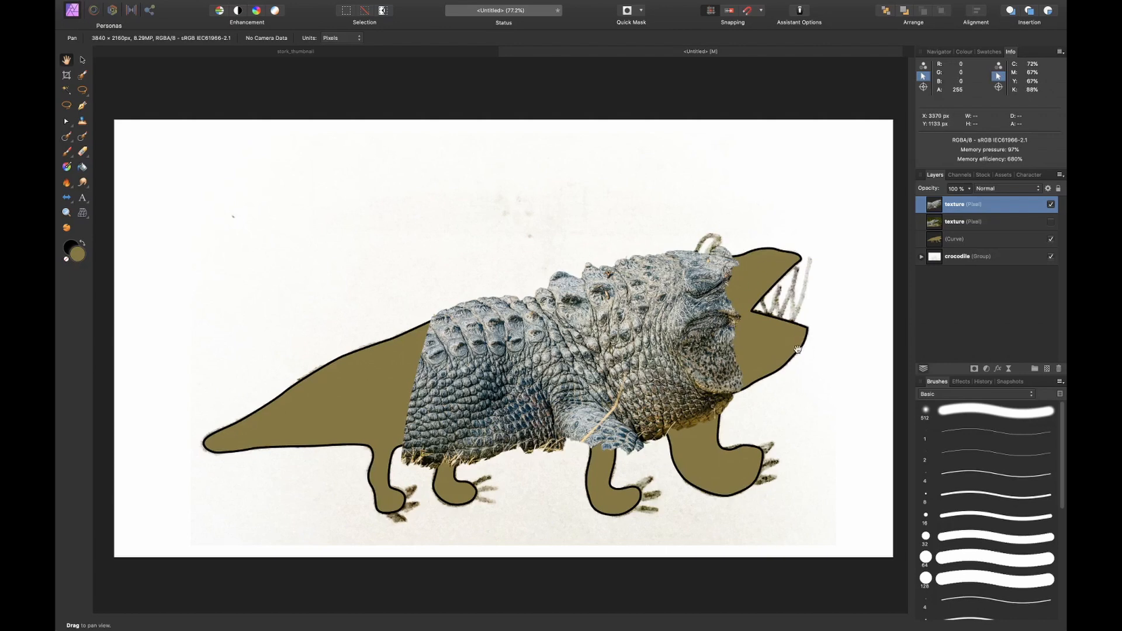
Show the full alligator photo layer and hide the warped body skin layer
click(1039, 222)
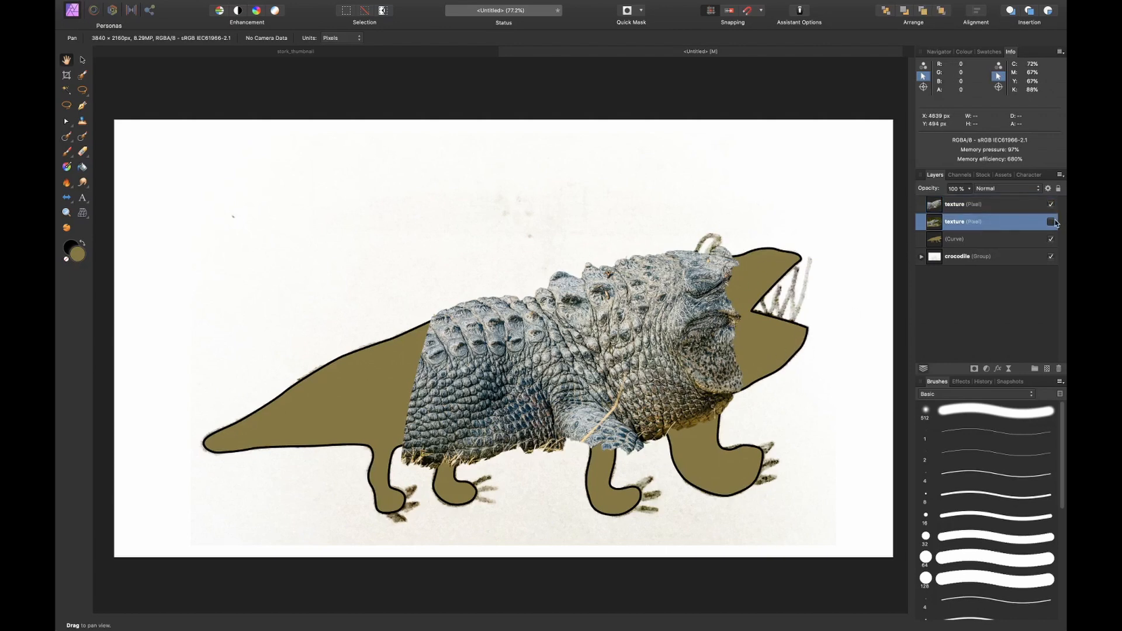
click(1051, 222)
key(v)
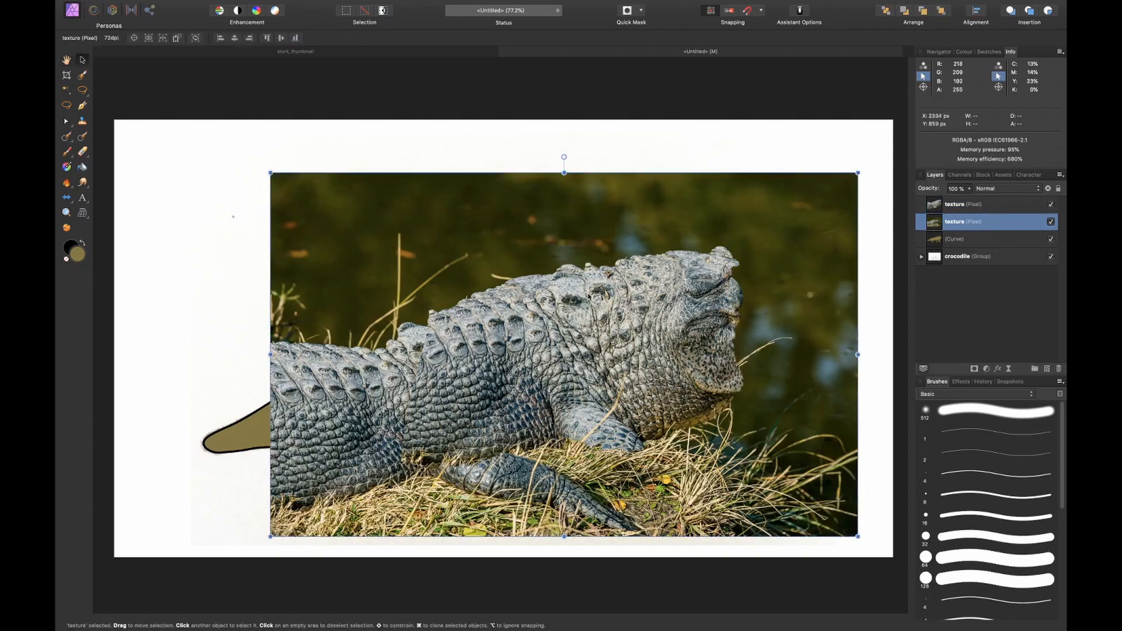
click(1050, 205)
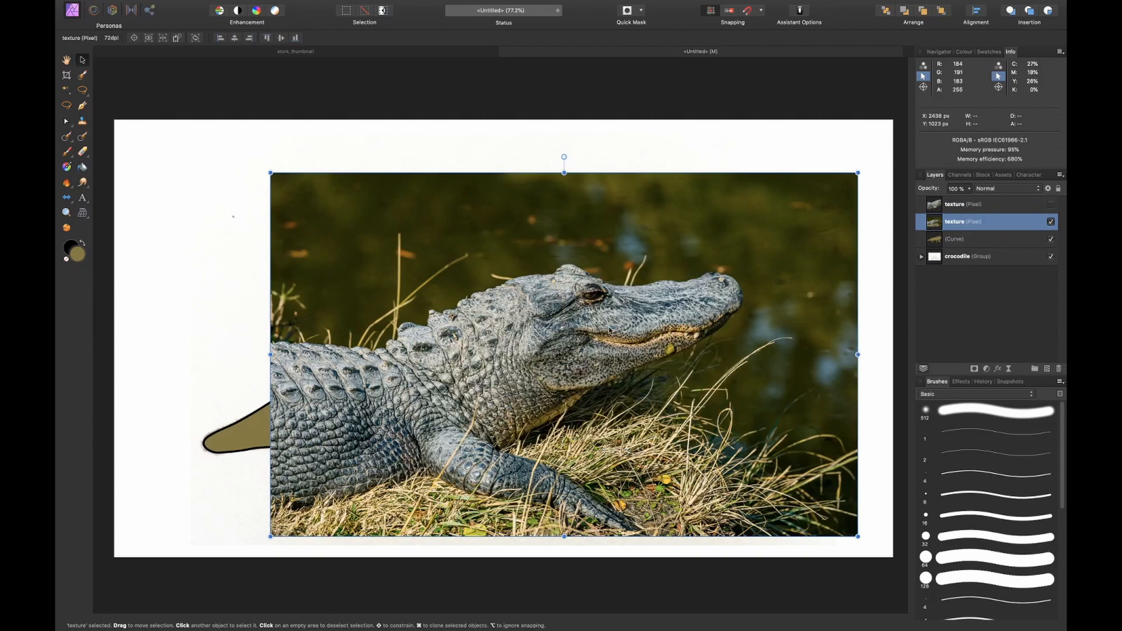
Select the alligator's upper snout with the Selection Brush, copy it to a new layer and hide the full photo
key(w)
scroll(658, 330, up, 5)
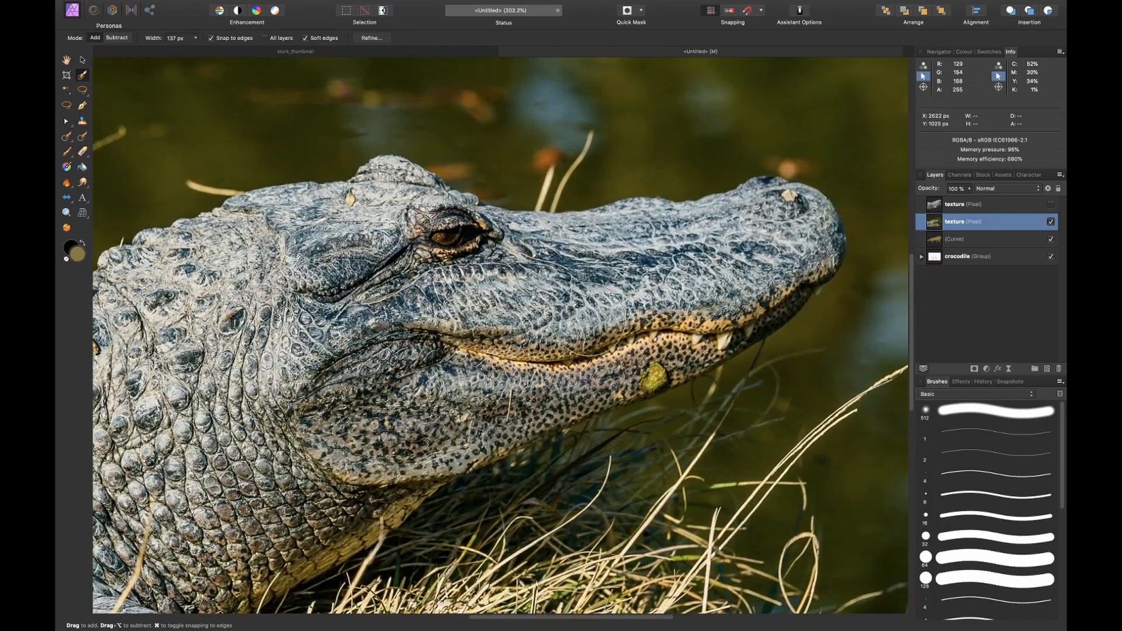
mouse_move(539, 271)
mouse_down()
mouse_move(748, 266)
mouse_move(768, 255)
mouse_move(781, 214)
mouse_up()
key(super+j)
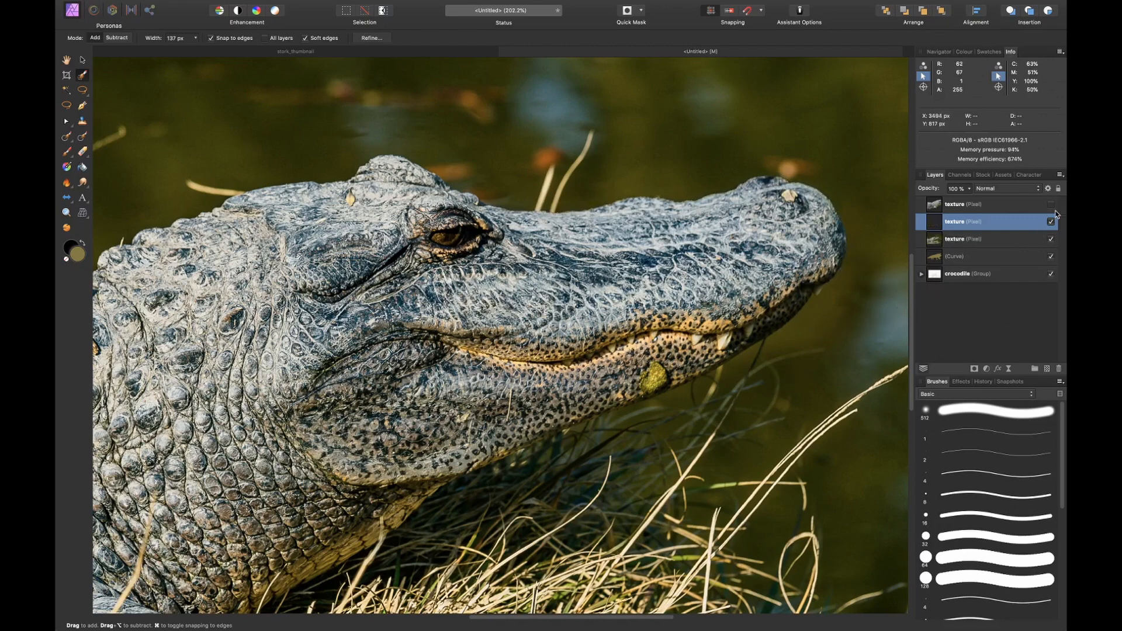
click(1051, 240)
Move the cut-out snout onto the drawing's upper jaw and rotate it to follow the mouth's slope
key(v)
scroll(663, 272, right, 8)
drag(500, 334, 678, 239)
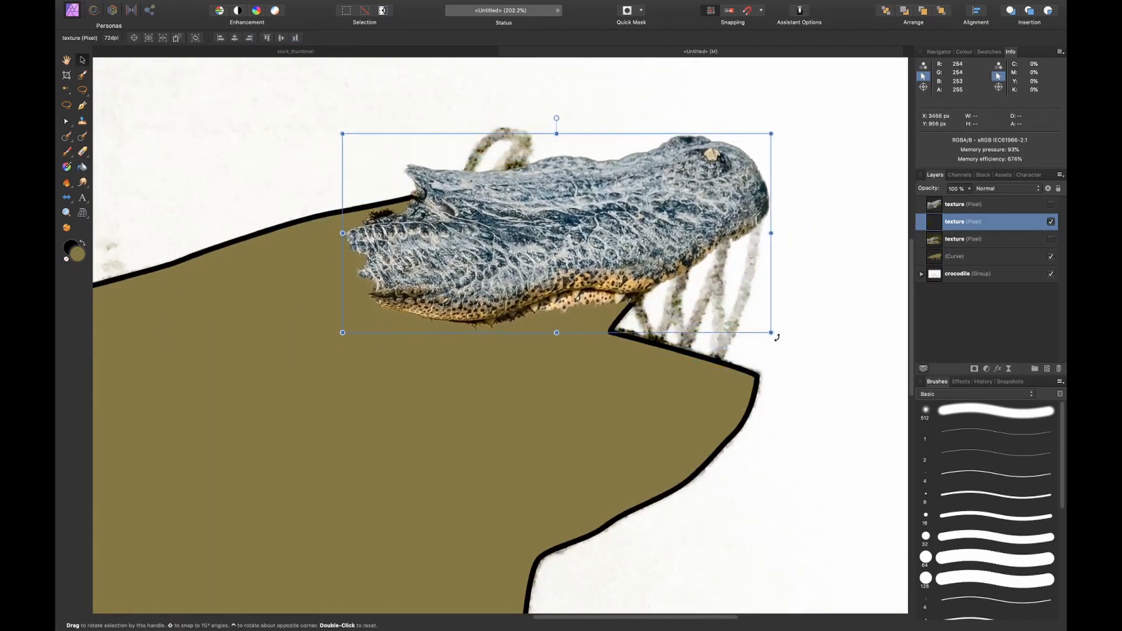
drag(777, 333, 793, 331)
drag(665, 251, 700, 261)
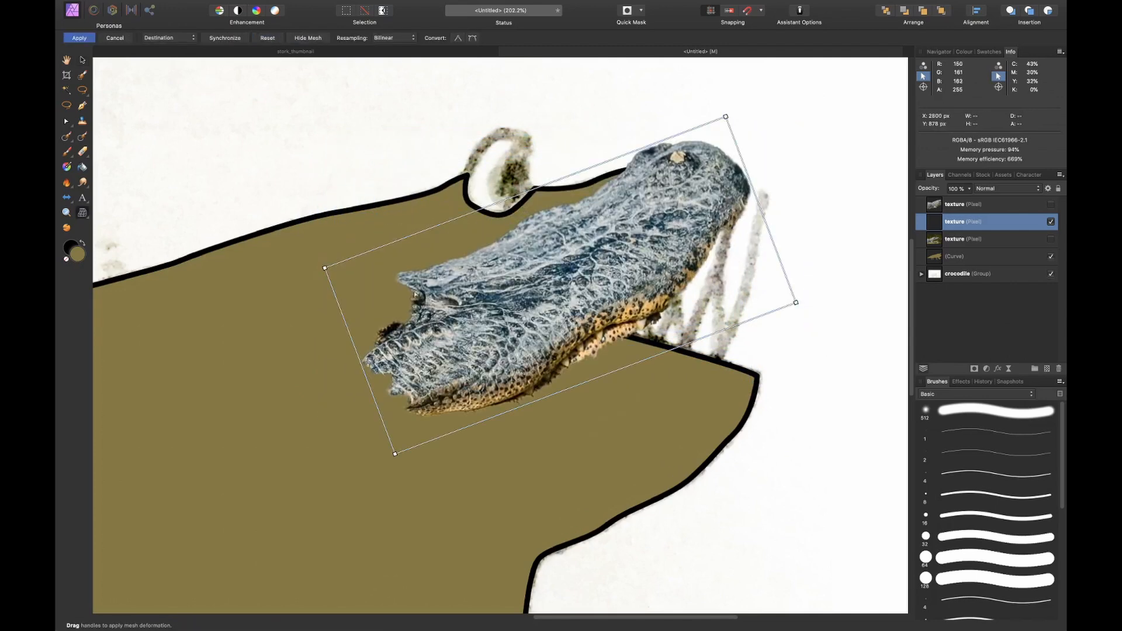
Mesh-warp the snout texture to fit the outline of the upper jaw, and apply the warp
drag(325, 268, 381, 148)
drag(726, 116, 757, 172)
drag(623, 223, 626, 150)
drag(781, 233, 715, 168)
drag(516, 96, 511, 169)
double_click(642, 171)
drag(641, 171, 641, 160)
drag(550, 159, 500, 185)
drag(684, 345, 672, 350)
drag(796, 303, 798, 309)
drag(673, 349, 661, 354)
drag(617, 176, 616, 168)
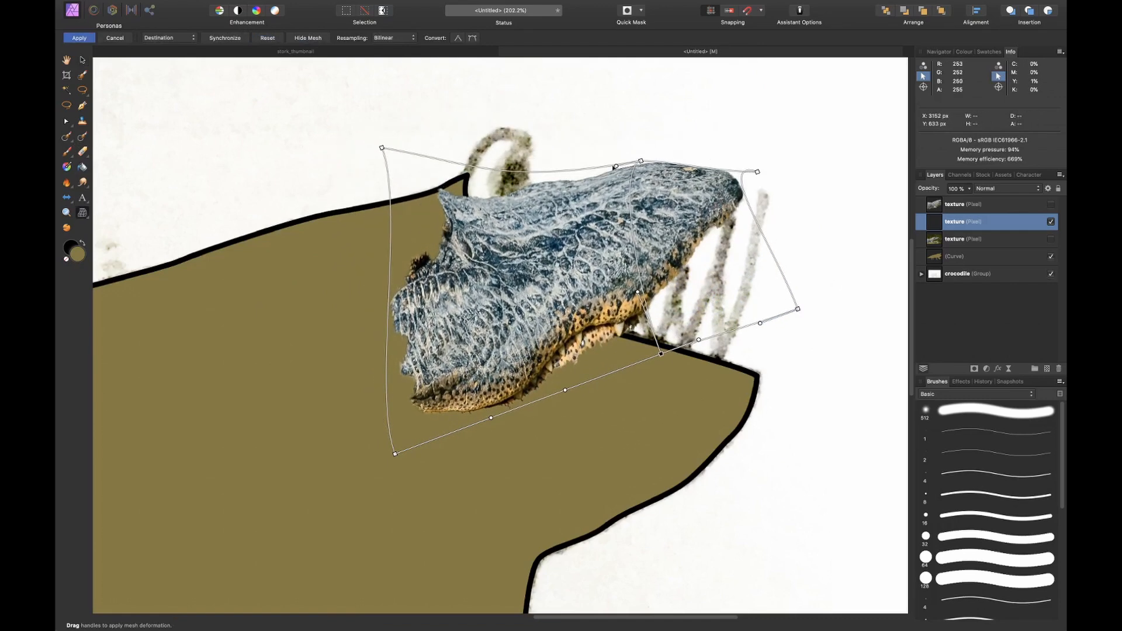
click(85, 38)
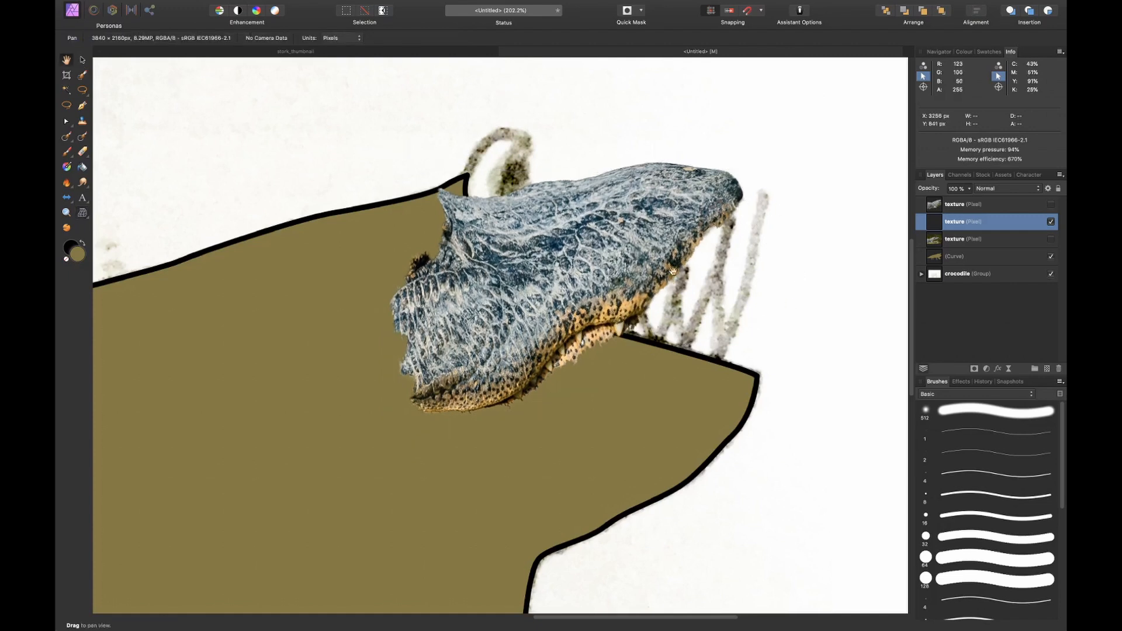
Duplicate the warped snout layer and flip the copy vertically
key(super+j)
key(v)
right_click(582, 271)
mouse_move(672, 417)
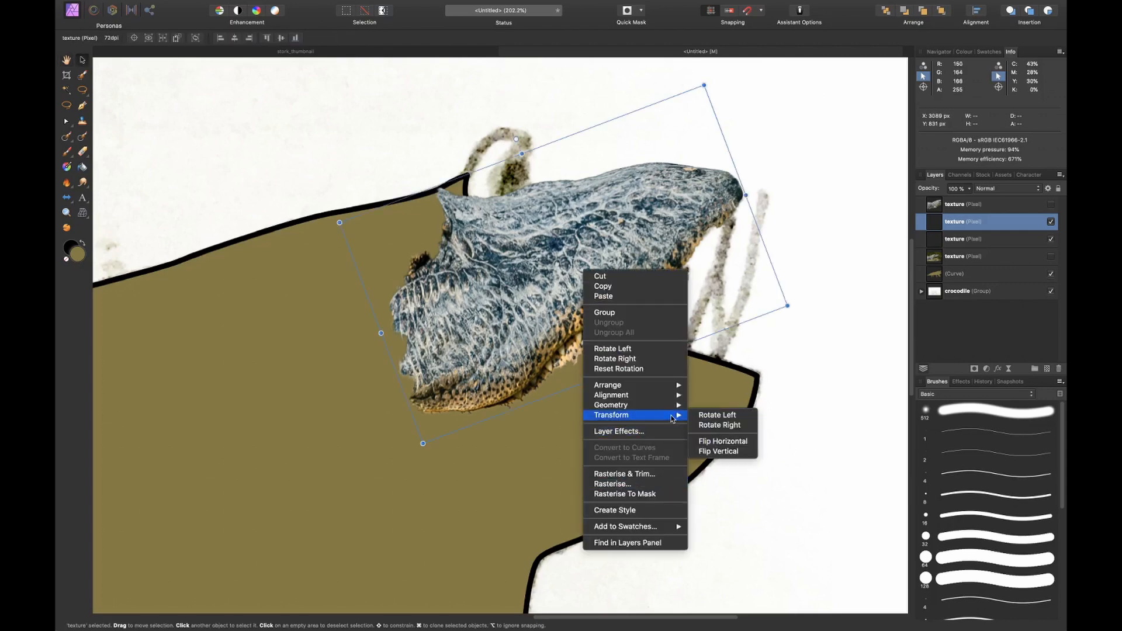
click(722, 441)
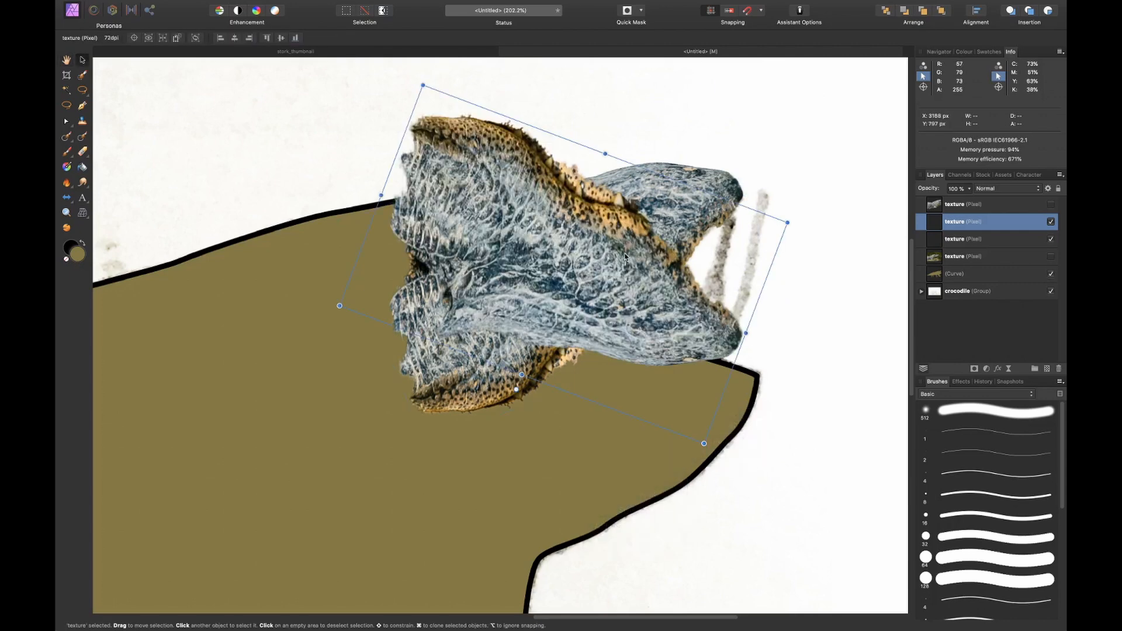
Rotate the flipped snout copy and place it over the lower jaw with its tip at the chin
drag(794, 220, 721, 100)
drag(642, 224, 637, 382)
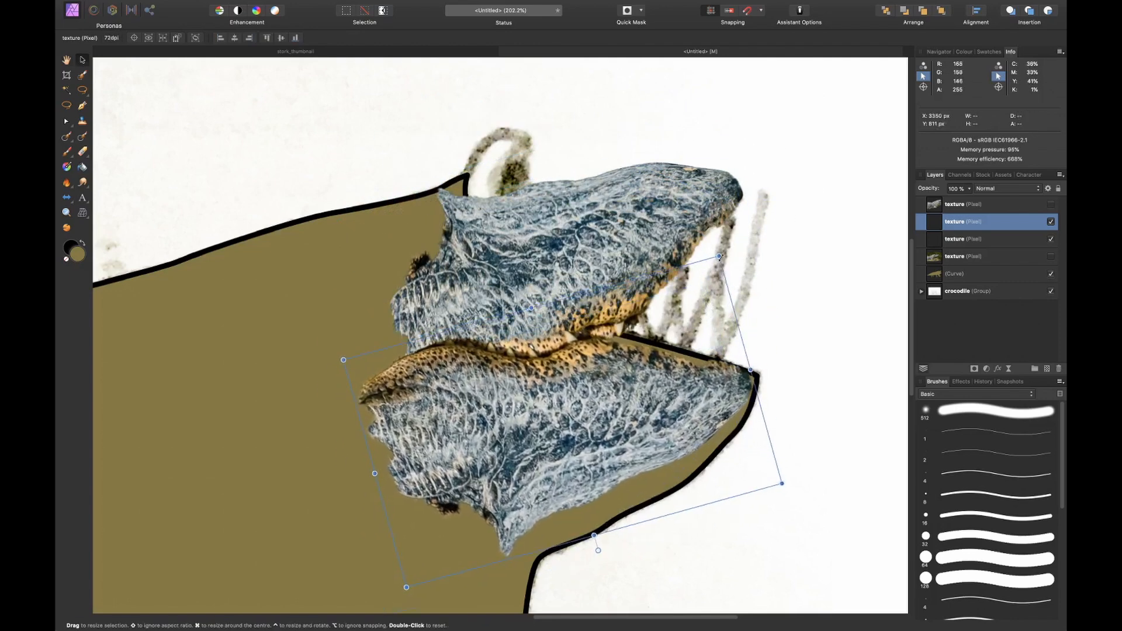
drag(724, 250, 737, 257)
drag(684, 327, 692, 314)
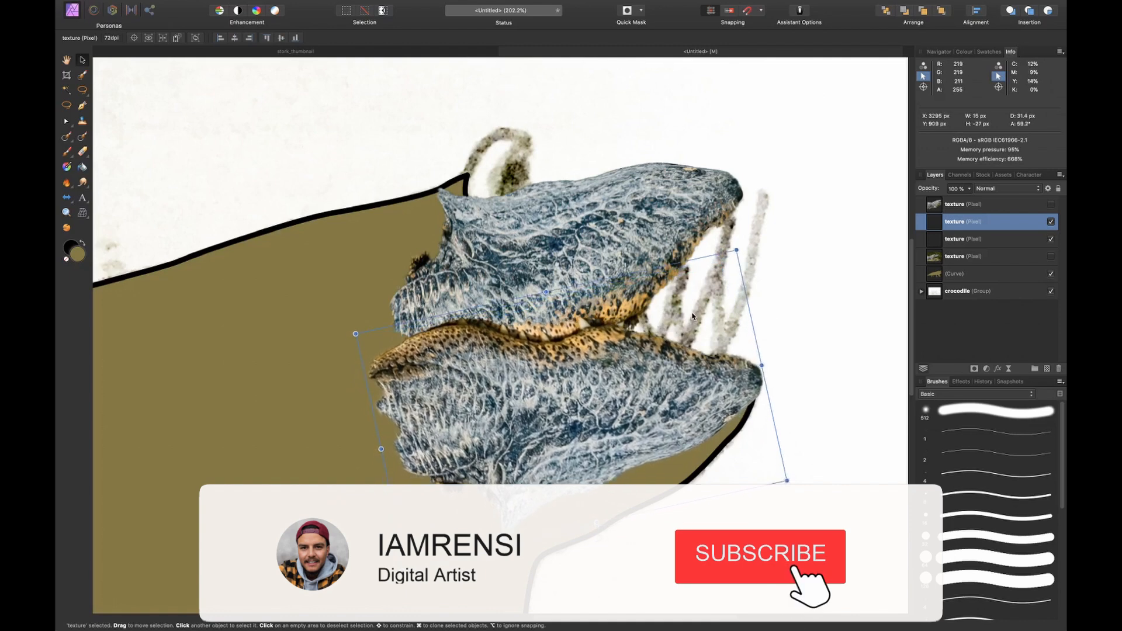
Mesh-warp the flipped snout texture to fit the outline of the lower jaw, and apply the warp
click(85, 214)
scroll(588, 427, down, 3)
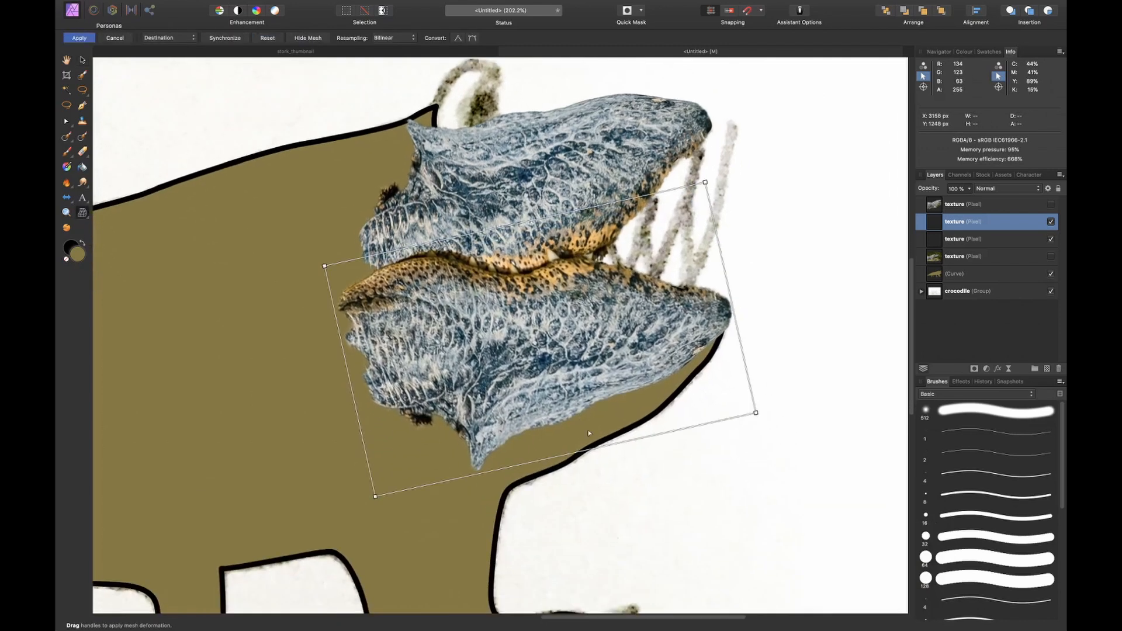
drag(581, 453, 607, 504)
drag(706, 182, 712, 165)
drag(324, 266, 392, 254)
scroll(374, 462, down, 2)
mouse_move(373, 448)
mouse_down()
mouse_move(371, 466)
mouse_move(370, 456)
mouse_up()
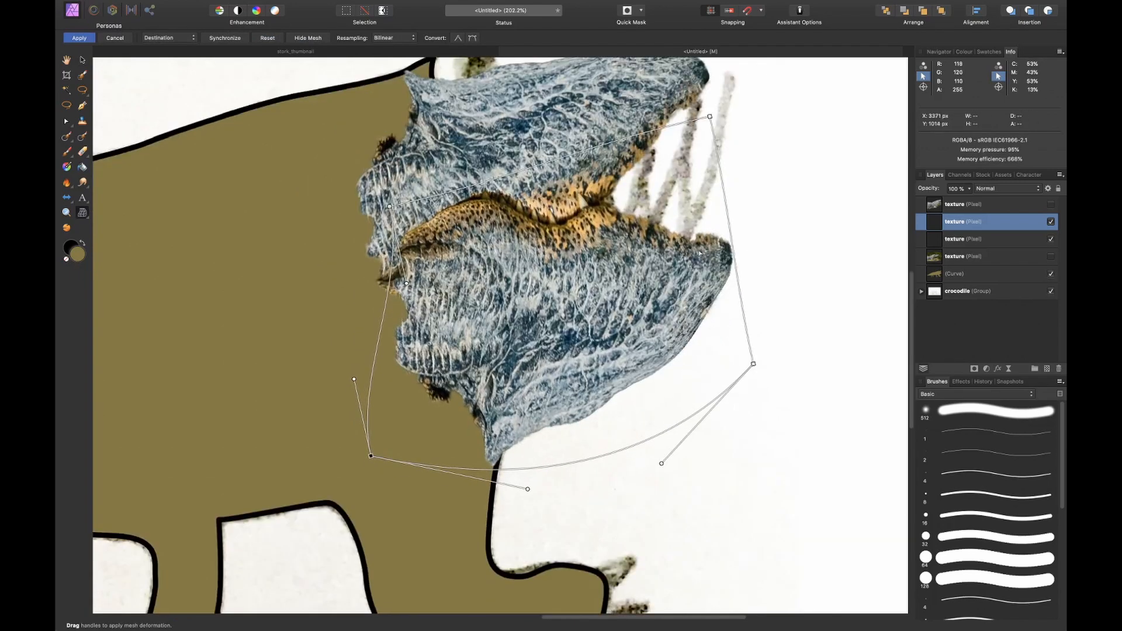
click(78, 38)
Set up a small Erase Brush 32.3 px wide with 62% hardness for trimming the lower jaw's edges
drag(691, 169, 651, 216)
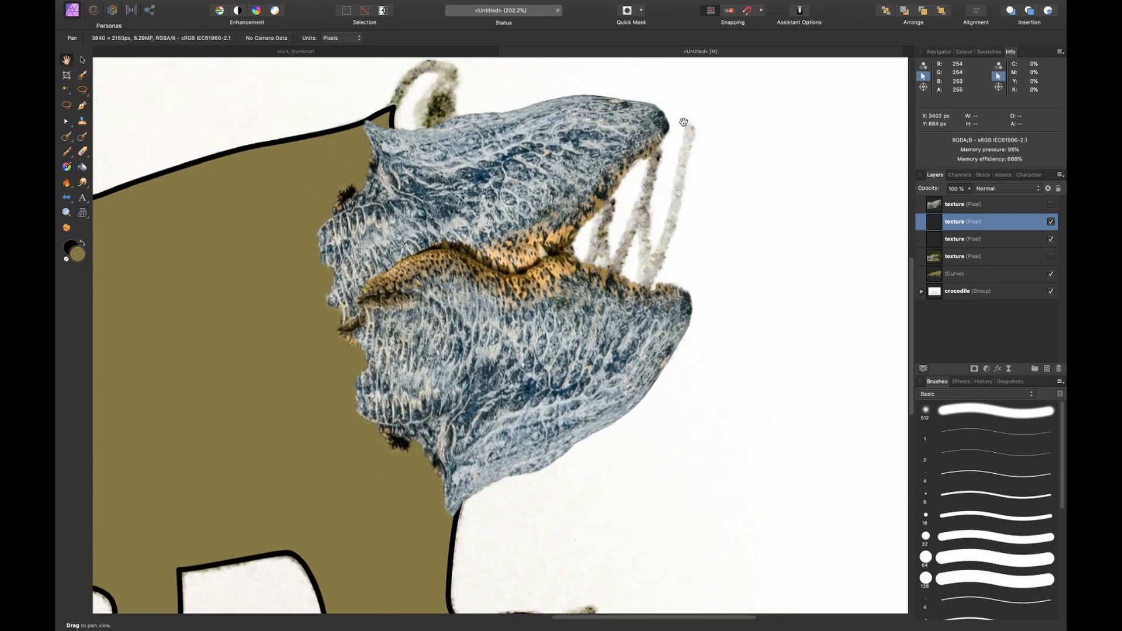
key(e)
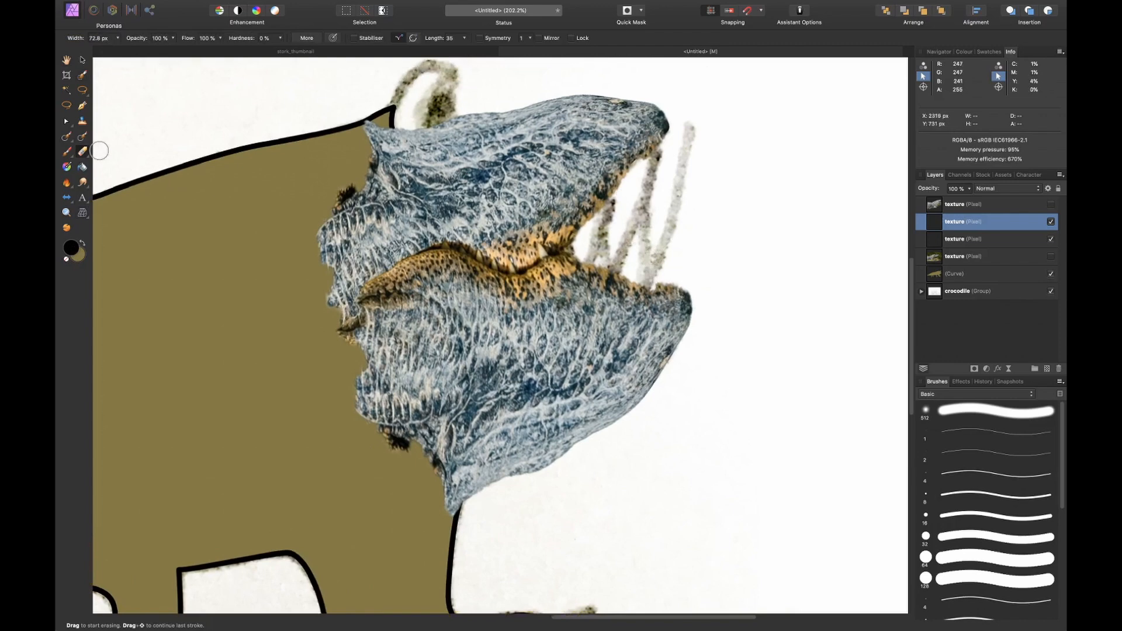
scroll(621, 261, up, 3)
drag(519, 164, 378, 203)
key(bracketleft)
key(bracketleft)
drag(526, 337, 528, 328)
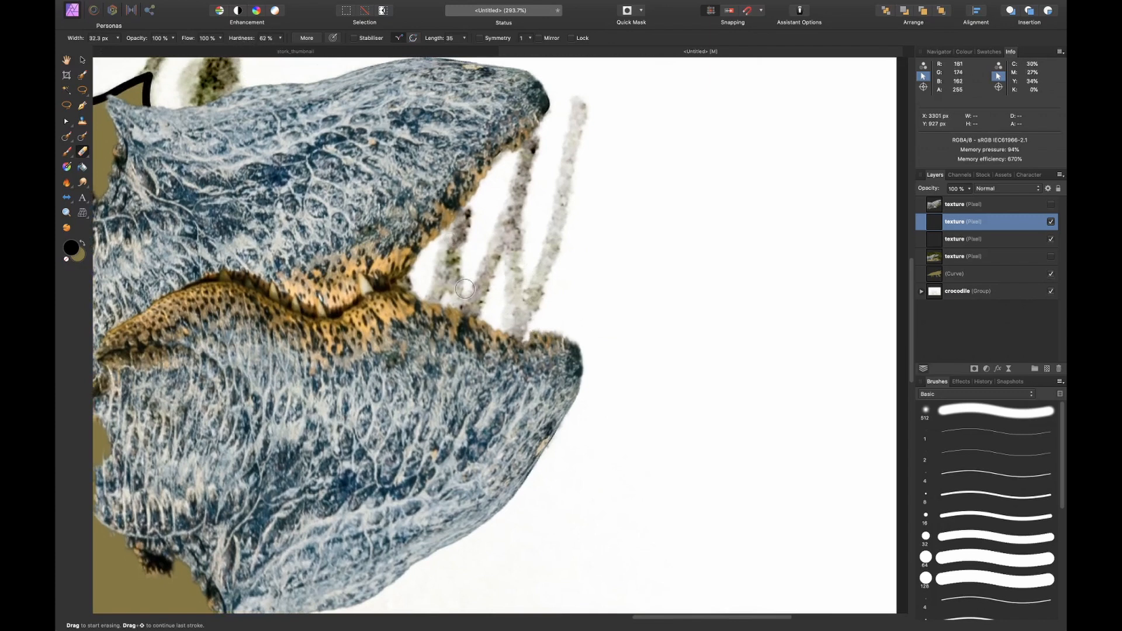
Try to erase the texture overhanging the mouth side of the lower jaw, and undo the strokes
mouse_move(420, 284)
mouse_down()
mouse_move(492, 323)
mouse_move(573, 343)
mouse_move(600, 369)
mouse_up()
drag(932, 189, 912, 188)
drag(551, 325, 584, 266)
key(super+z)
key(super+z)
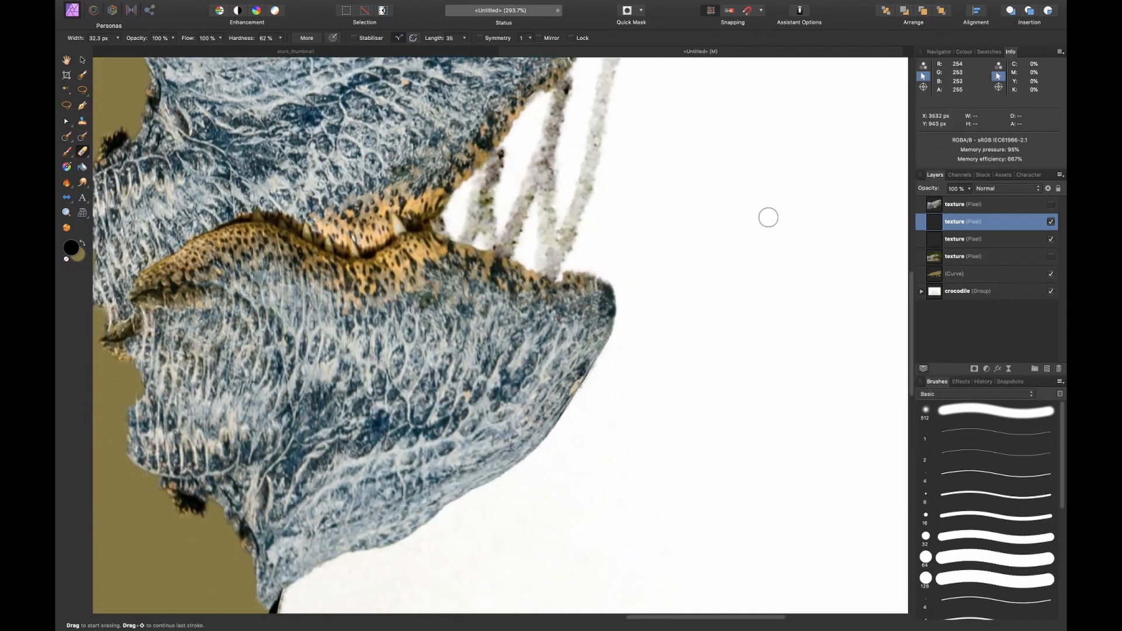
Lower the flipped snout layer's opacity to 57% and nudge it slightly to align with the lower jaw outline
drag(938, 191, 909, 190)
key(v)
drag(509, 312, 503, 315)
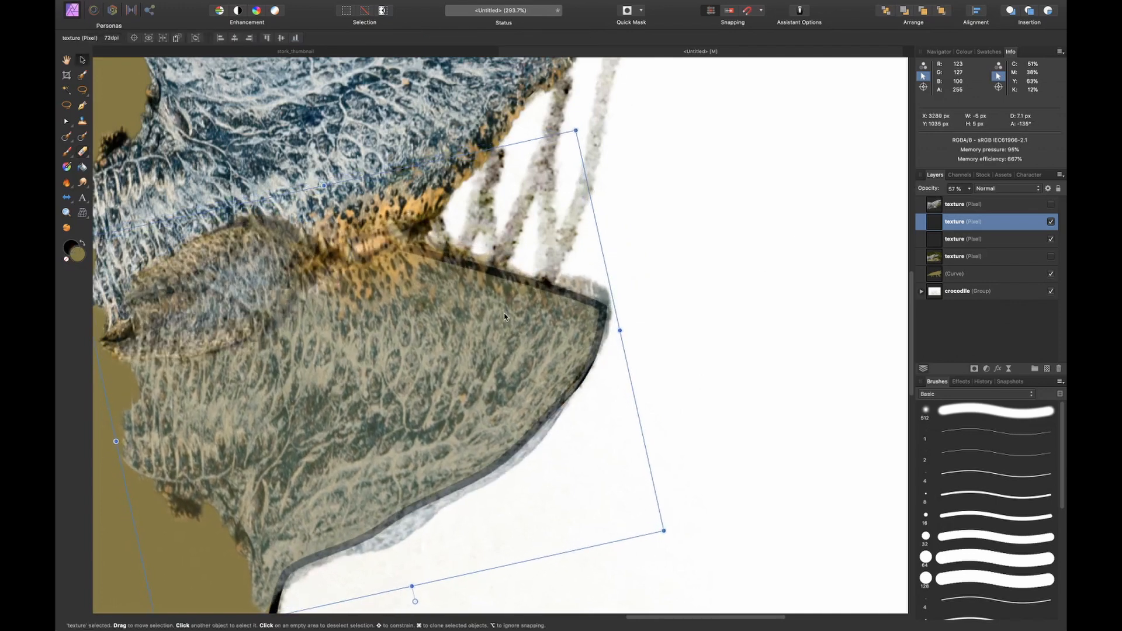
Erase the texture that spills outside the lower jaw's outline along the mouth edge, tip and underside
key(e)
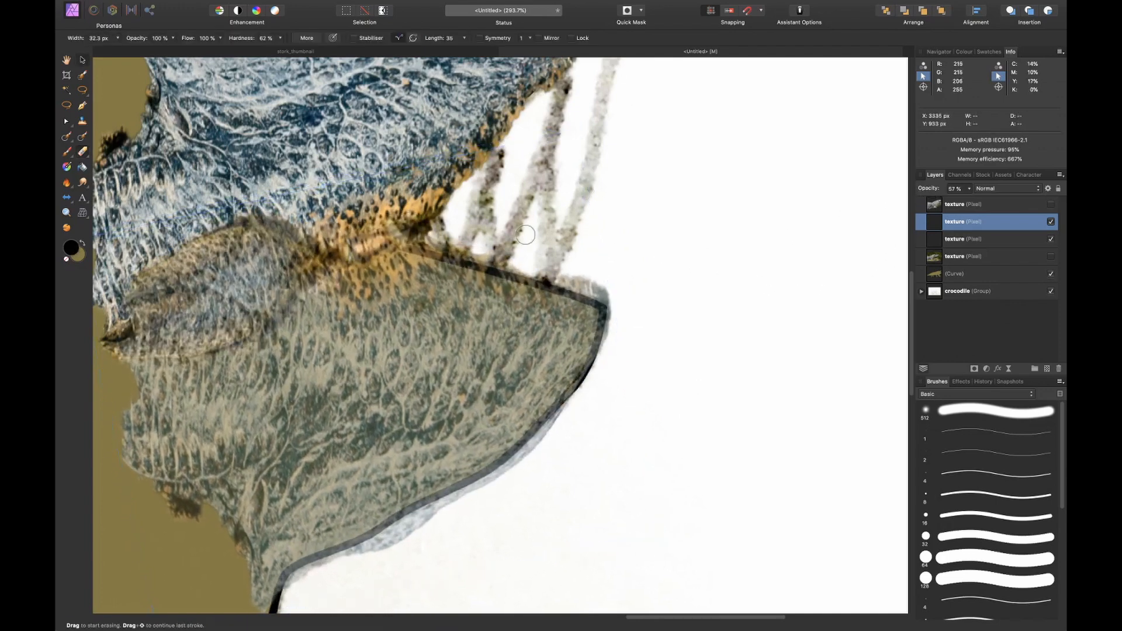
mouse_move(430, 239)
mouse_down()
mouse_move(570, 276)
mouse_move(609, 291)
mouse_move(618, 316)
mouse_up()
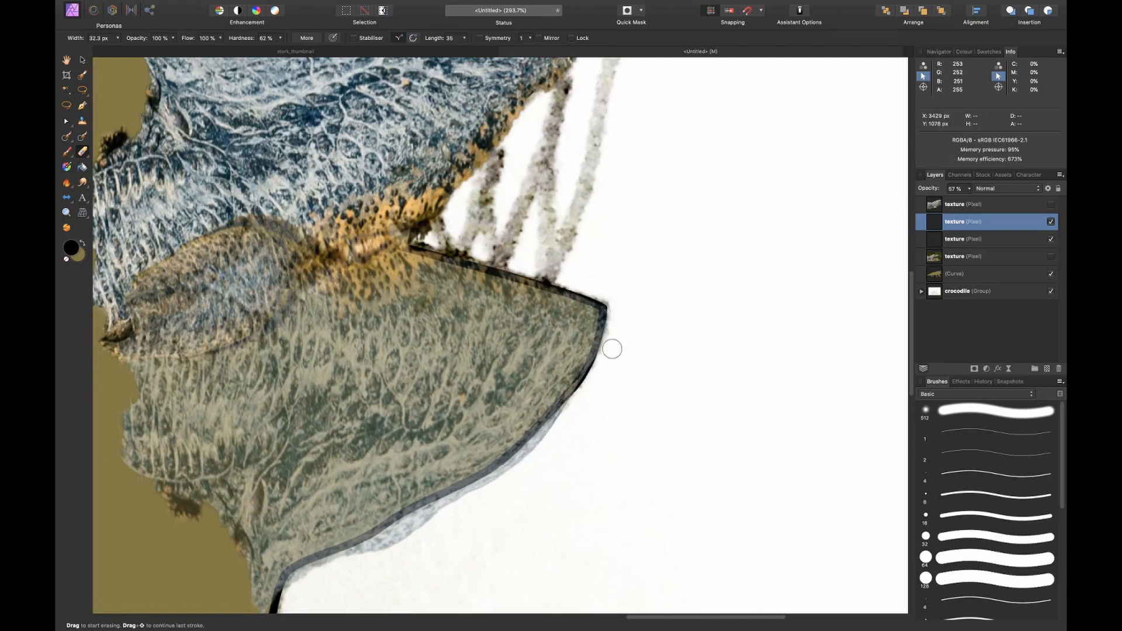
scroll(621, 409, down, 5)
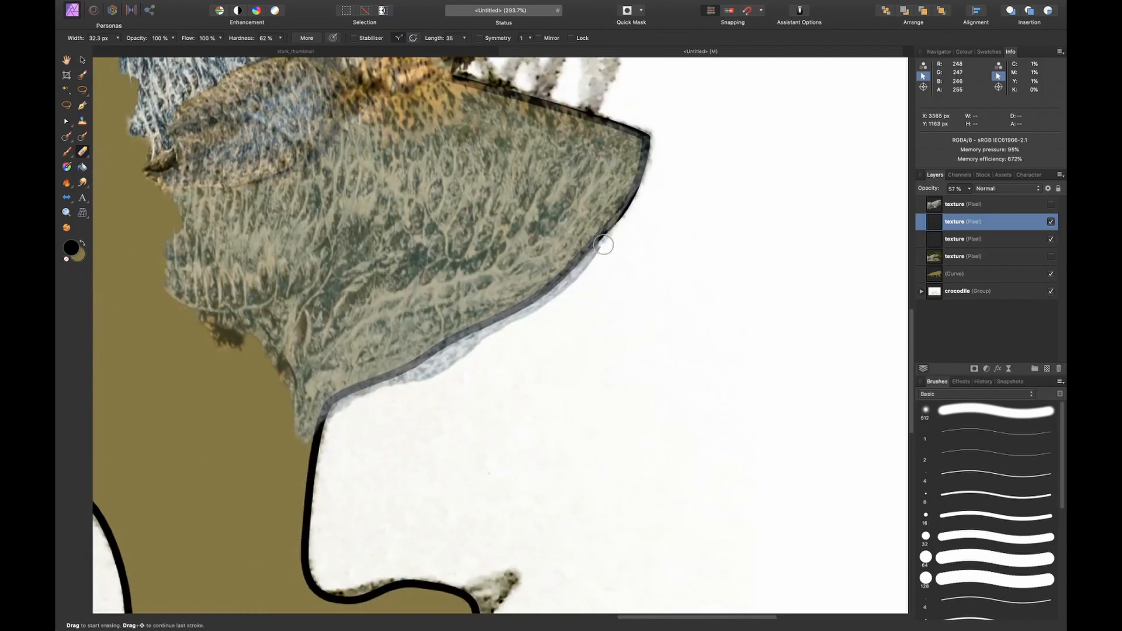
mouse_move(612, 240)
mouse_down()
mouse_move(538, 309)
mouse_move(404, 379)
mouse_up()
drag(466, 424, 559, 371)
mouse_move(509, 324)
mouse_down()
mouse_move(431, 351)
mouse_move(412, 395)
mouse_up()
Rename the flipped snout layer "lower jaw" and the original snout layer "upper jaw"
key(super+0)
click(982, 239)
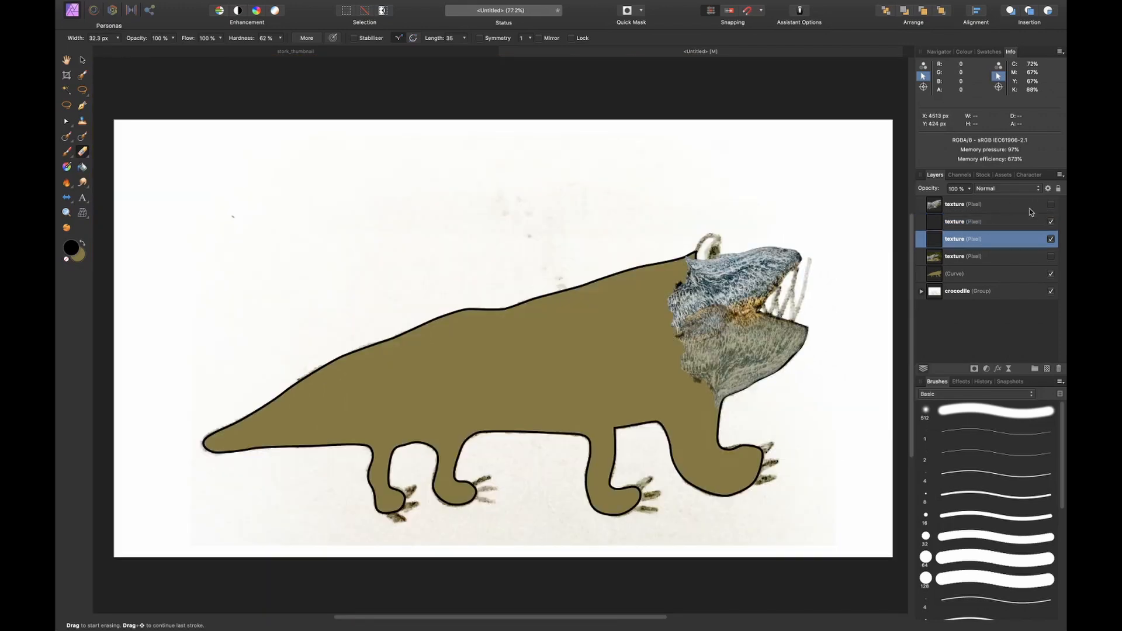
scroll(781, 285, up, 5)
double_click(956, 221)
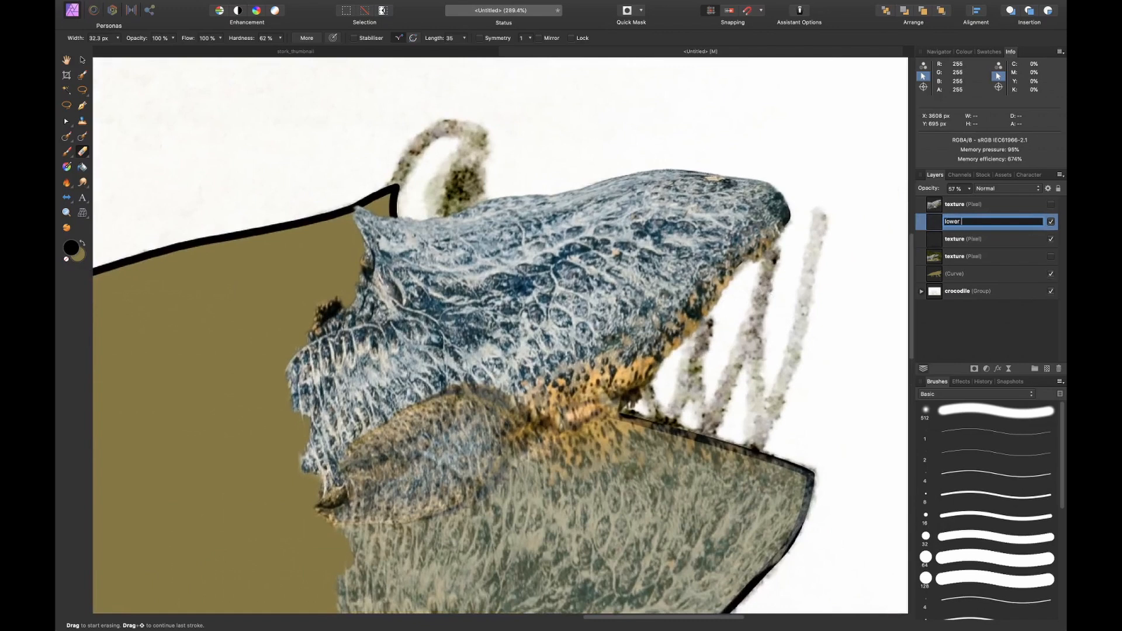
text(lower jw)
key(BackSpace)
text(aw)
key(Return)
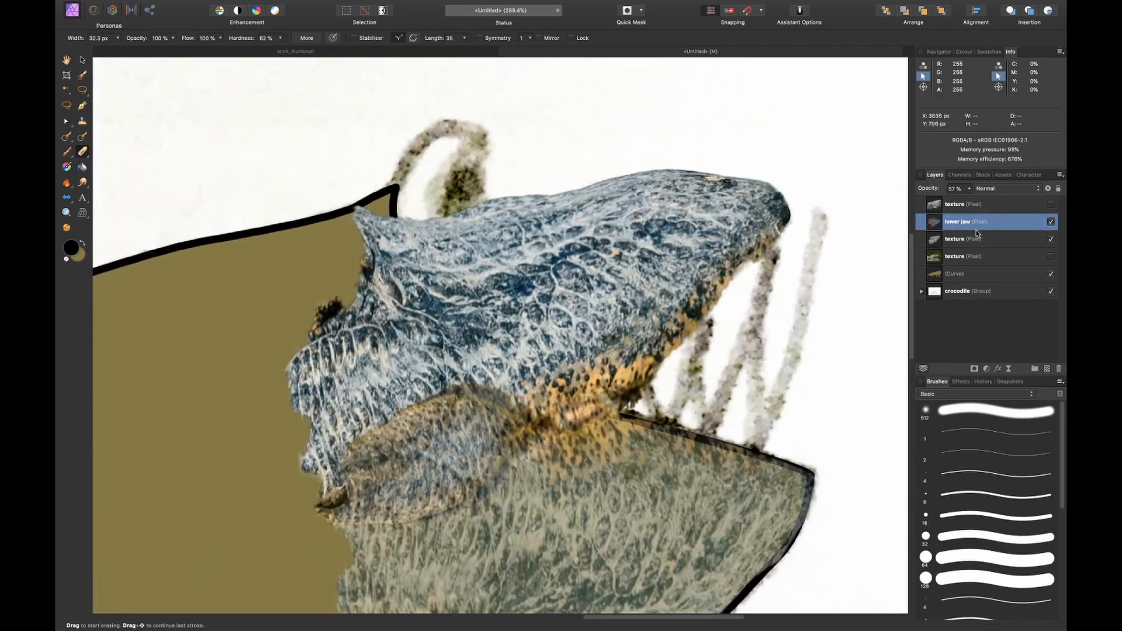
double_click(962, 240)
text(upper jaw)
key(Return)
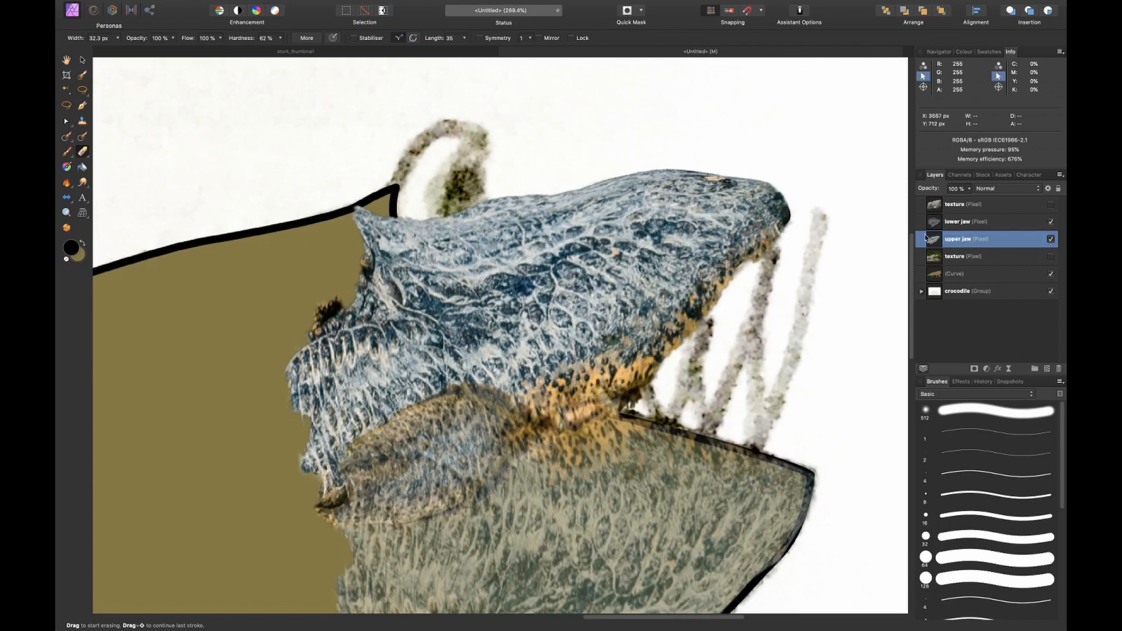
Set the upper jaw layer's opacity to 63%, then shift and slightly squash it to fit the outline
click(1051, 239)
click(1052, 239)
drag(927, 192, 915, 191)
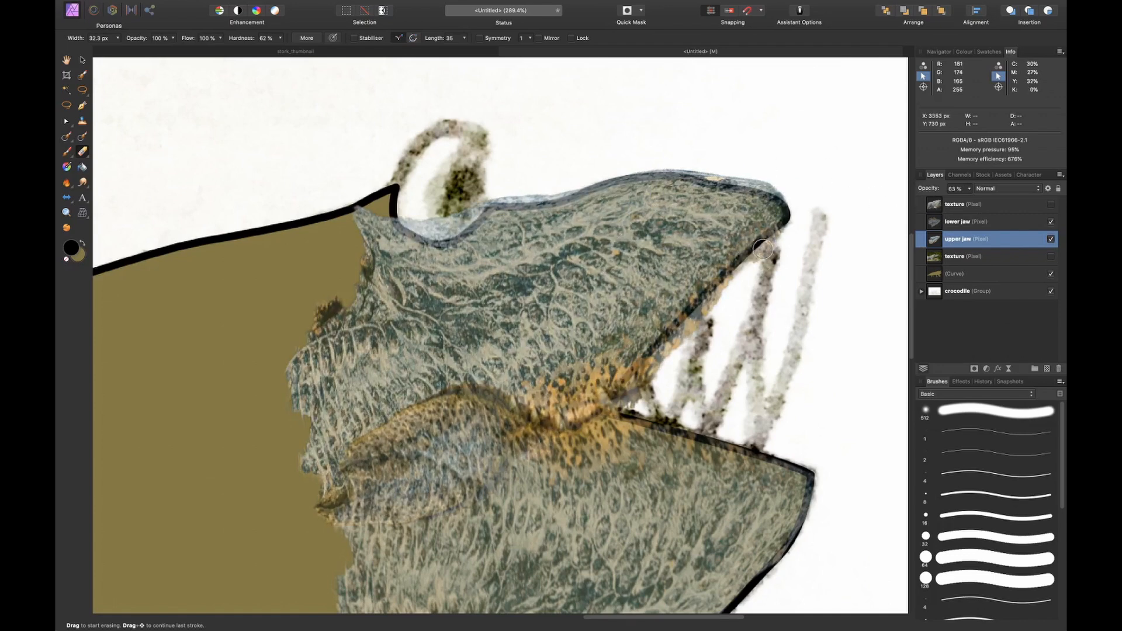
key(v)
drag(717, 247, 710, 242)
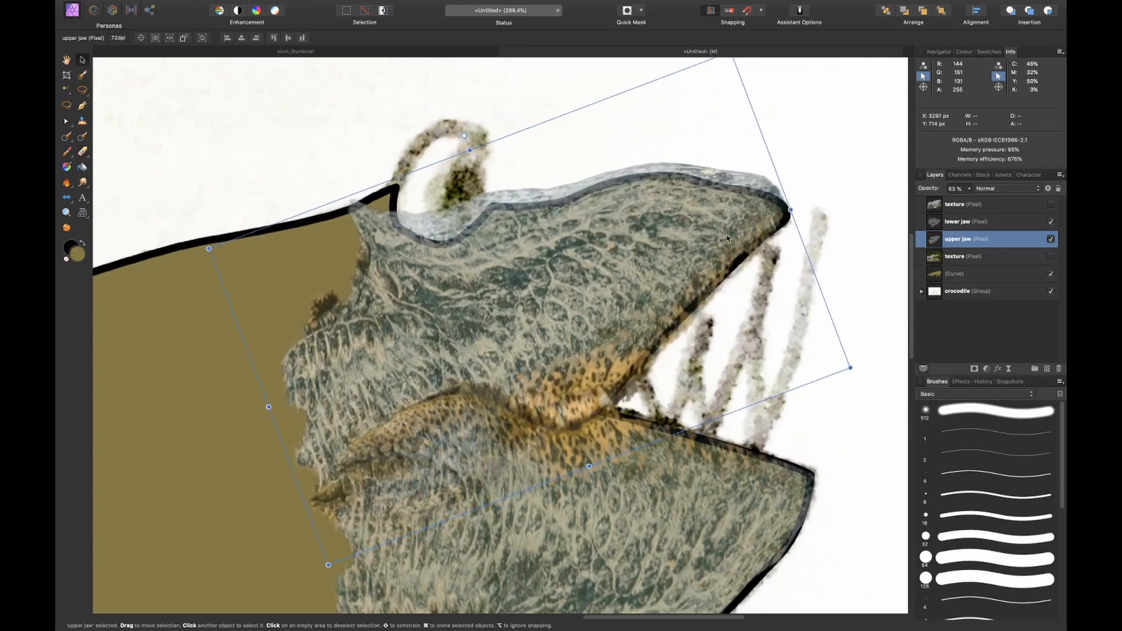
drag(471, 150, 474, 160)
Erase the upper jaw texture that overhangs the outline along the mouth edge near the snout tip
key(e)
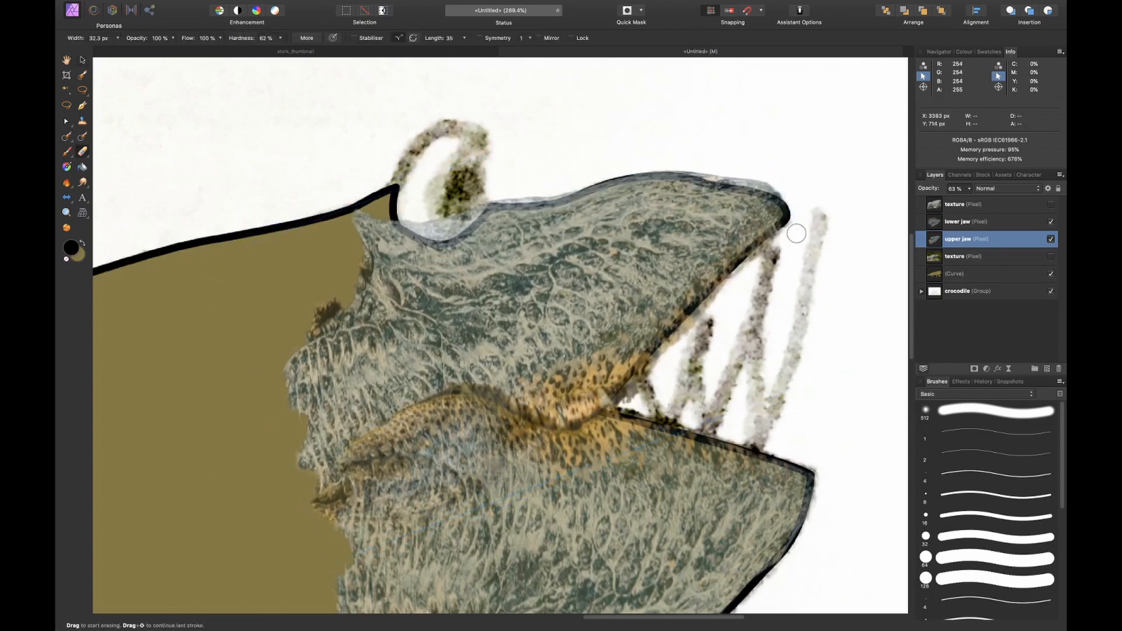
drag(783, 226, 752, 261)
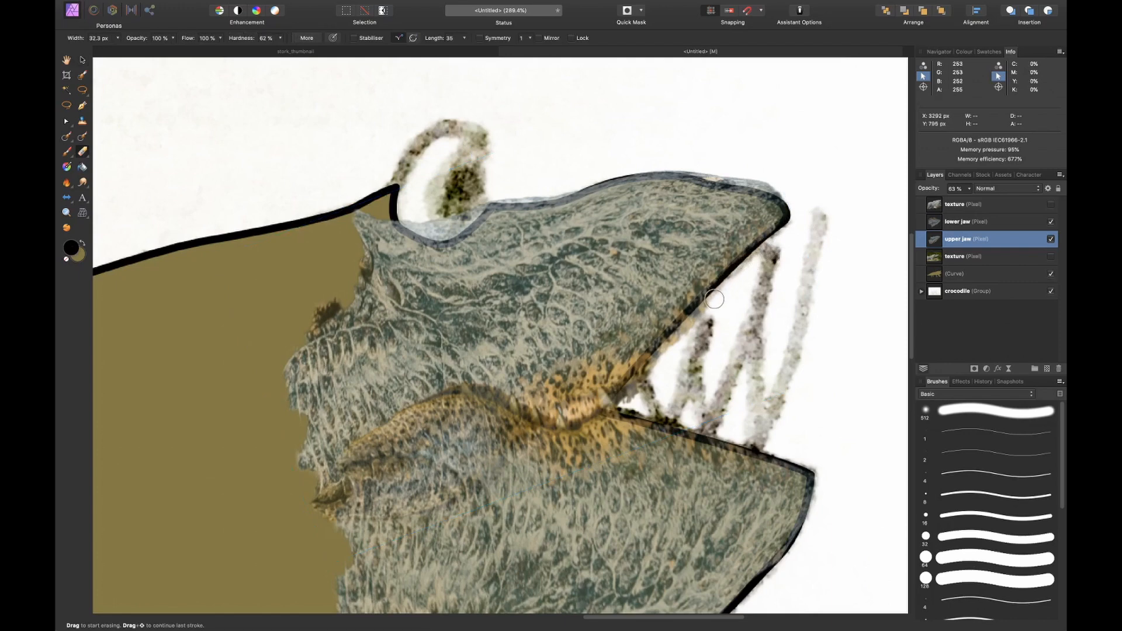
key(super+0)
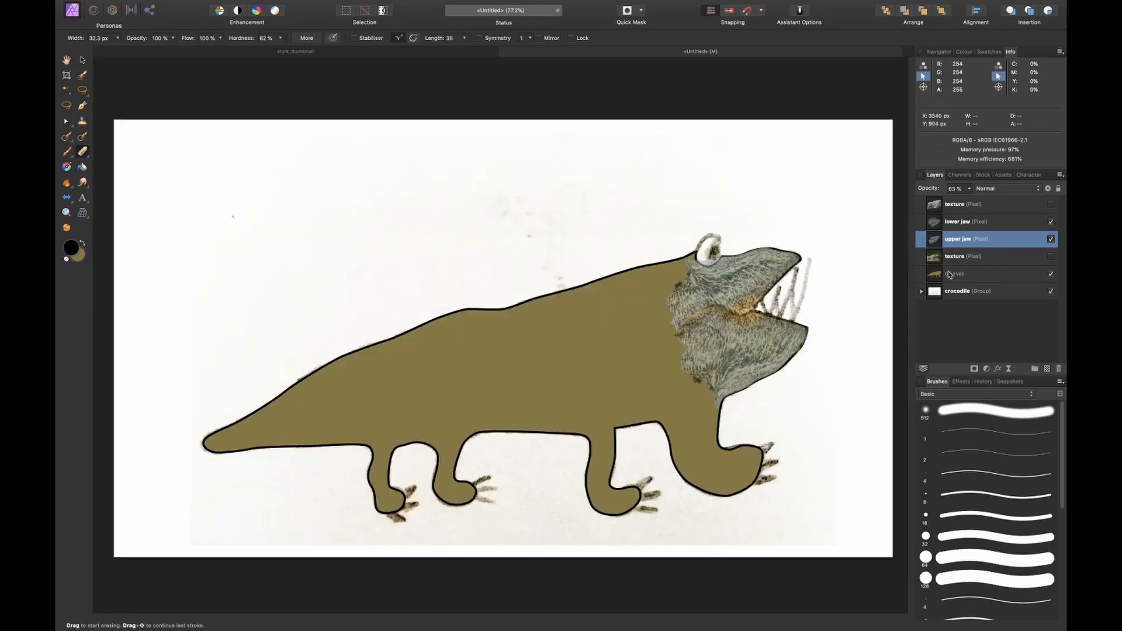
Show the large body texture layer above the jaws and select it
click(1051, 205)
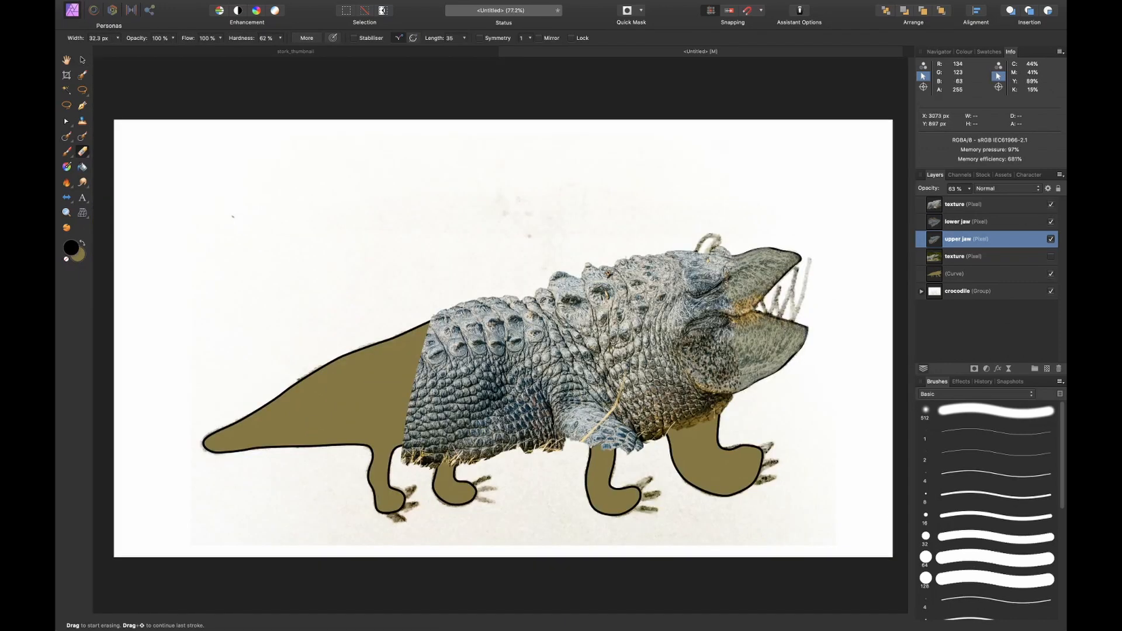
click(994, 204)
scroll(693, 289, up, 2)
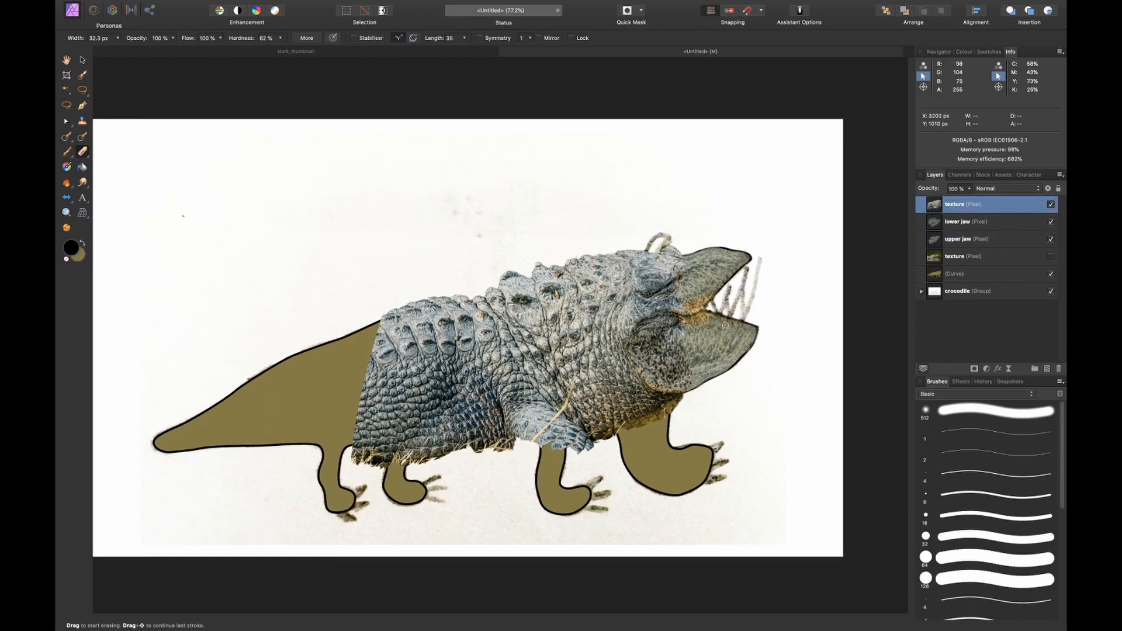
scroll(693, 289, up, 3)
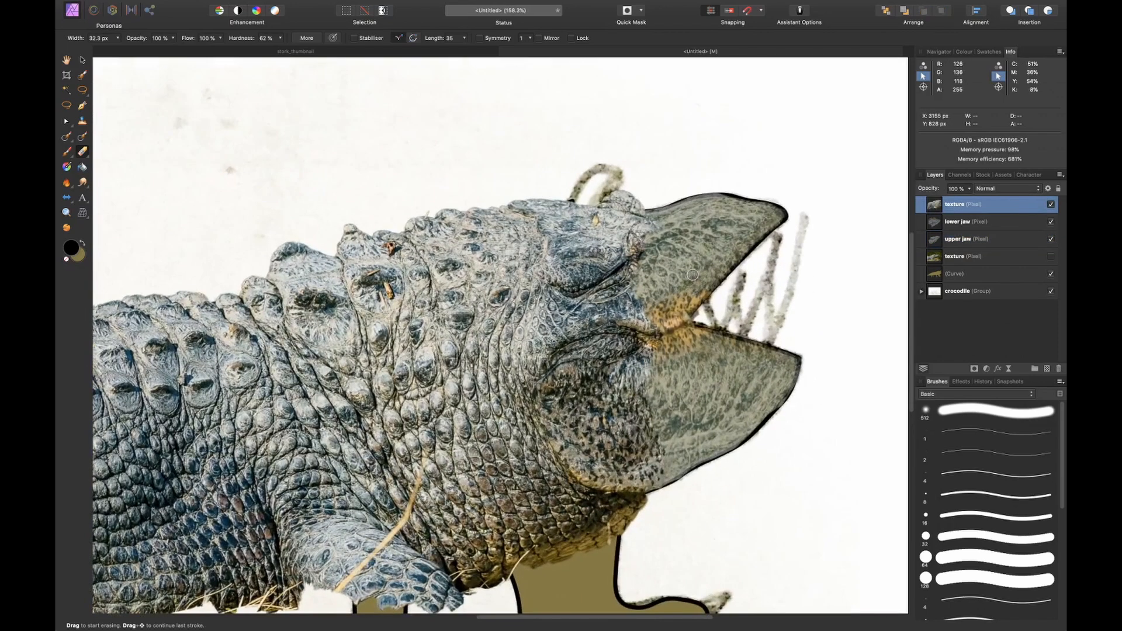
click(1051, 205)
click(1052, 205)
Add a mask to the large texture layer and rename the layer "body"
click(973, 369)
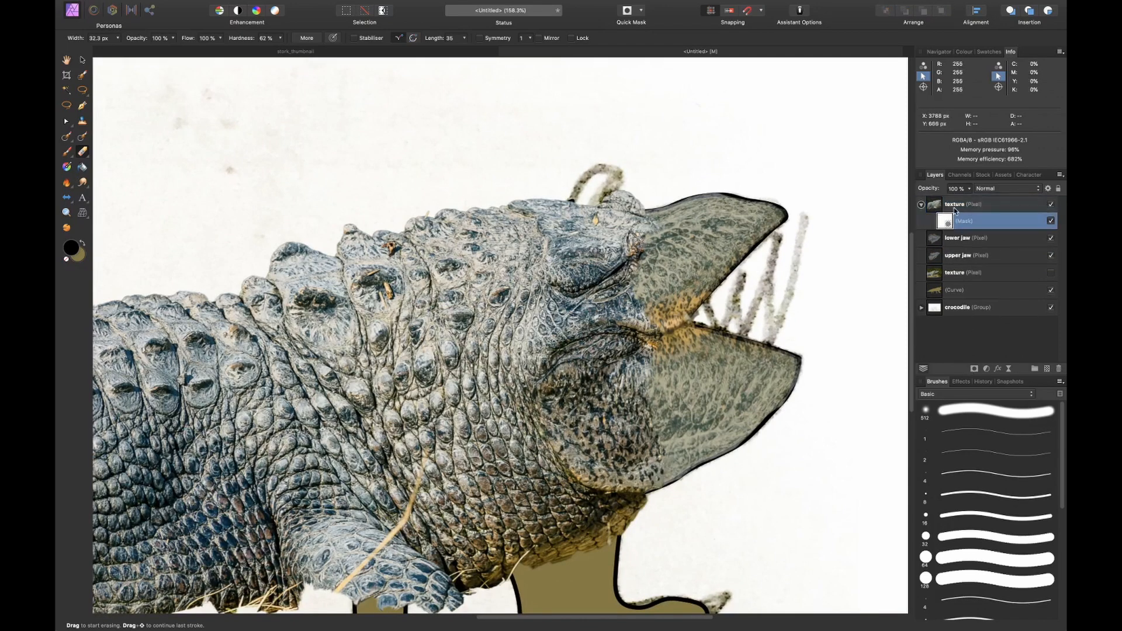
double_click(954, 205)
key(Return)
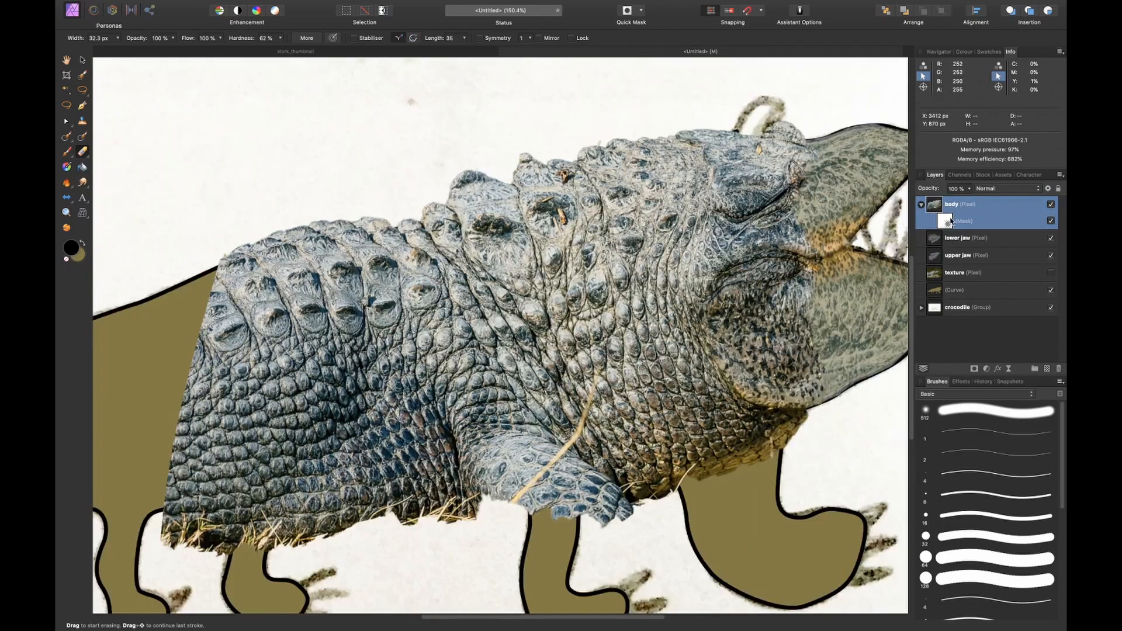
Paint black on the body mask with a soft brush at 37% opacity to blend the head into both jaws
click(964, 221)
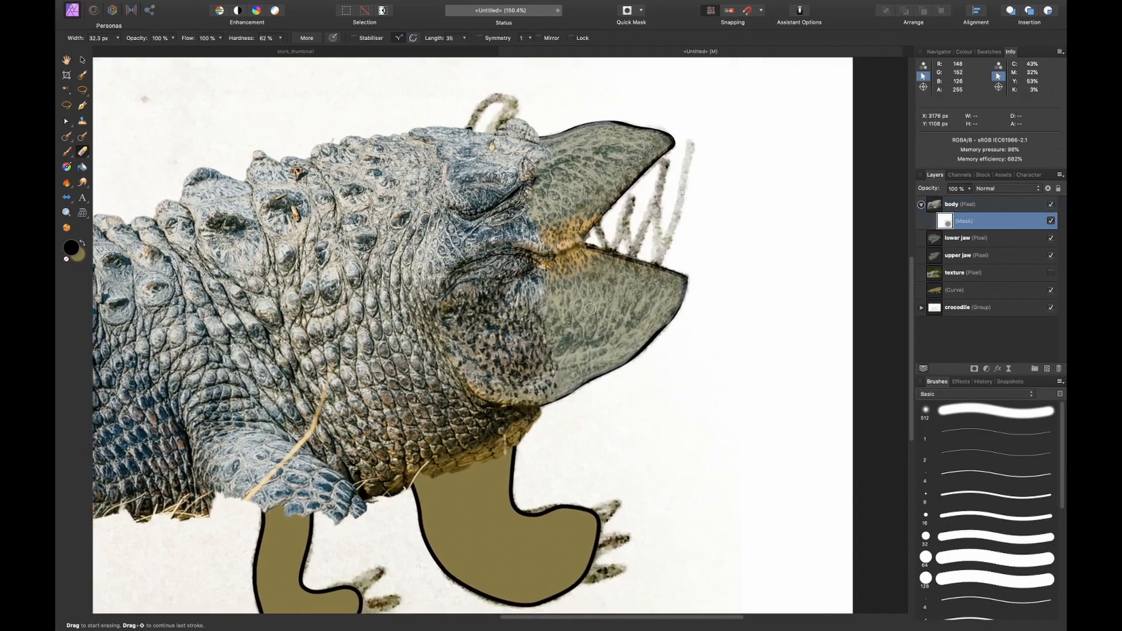
key(b)
mouse_move(531, 235)
mouse_down()
mouse_move(526, 146)
mouse_move(503, 113)
mouse_move(494, 118)
mouse_move(514, 117)
mouse_move(545, 157)
mouse_move(503, 241)
mouse_up()
key(super+z)
key([)
key([)
key([)
mouse_move(173, 38)
mouse_down()
mouse_move(141, 43)
mouse_move(154, 40)
mouse_up()
mouse_move(562, 262)
mouse_down()
mouse_move(520, 266)
mouse_move(555, 379)
mouse_move(566, 351)
mouse_move(518, 348)
mouse_move(490, 320)
mouse_move(486, 292)
mouse_move(549, 251)
mouse_move(539, 216)
mouse_move(585, 228)
mouse_move(512, 187)
mouse_move(608, 203)
mouse_up()
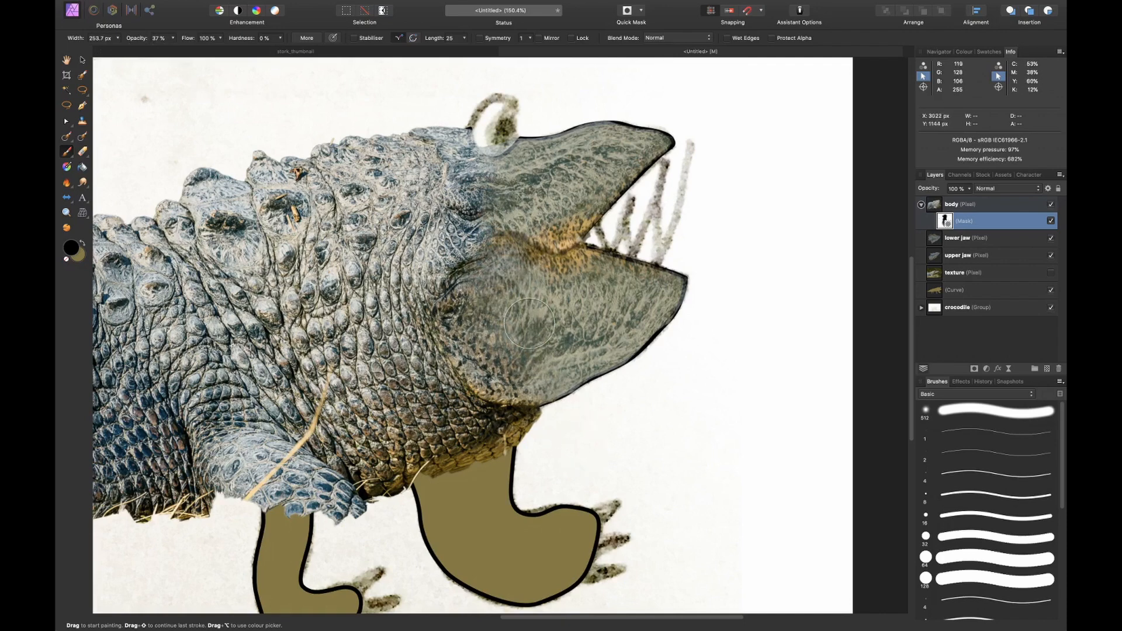
key(super+0)
scroll(587, 386, down, 2)
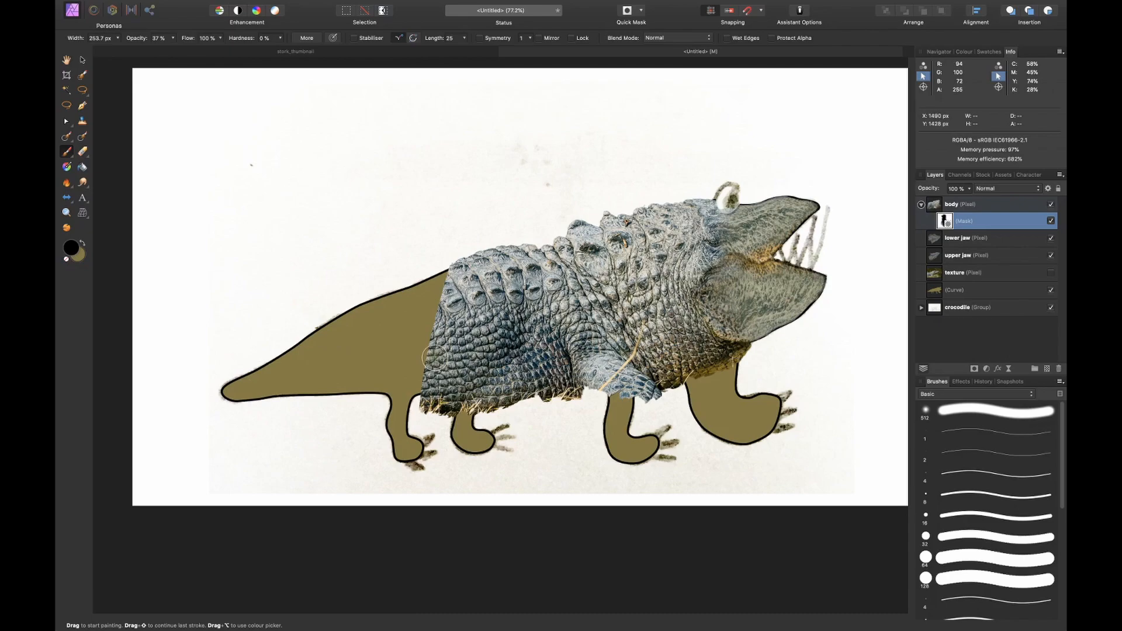
Delete the hidden, unnamed pixel layer beneath the imported lizard leg photo
key(ctrl+Right)
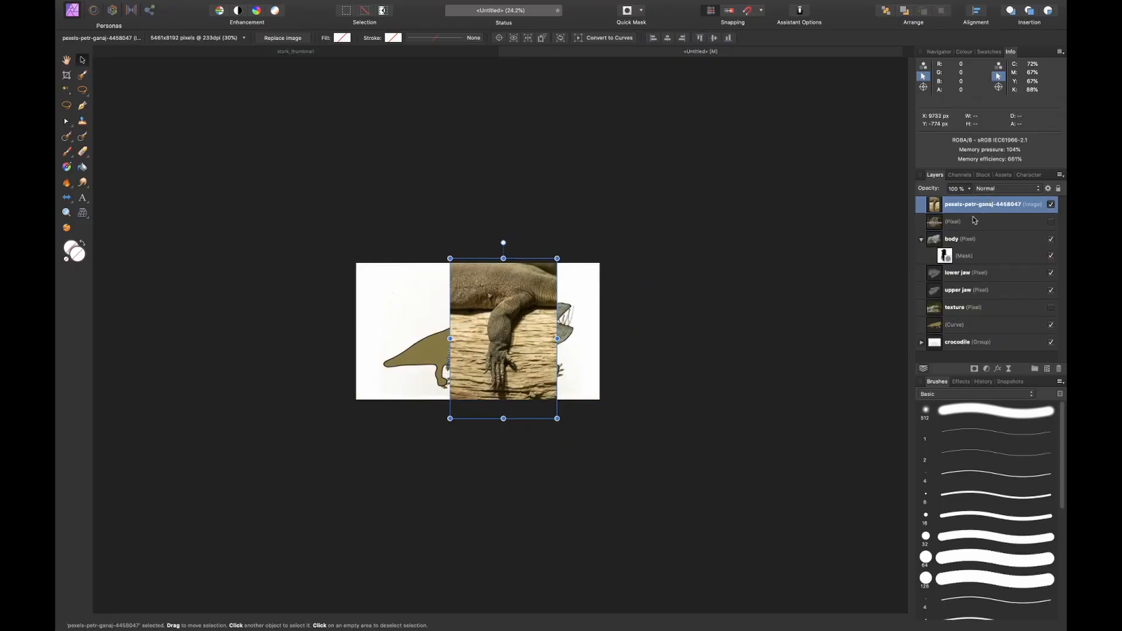
click(970, 222)
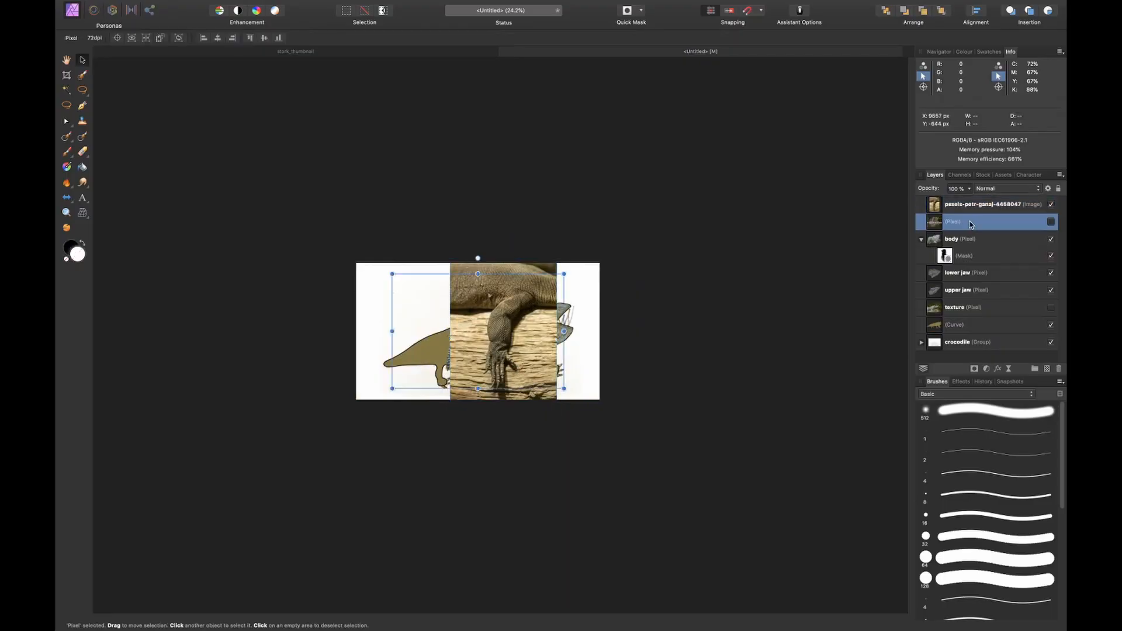
scroll(461, 346, up, 5)
Select the lizard's leg above the foot in the photo with the Selection Brush set to 87 px
key(w)
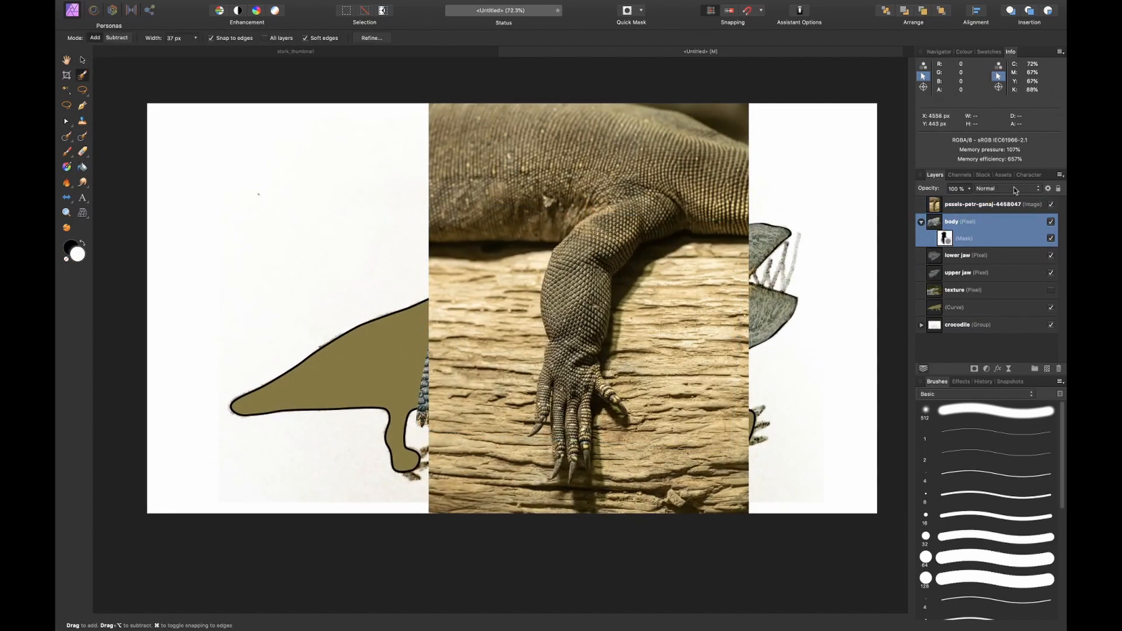
click(979, 204)
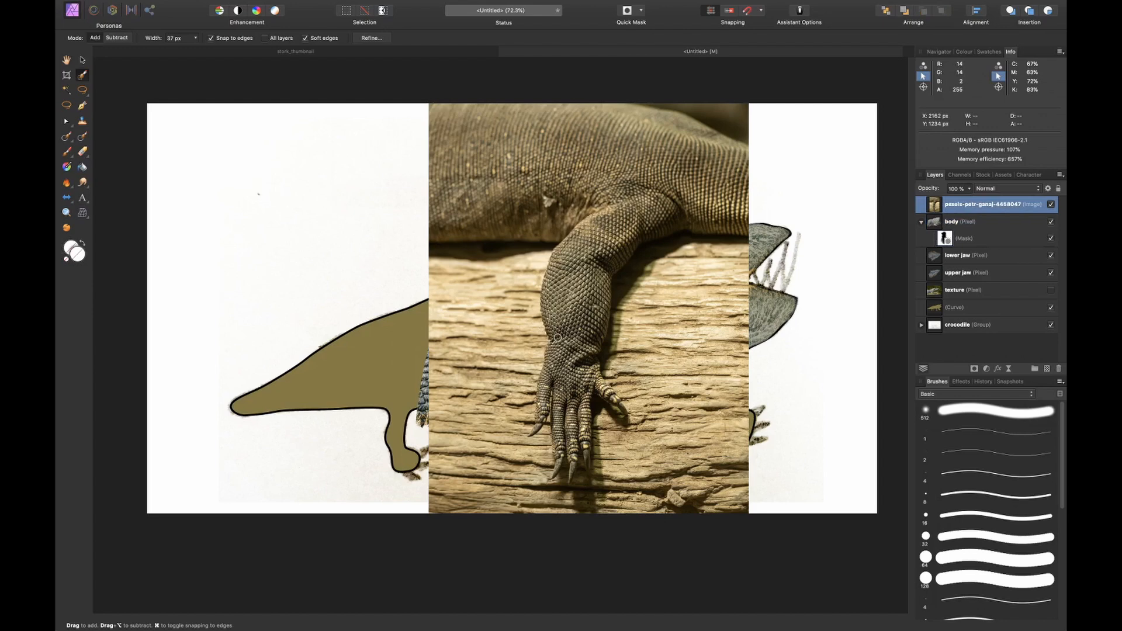
key(super+1)
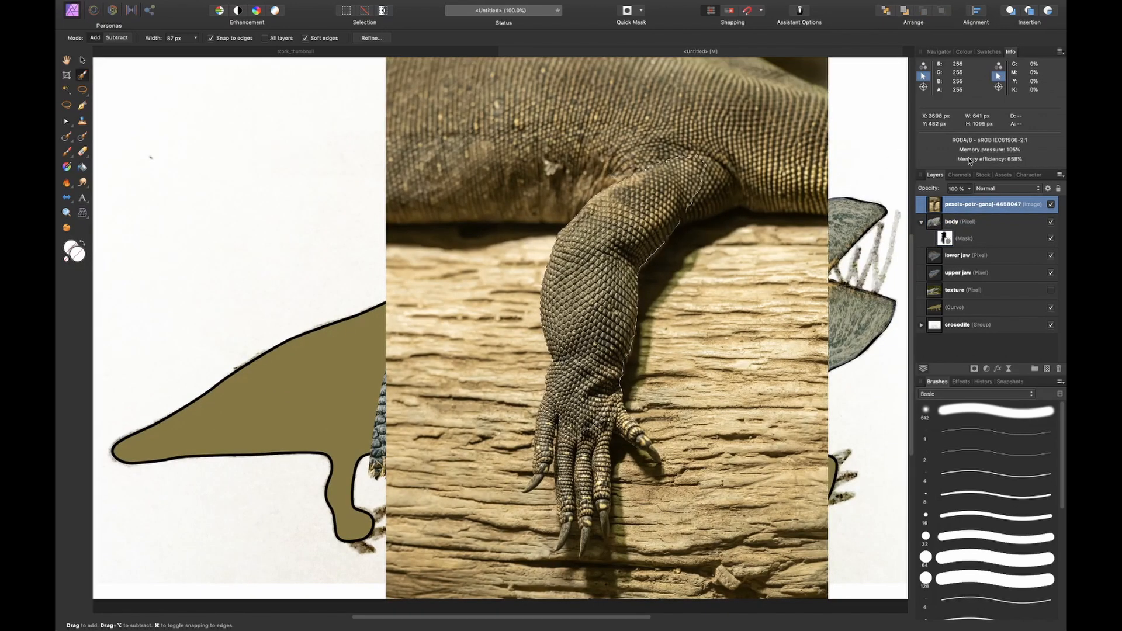
Rasterise and trim the lizard photo, copy the selected leg to a new layer, and deselect
right_click(956, 206)
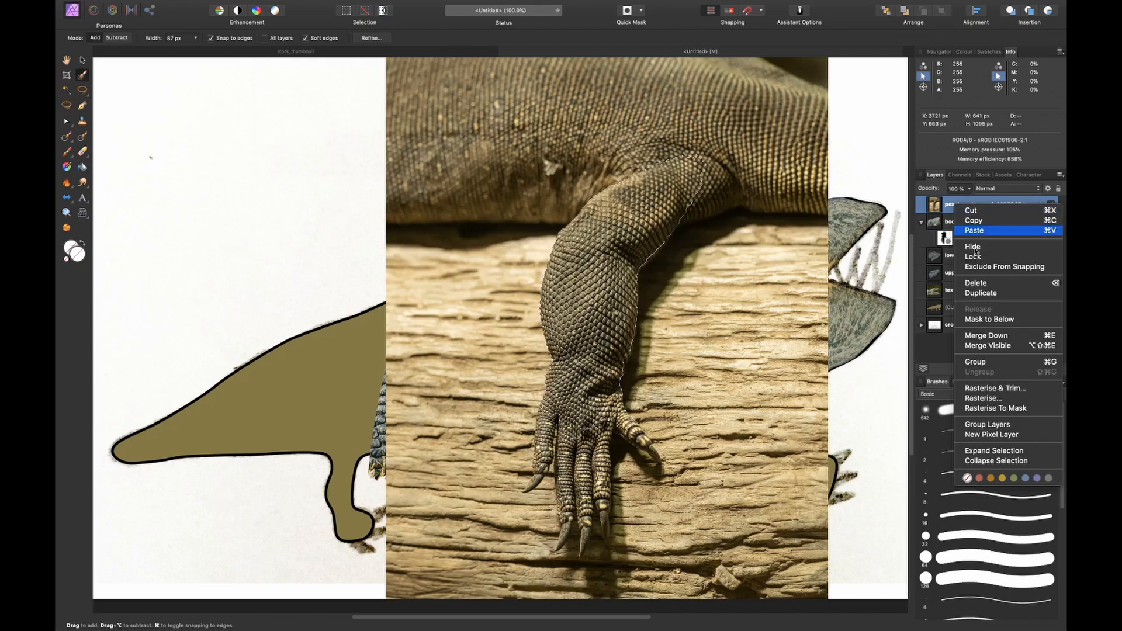
click(994, 388)
key(super+j)
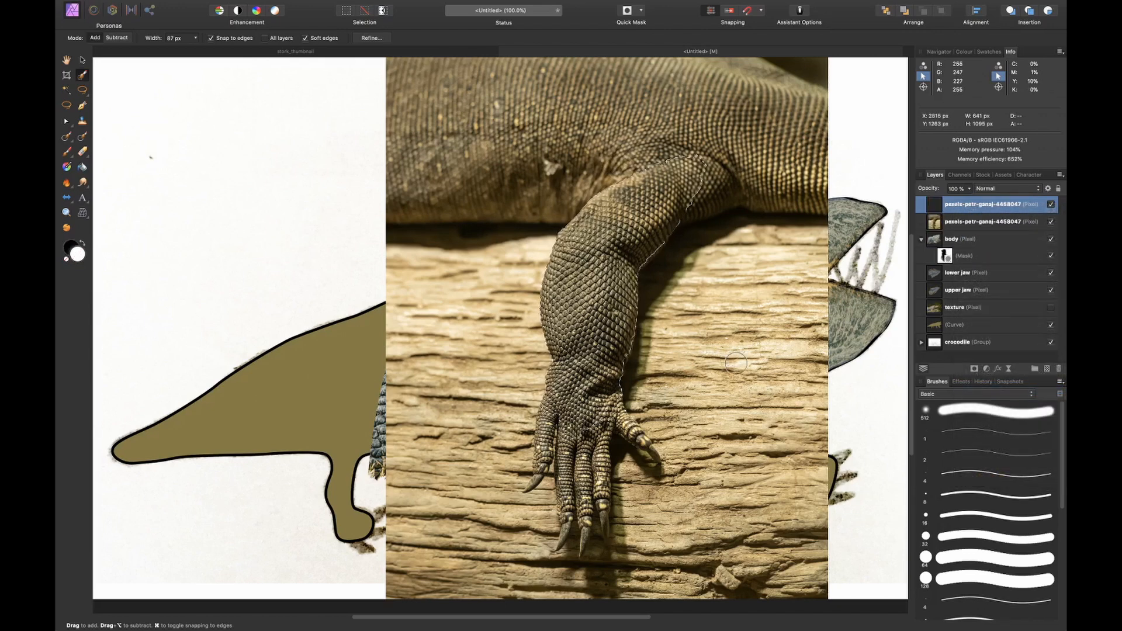
key(super+d)
Hide the full lizard photo and fit the rotated, scaled-down leg cut-out over the crocodile's front leg
click(1051, 223)
key(v)
drag(707, 153, 553, 221)
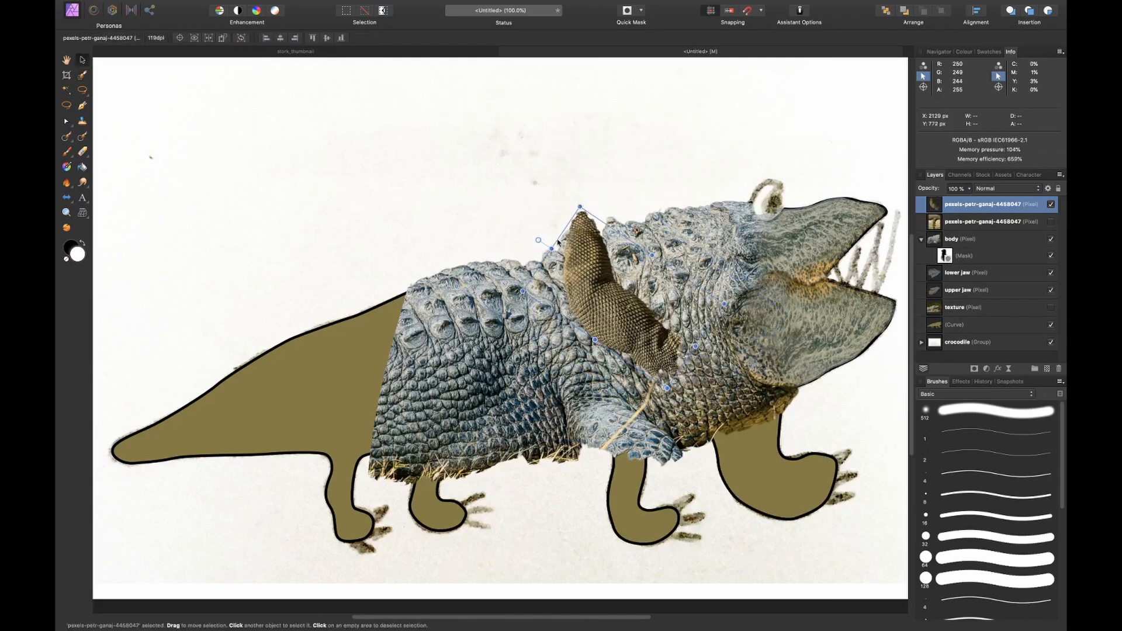
drag(587, 281, 742, 432)
Duplicate the leg cut-out three times and place one copy over each of the other three legs
key(super+j)
scroll(772, 392, down, 3)
drag(772, 391, 645, 432)
key(super+j)
drag(645, 432, 457, 448)
key(super+j)
drag(457, 448, 355, 440)
Mesh-warp the leg cut-out on the front leg to fill the traced outline, and apply the deformation
click(982, 256)
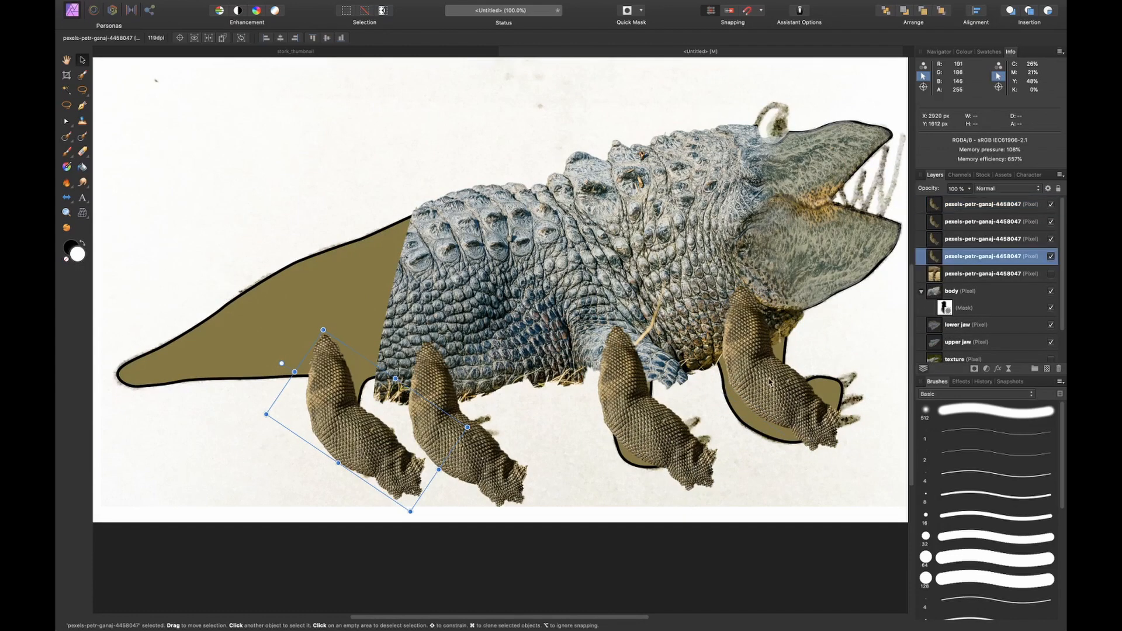
scroll(756, 353, right, 5)
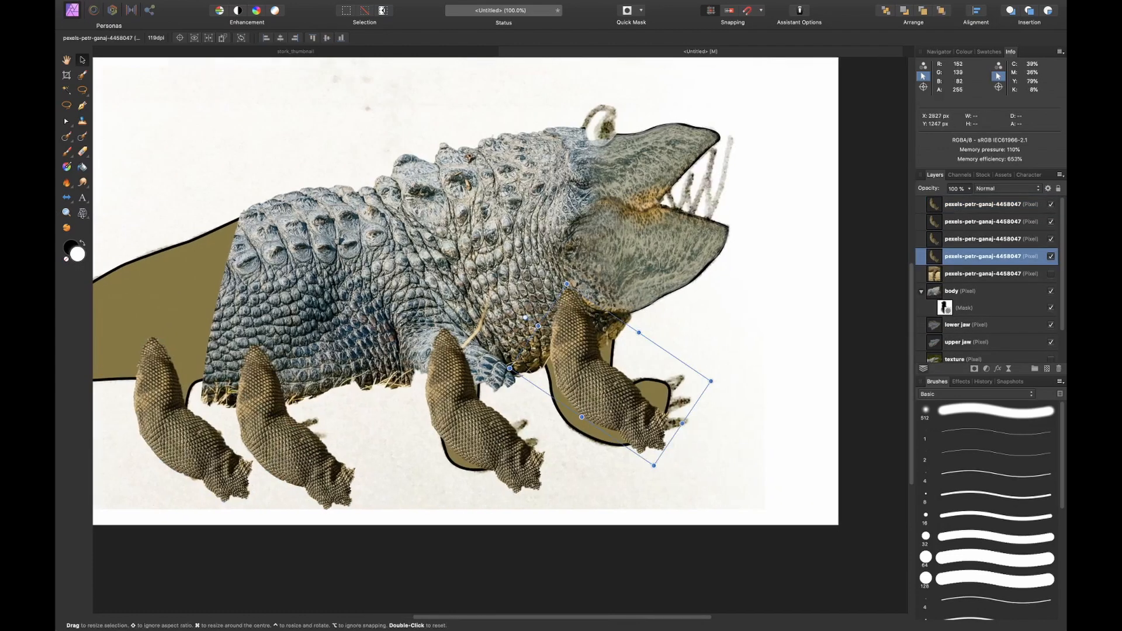
click(85, 212)
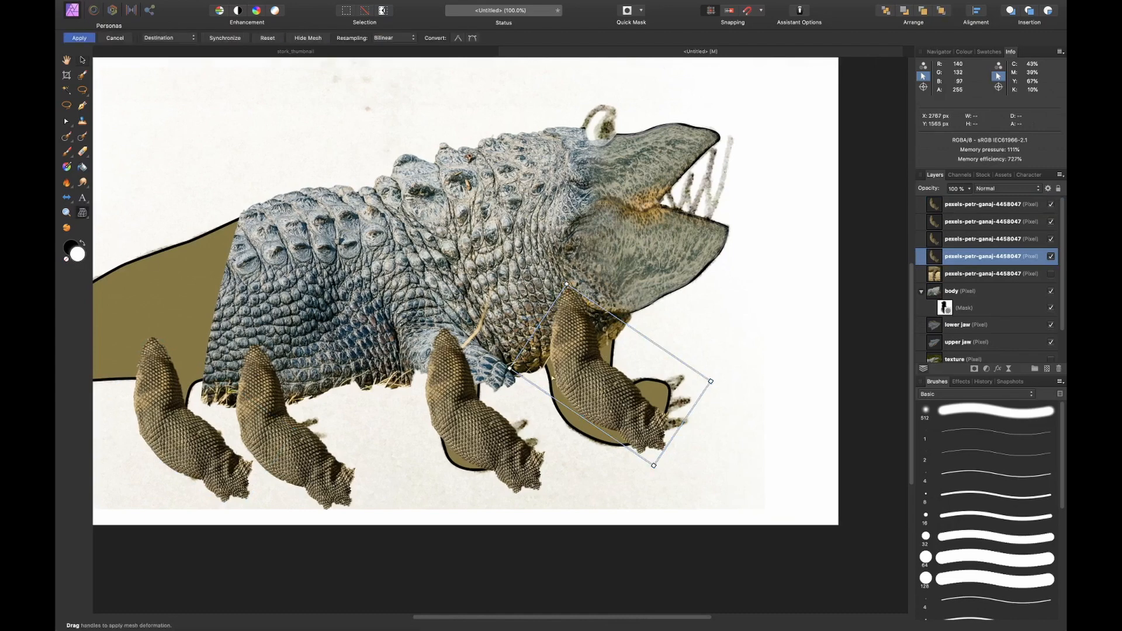
drag(559, 402, 552, 421)
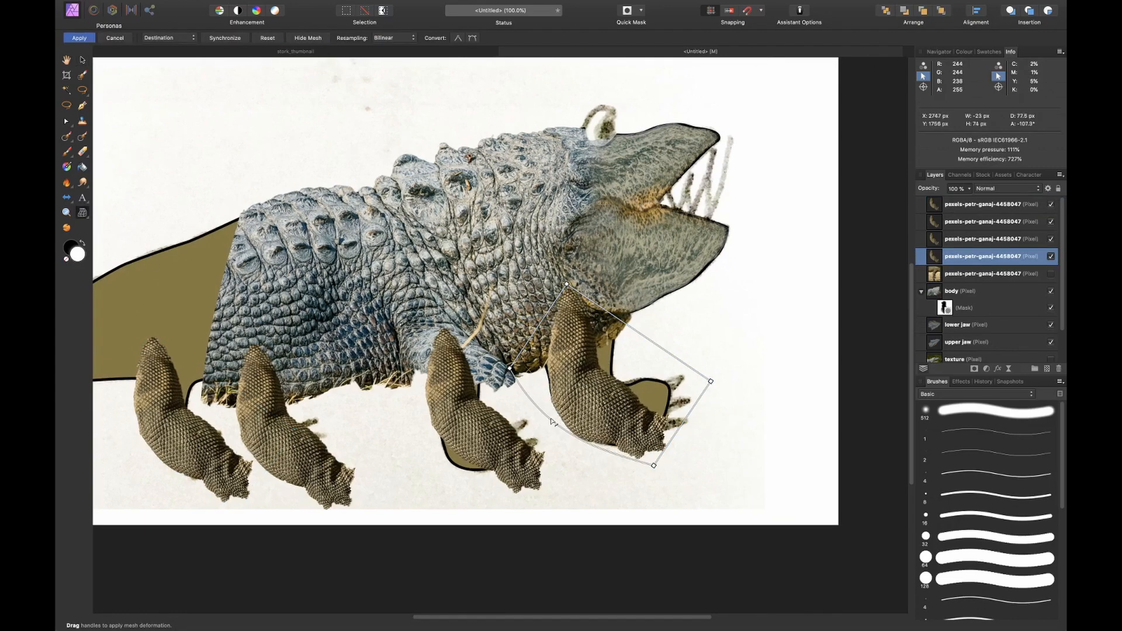
mouse_move(653, 466)
mouse_down()
mouse_move(667, 441)
mouse_move(648, 468)
mouse_up()
drag(510, 368, 506, 379)
click(567, 285)
drag(615, 317, 697, 317)
drag(524, 351, 495, 347)
drag(711, 381, 693, 312)
drag(645, 280, 673, 294)
drag(567, 285, 560, 287)
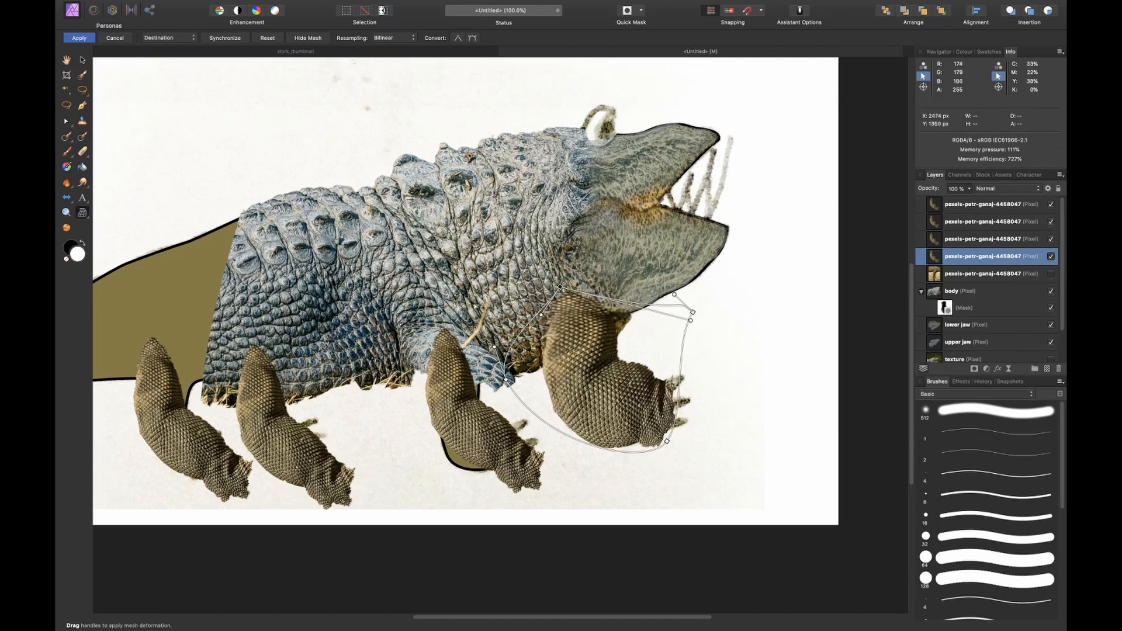
click(78, 38)
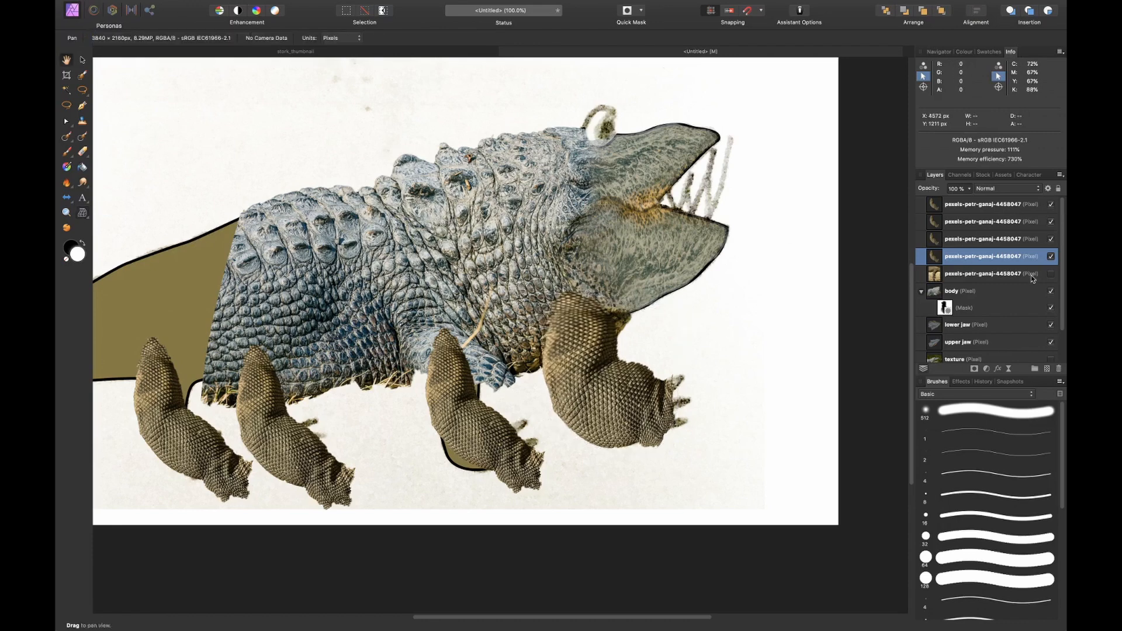
Add a mask to the warped front leg layer and lower the layer's opacity to 71%
click(975, 370)
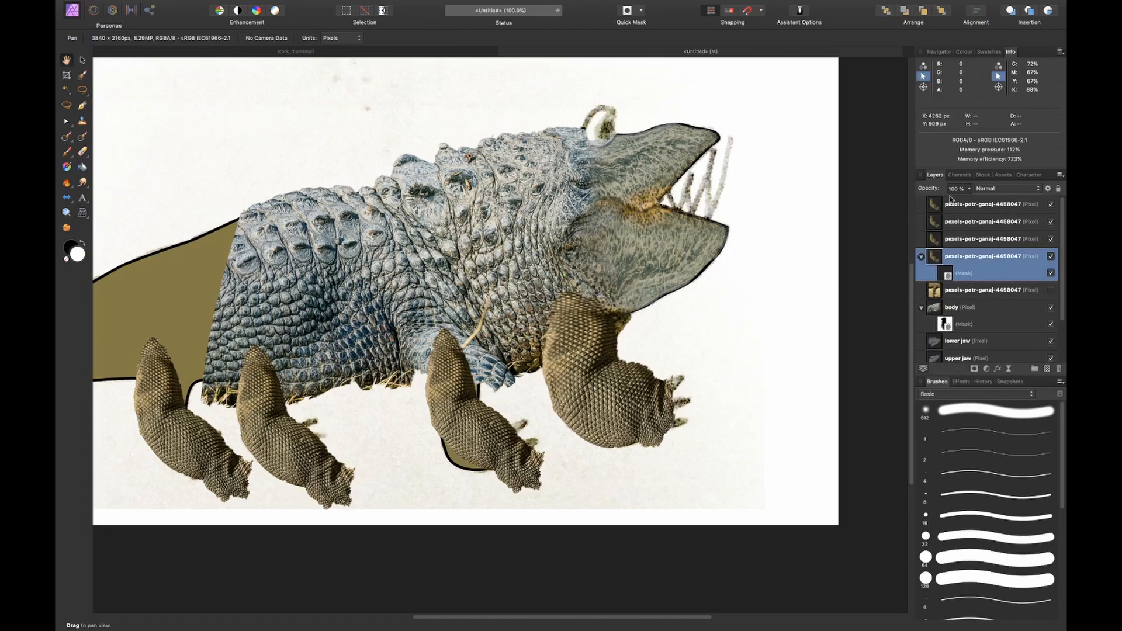
drag(937, 190, 924, 196)
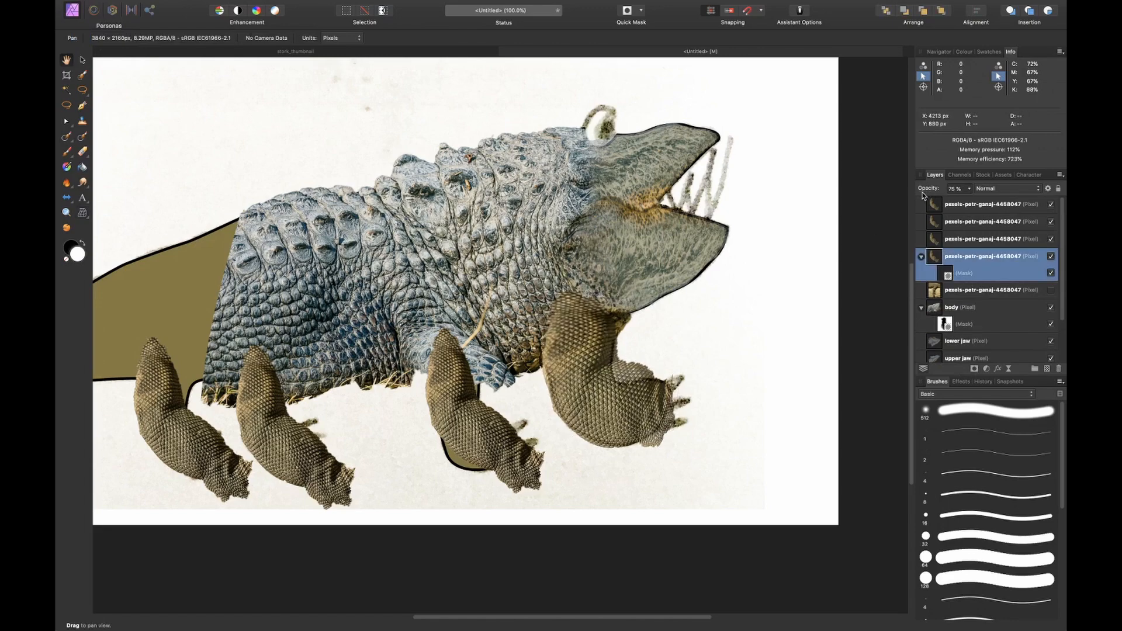
click(953, 277)
Paint black on the front leg's mask with a 61.7 px brush to trim the texture to the outline
scroll(773, 332, up, 5)
scroll(774, 332, down, 4)
scroll(773, 332, left, 4)
scroll(773, 332, up, 1)
key(b)
mouse_move(503, 201)
mouse_down()
mouse_move(501, 283)
mouse_move(602, 303)
mouse_move(678, 352)
mouse_move(585, 515)
mouse_up()
scroll(339, 293, down, 3)
scroll(339, 292, left, 1)
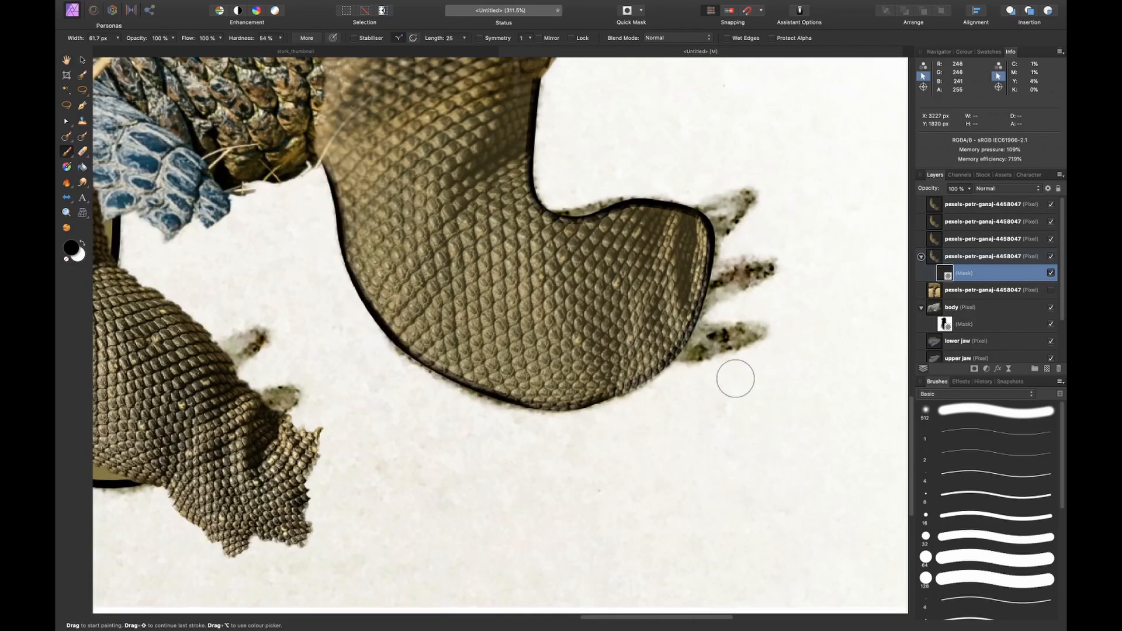
scroll(735, 379, up, 3)
scroll(735, 379, down, 3)
scroll(736, 379, left, 4)
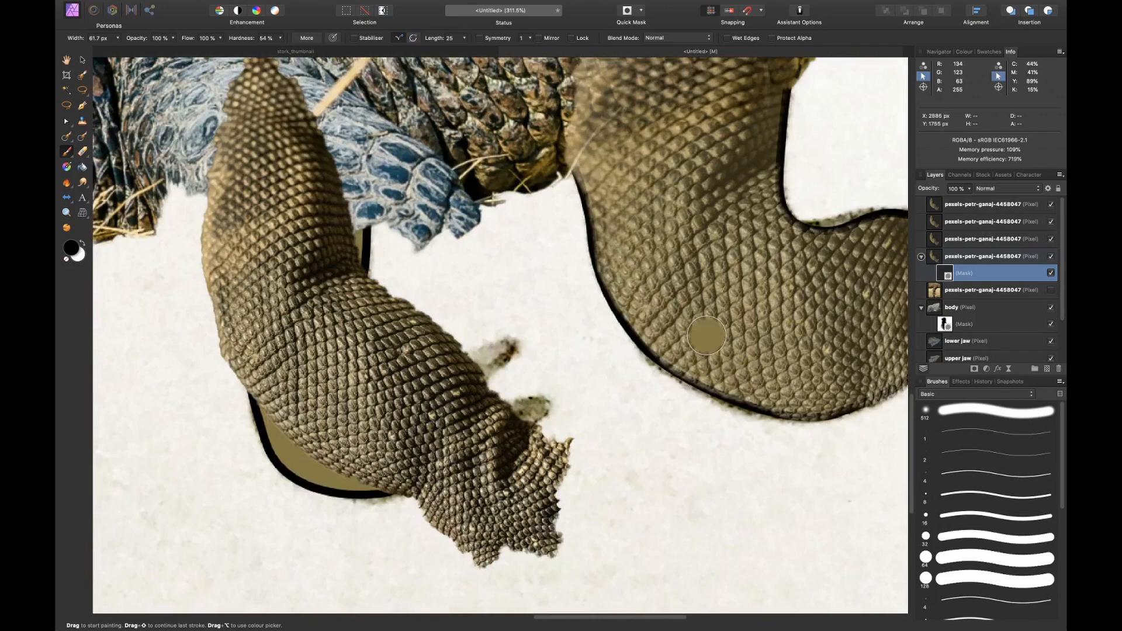
Delete the three unmasked leg copies stacked above the masked front leg layer
key(v)
key(super+minus)
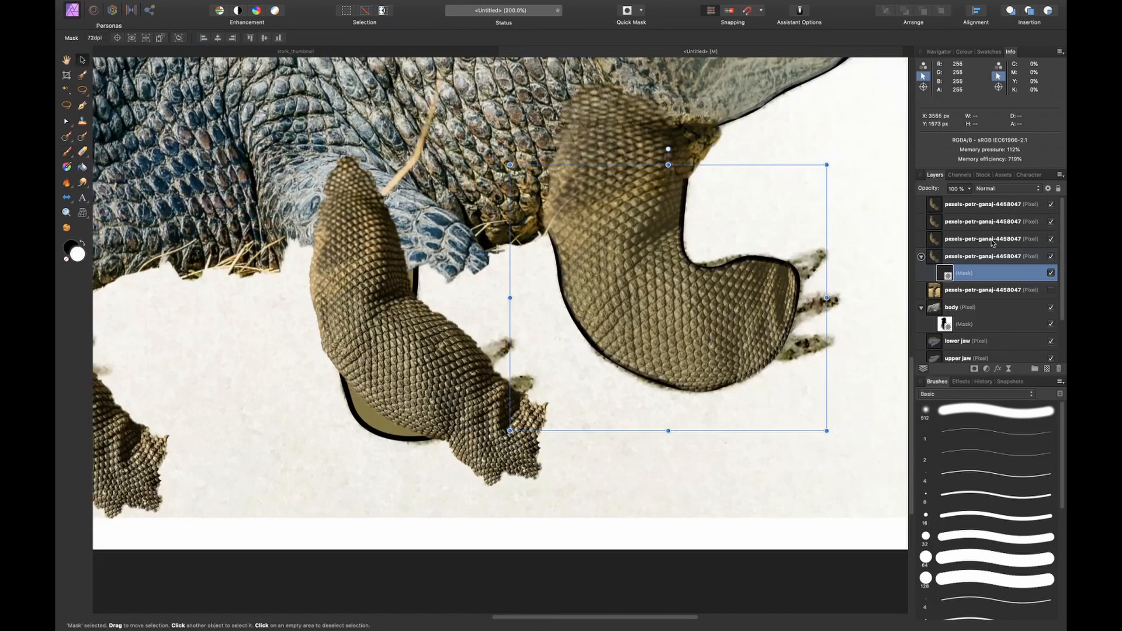
click(992, 240)
shift+click(996, 204)
key(Delete)
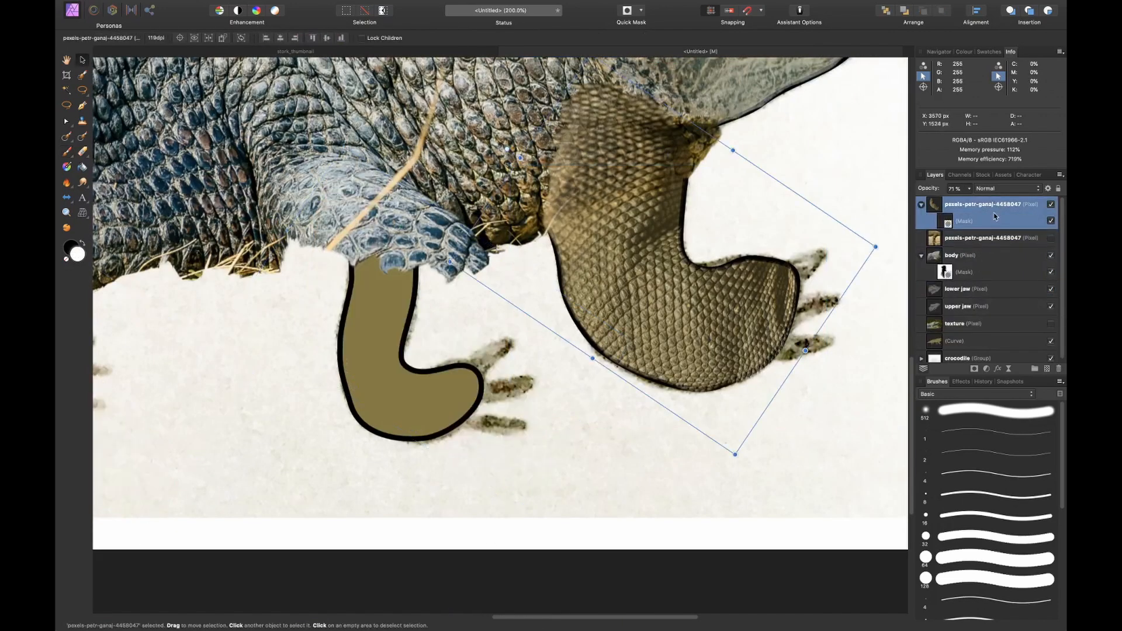
Duplicate the masked front leg and move the scaled-down copy over the second leg
key(super+j)
key(b)
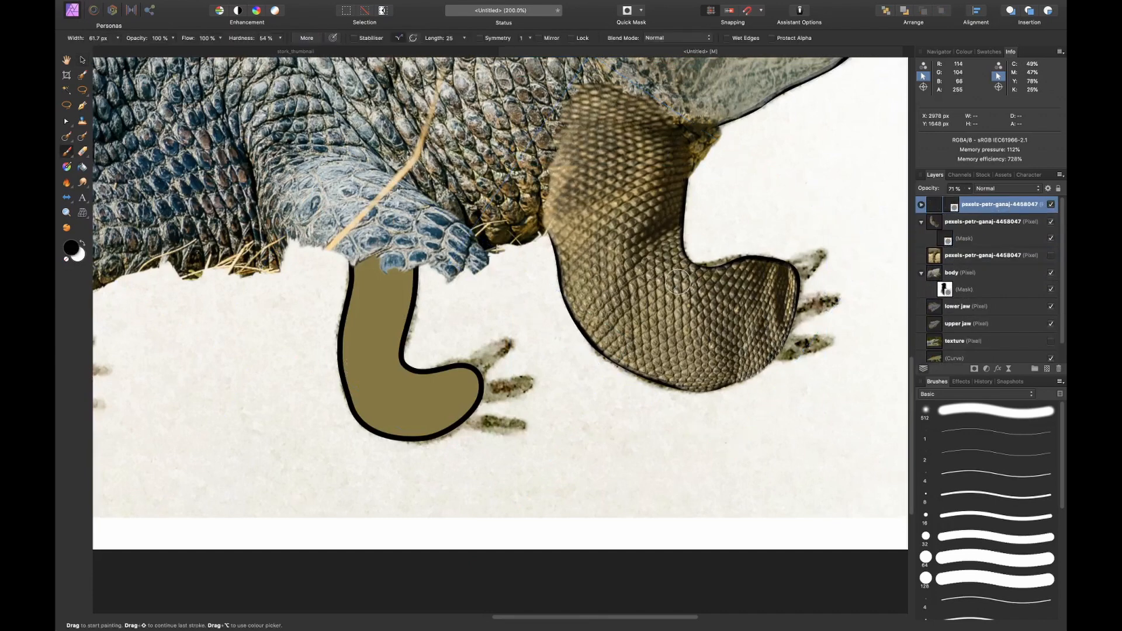
key(v)
drag(678, 282, 433, 337)
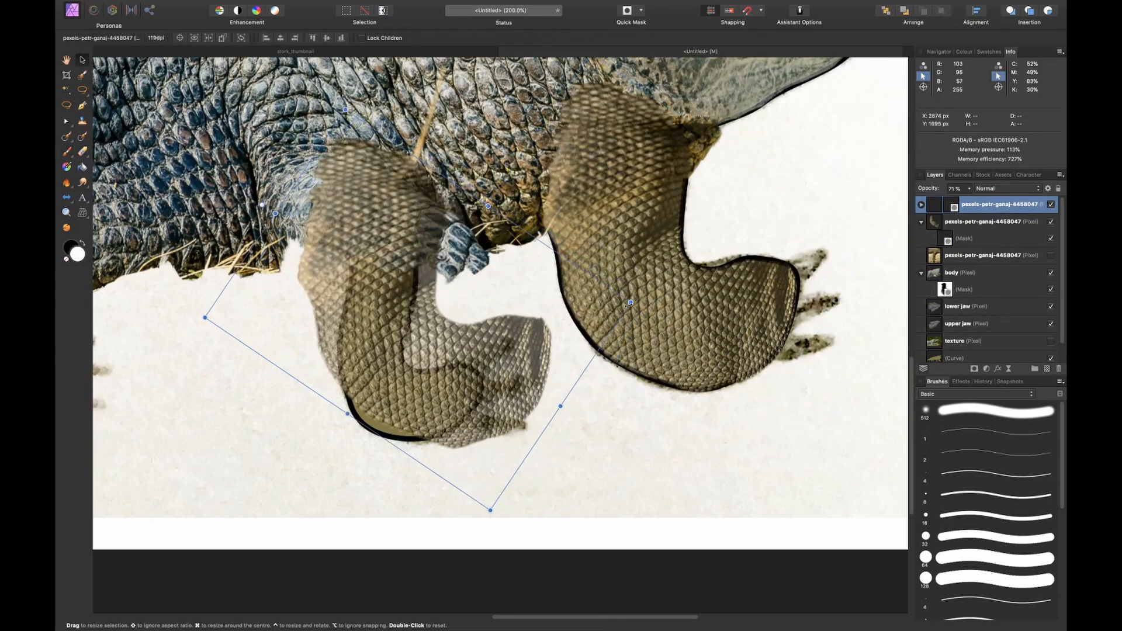
drag(632, 302, 594, 320)
drag(489, 341, 465, 379)
Mesh-warp the copy to follow the second leg's bend and foot, adding a mesh node at the ankle, and apply it
click(83, 213)
drag(248, 354, 278, 372)
drag(312, 257, 354, 238)
mouse_move(311, 324)
mouse_down()
mouse_move(303, 358)
mouse_move(308, 312)
mouse_up()
drag(544, 343, 525, 348)
drag(446, 487, 437, 482)
double_click(441, 331)
drag(440, 332, 407, 367)
drag(477, 367, 490, 327)
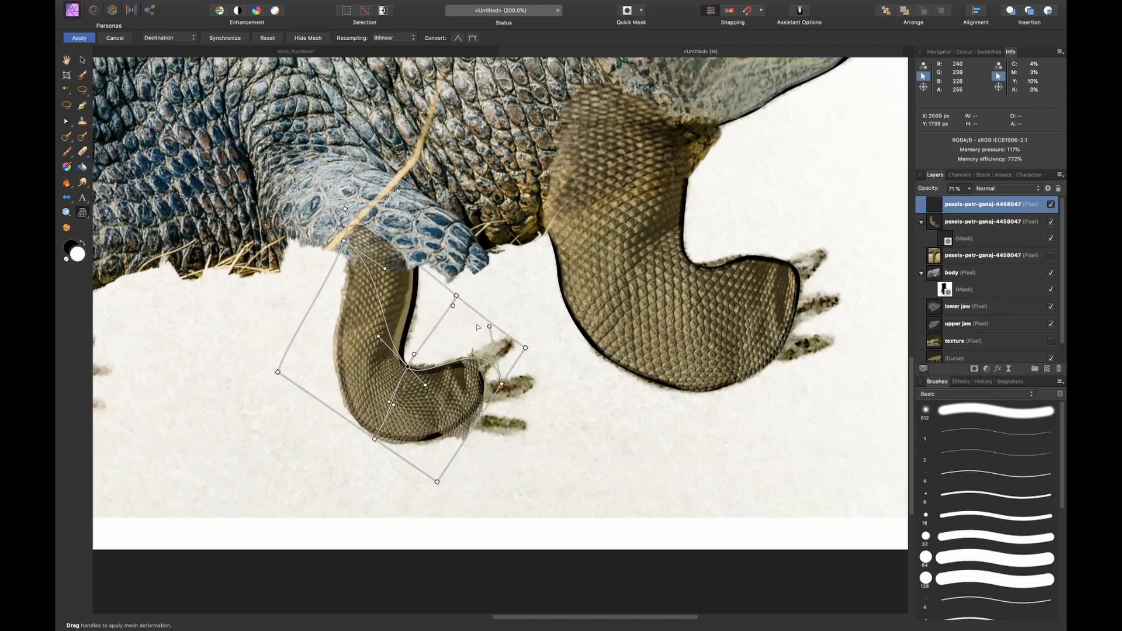
drag(384, 316, 400, 312)
drag(400, 252, 420, 222)
click(80, 38)
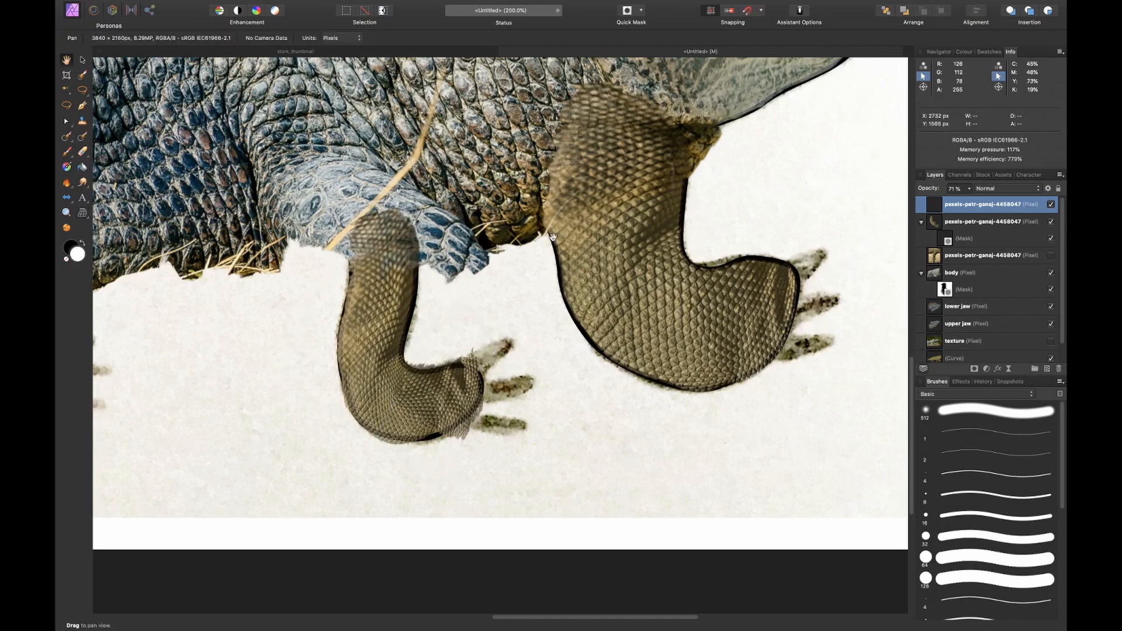
Add a mask to the second leg layer and paint black with a 27.4 px brush to hide texture outside the outline
click(974, 369)
scroll(577, 340, up, 5)
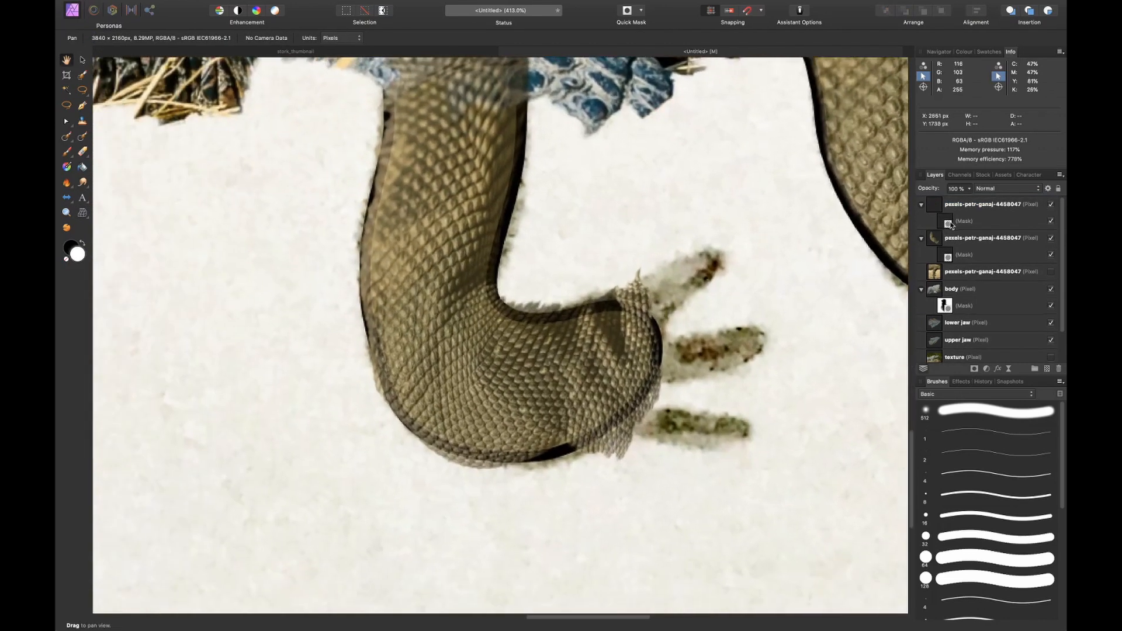
click(948, 225)
scroll(741, 215, up, 2)
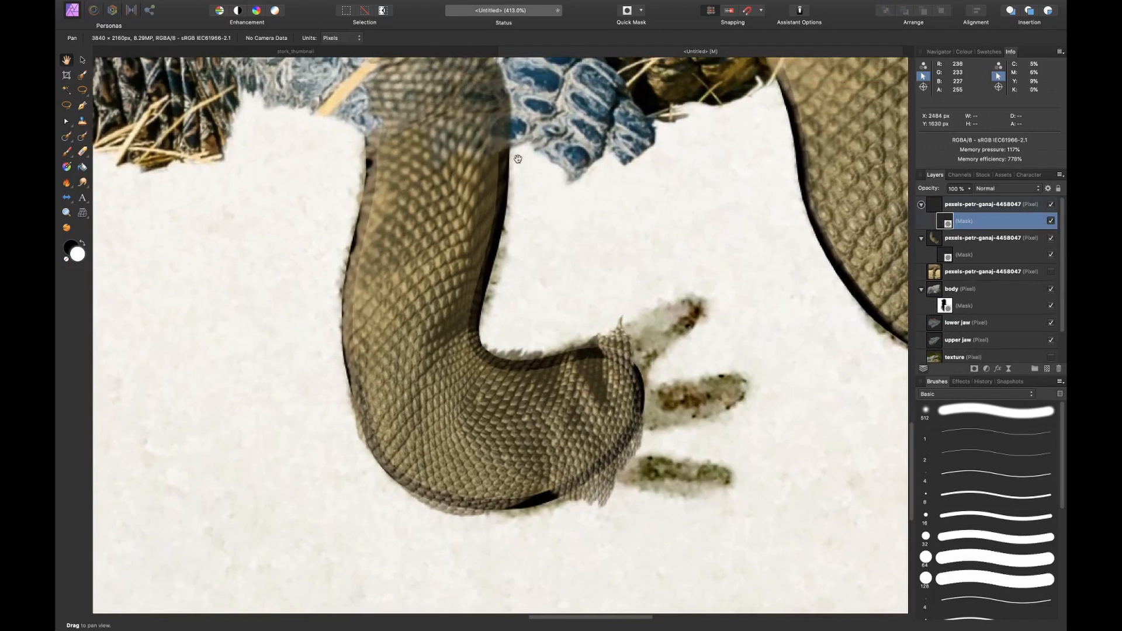
key(b)
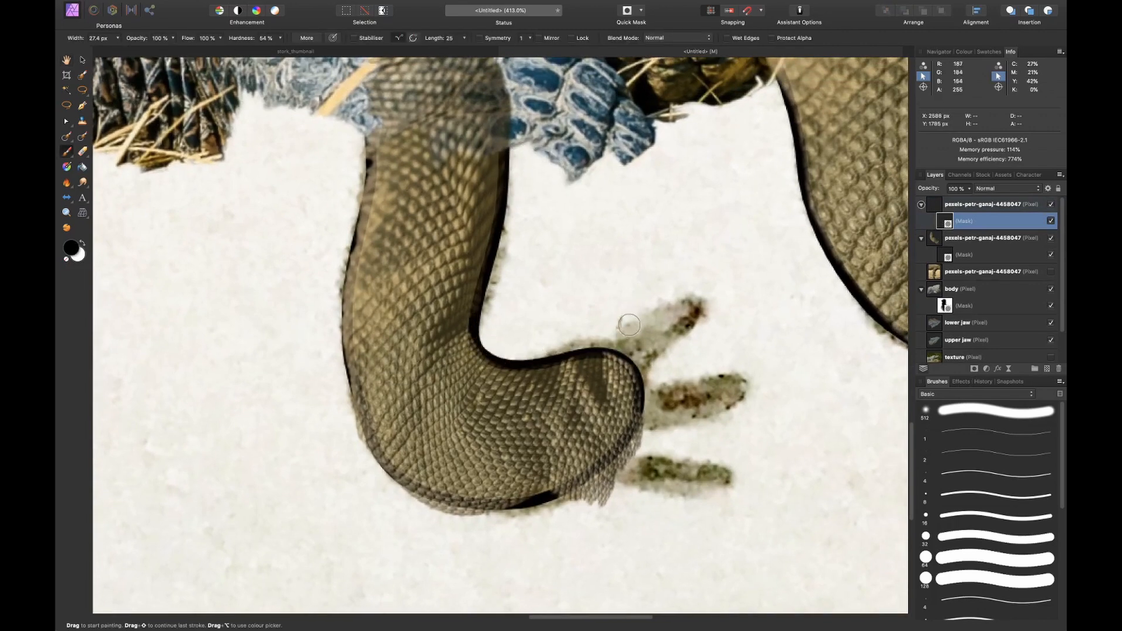
scroll(324, 125, down, 3)
scroll(394, 358, up, 5)
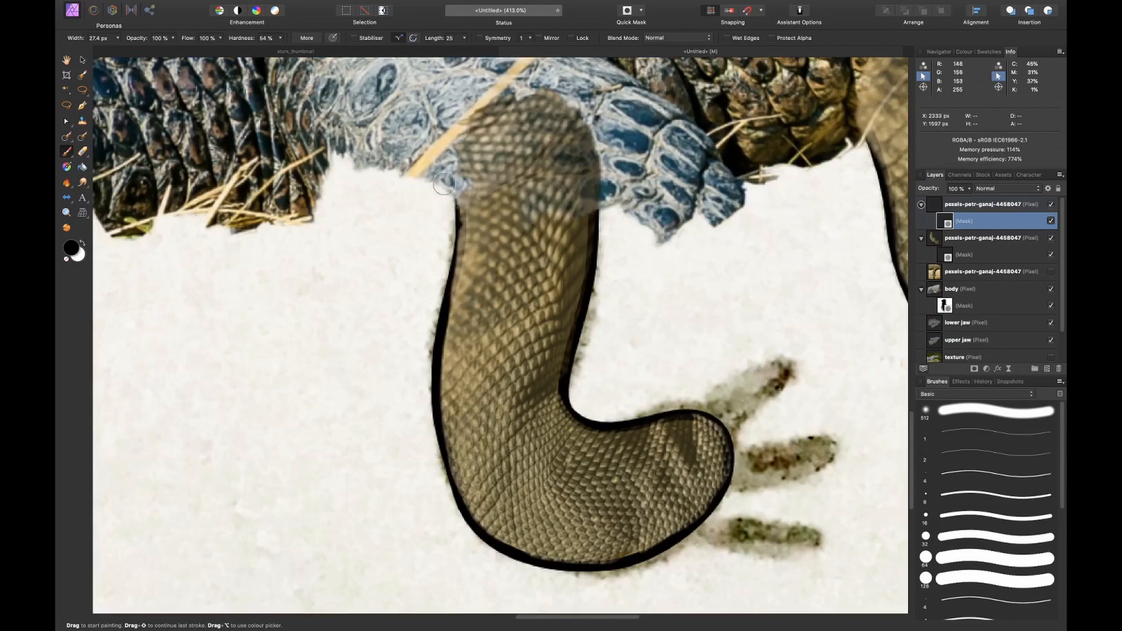
Move the 2nd paw copy over the third leg and adjust its rotation and position to match
scroll(329, 343, down, 5)
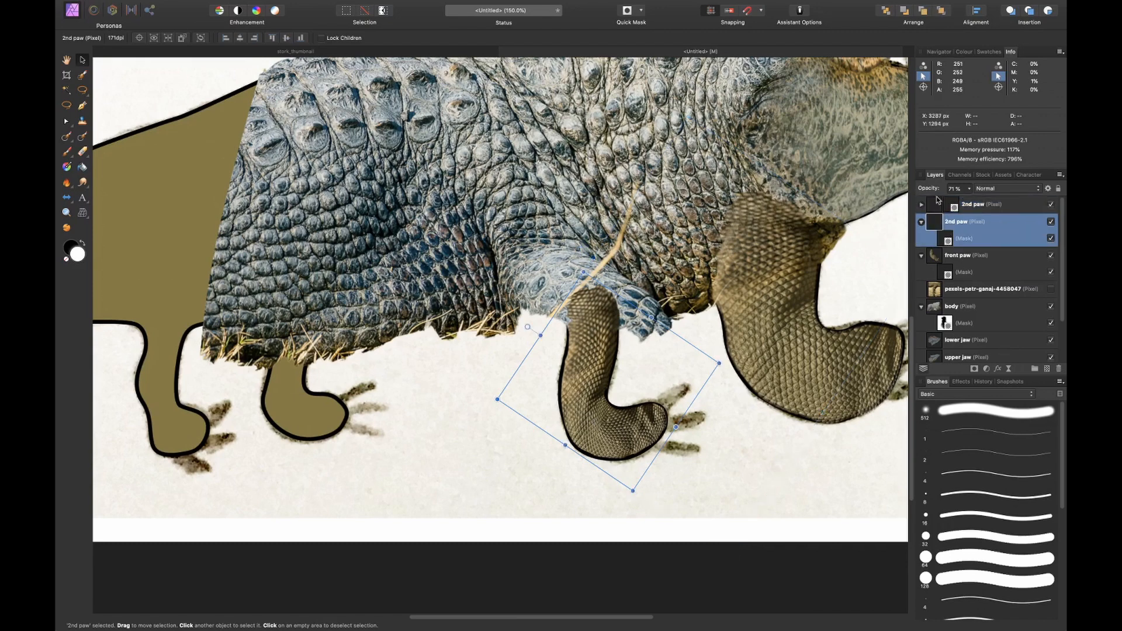
drag(599, 370, 289, 350)
drag(276, 246, 298, 244)
drag(290, 350, 306, 353)
Mesh-warp the copy to fit the third leg, apply the deformation, and set the layer's opacity to 100%
click(82, 212)
mouse_move(317, 476)
mouse_down()
mouse_move(306, 466)
mouse_move(322, 472)
mouse_up()
drag(426, 368, 405, 375)
mouse_move(349, 291)
mouse_down()
mouse_move(298, 342)
mouse_move(344, 297)
mouse_up()
scroll(351, 327, left, 2)
scroll(351, 327, down, 1)
key(Return)
key(0)
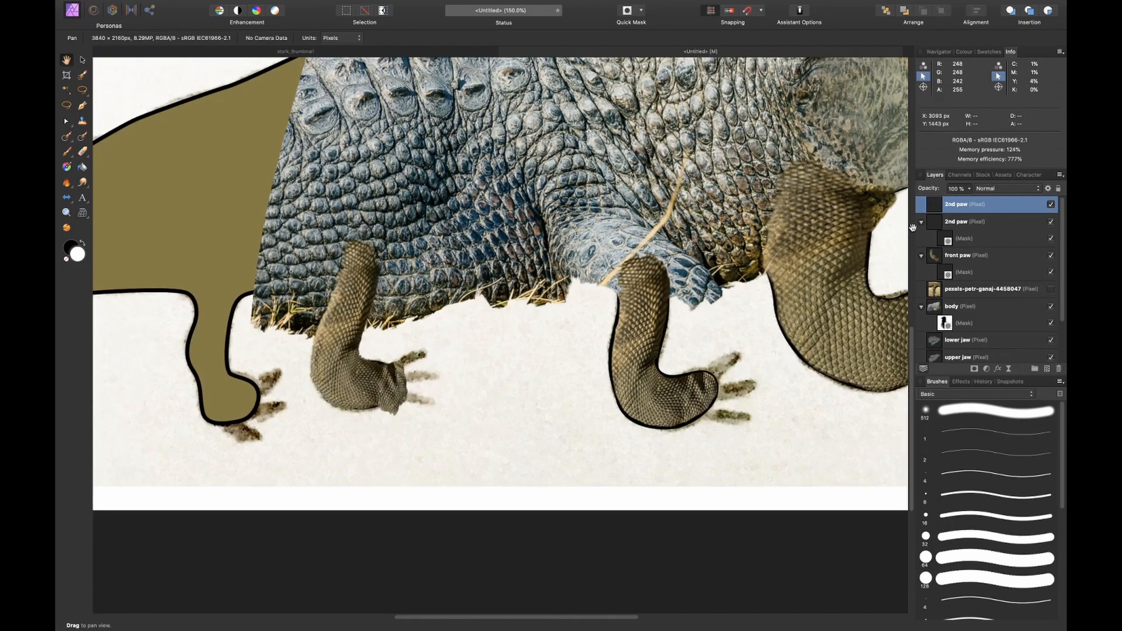
Duplicate the third leg's layer, rotate and place the copy over the rearmost leg, and set its opacity to 50%
key(super+j)
key(v)
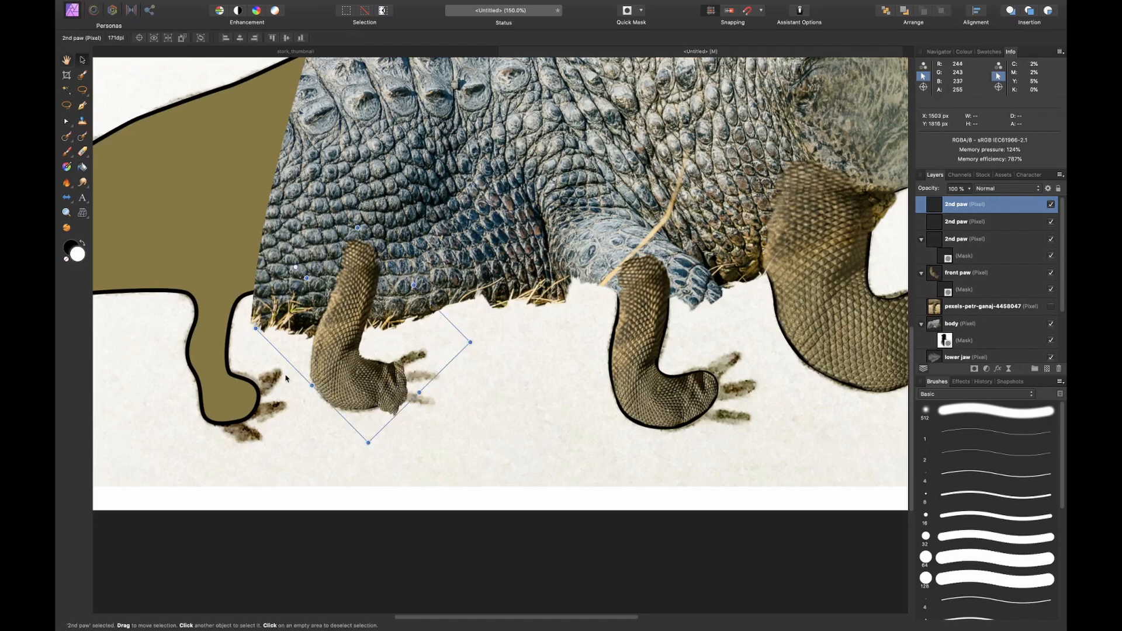
scroll(294, 374, left, 3)
scroll(294, 374, down, 1)
drag(523, 292, 410, 316)
drag(338, 253, 324, 272)
key(5)
mouse_move(398, 322)
mouse_down()
mouse_move(316, 321)
mouse_move(383, 315)
mouse_up()
drag(632, 169, 1065, 258)
key(super+z)
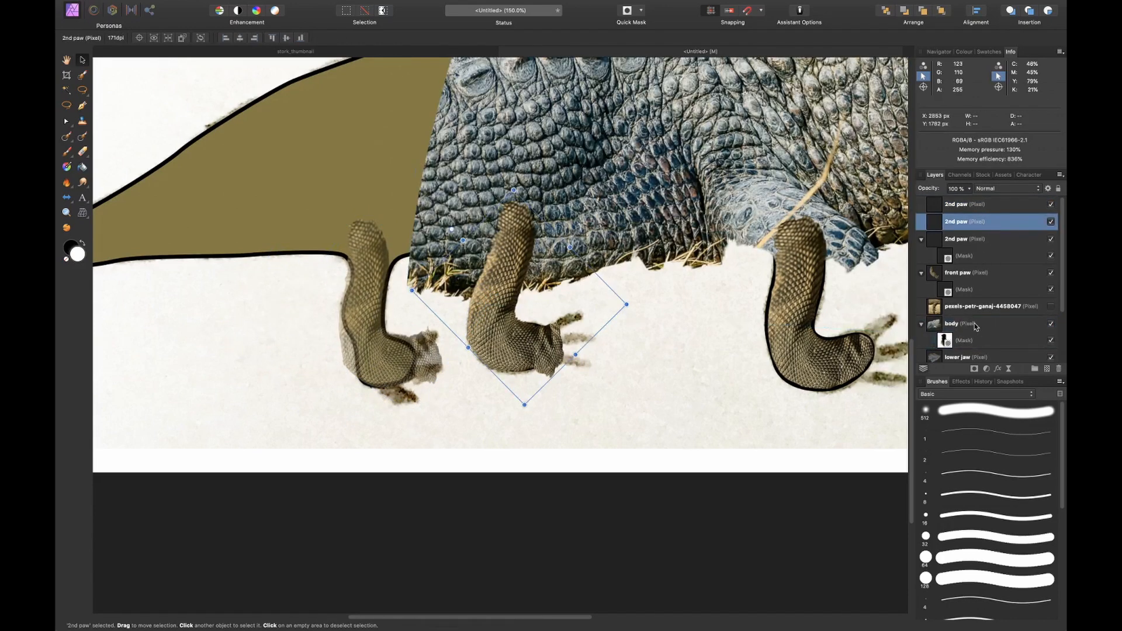
Add a mask to the third leg's layer and lower the layer's opacity to 52%
click(975, 371)
click(973, 228)
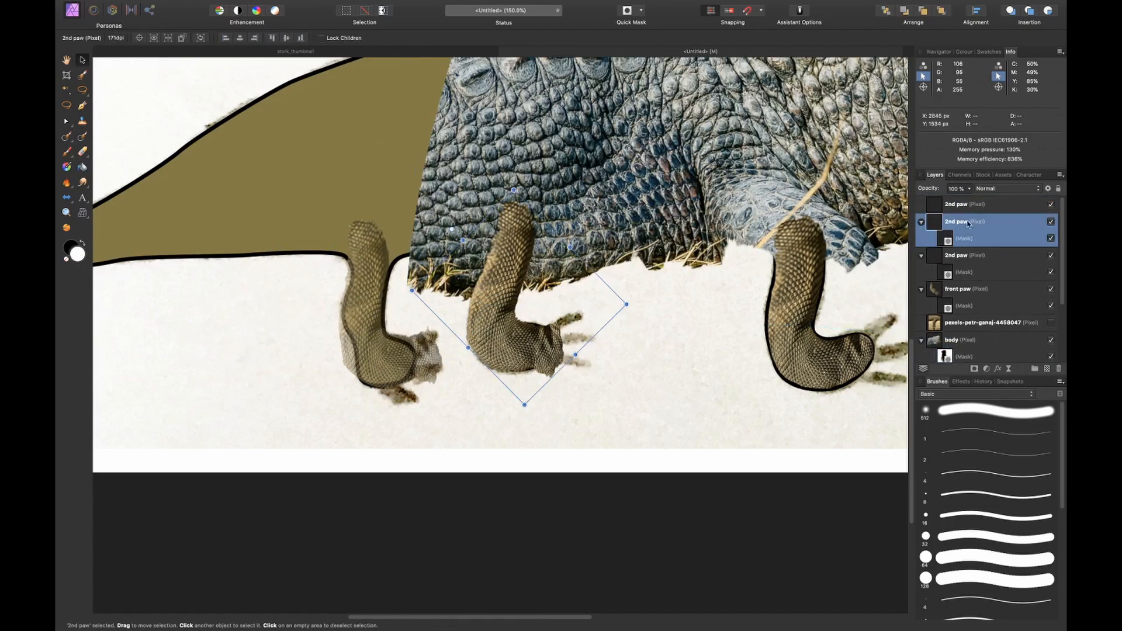
drag(941, 192, 911, 197)
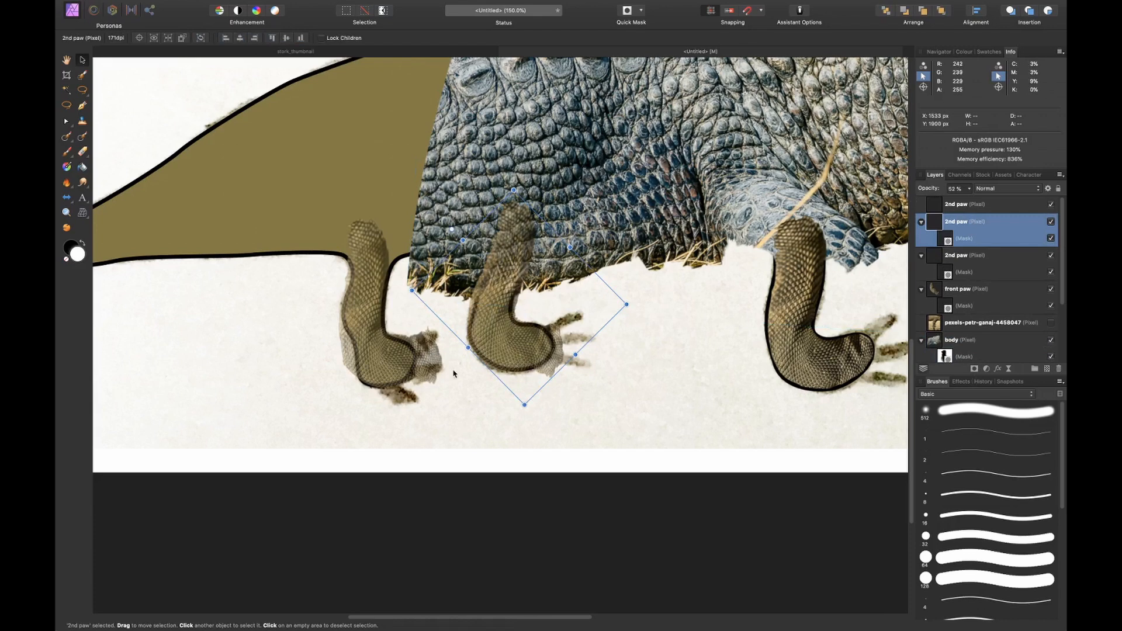
Paint black on the third leg's mask to remove the texture spilling past the traced outline
scroll(453, 373, up, 10)
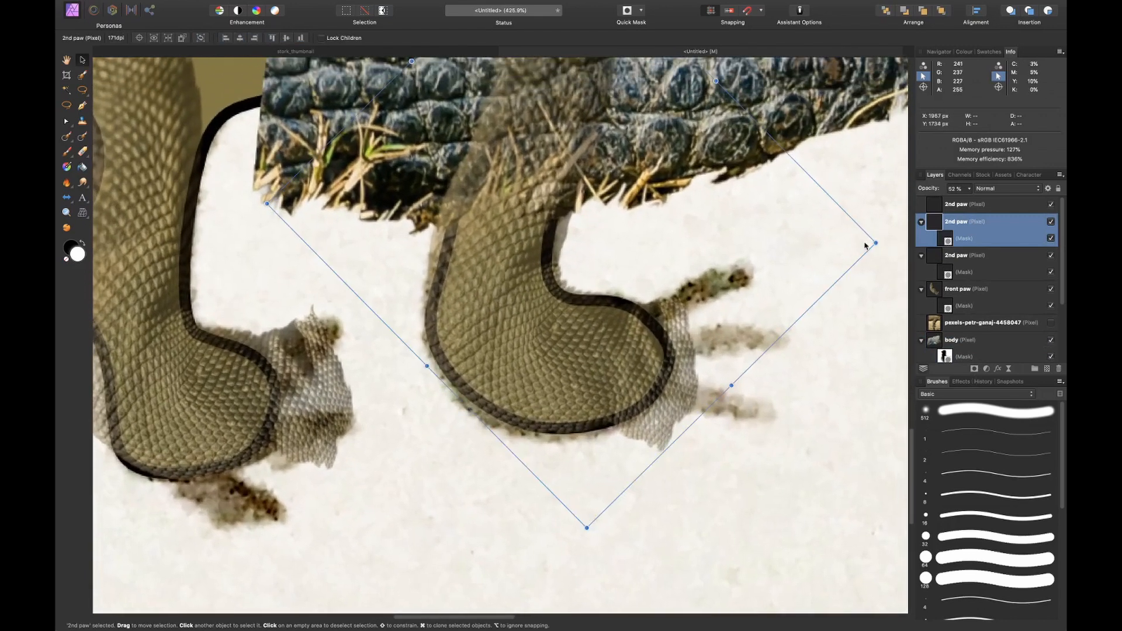
click(947, 239)
key(b)
mouse_move(562, 219)
mouse_down()
mouse_move(677, 318)
mouse_move(593, 444)
mouse_move(659, 436)
mouse_up()
mouse_move(434, 226)
mouse_down()
mouse_move(465, 405)
mouse_move(620, 432)
mouse_up()
scroll(705, 328, down, 7)
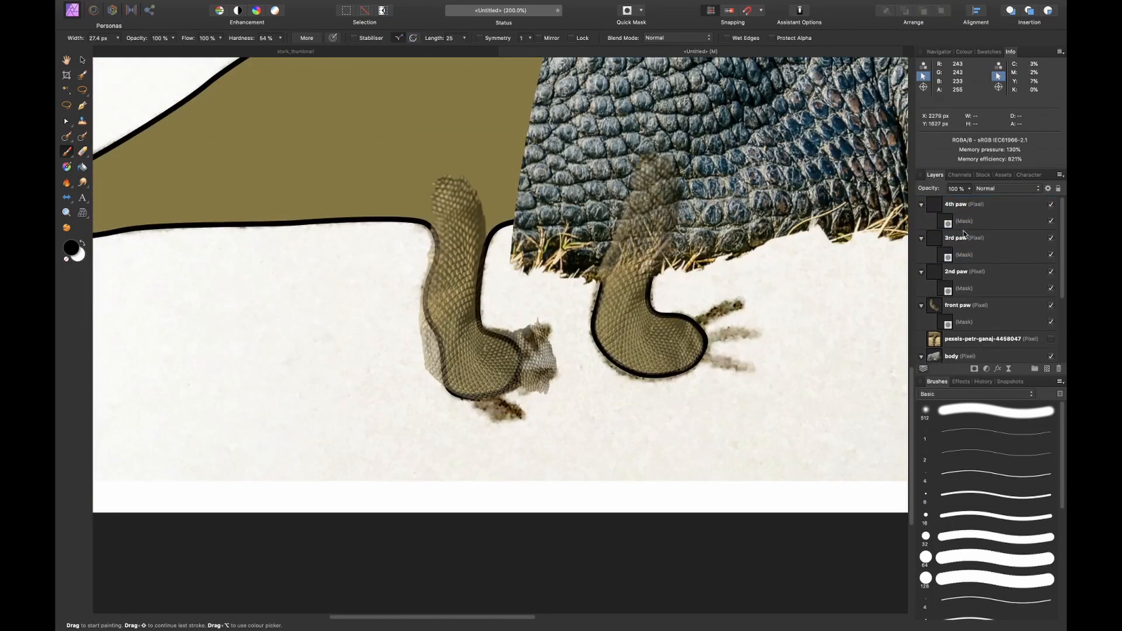
Paint black on the 4th paw mask to trim the excess texture around the rearmost leg and foot
click(948, 224)
scroll(503, 300, up, 4)
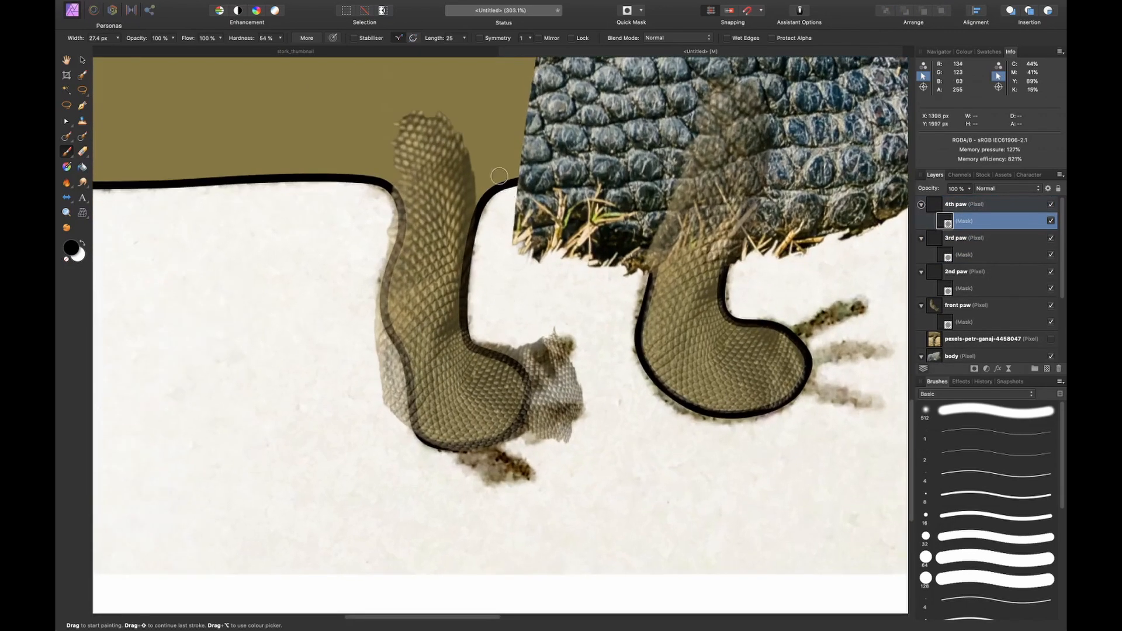
mouse_move(485, 341)
mouse_down()
mouse_move(529, 372)
mouse_move(537, 404)
mouse_move(565, 436)
mouse_move(470, 457)
mouse_up()
mouse_move(386, 205)
mouse_down()
mouse_move(376, 283)
mouse_move(418, 447)
mouse_up()
key(x)
key(x)
drag(380, 350, 395, 415)
key(x)
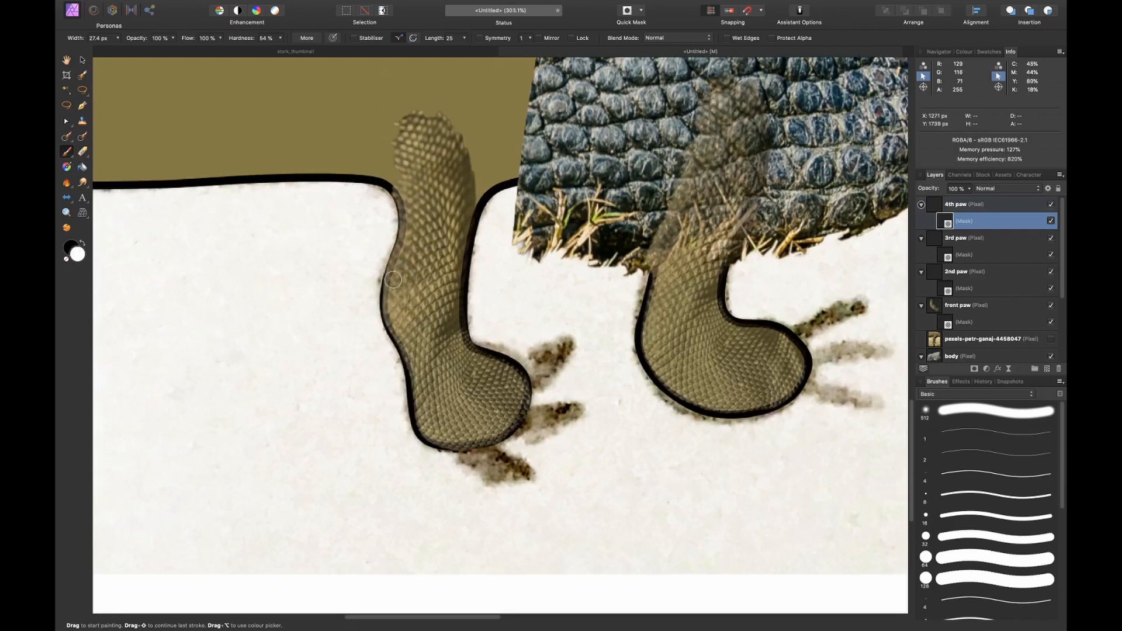
Restore the opacity of the 4th, 3rd, 2nd and front paw layers to 100%
key(super+0)
click(955, 205)
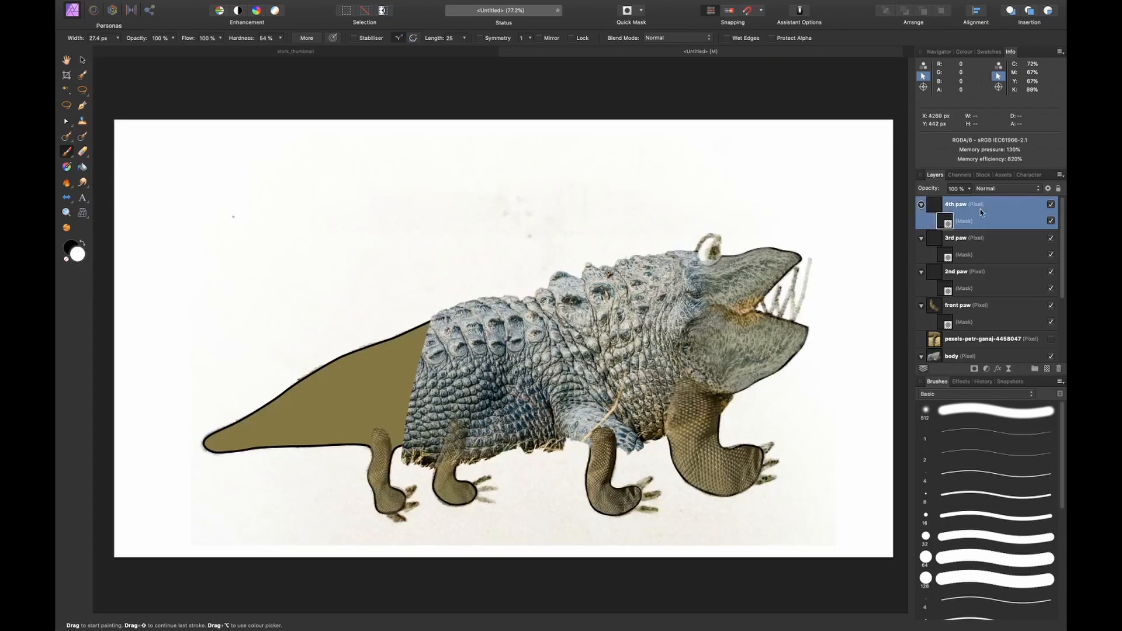
click(979, 240)
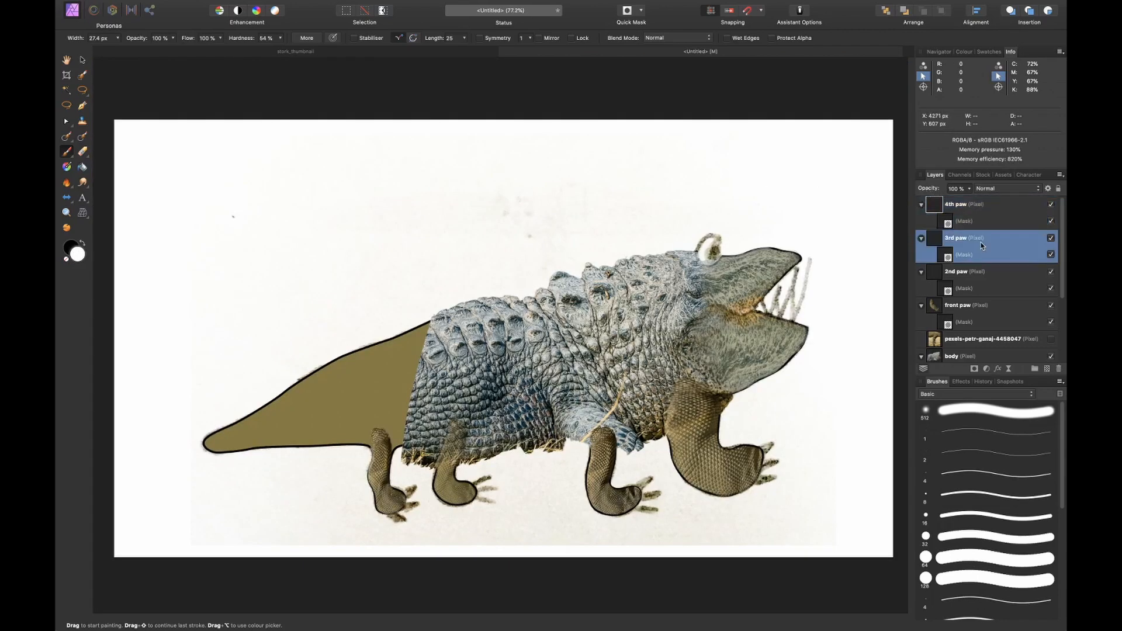
drag(930, 187, 1038, 224)
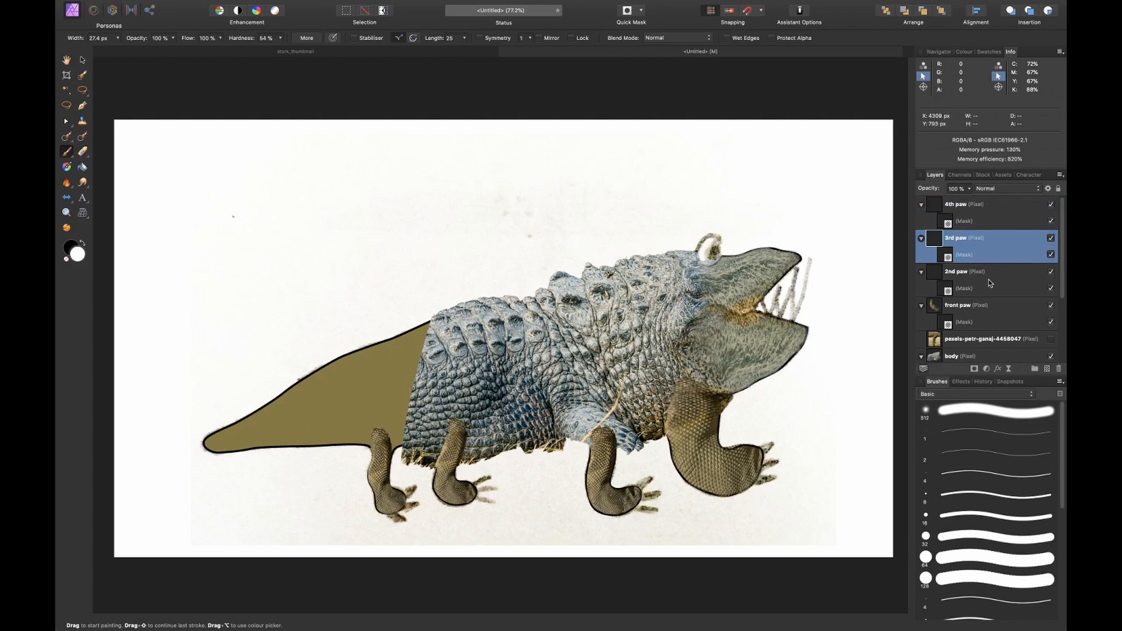
click(989, 284)
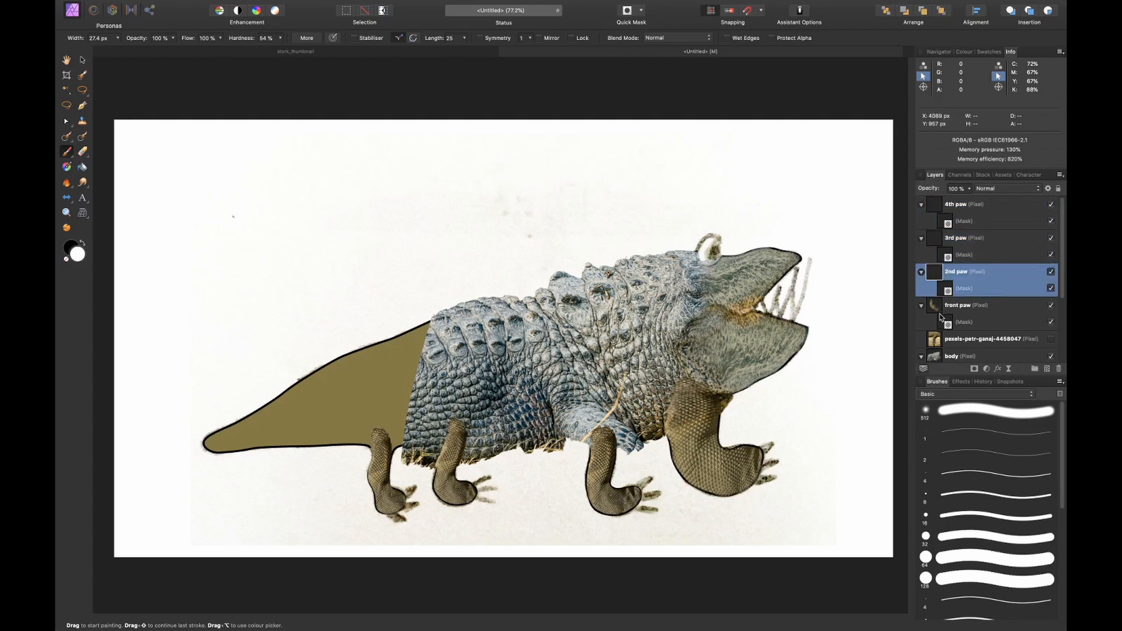
click(961, 306)
drag(931, 186, 1064, 197)
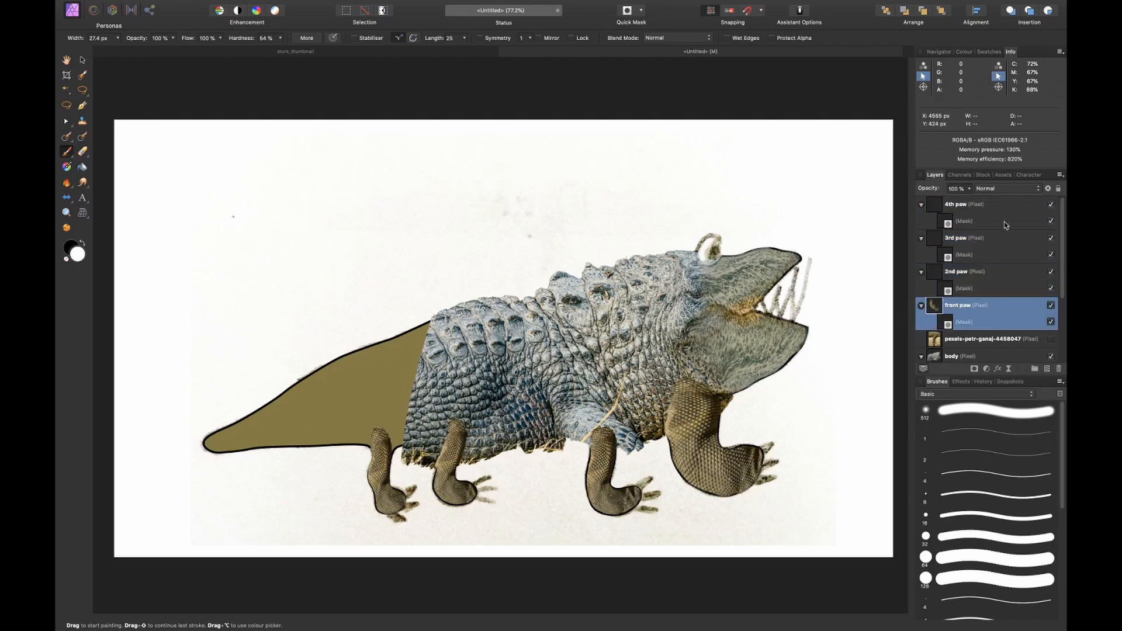
Collapse the front, 2nd, 3rd and 4th paw layers so that their masks are tucked away in the layer list
scroll(580, 448, down, 2)
scroll(579, 448, left, 2)
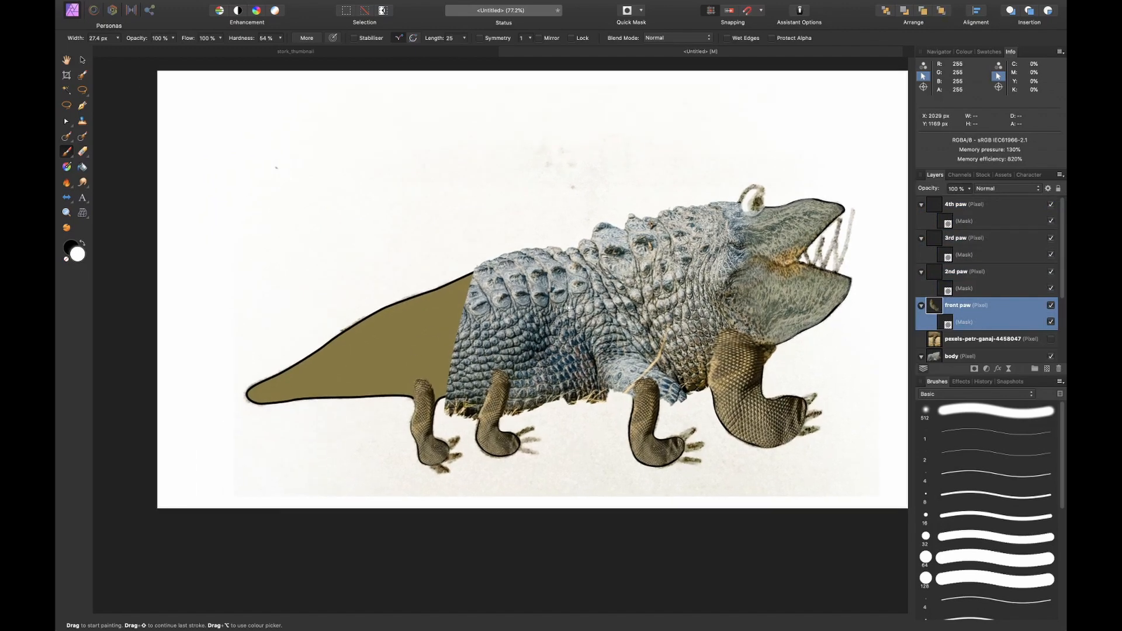
scroll(568, 308, down, 2)
scroll(568, 307, left, 1)
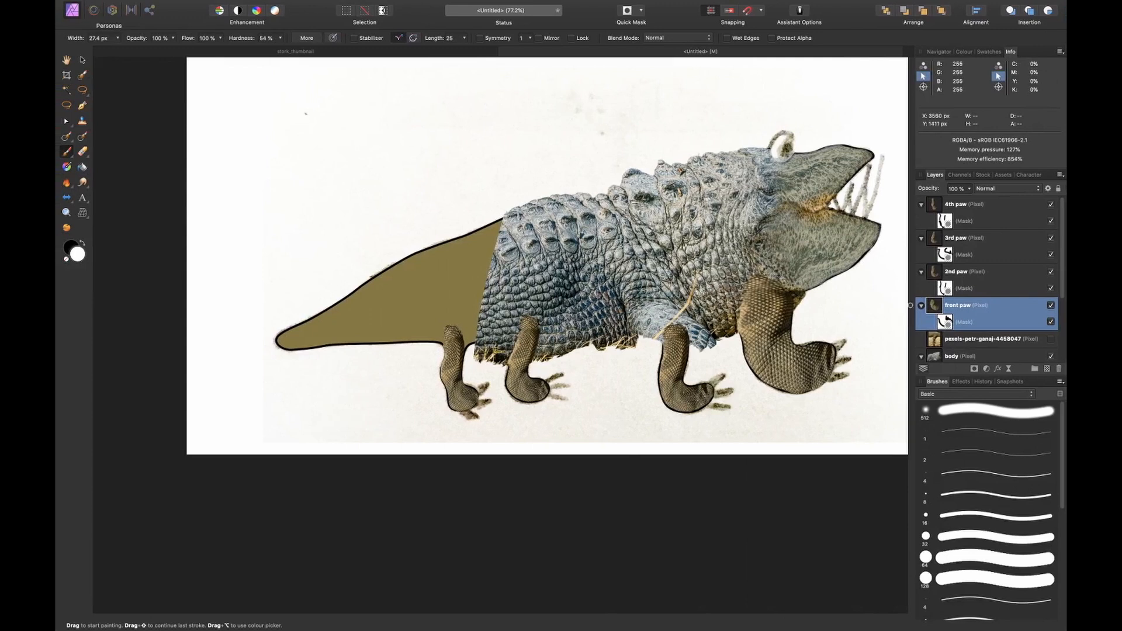
click(921, 306)
click(921, 272)
click(922, 239)
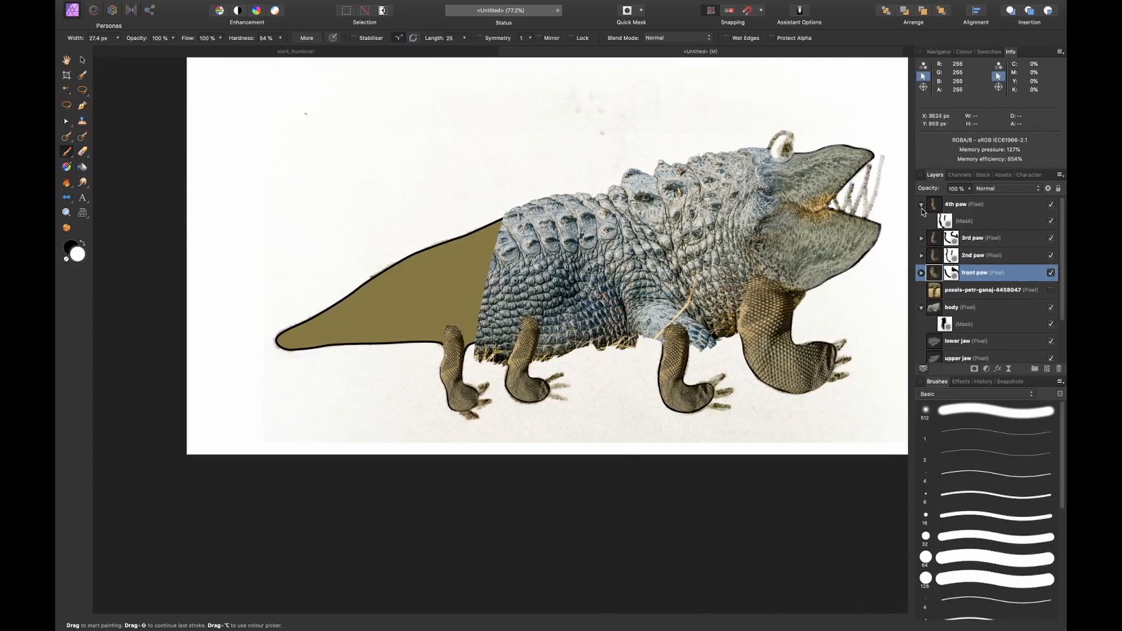
click(921, 205)
Delete the hidden stock photo layer between the front paw and body layers
click(997, 295)
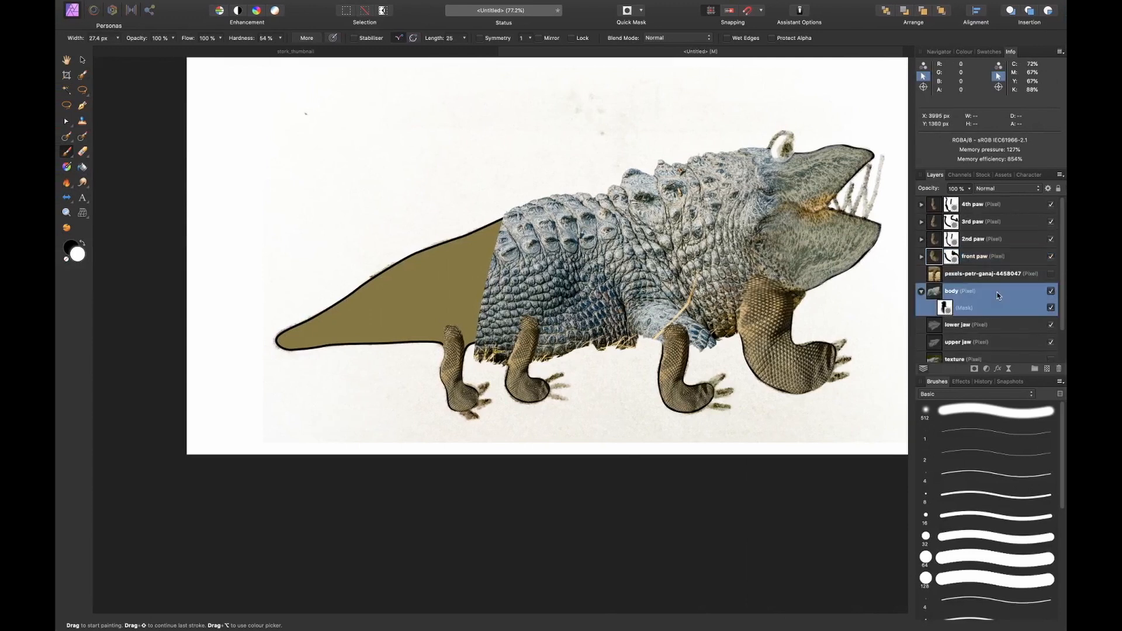
click(1026, 275)
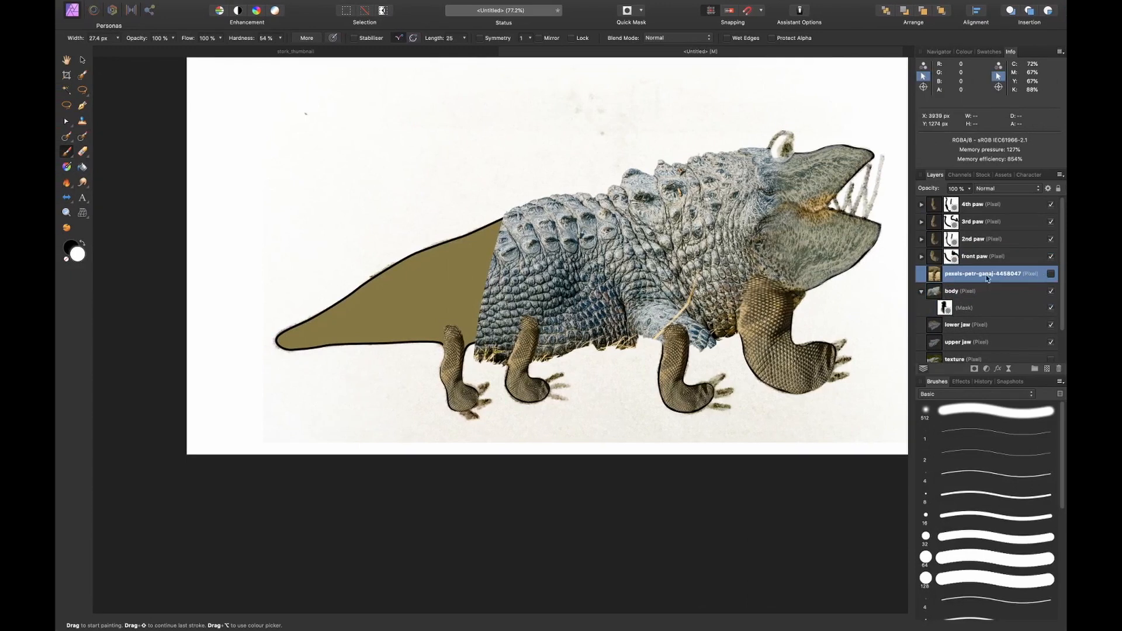
key(Delete)
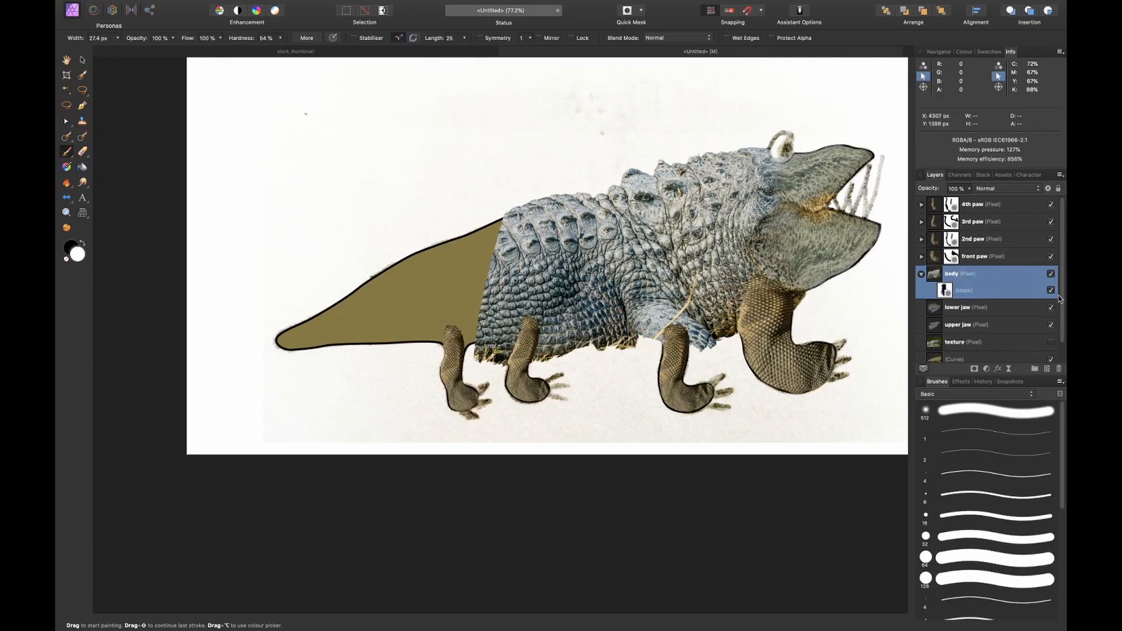
Lasso around the rear and back of the body, duplicate the body layer, and move the copy over the tail
key(l)
mouse_move(412, 345)
mouse_down()
mouse_move(474, 351)
mouse_move(623, 305)
mouse_up()
drag(751, 174, 754, 172)
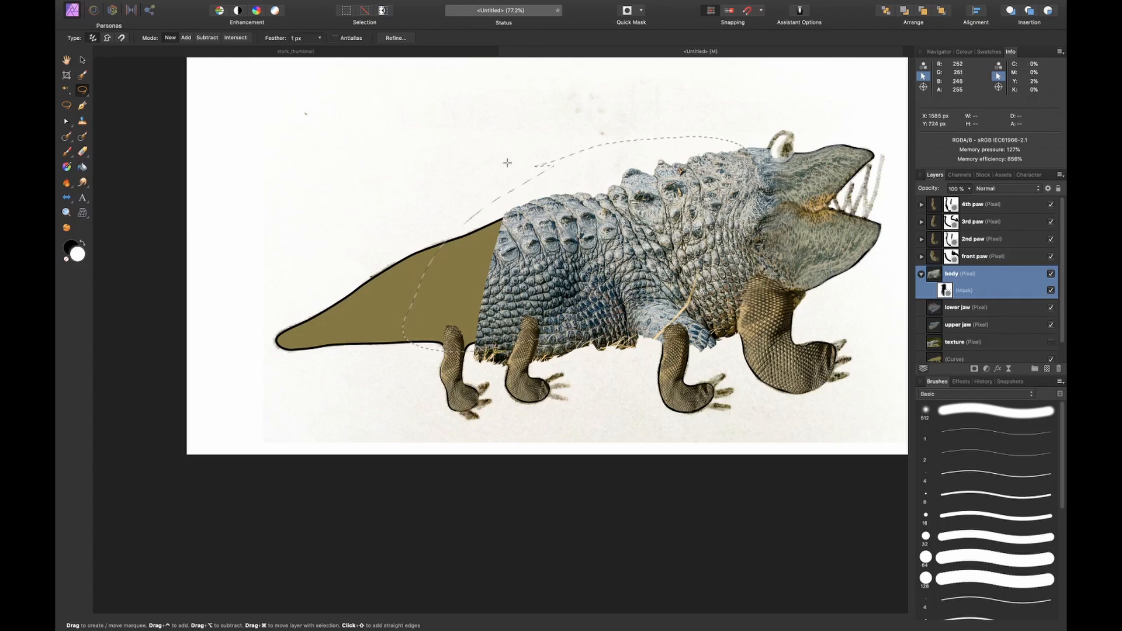
key(super+j)
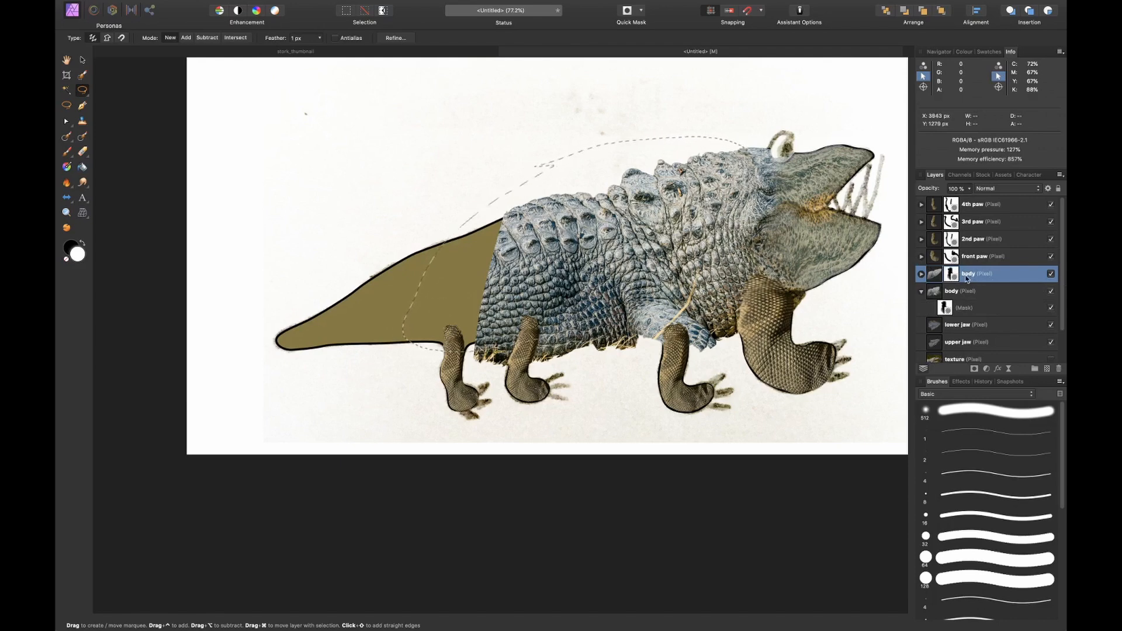
key(v)
drag(663, 226, 478, 284)
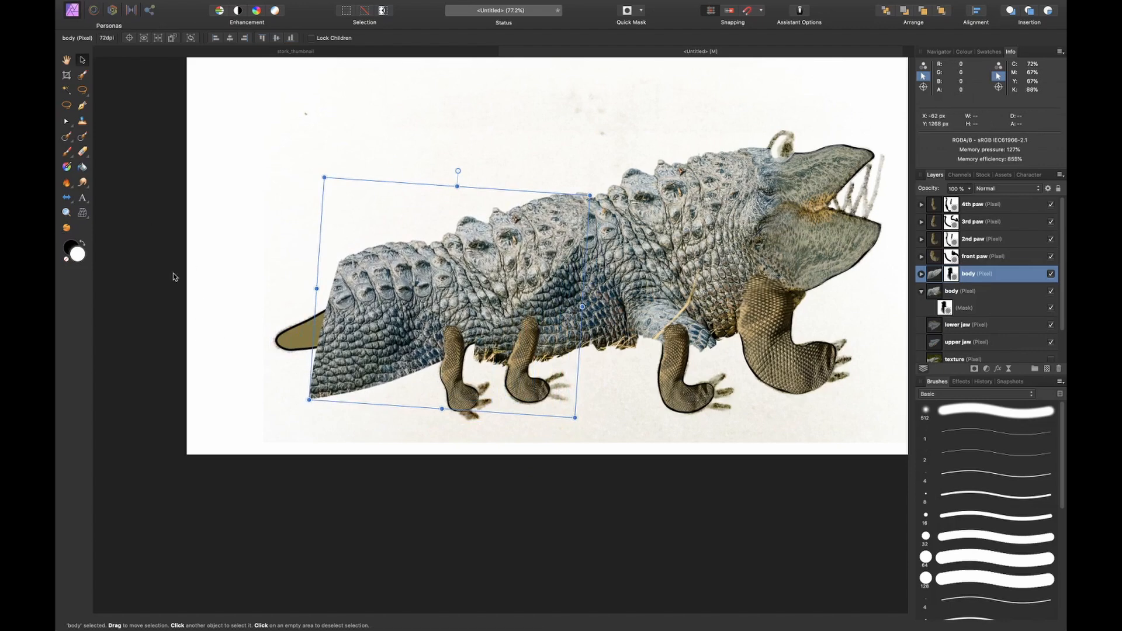
Mesh-warp the copied body texture into a tapering tail shape and lower its opacity to 53%
click(83, 215)
drag(324, 177, 218, 283)
drag(306, 289, 275, 209)
drag(590, 196, 613, 187)
drag(218, 283, 224, 309)
drag(524, 180, 481, 161)
drag(314, 326, 289, 362)
drag(309, 400, 313, 366)
drag(223, 309, 230, 313)
drag(313, 366, 307, 369)
drag(395, 374, 378, 330)
drag(486, 412, 484, 440)
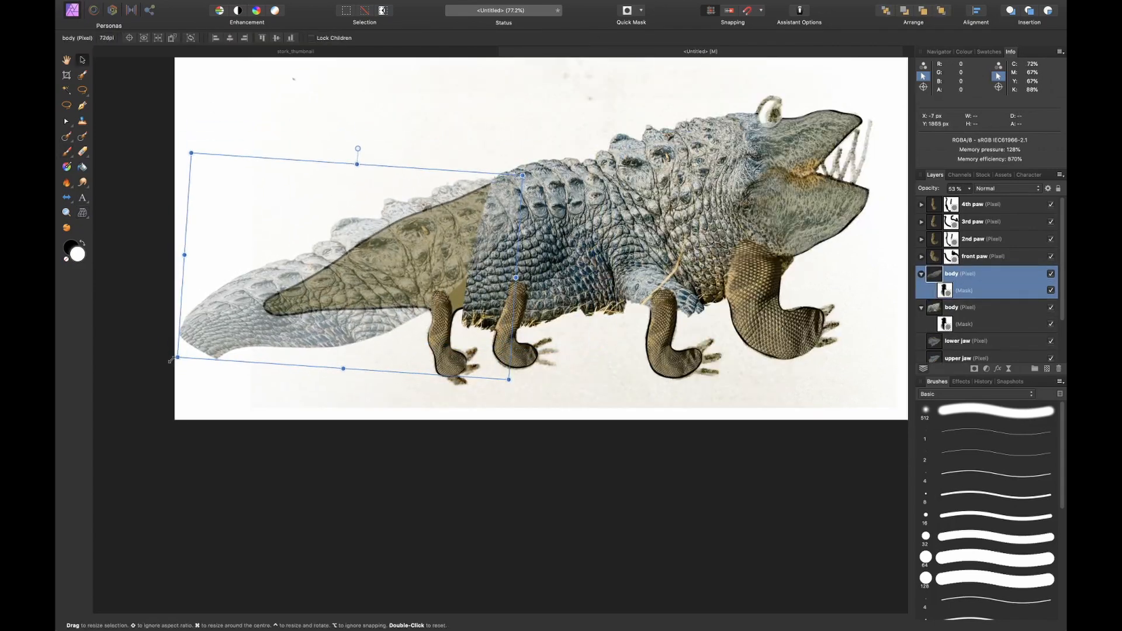
Scale down and reposition the translucent tail texture, and mesh-warp it again to follow the traced tail outline
drag(175, 397, 245, 350)
drag(350, 281, 399, 238)
drag(298, 248, 265, 253)
click(83, 213)
drag(304, 193, 301, 157)
drag(439, 183, 446, 178)
click(261, 324)
drag(263, 283, 264, 285)
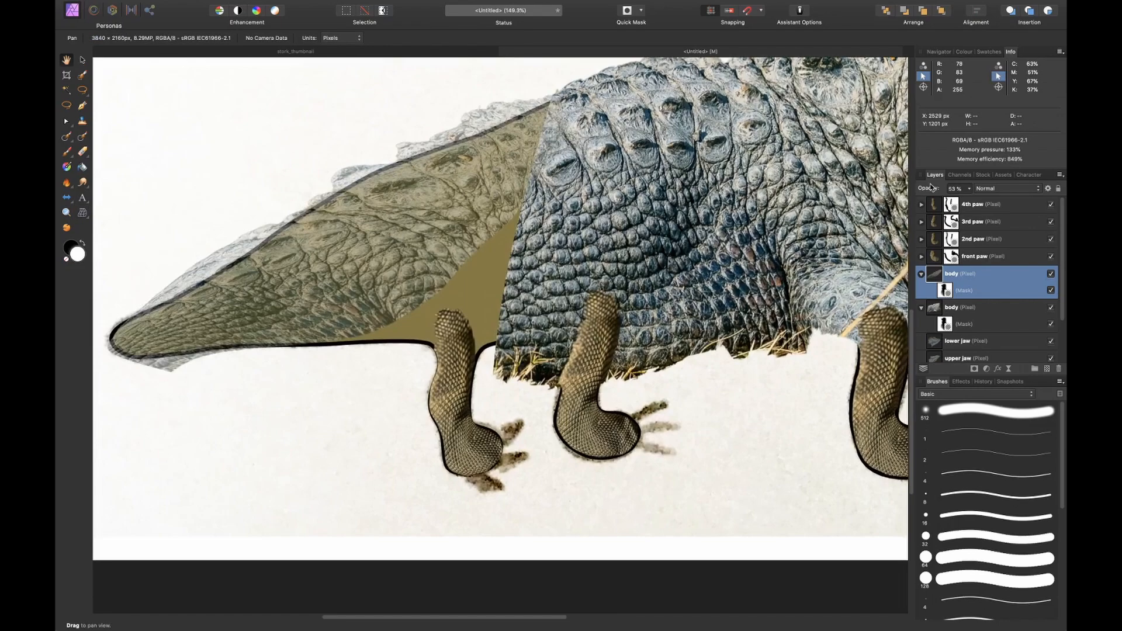
Paint black on the tail texture's mask to trim the spill outside the outline, and restore the layer's opacity to 100%
scroll(503, 280, left, 2)
key(b)
click(945, 291)
scroll(362, 213, left, 2)
key(x)
mouse_move(328, 239)
mouse_down()
mouse_move(250, 284)
mouse_move(195, 346)
mouse_move(311, 375)
mouse_move(396, 353)
mouse_up()
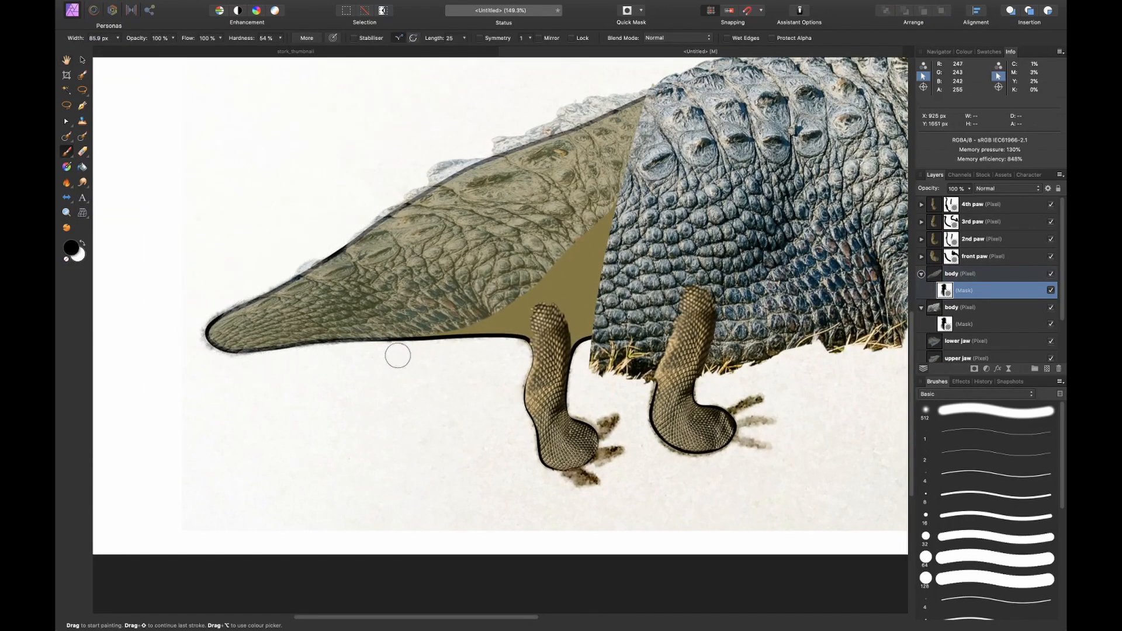
scroll(395, 353, right, 2)
click(964, 275)
key(0)
Mesh-warp the original body layer, stretching its lower rear corner to cover the bare gap between body and tail
click(965, 307)
key(l)
click(967, 275)
key(v)
click(964, 307)
click(83, 213)
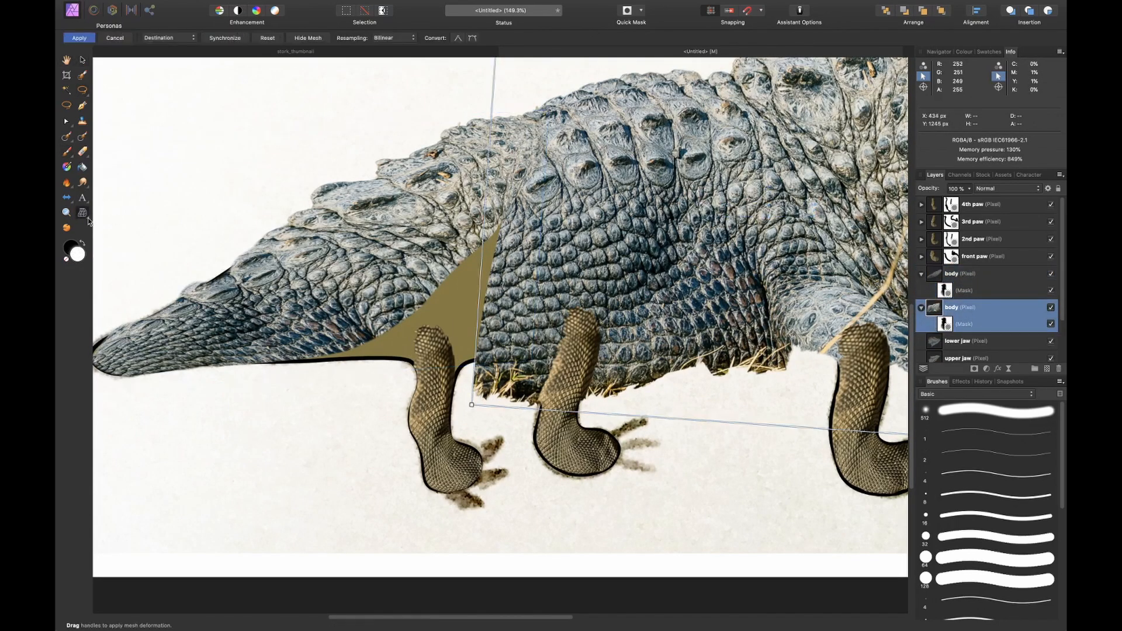
double_click(685, 270)
drag(469, 403, 272, 399)
drag(484, 257, 464, 253)
scroll(464, 253, up, 3)
scroll(463, 253, down, 4)
key(Return)
Lower the body layer to 50% opacity, mask out the texture below the belly line in black, and restore 100% opacity
key(5)
key(b)
click(945, 324)
key(x)
drag(321, 281, 546, 296)
drag(635, 275, 796, 257)
key(super+z)
scroll(749, 268, right, 3)
drag(749, 289, 628, 286)
drag(549, 281, 707, 306)
scroll(707, 306, right, 5)
mouse_move(609, 309)
mouse_down()
mouse_move(547, 321)
mouse_move(575, 342)
mouse_up()
scroll(763, 255, down, 4)
click(965, 307)
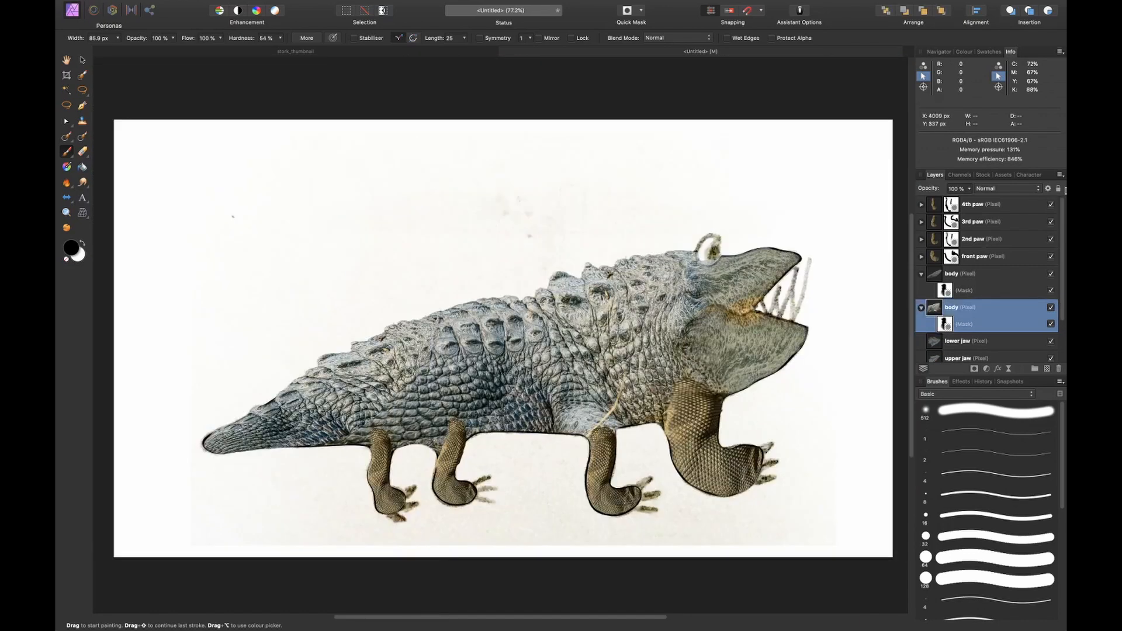
Collapse the two body layers in the layer list
scroll(734, 321, down, 2)
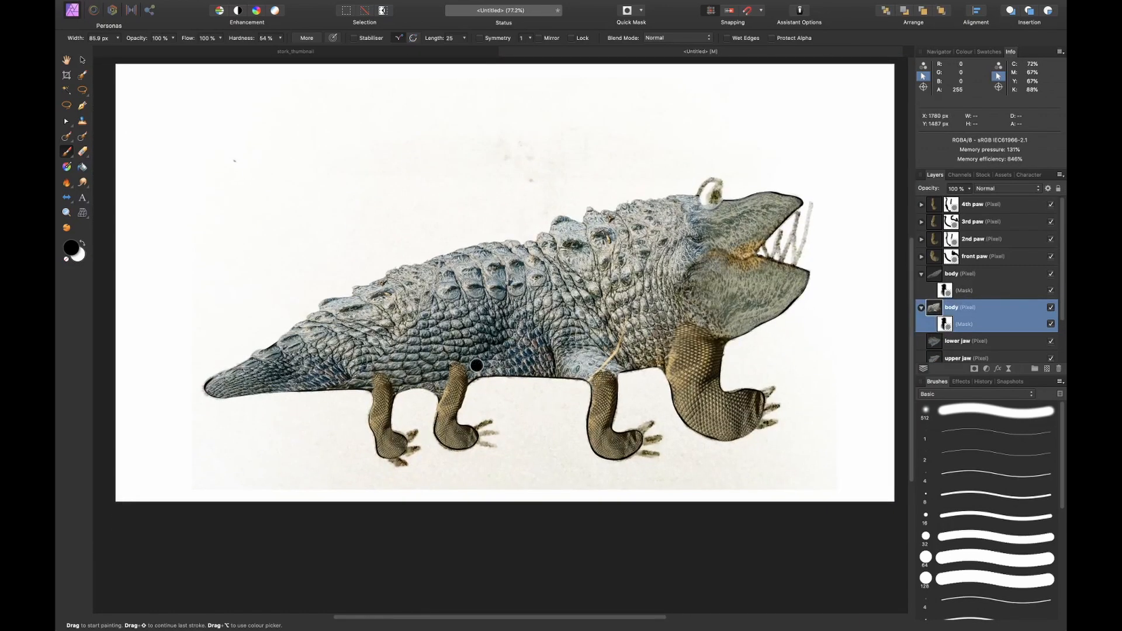
scroll(391, 405, up, 3)
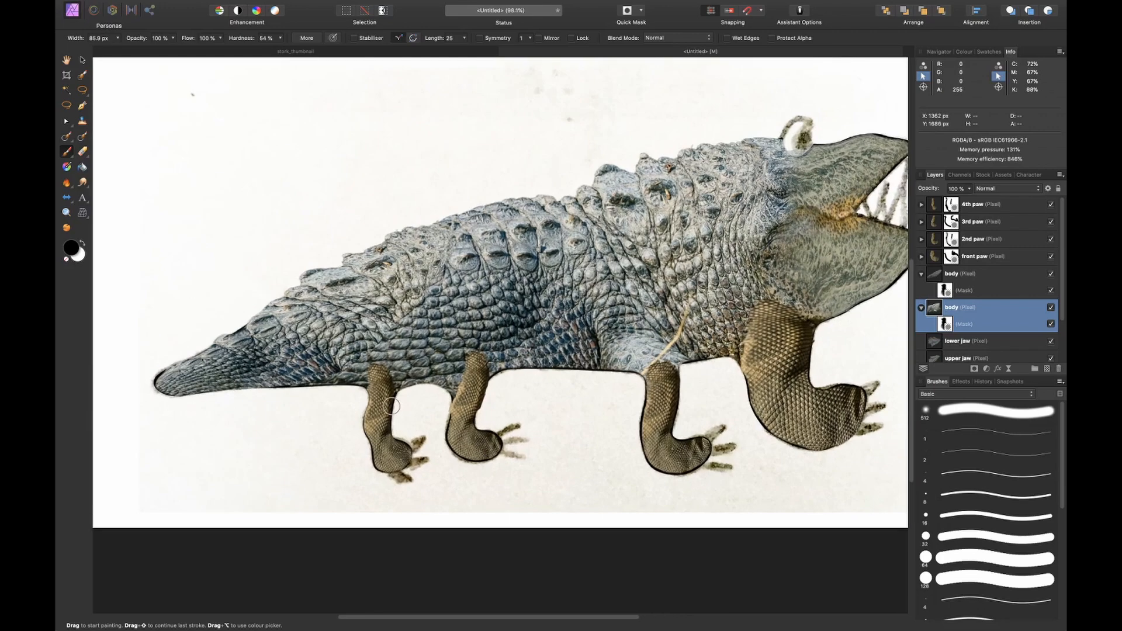
scroll(392, 406, down, 1)
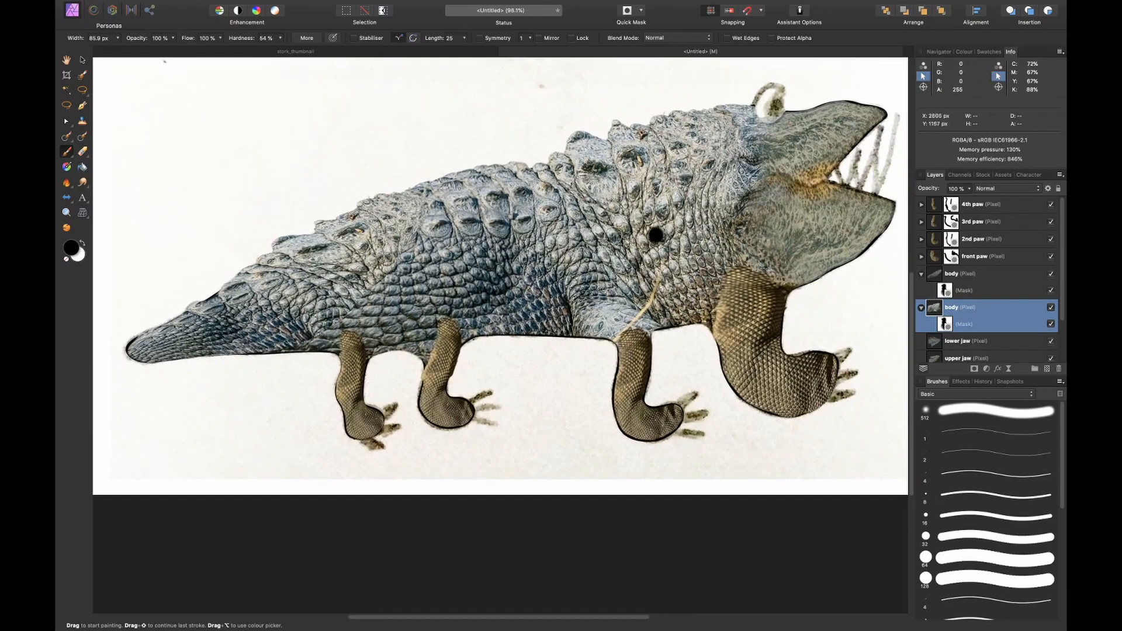
scroll(761, 191, right, 2)
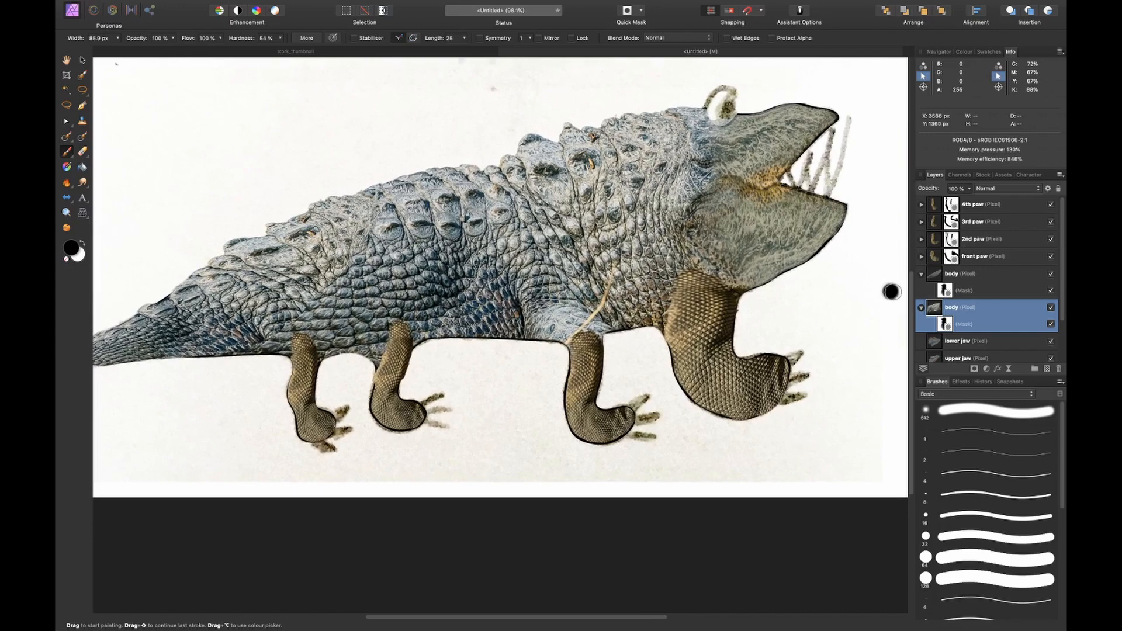
click(923, 308)
click(921, 275)
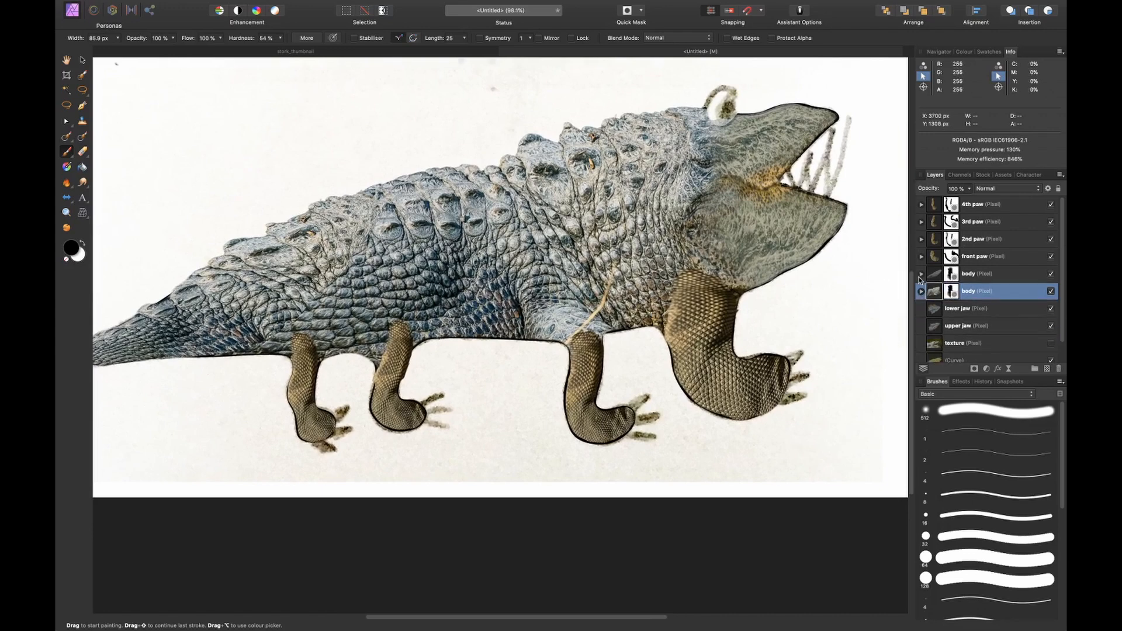
click(970, 309)
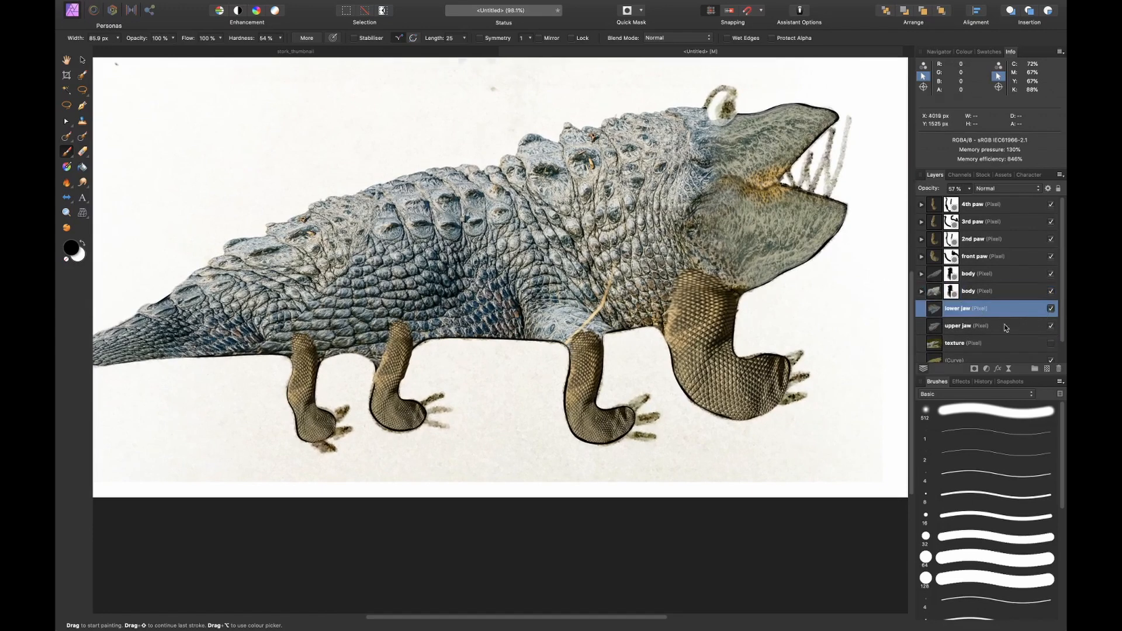
Group the four paw layers and name the group "paws"
click(982, 258)
shift+click(987, 208)
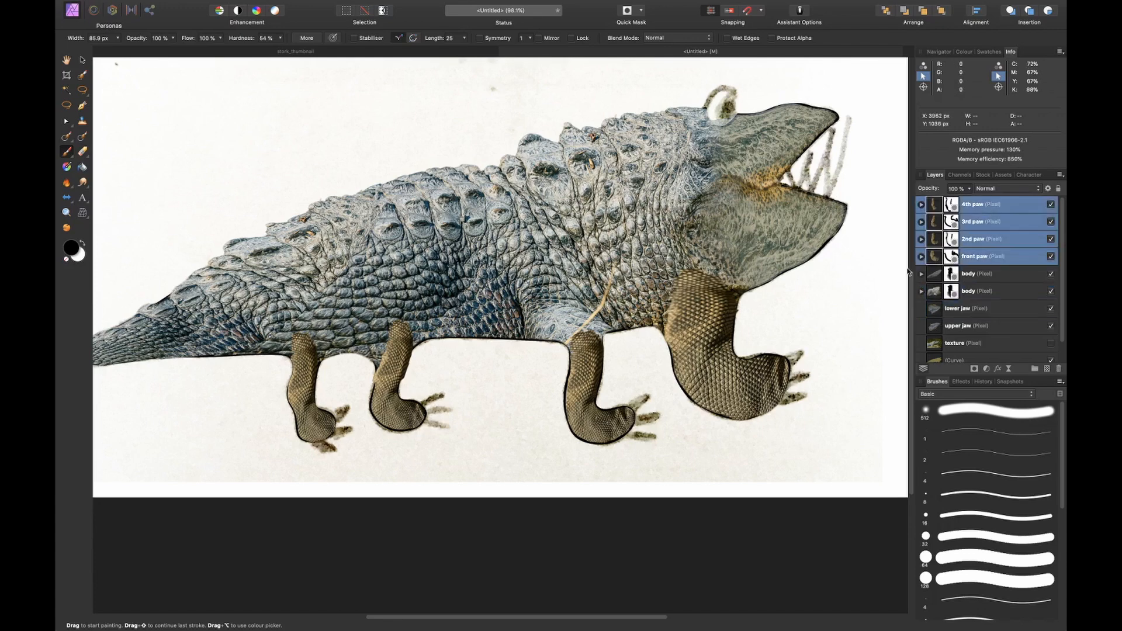
key(super+g)
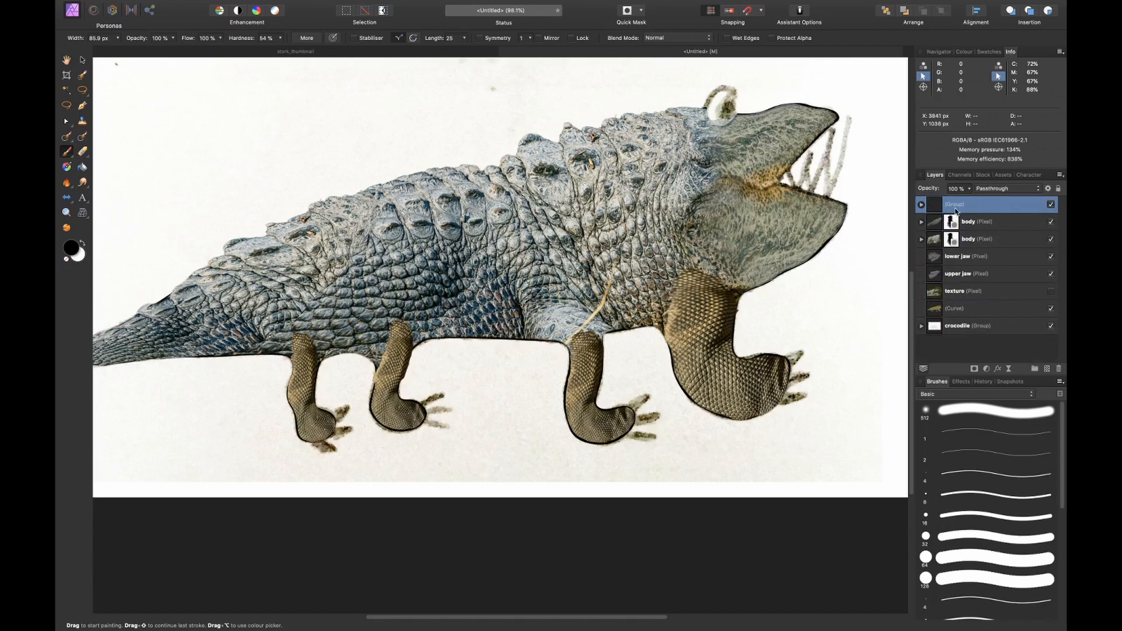
scroll(635, 420, up, 3)
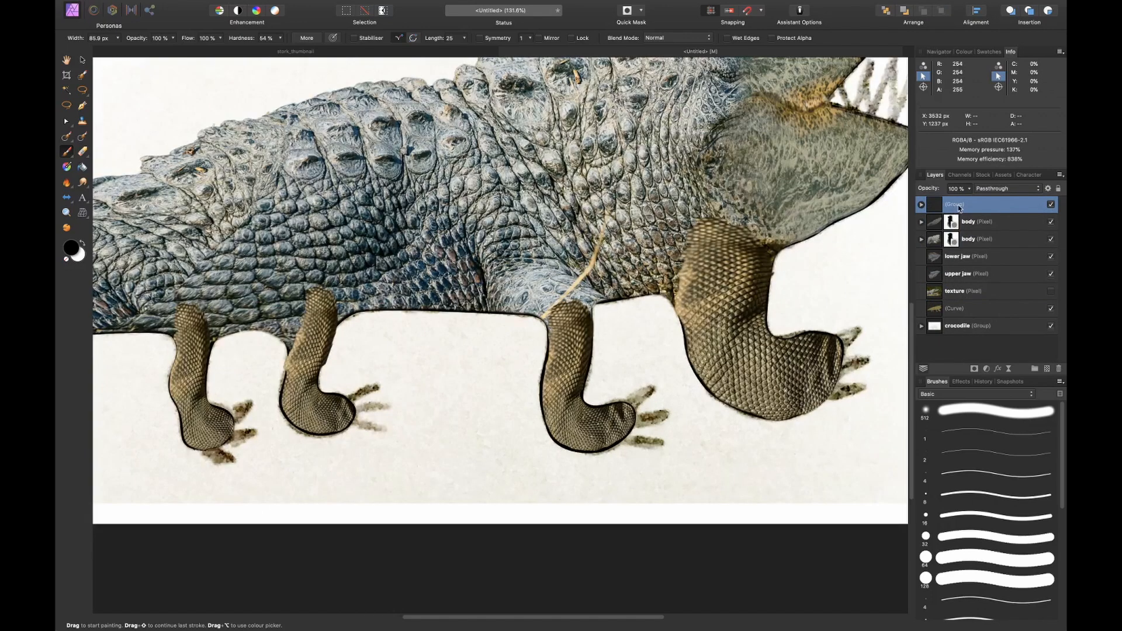
double_click(962, 205)
text(paws)
key(Return)
Add a White Balance adjustment above the 4th paw inside the paws group and set its white balance to -66%
click(921, 205)
click(940, 222)
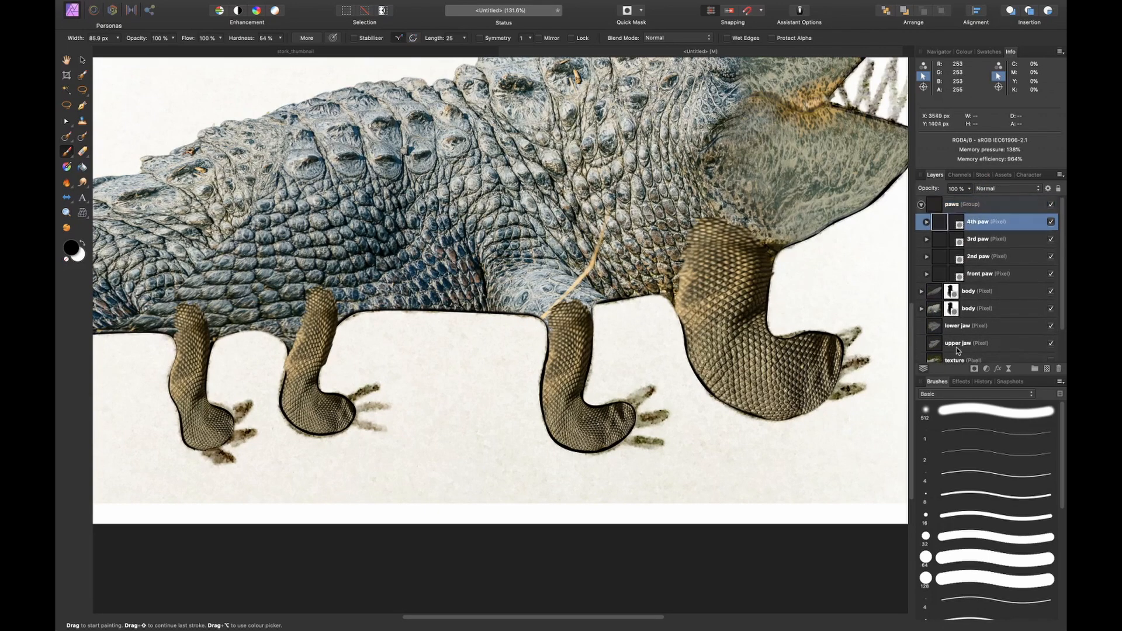
click(989, 370)
click(987, 392)
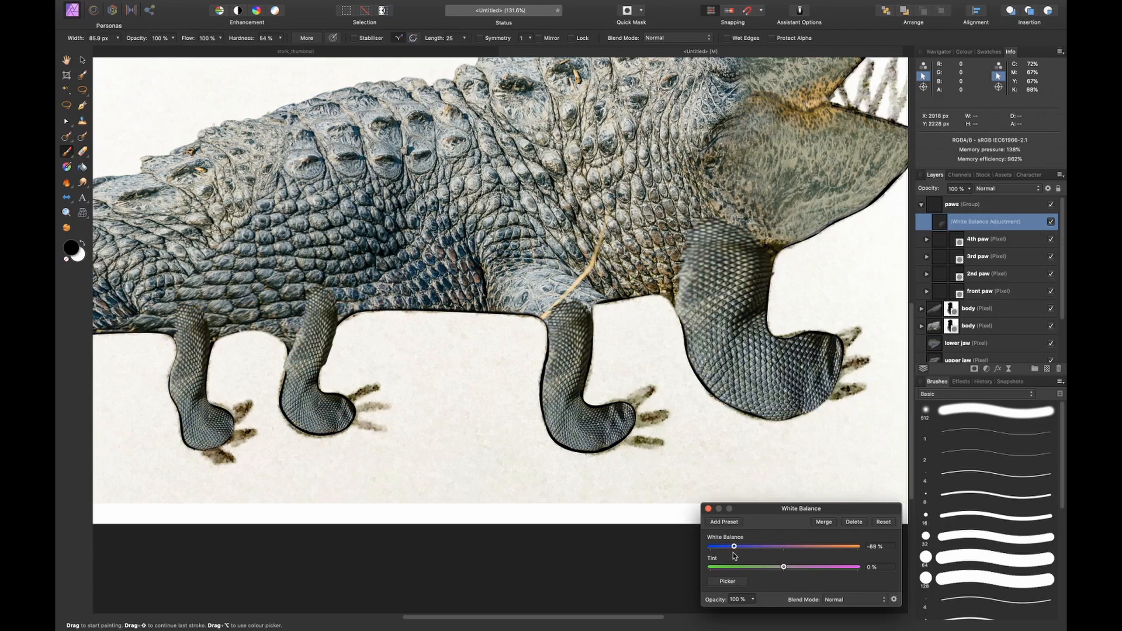
click(709, 509)
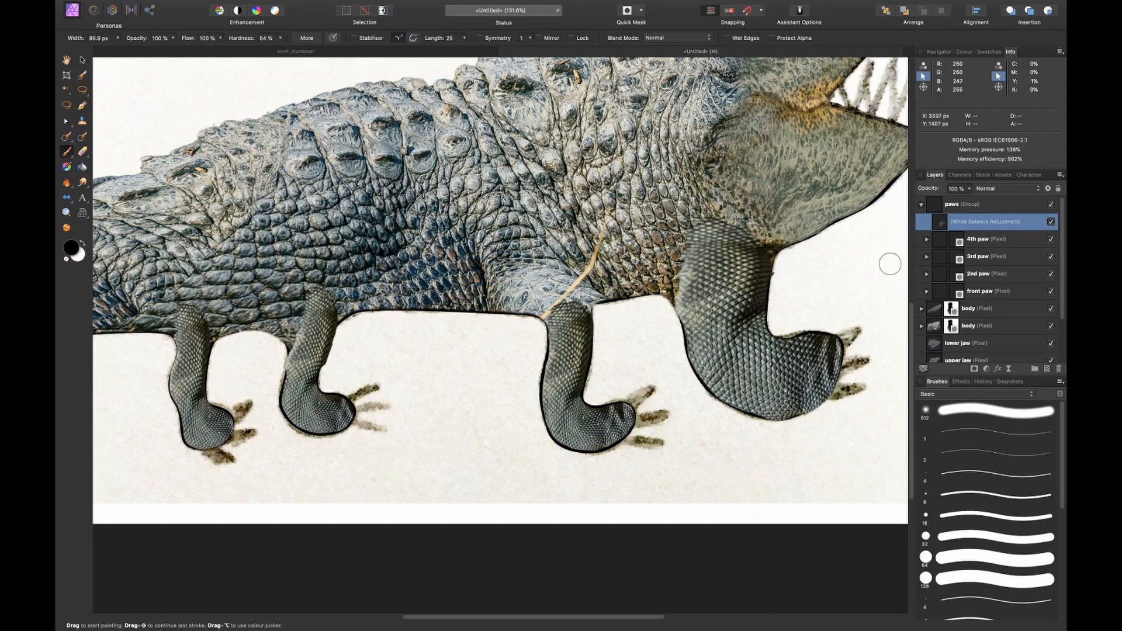
Add a mask to the whole paws group and make it the active layer for painting
click(974, 369)
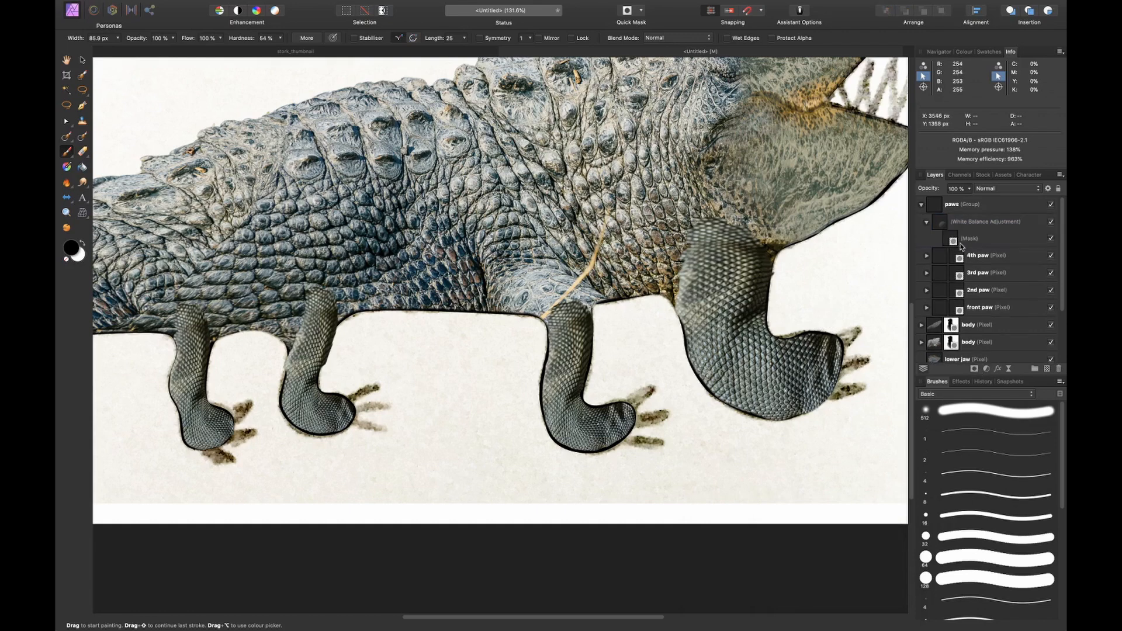
drag(949, 234, 949, 227)
click(960, 212)
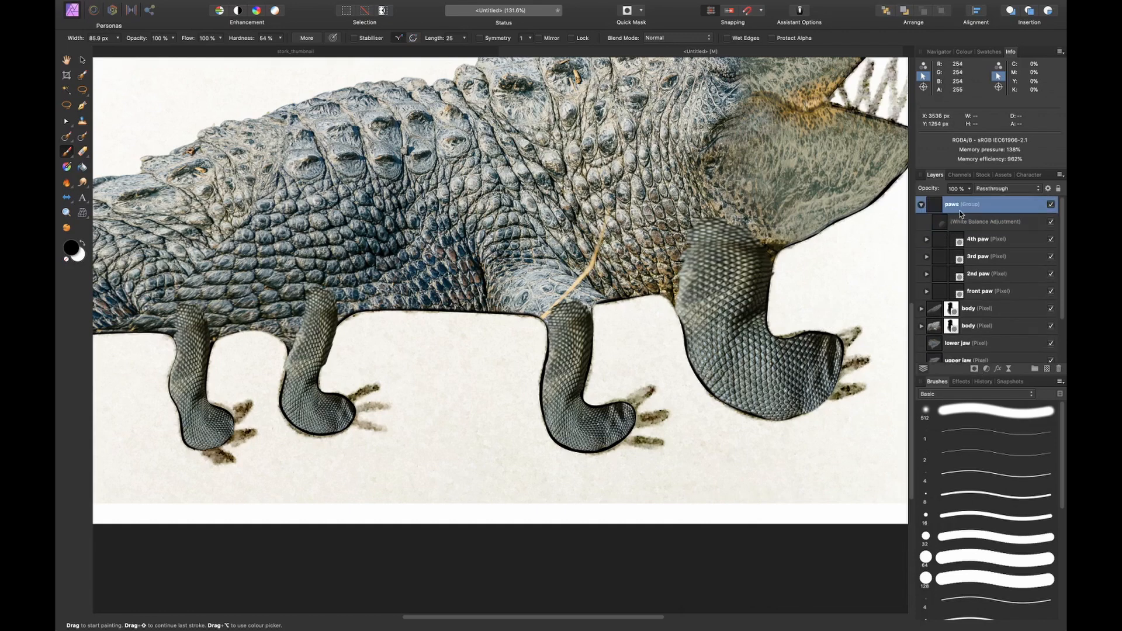
click(974, 369)
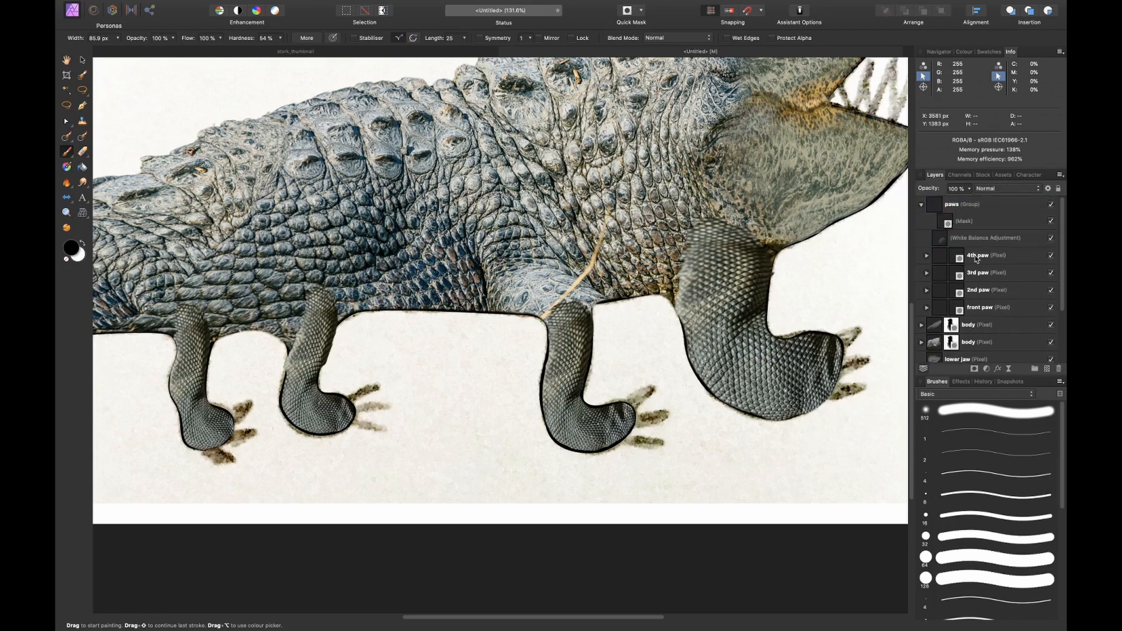
click(949, 223)
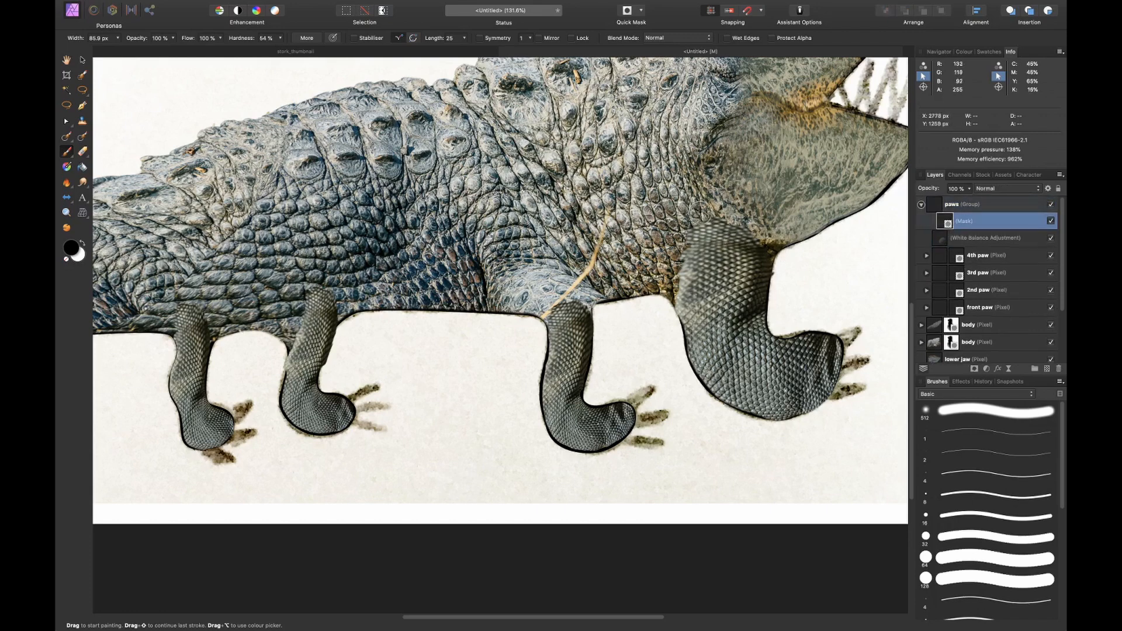
Blend the tops of the legs into the body by painting the paws mask with a 257 px black brush at 30% opacity and 0% hardness
key(bracketright)
key(bracketright)
key(bracketright)
key(bracketright)
key(bracketright)
key(bracketright)
key(bracketright)
mouse_move(683, 234)
mouse_down()
mouse_move(737, 227)
mouse_move(693, 234)
mouse_up()
drag(565, 262, 576, 283)
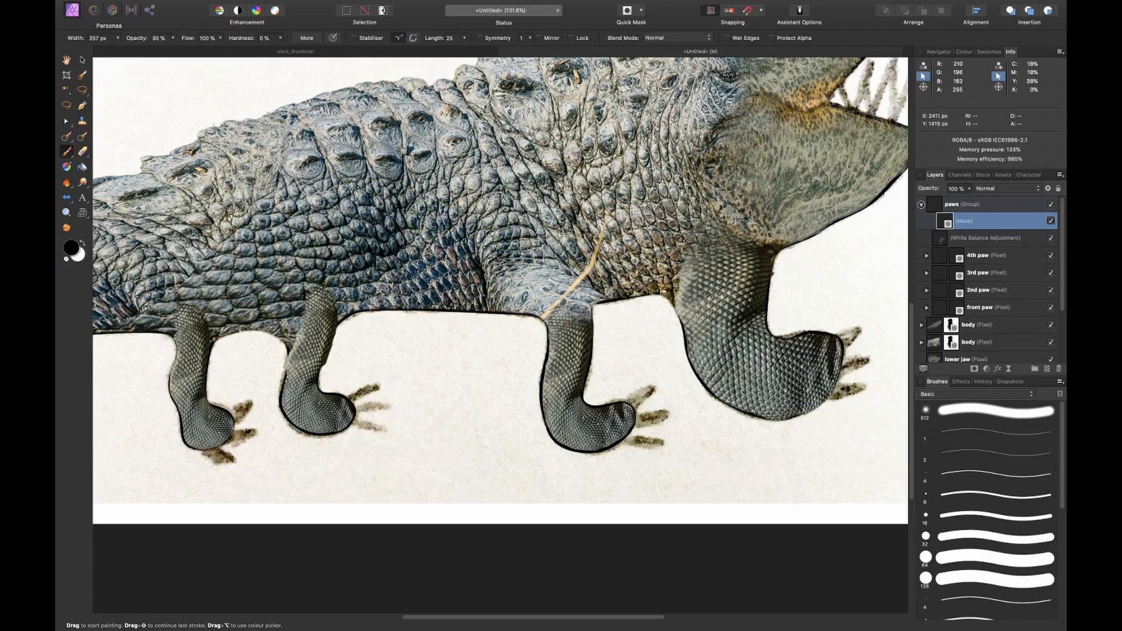
drag(316, 299, 291, 310)
key(space)
mouse_move(211, 298)
mouse_down()
mouse_move(390, 216)
mouse_move(376, 238)
mouse_move(370, 228)
mouse_up()
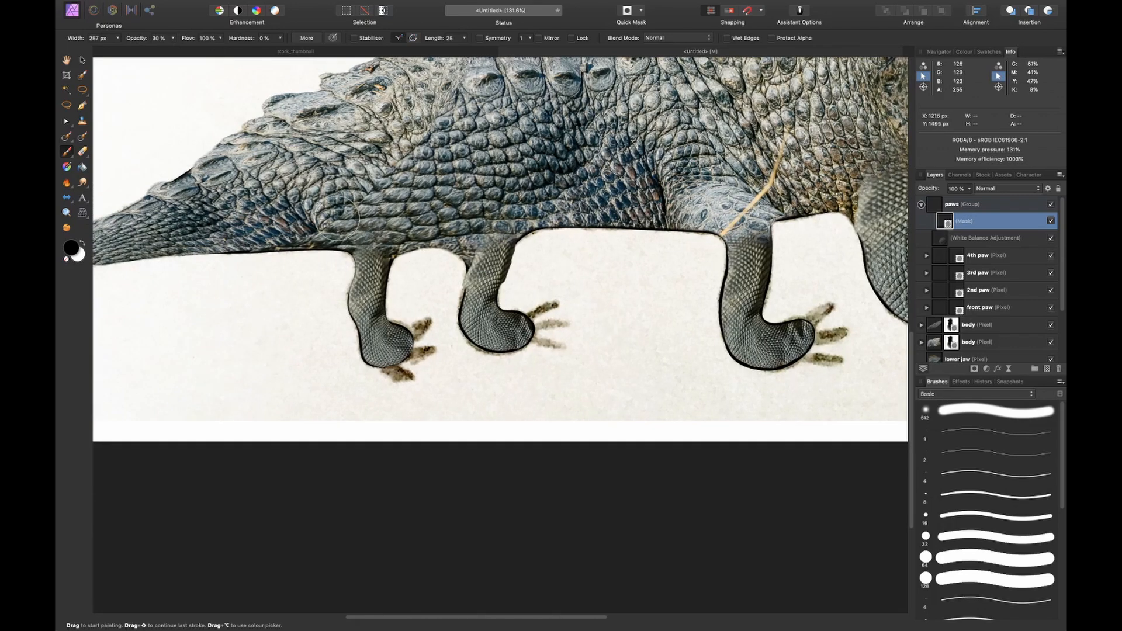
key(space)
drag(507, 196, 278, 338)
key(space)
key(super+0)
Browse Unsplash's crocodile photos, paste a close-up crocodile head photo above the paws group and rasterise its layer
click(972, 206)
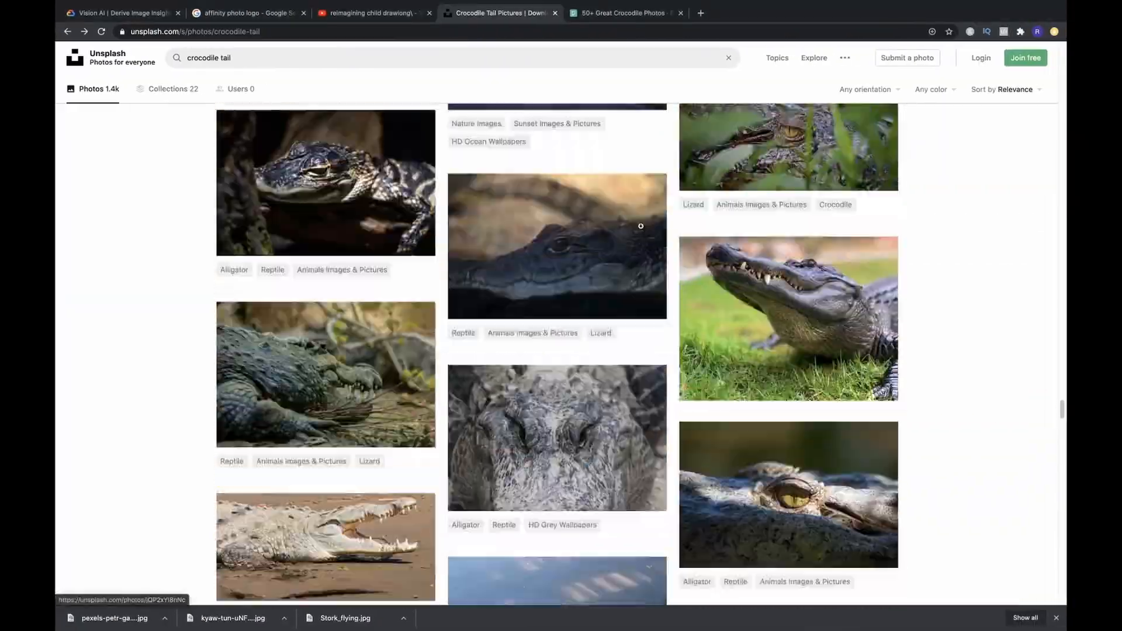
scroll(641, 226, up, 20)
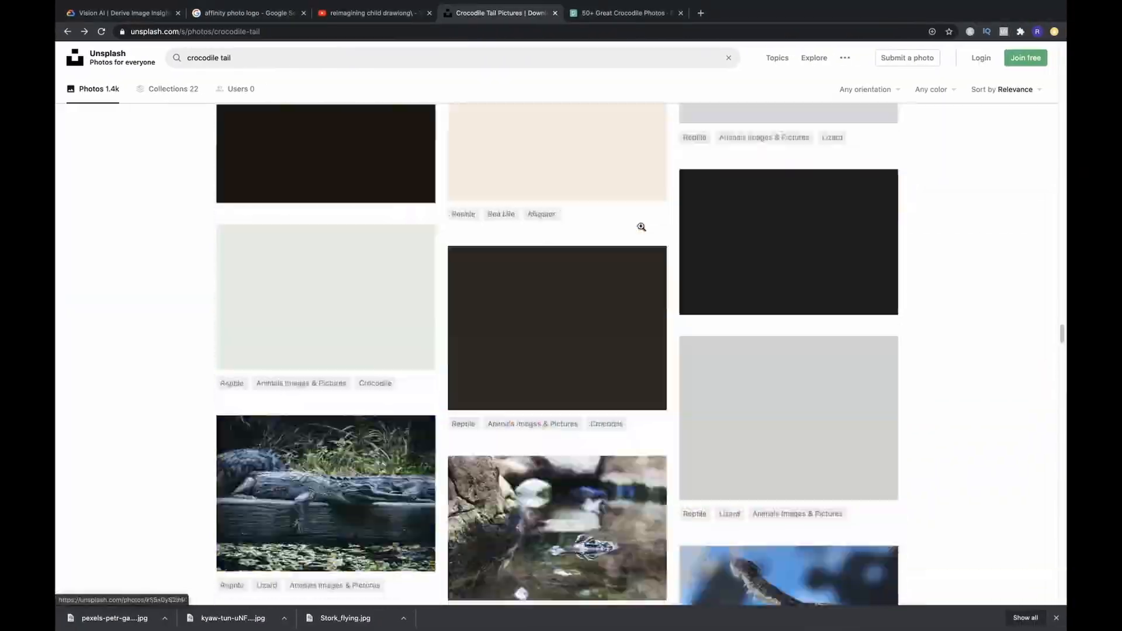
scroll(641, 226, up, 5)
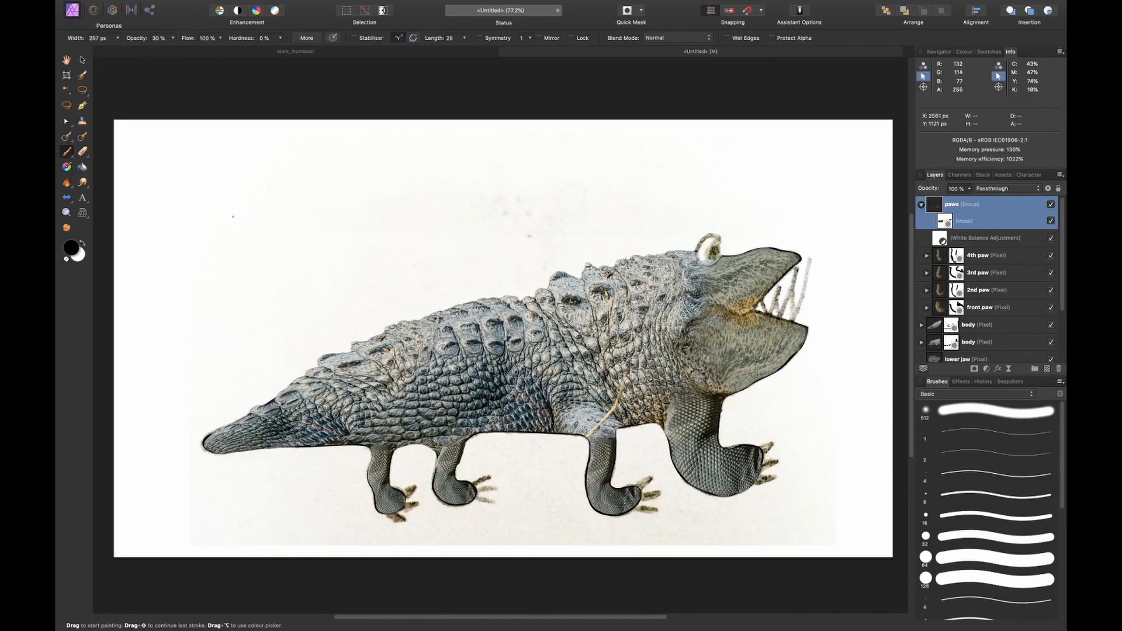
key(super+v)
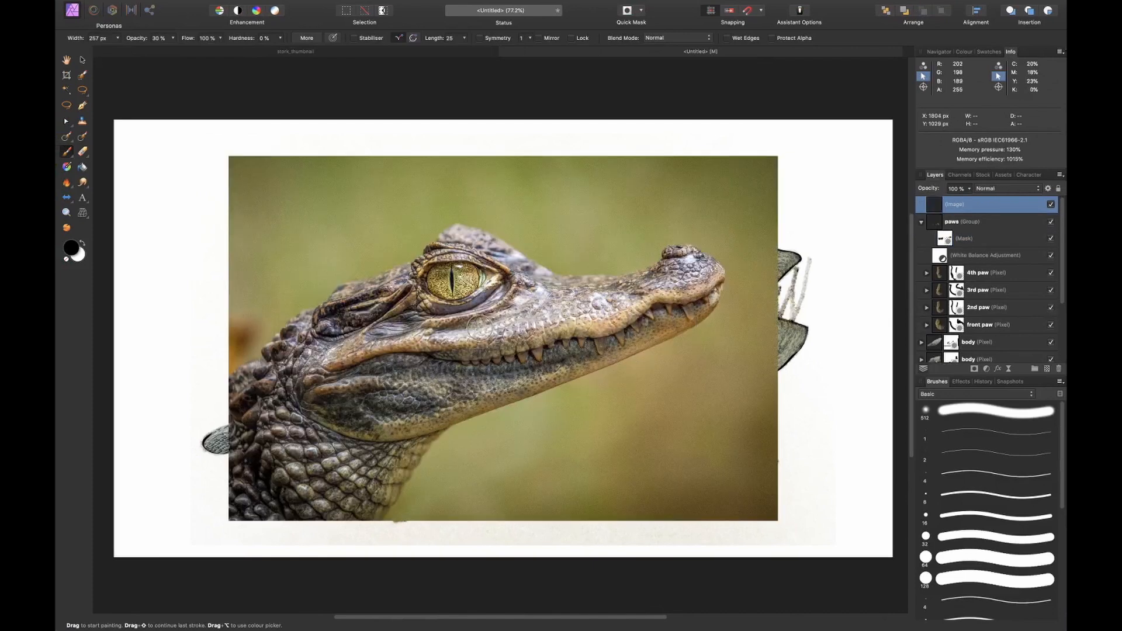
scroll(471, 281, up, 6)
key(l)
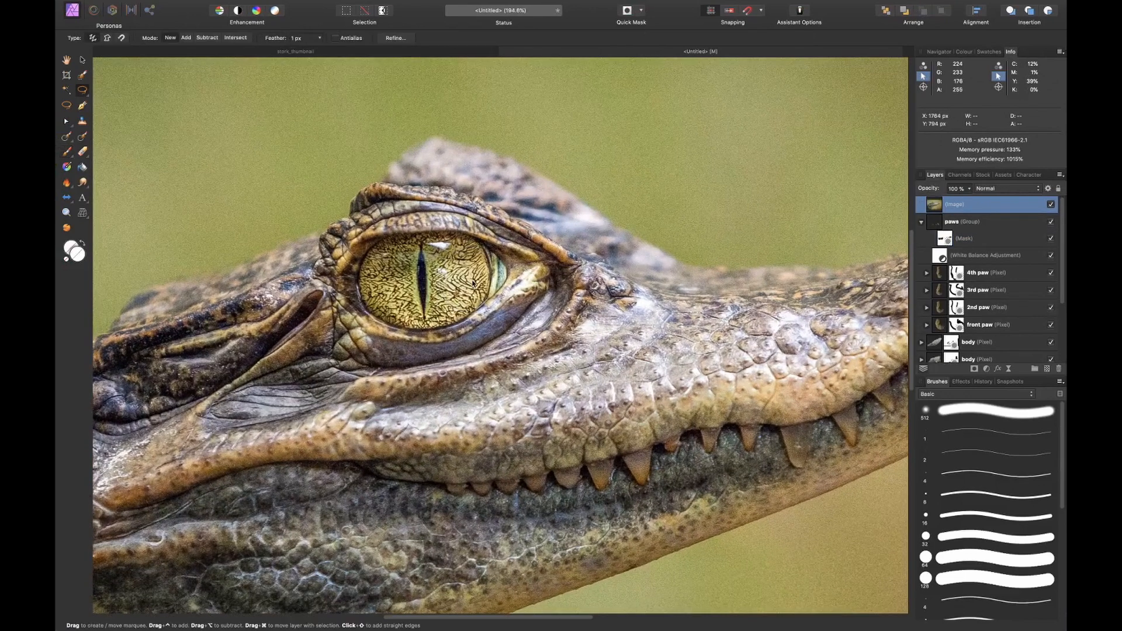
right_click(1002, 203)
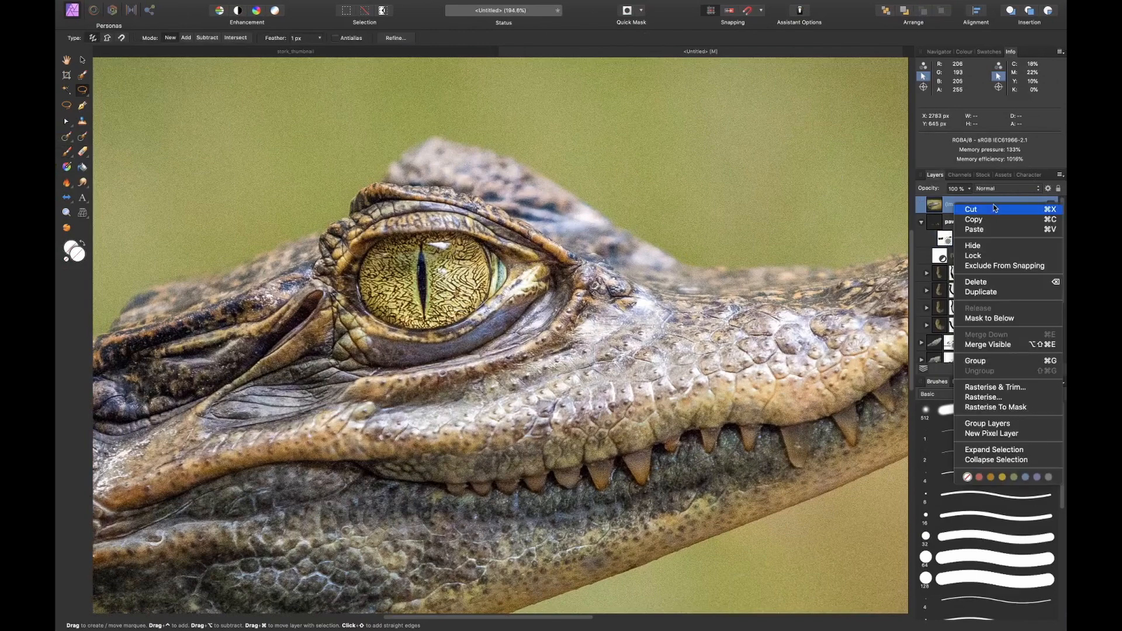
click(993, 397)
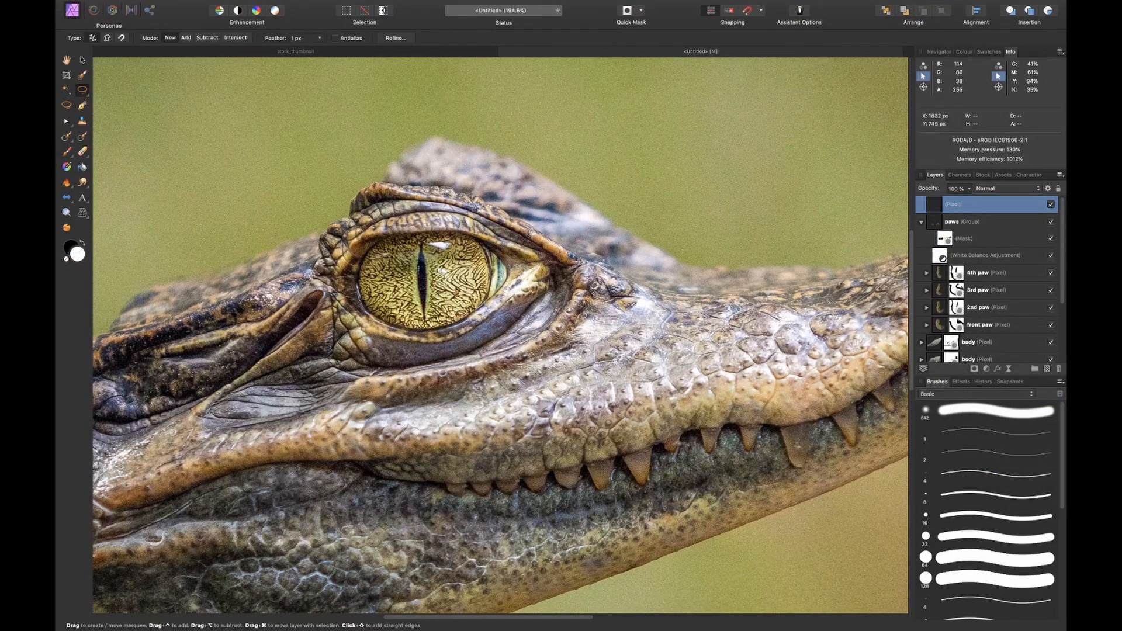
Select the eye with its surrounding lids using the Selection Brush, duplicate it onto its own layer and hide the full photo
mouse_move(384, 215)
mouse_down()
mouse_move(336, 266)
mouse_move(351, 328)
mouse_move(447, 340)
mouse_move(523, 283)
mouse_move(467, 225)
mouse_move(385, 216)
mouse_up()
key(w)
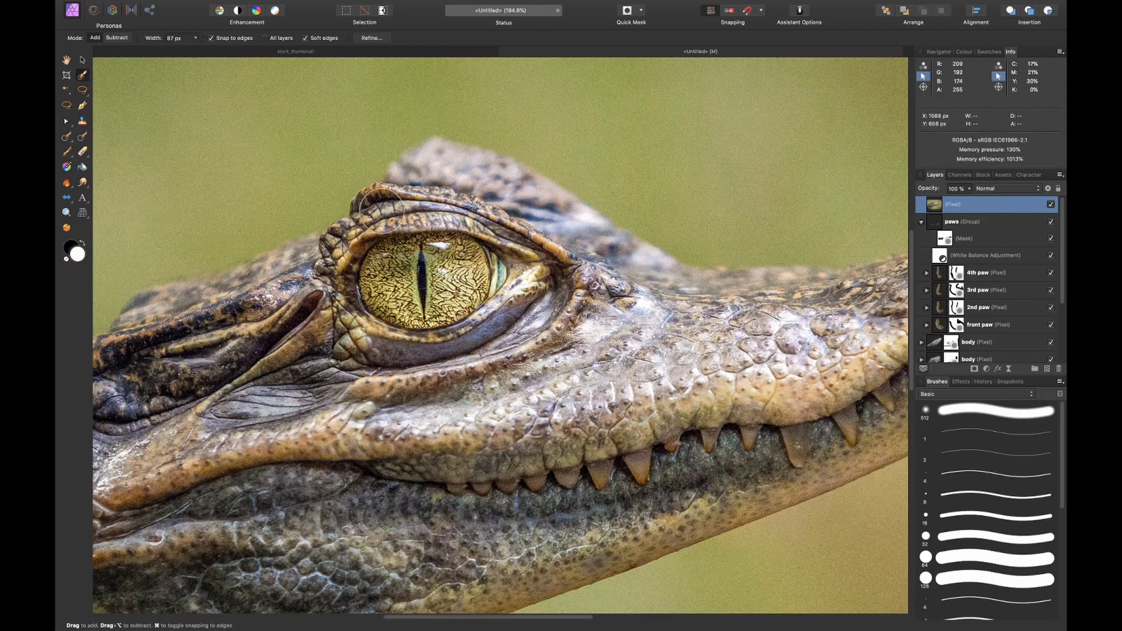
mouse_move(494, 263)
mouse_down()
mouse_move(529, 270)
mouse_move(502, 322)
mouse_move(406, 348)
mouse_move(349, 291)
mouse_move(427, 199)
mouse_move(481, 156)
mouse_up()
mouse_move(564, 194)
mouse_down()
mouse_move(576, 295)
mouse_move(611, 320)
mouse_up()
key(q)
key(q)
key(q)
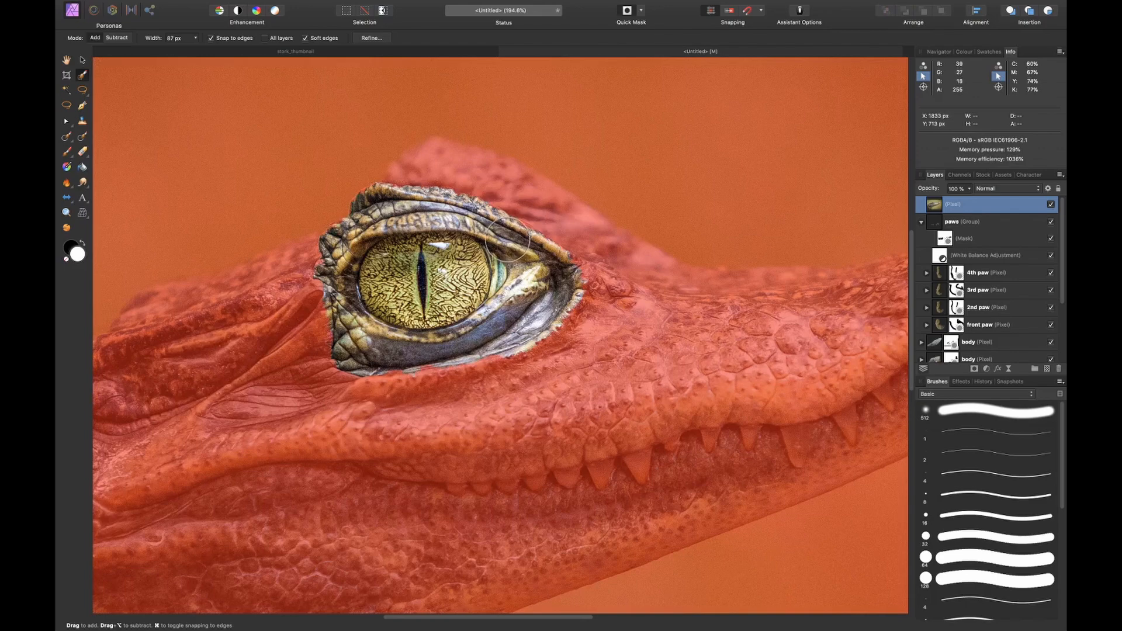
key(q)
key(super+j)
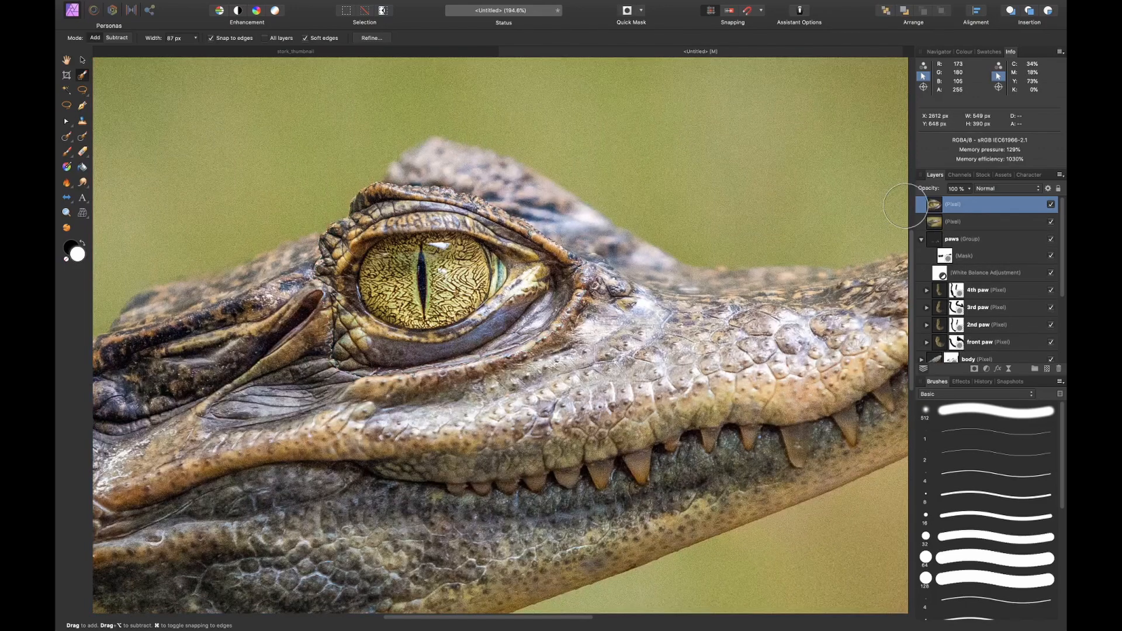
click(1051, 221)
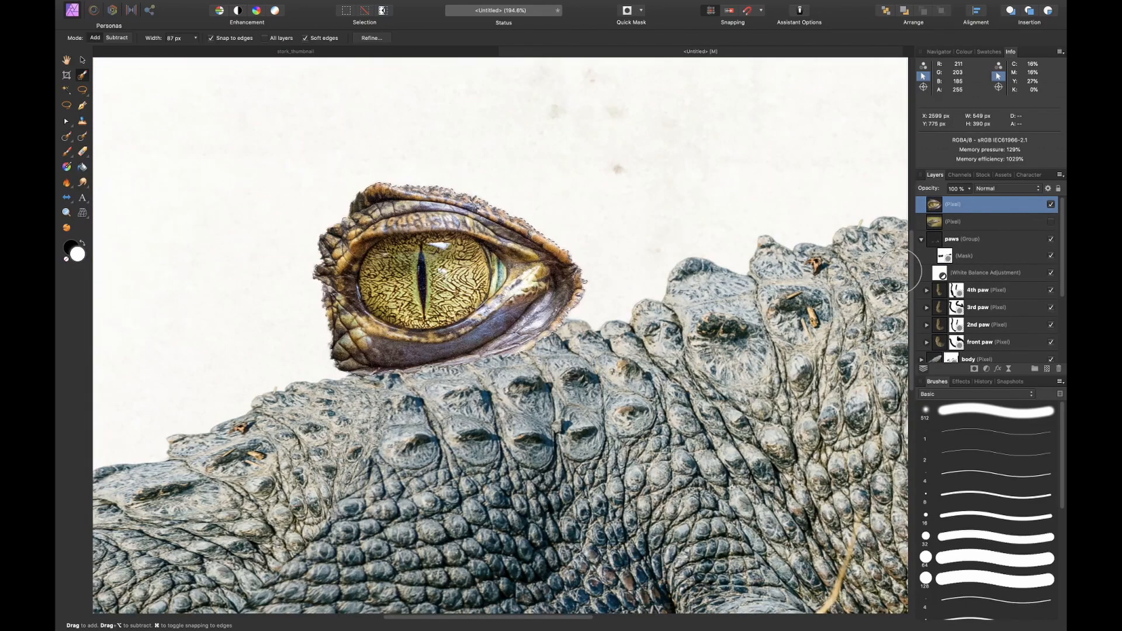
Move the cut-out eye onto the creature's head, narrow it and tilt it slightly clockwise
key(v)
drag(501, 273, 794, 245)
scroll(794, 244, right, 5)
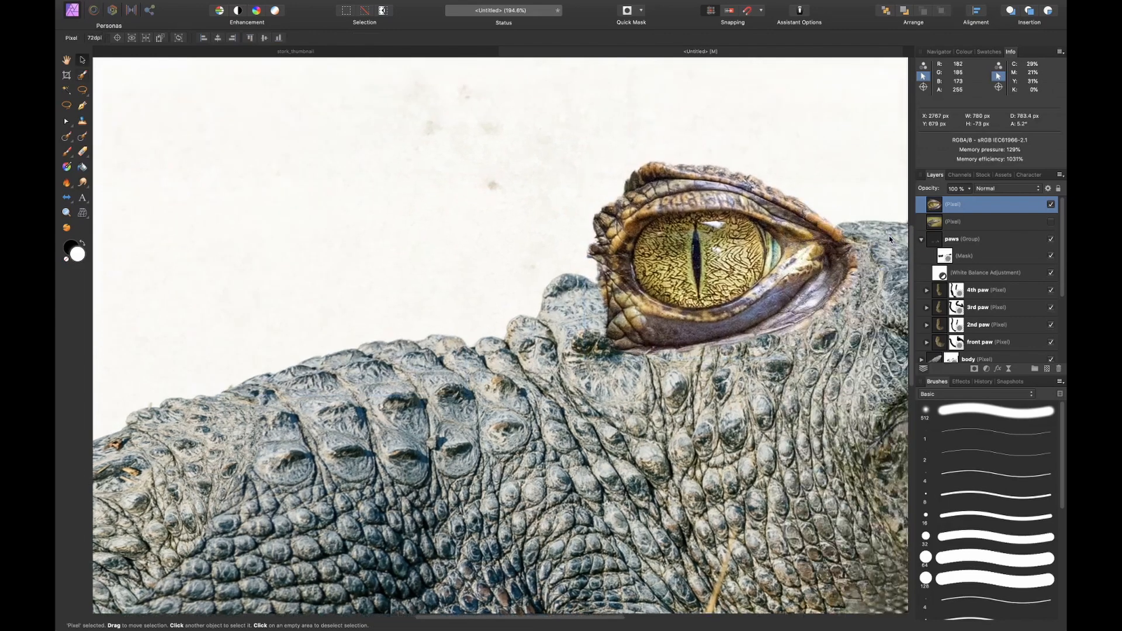
drag(614, 272, 833, 264)
scroll(833, 265, right, 8)
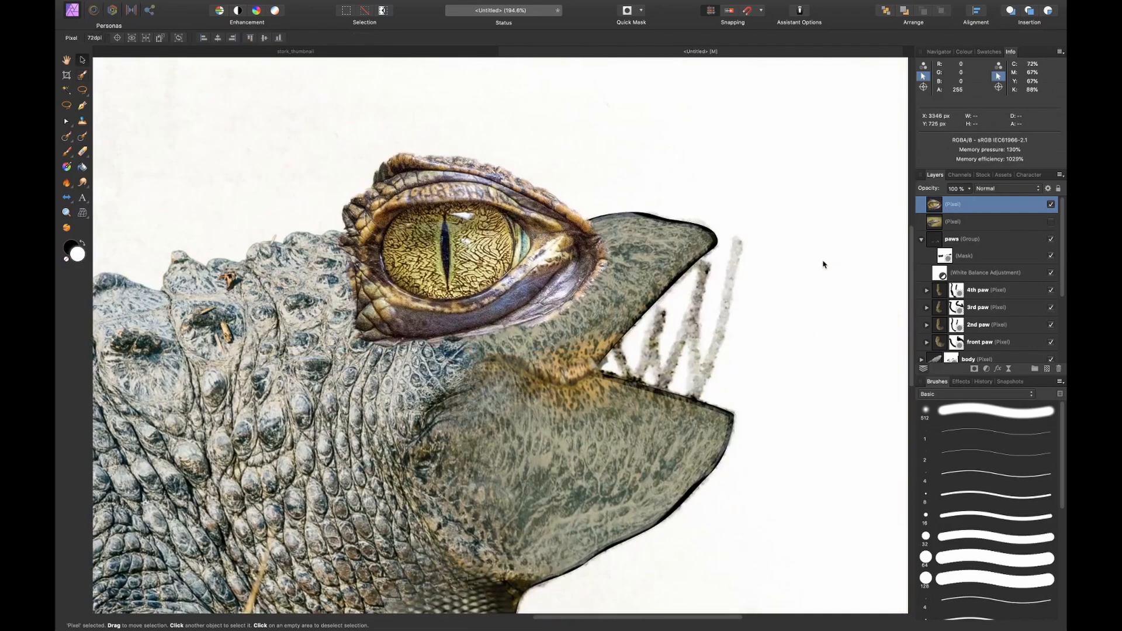
drag(616, 250, 483, 260)
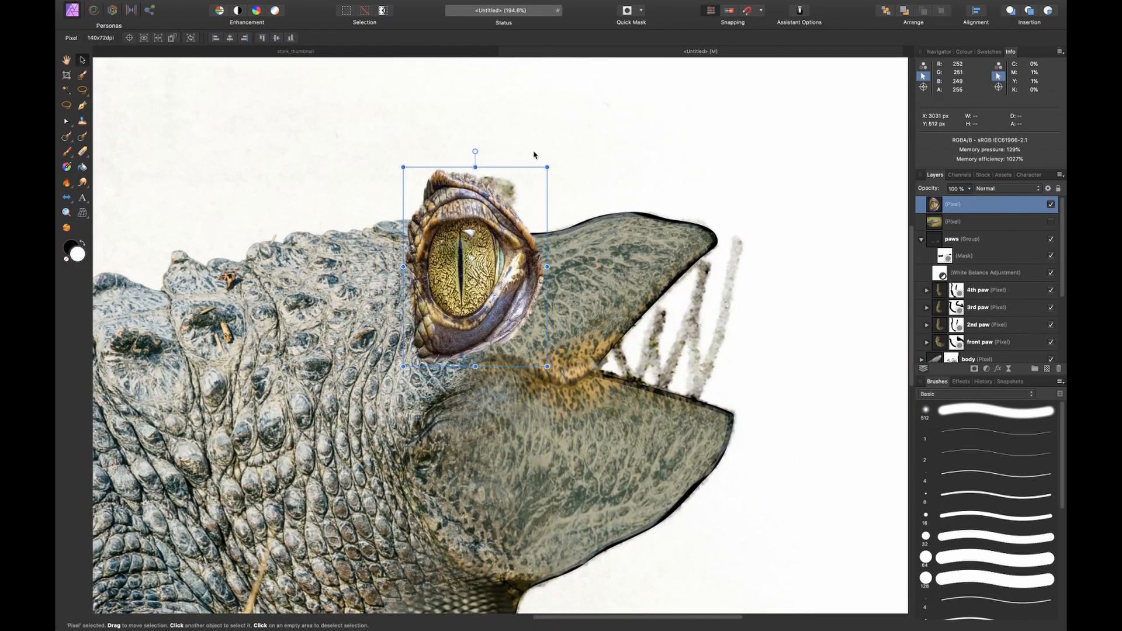
mouse_move(470, 168)
mouse_down()
mouse_move(469, 183)
mouse_move(486, 168)
mouse_up()
mouse_move(485, 254)
mouse_down()
mouse_move(526, 227)
mouse_move(508, 215)
mouse_move(485, 261)
mouse_move(501, 246)
mouse_up()
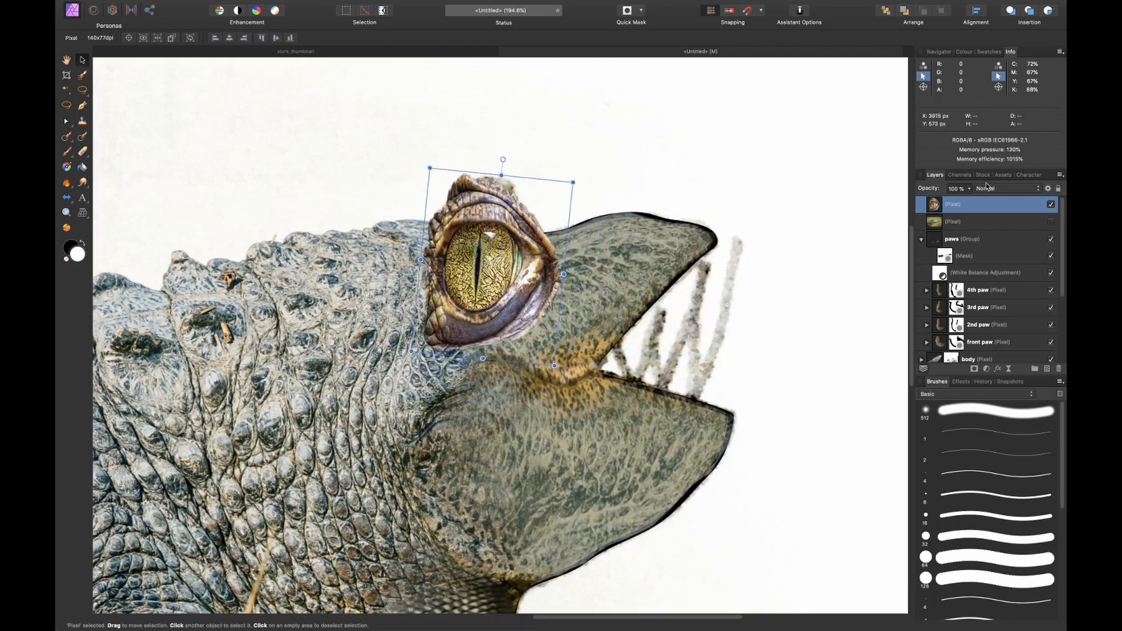
Scale, tilt and position the eye over the sketched eye at 46% layer opacity, and restore the opacity to 100%
drag(930, 191, 900, 197)
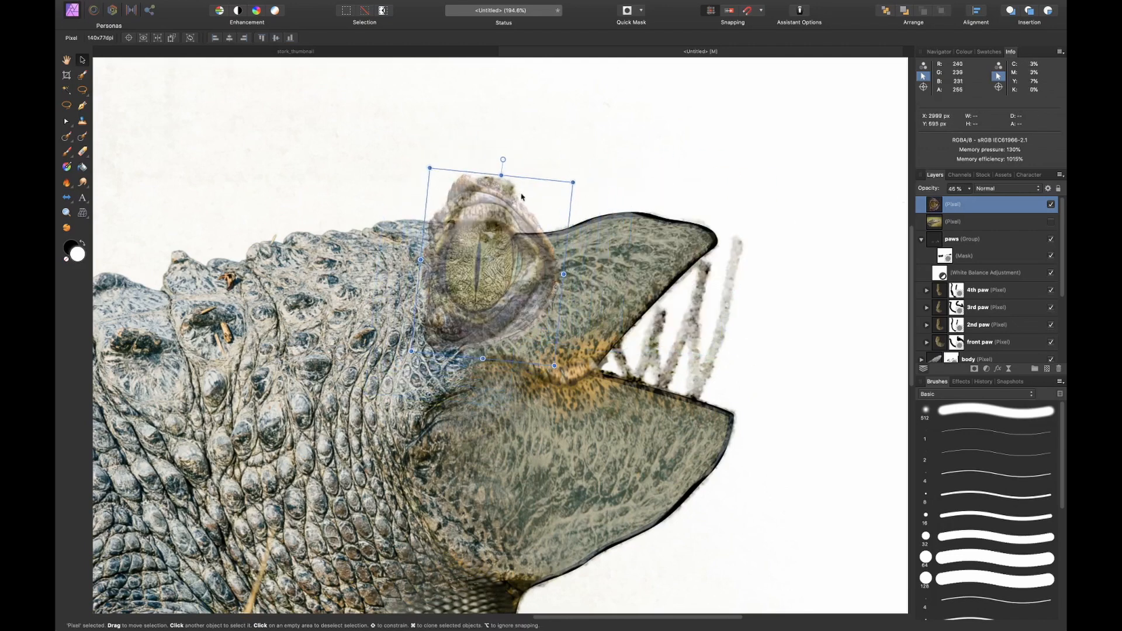
drag(572, 183, 529, 226)
mouse_move(504, 265)
mouse_down()
mouse_move(506, 218)
mouse_move(496, 232)
mouse_up()
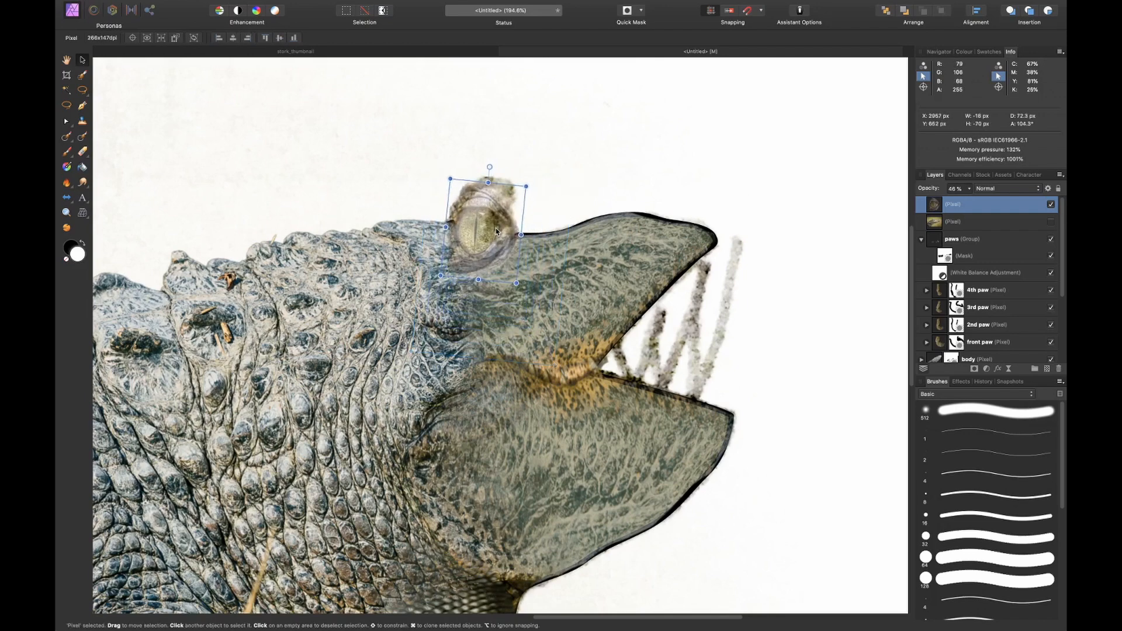
drag(527, 186, 542, 169)
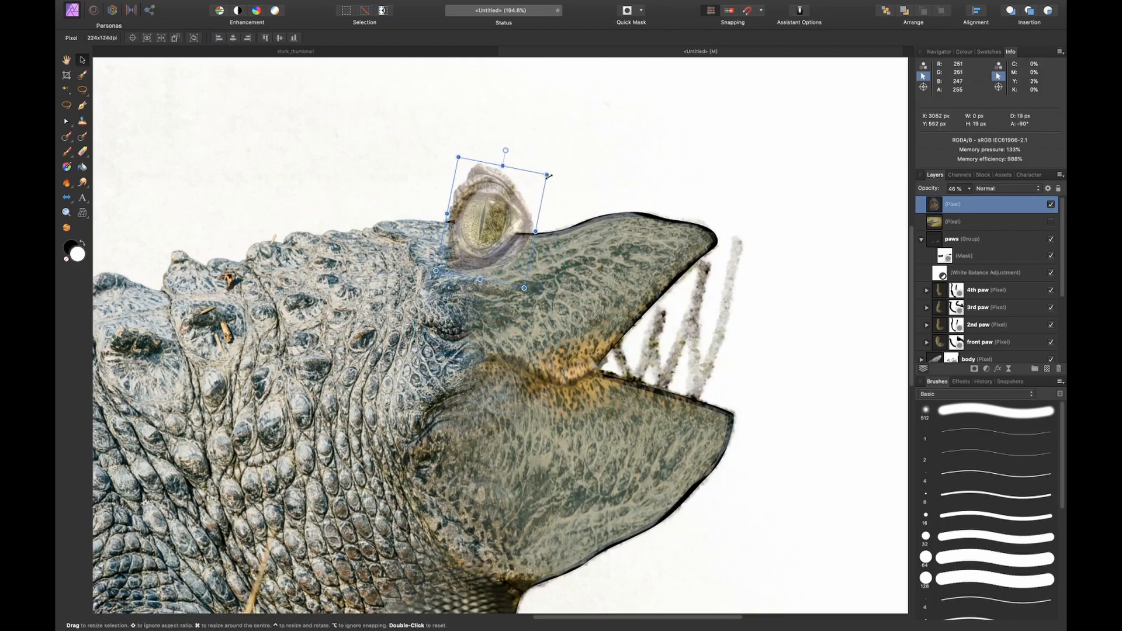
drag(537, 226, 485, 250)
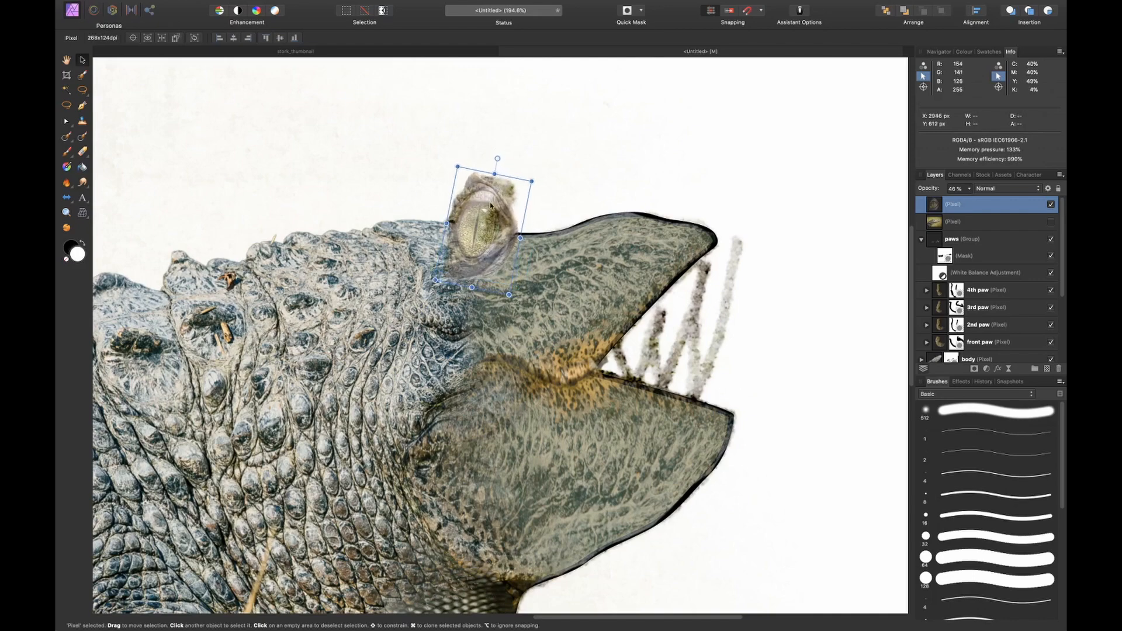
scroll(526, 210, up, 5)
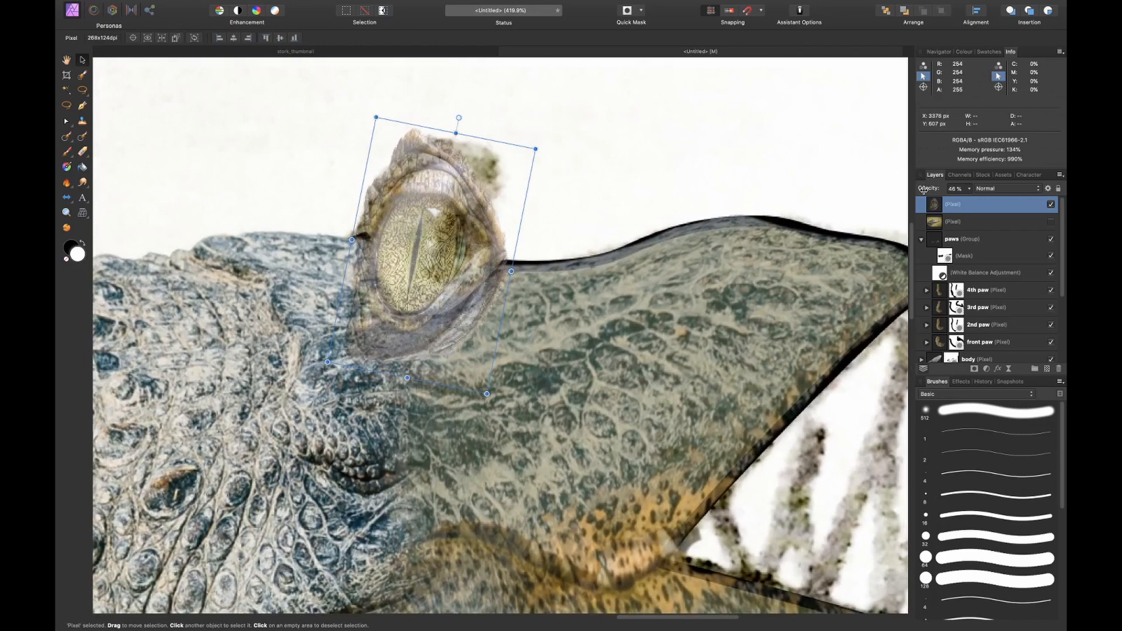
key(0)
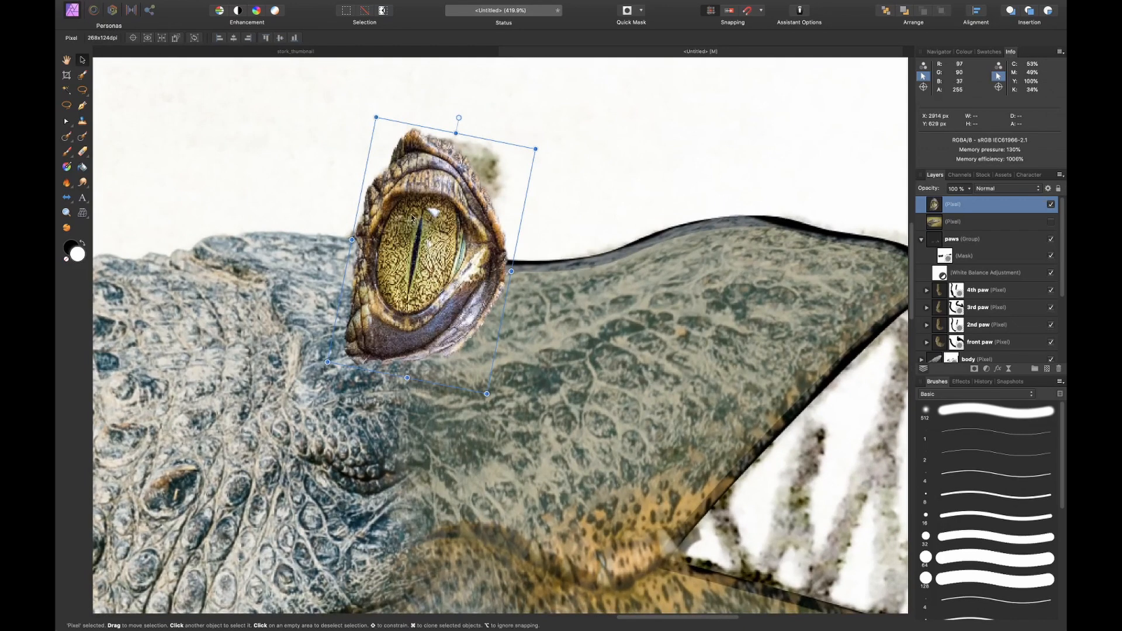
Duplicate the lasso-selected pupil onto its own layer and move the copy aside onto the blank background
key(l)
mouse_move(420, 206)
mouse_down()
mouse_move(406, 301)
mouse_move(421, 272)
mouse_up()
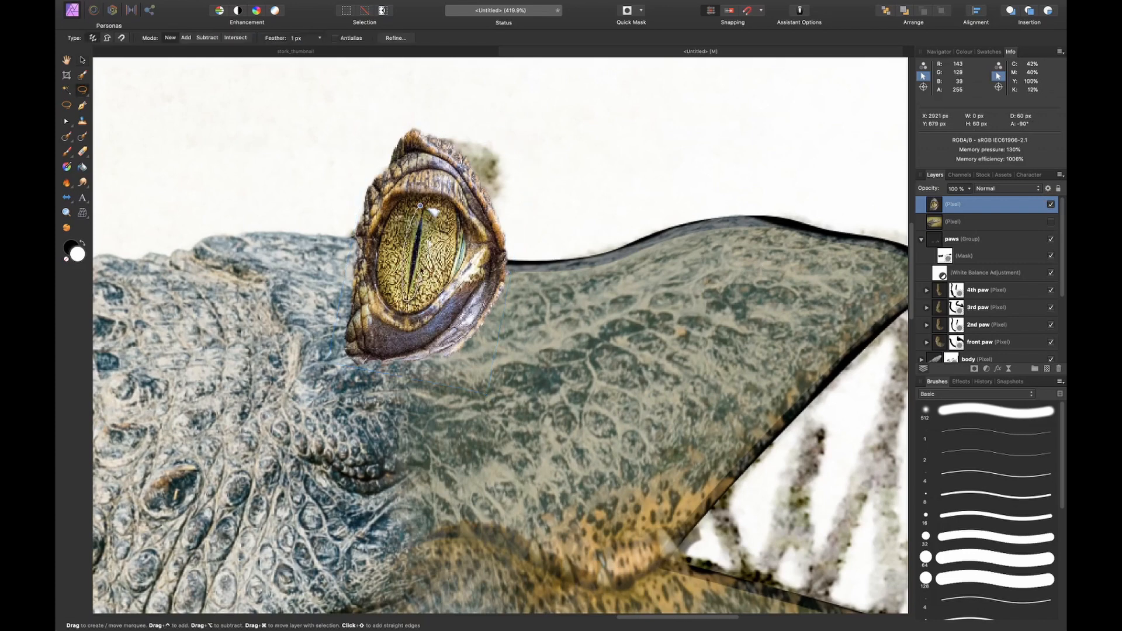
drag(425, 233, 423, 207)
key(super+shift+n)
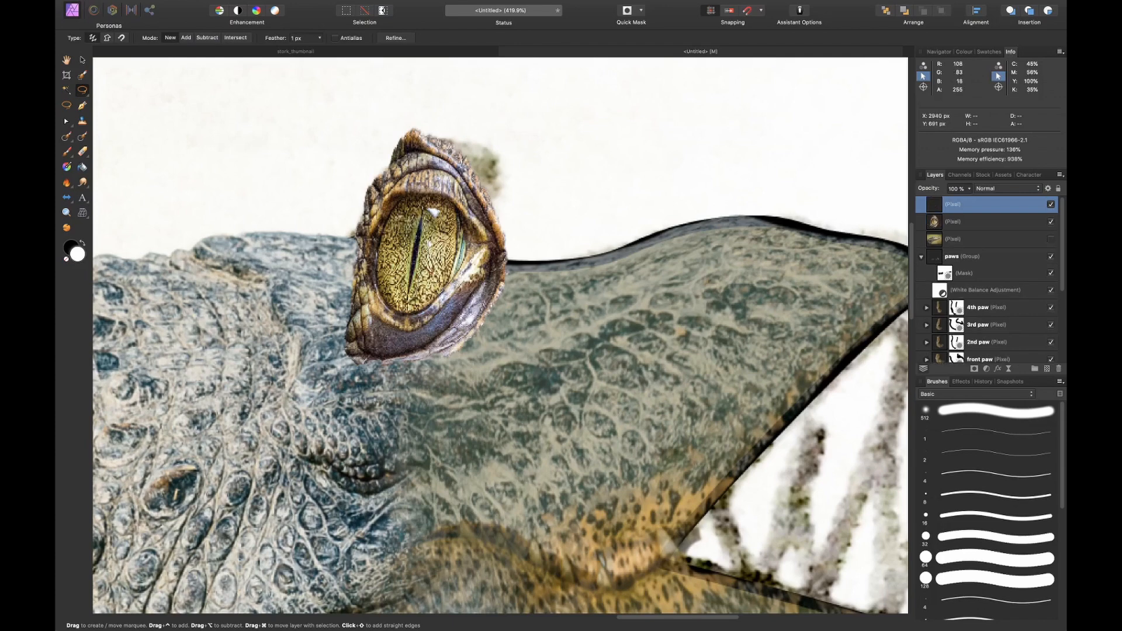
key(v)
drag(435, 210, 604, 136)
Cover the original pupil on the eye layer with cloned iris texture using a 20.4 px Clone Brush, and compare by toggling the layer
click(967, 222)
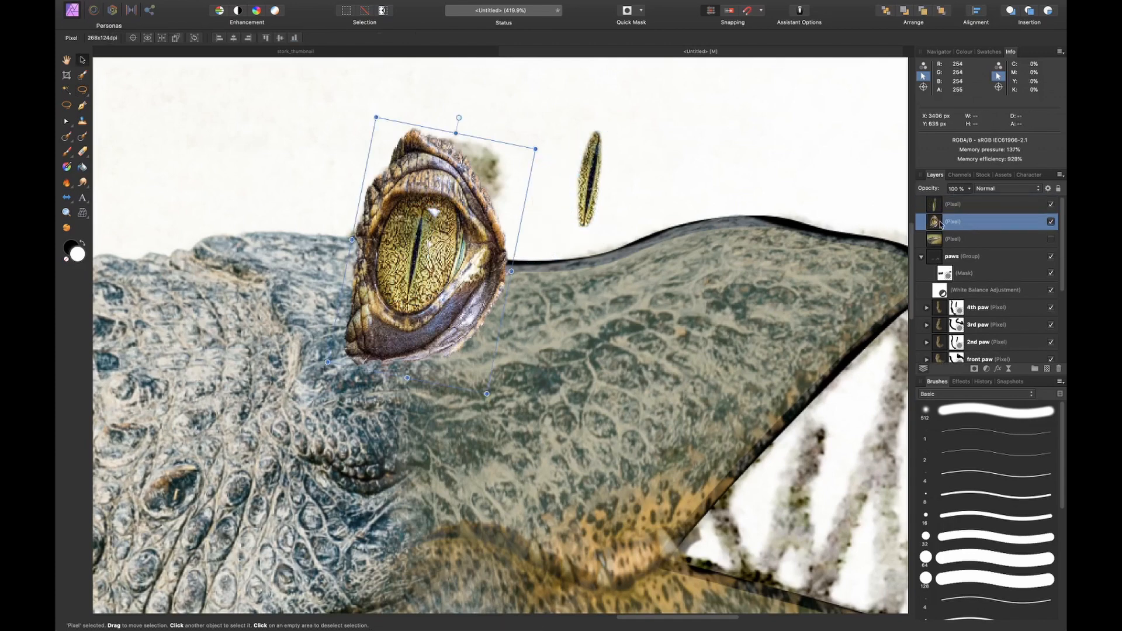
key(c)
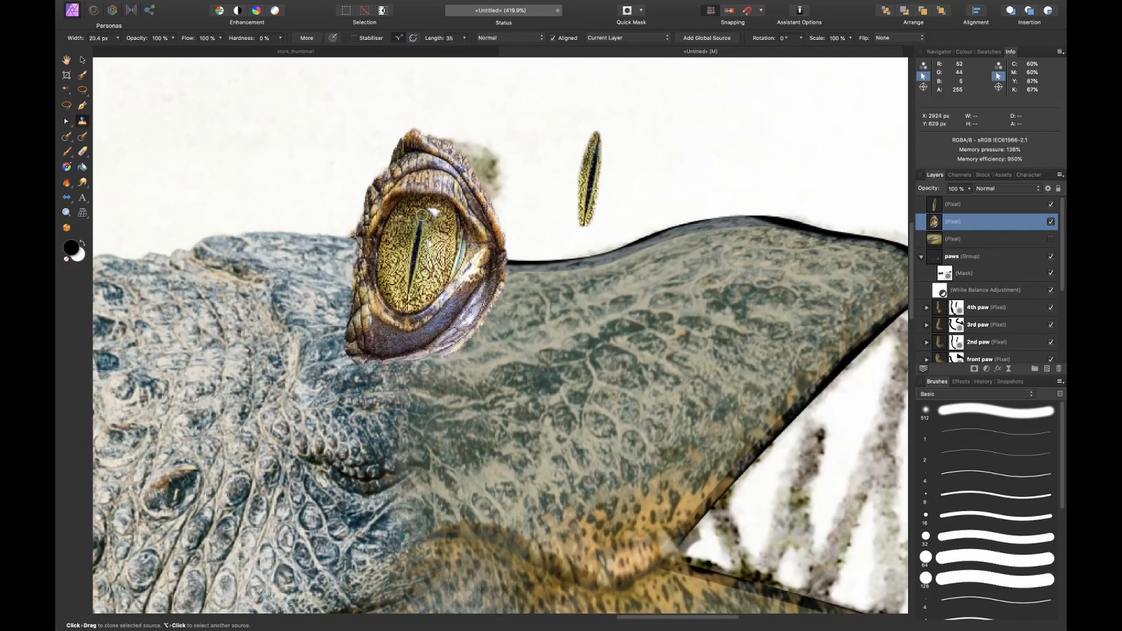
drag(419, 231, 411, 298)
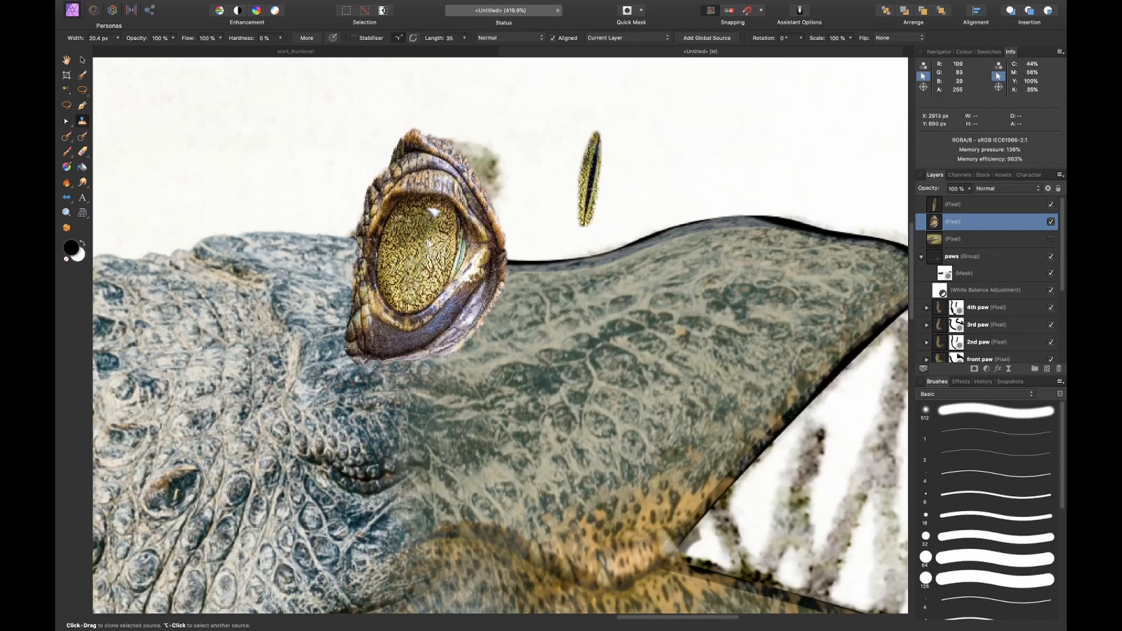
click(1049, 222)
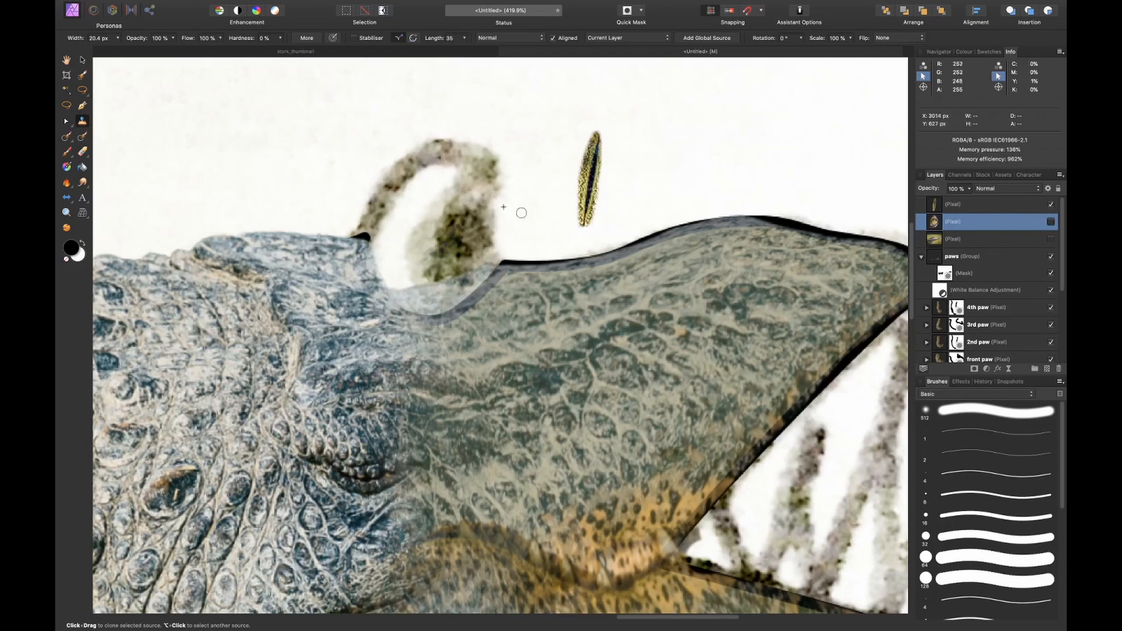
click(1050, 222)
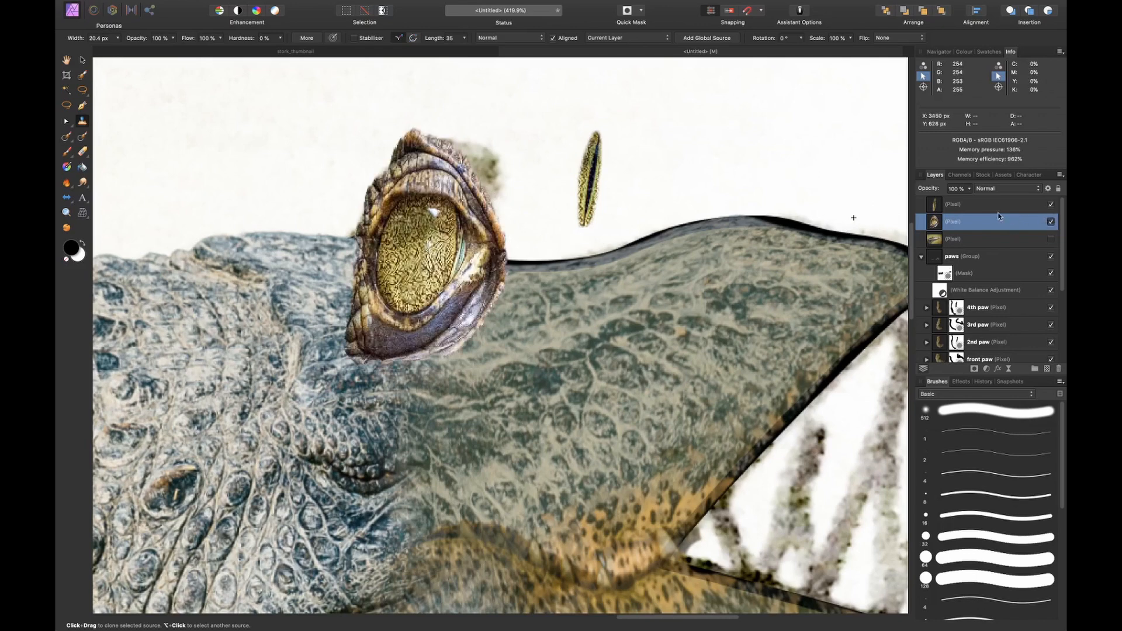
Place the copied pupil toward the snout side of the iris and reshape it to be shorter and wider
click(972, 206)
key(v)
drag(595, 204, 479, 256)
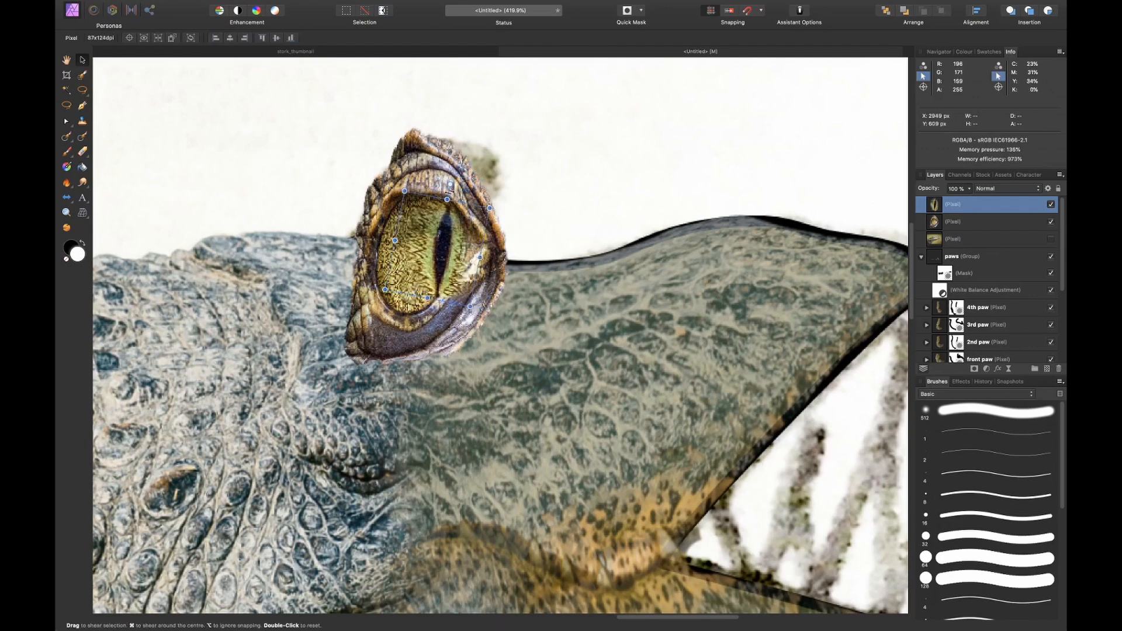
drag(448, 200, 452, 217)
drag(398, 241, 383, 239)
mouse_move(465, 264)
mouse_down()
mouse_move(451, 262)
mouse_move(462, 266)
mouse_up()
Add a mask to the pupil layer and make it active for painting with the Paint Brush
click(974, 369)
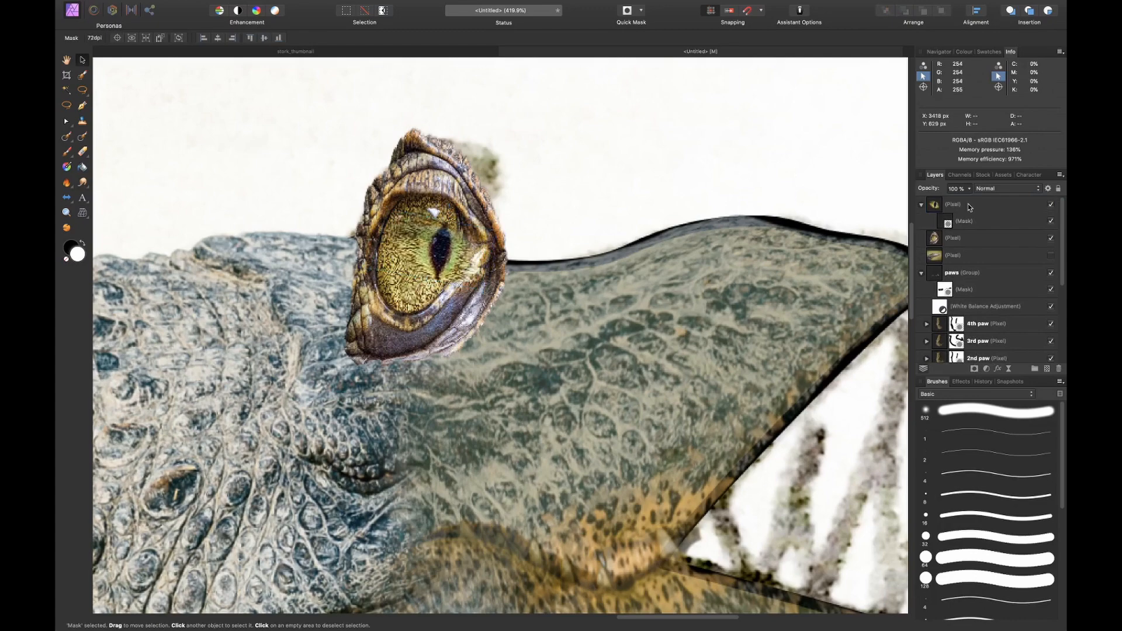
click(952, 219)
key(b)
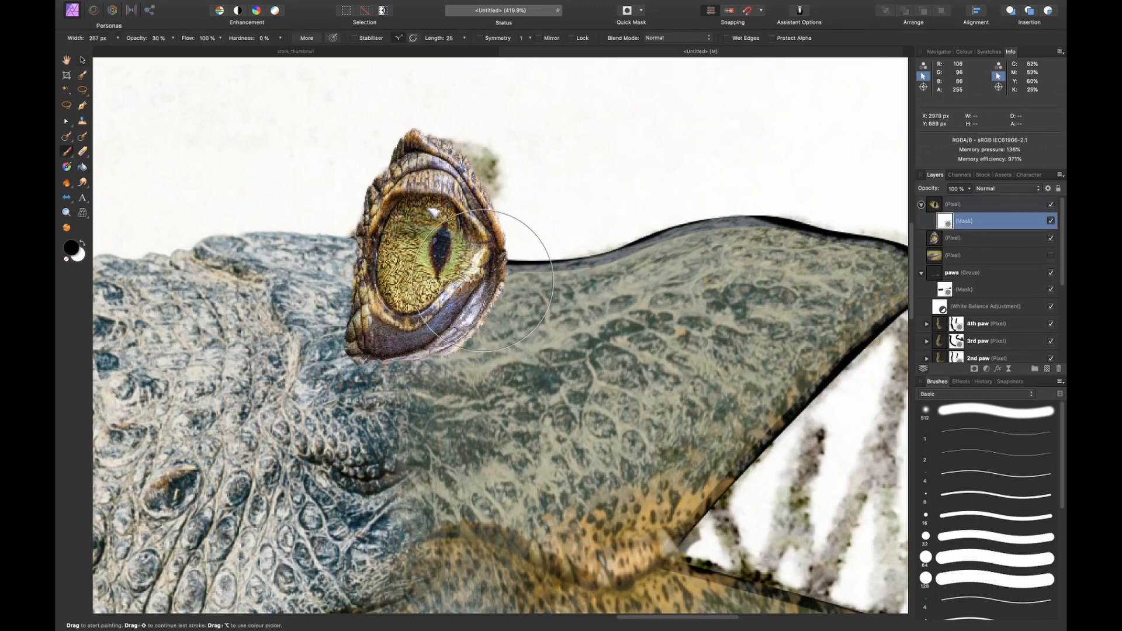
Try to mask the pupil patch's edge near the eye's inner corner with a 70 px soft black brush at 30% opacity
scroll(538, 238, up, 4)
scroll(513, 238, down, 2)
scroll(484, 281, up, 1)
key(bracketleft)
key(bracketleft)
key(bracketleft)
key(bracketleft)
key(bracketleft)
key(bracketleft)
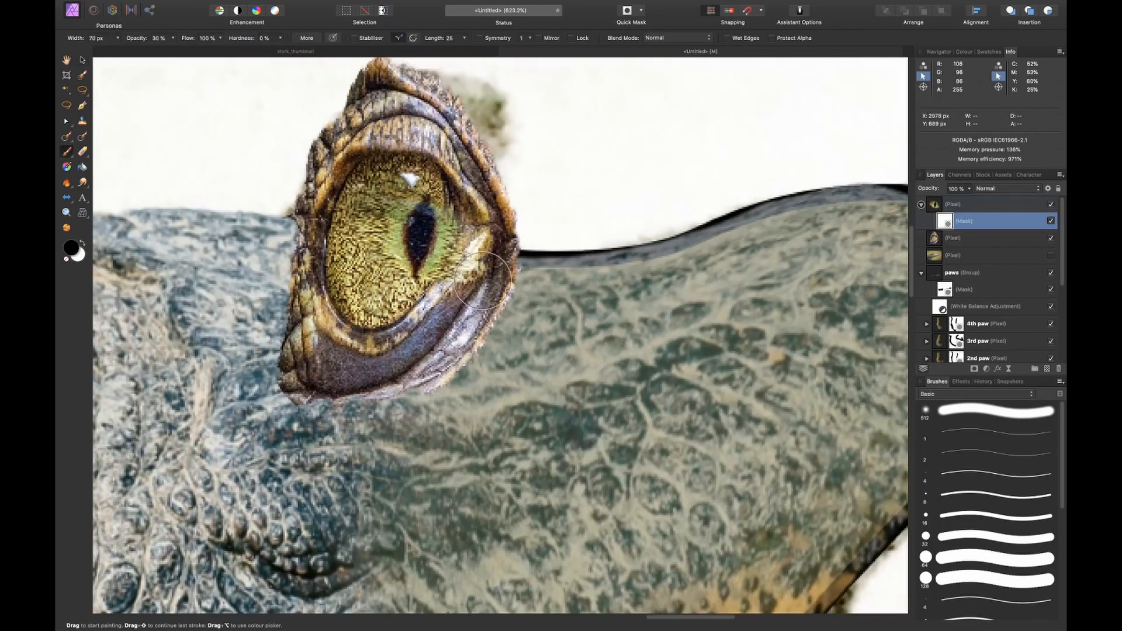
drag(479, 225, 486, 254)
key(super+z)
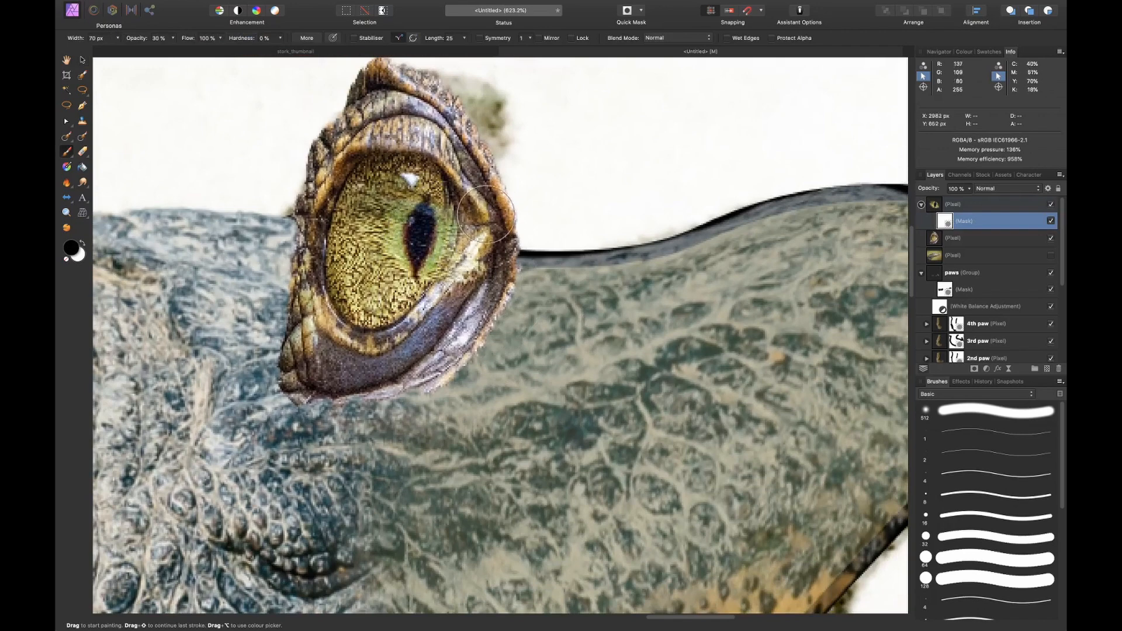
Mask away the area surrounding the copied pupil with a 31.1 px soft black brush at 100% opacity
drag(136, 39, 245, 53)
key(bracketleft)
key(bracketleft)
mouse_move(387, 178)
mouse_down()
mouse_move(380, 270)
mouse_move(375, 243)
mouse_move(405, 274)
mouse_move(453, 271)
mouse_move(459, 207)
mouse_up()
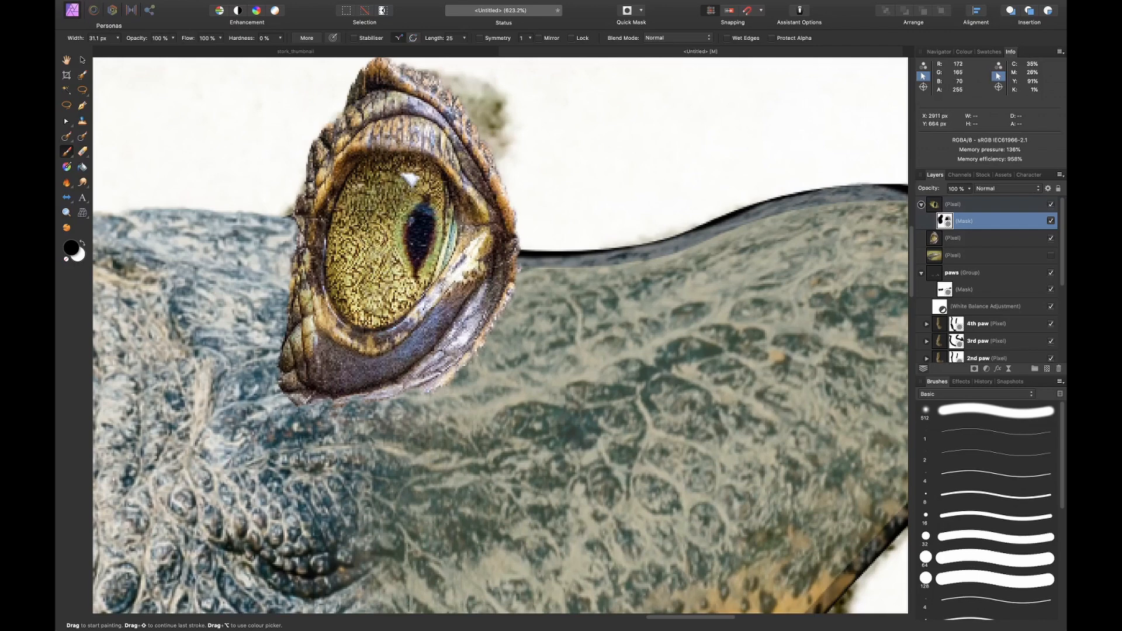
key(super+0)
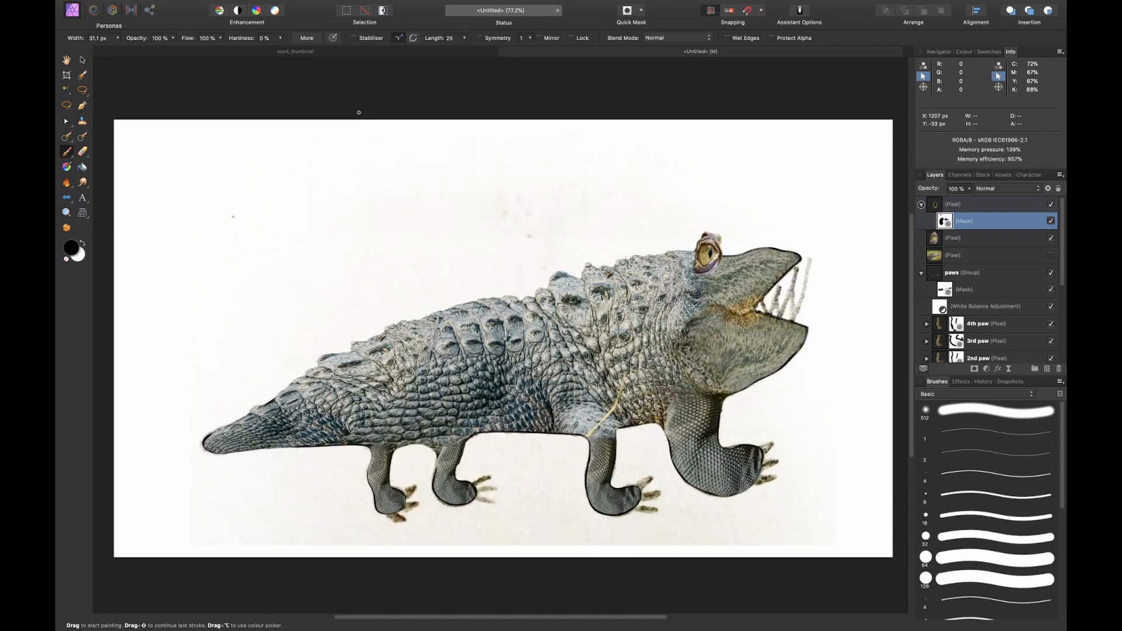
Add a mask to the eye layer beneath the copied pupil
click(954, 206)
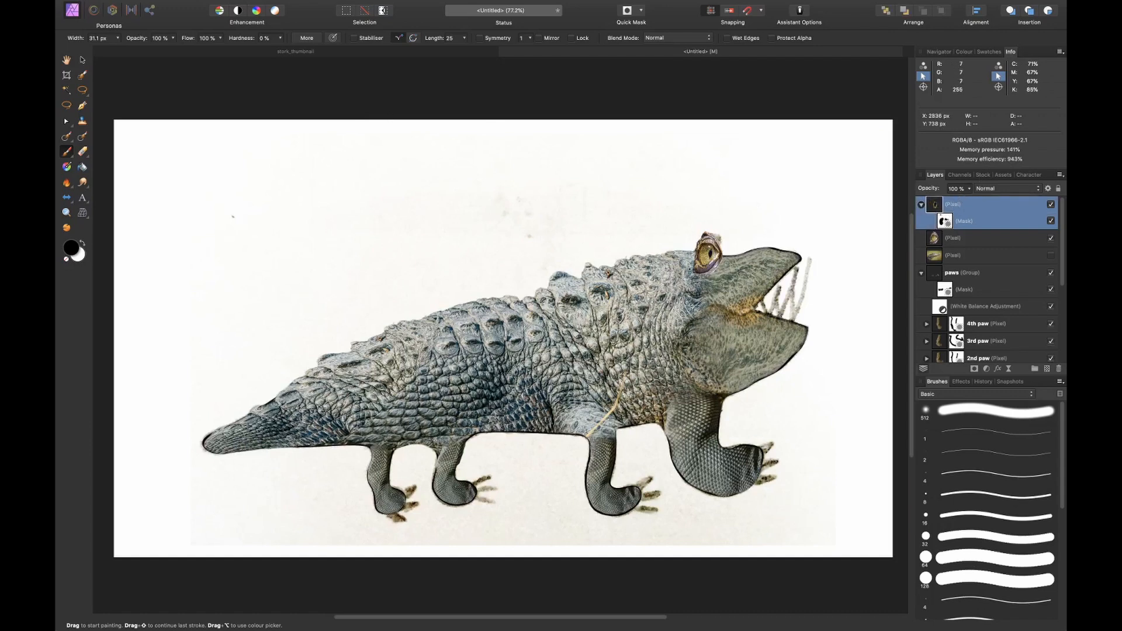
scroll(722, 267, up, 8)
scroll(722, 267, right, 3)
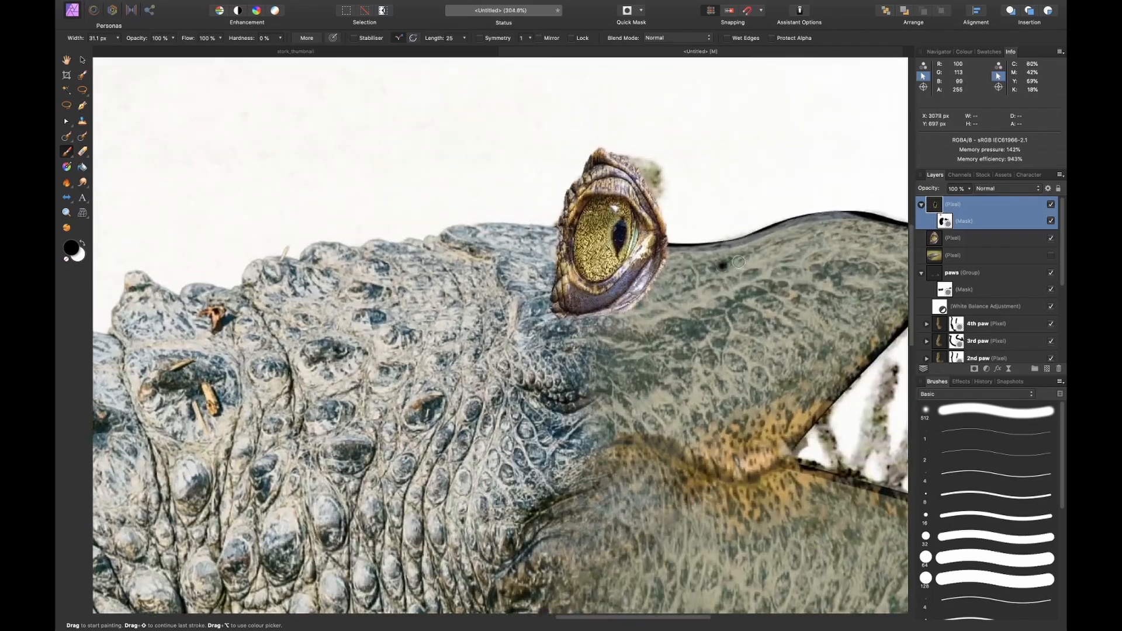
click(950, 225)
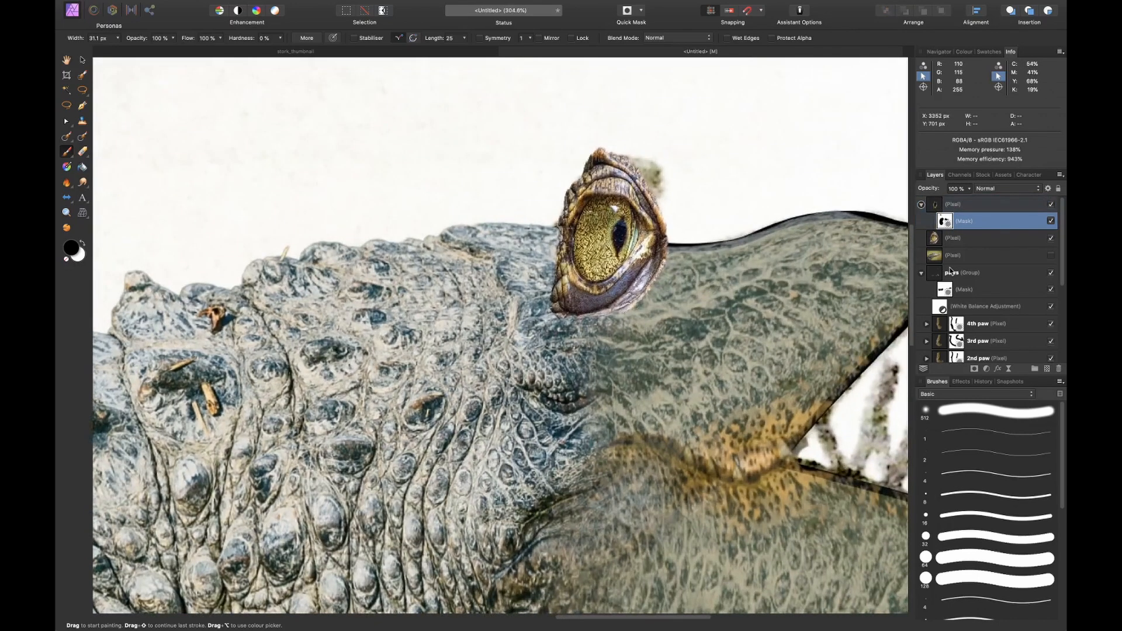
click(971, 240)
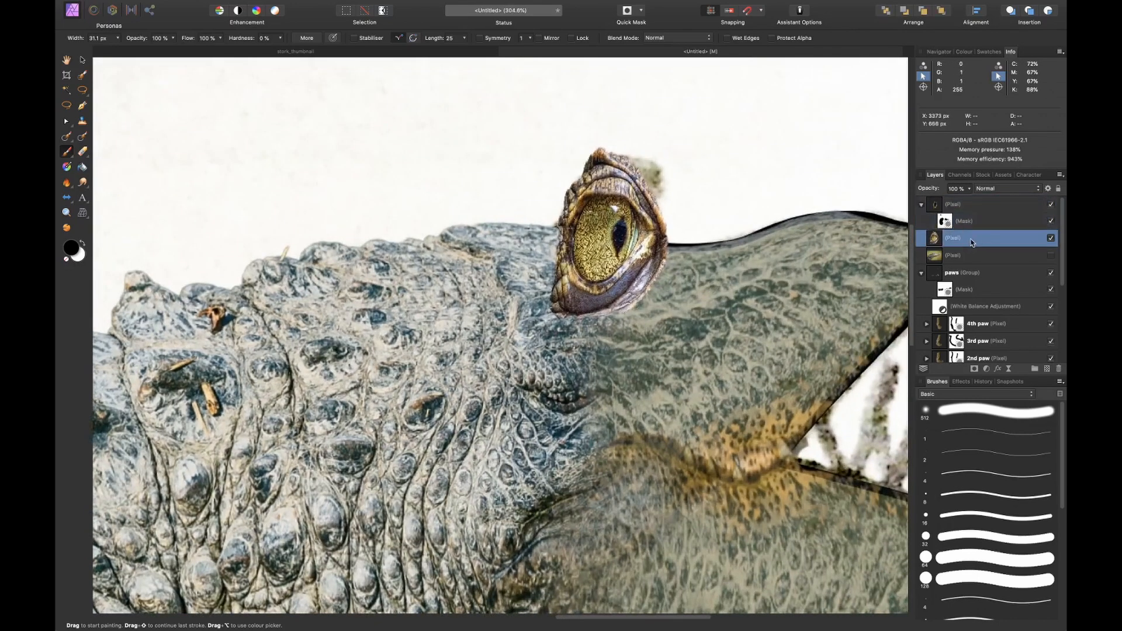
click(973, 369)
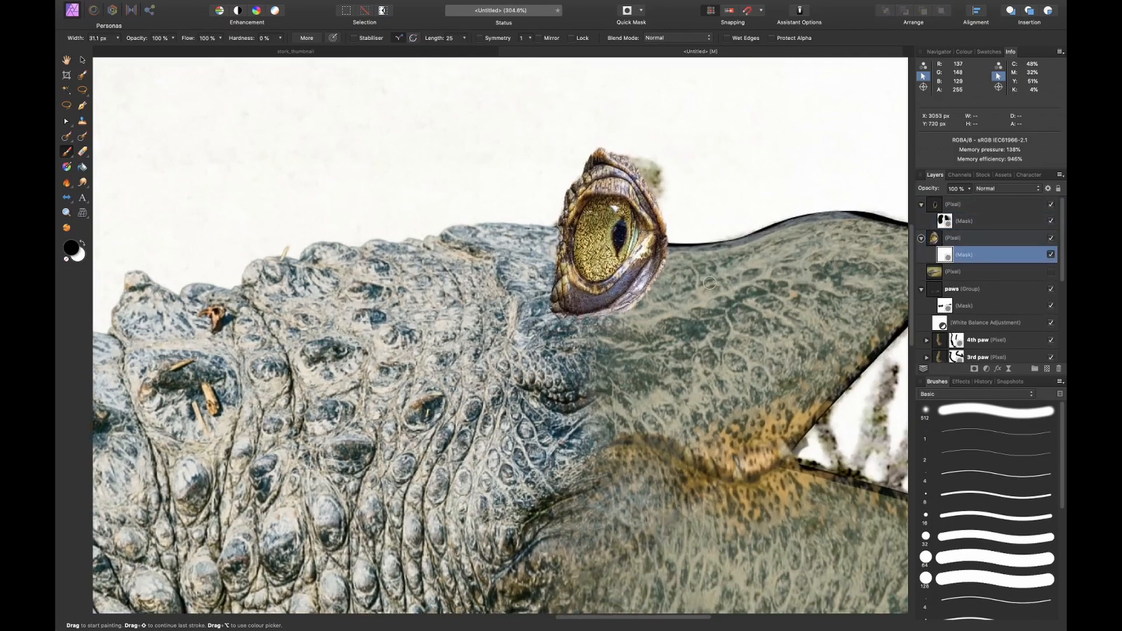
Mask out the eye's outer lower skin with a 95 px soft black brush so the eye blends into the head
key(])
key(])
key(])
key(])
key(])
key(])
mouse_move(678, 263)
mouse_down()
mouse_move(634, 324)
mouse_move(596, 337)
mouse_move(544, 330)
mouse_move(521, 271)
mouse_move(556, 320)
mouse_move(631, 316)
mouse_move(689, 275)
mouse_move(635, 252)
mouse_up()
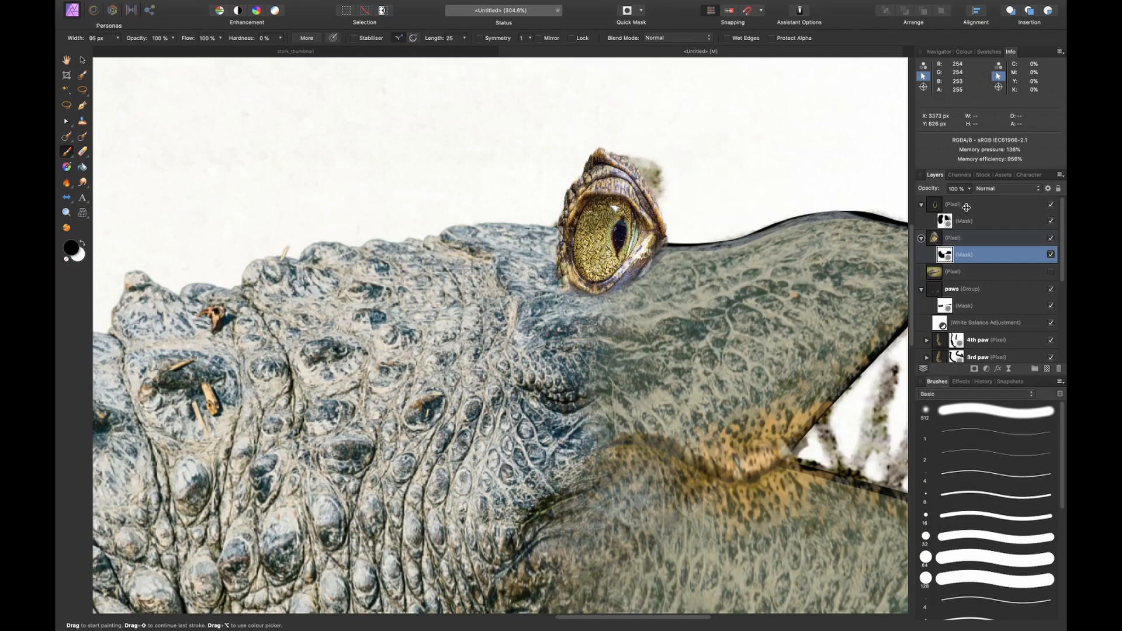
Group the pupil and eye layers and name the group "eye"
click(969, 237)
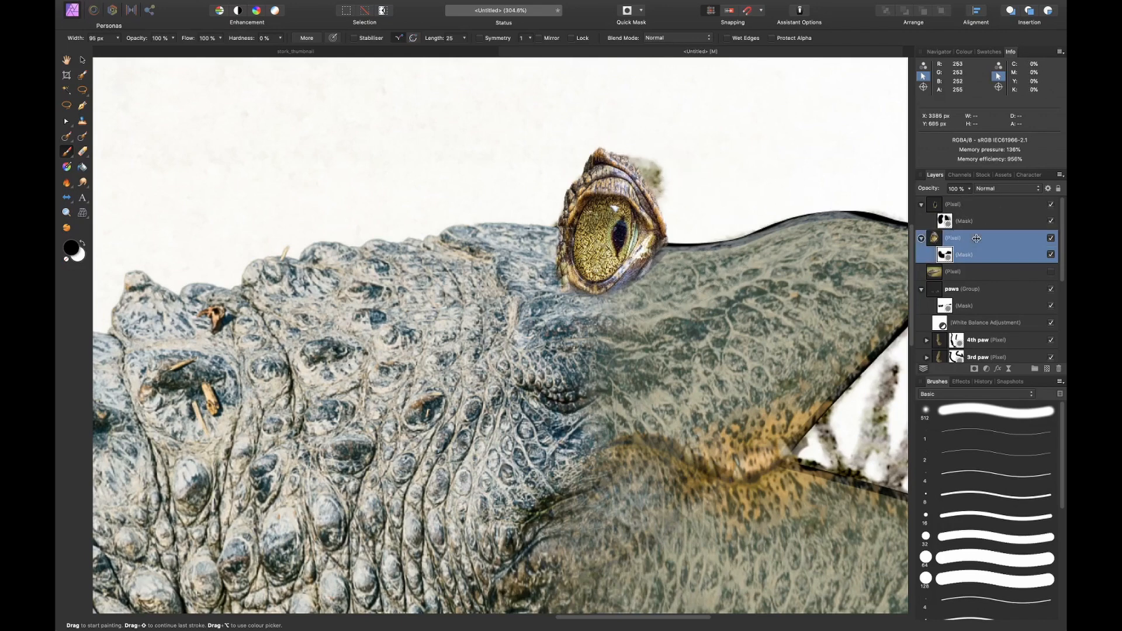
shift+click(994, 208)
key(super+g)
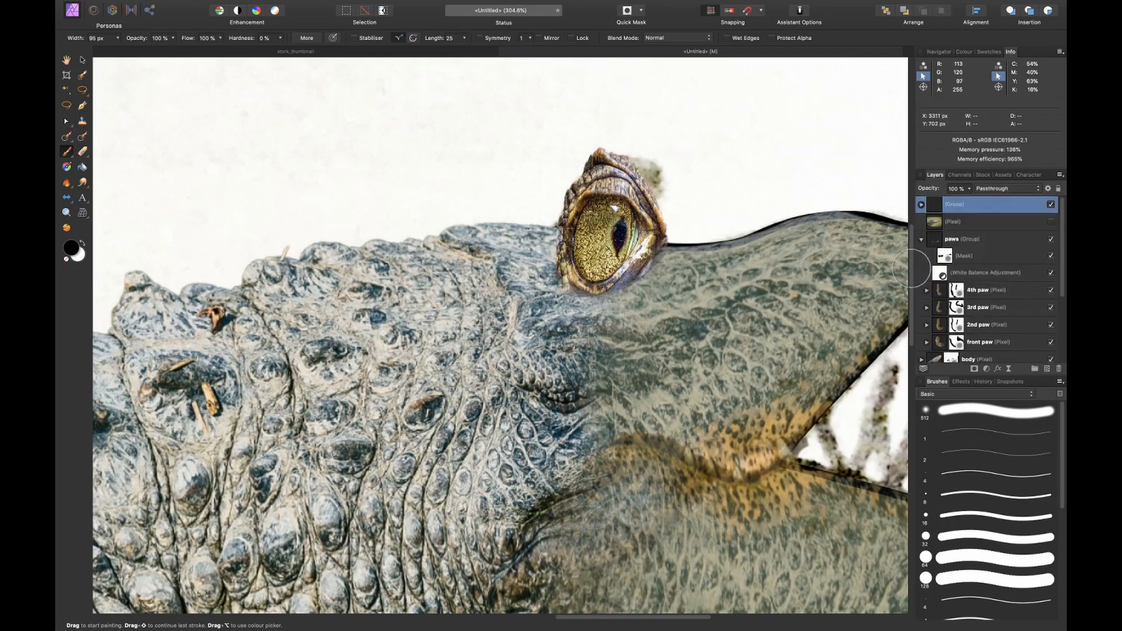
double_click(956, 204)
text(eye)
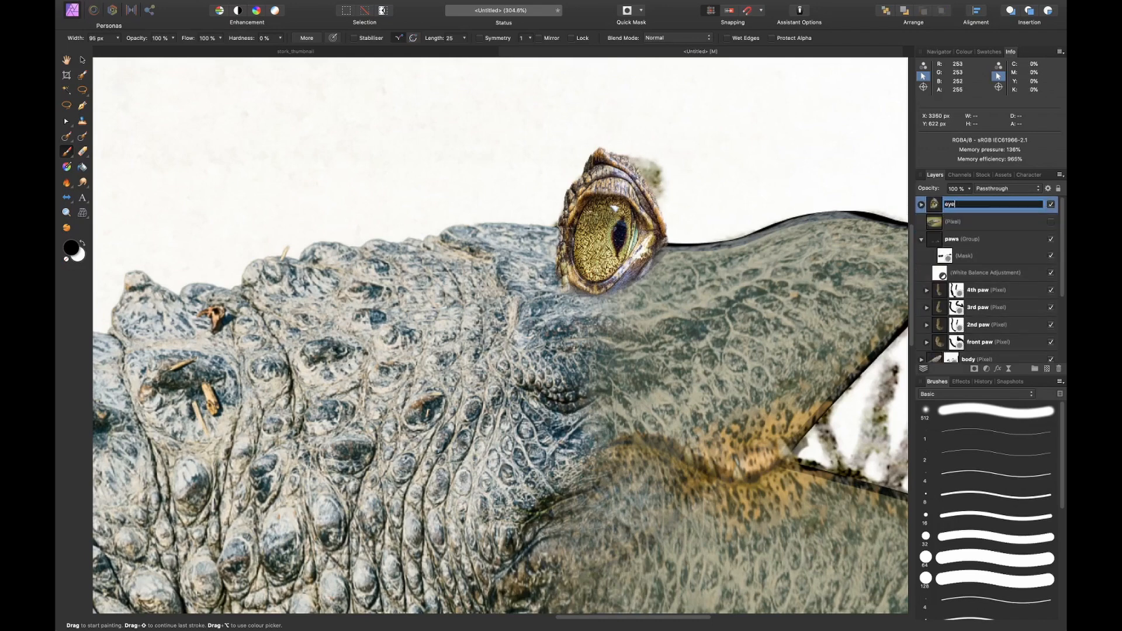
key(Return)
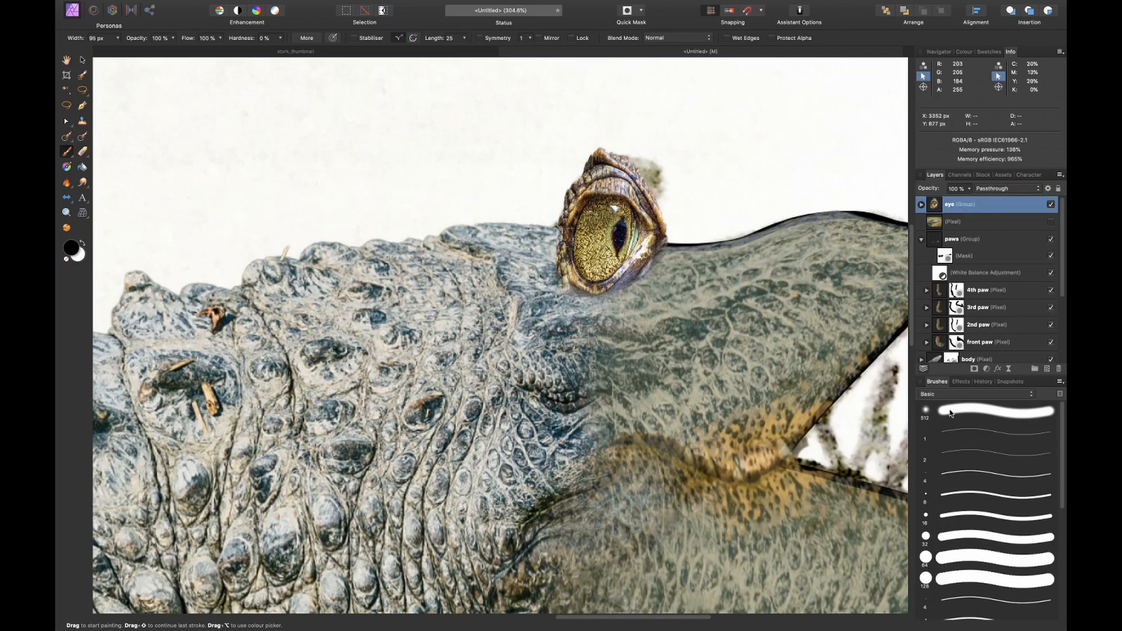
Add a White Balance adjustment inside the eye group with white balance at -47% and tint at -64%
click(986, 369)
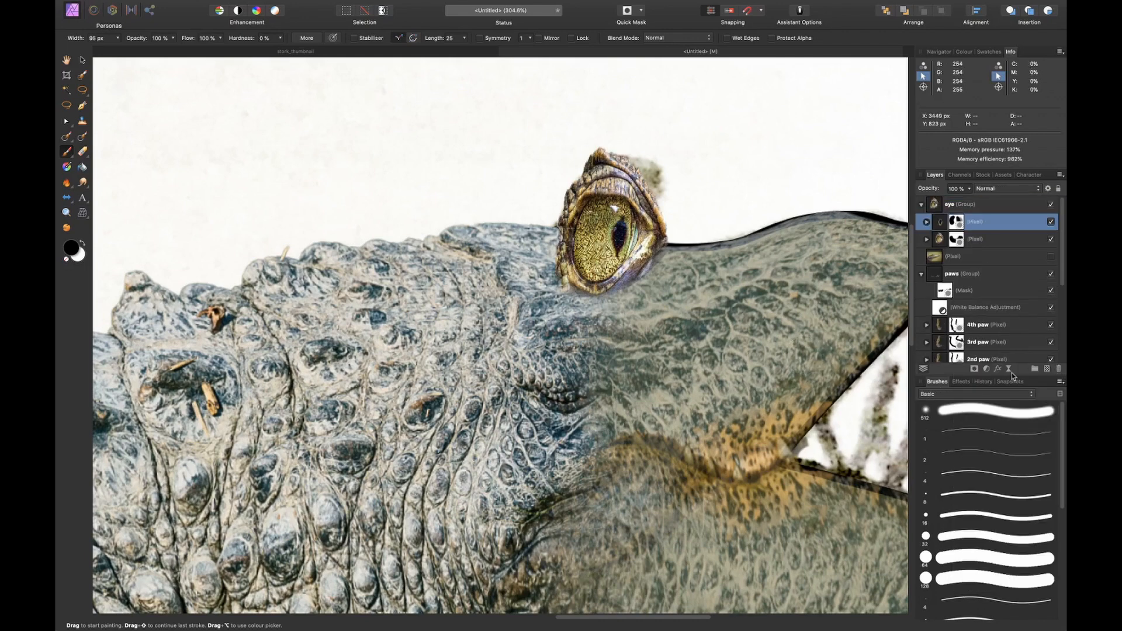
click(982, 370)
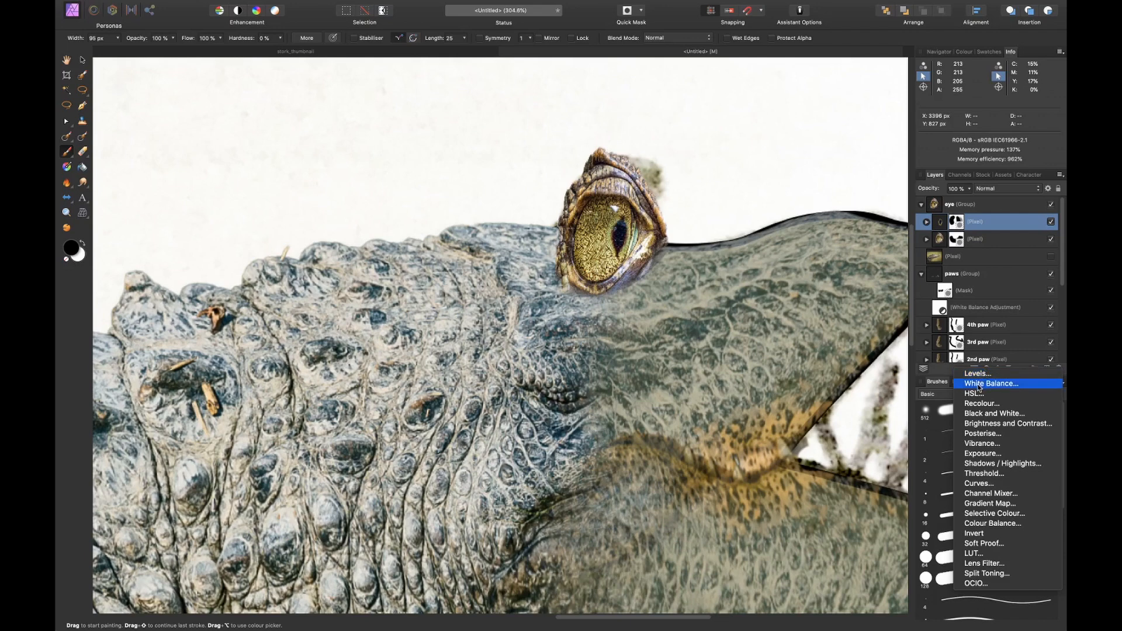
click(980, 387)
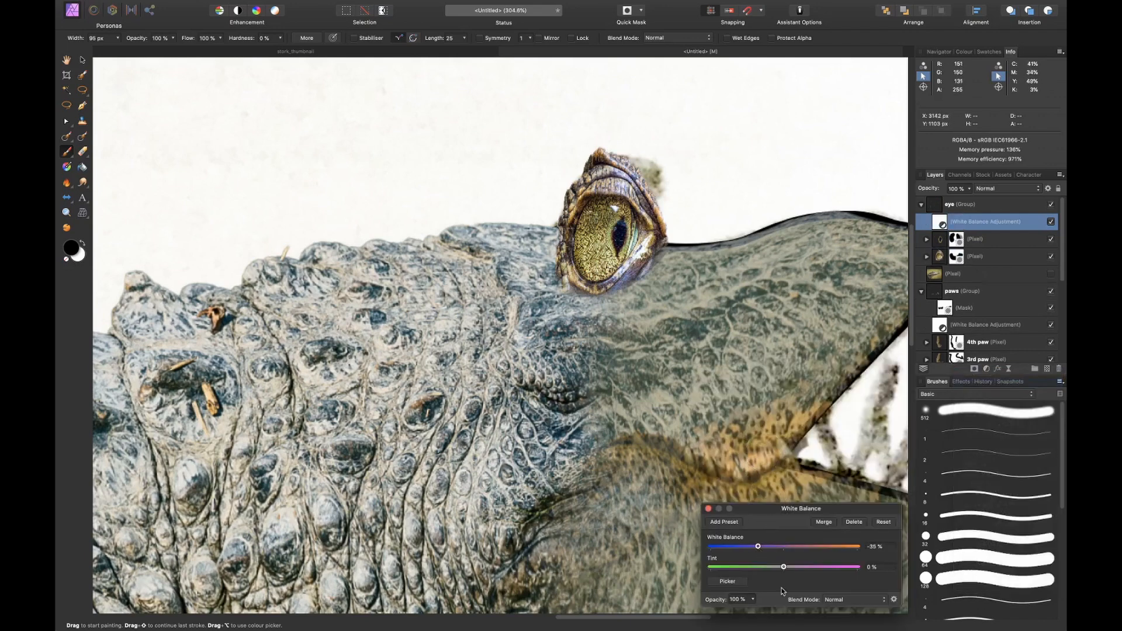
drag(783, 567, 750, 578)
key(super+0)
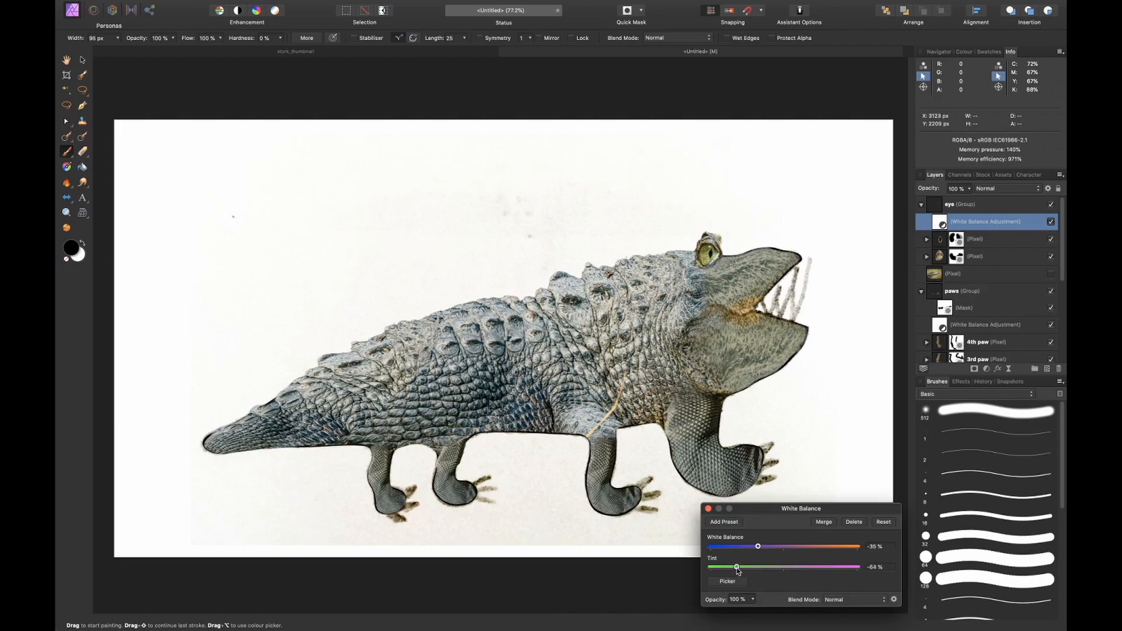
drag(758, 547, 752, 548)
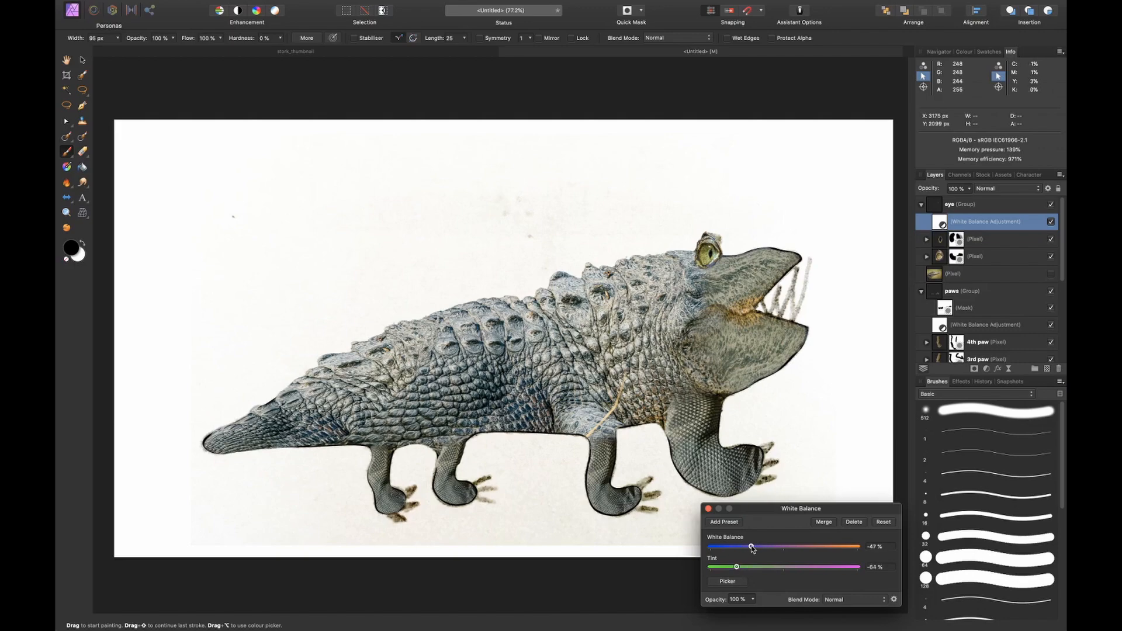
click(708, 509)
Paint black over the iris on the White Balance adjustment with a smaller brush to exclude it from the correction
scroll(691, 238, up, 10)
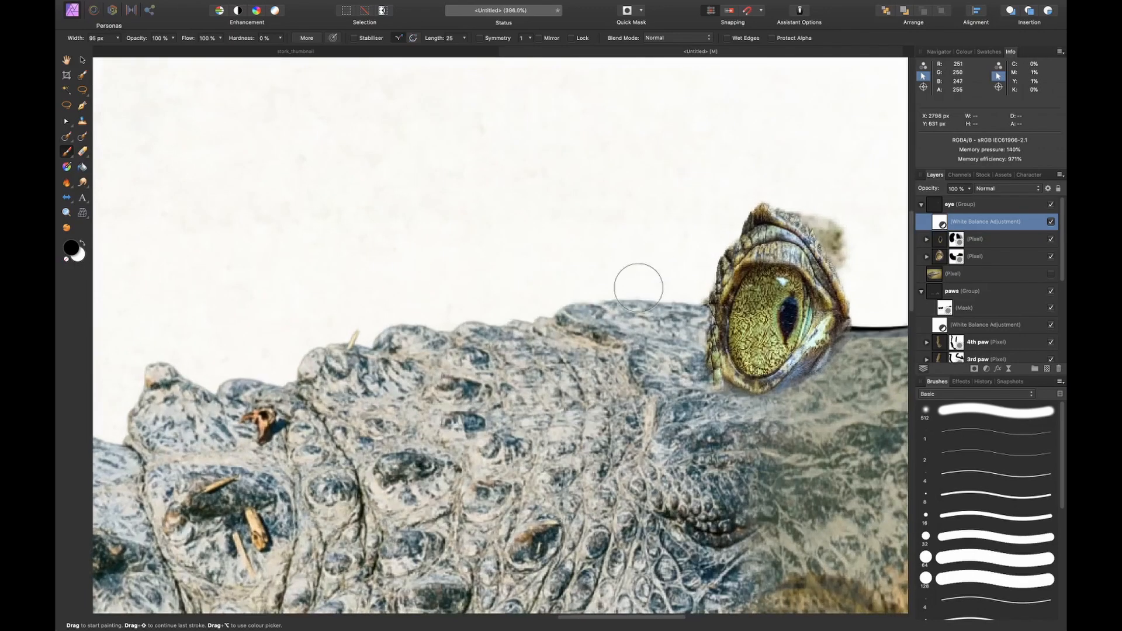
scroll(800, 322, right, 5)
scroll(801, 321, down, 2)
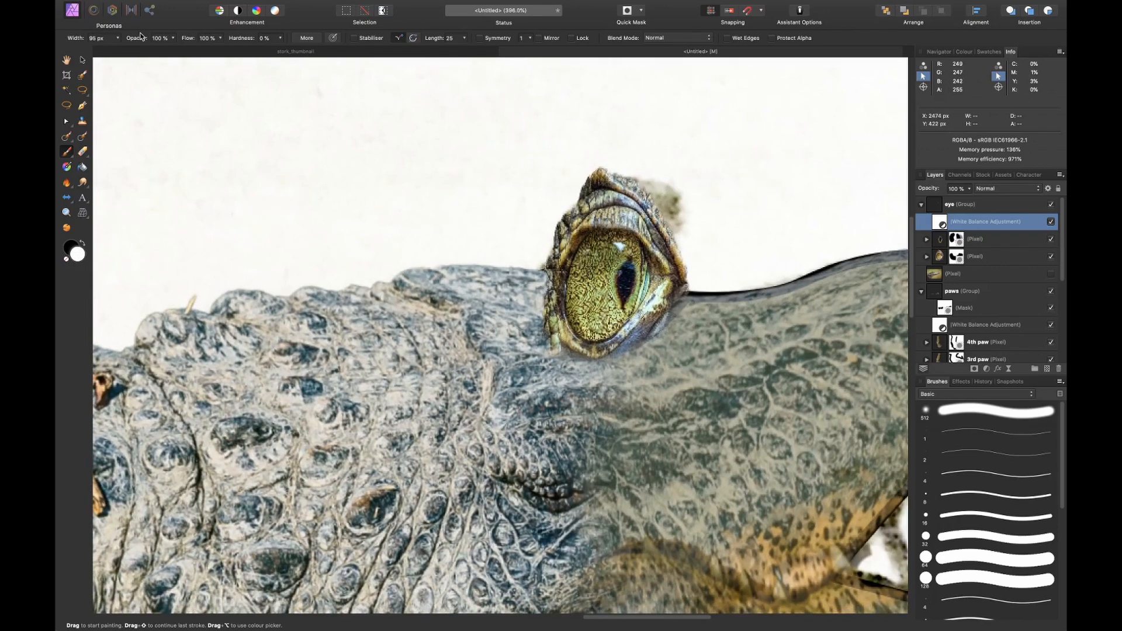
key(x)
key(bracketleft)
key(bracketleft)
key(bracketleft)
key(bracketleft)
key(bracketleft)
key(bracketleft)
drag(600, 295, 625, 283)
Refine the eye layer mask along the lower eyelid with black and white strokes, using a 47.6 px brush at 33% opacity
click(953, 256)
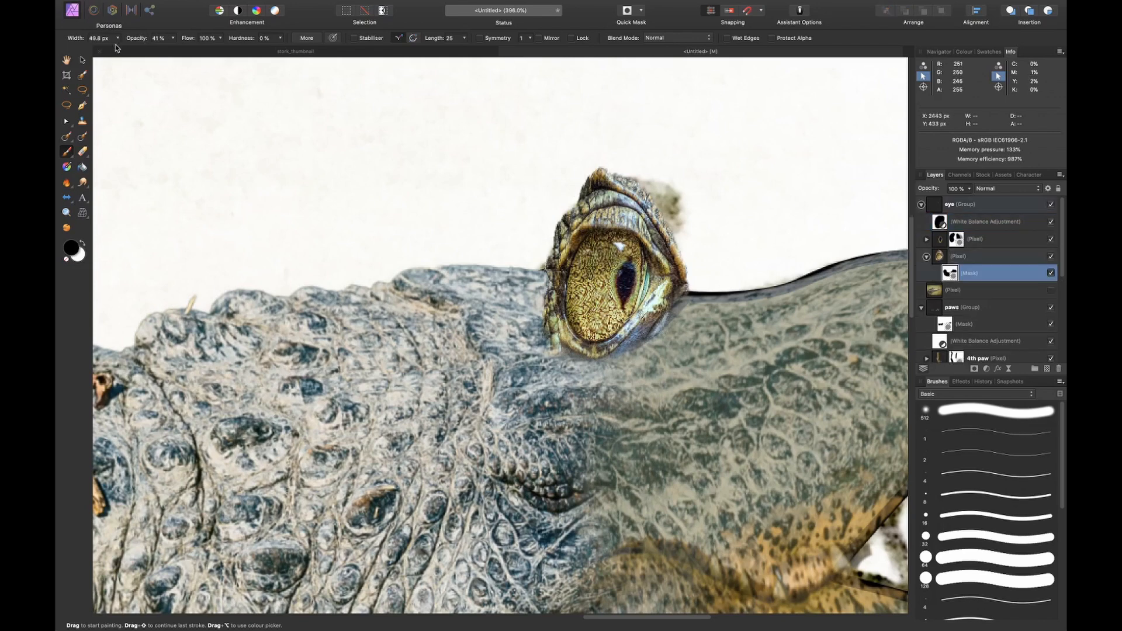
drag(138, 38, 117, 39)
drag(532, 305, 635, 380)
key(x)
mouse_move(651, 320)
mouse_down()
mouse_move(557, 316)
mouse_move(603, 354)
mouse_up()
key(x)
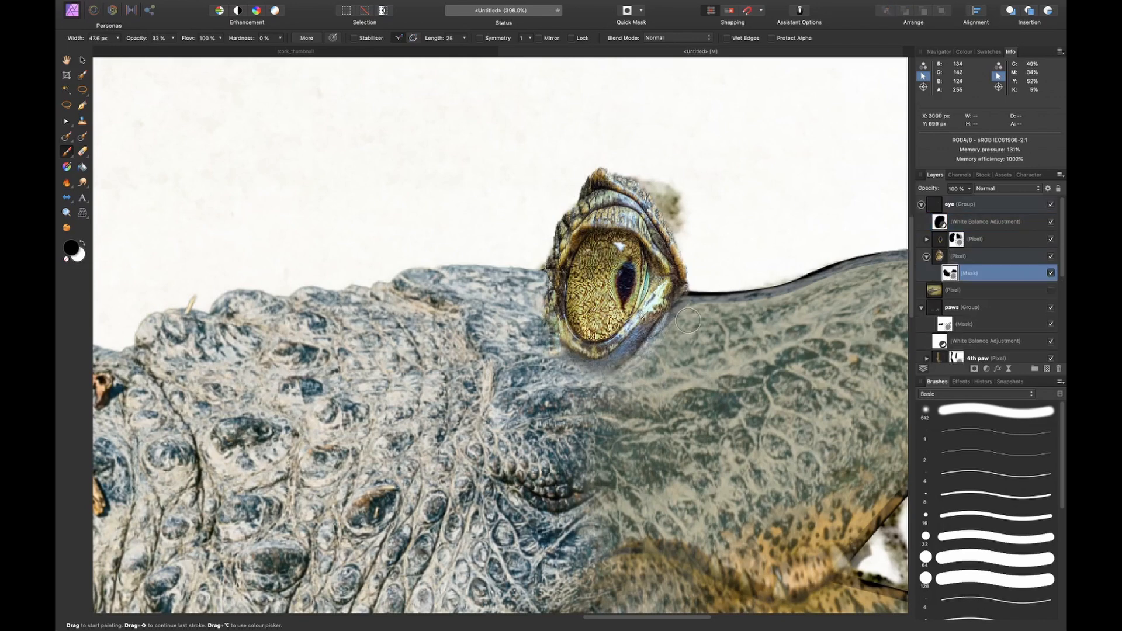
key(super+0)
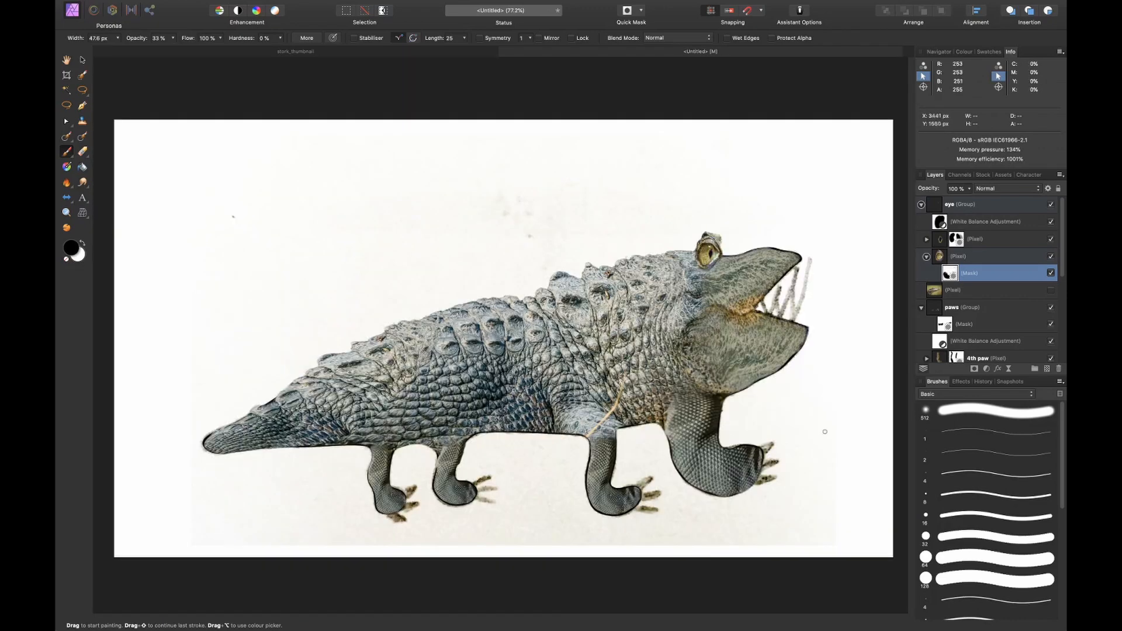
scroll(841, 358, right, 2)
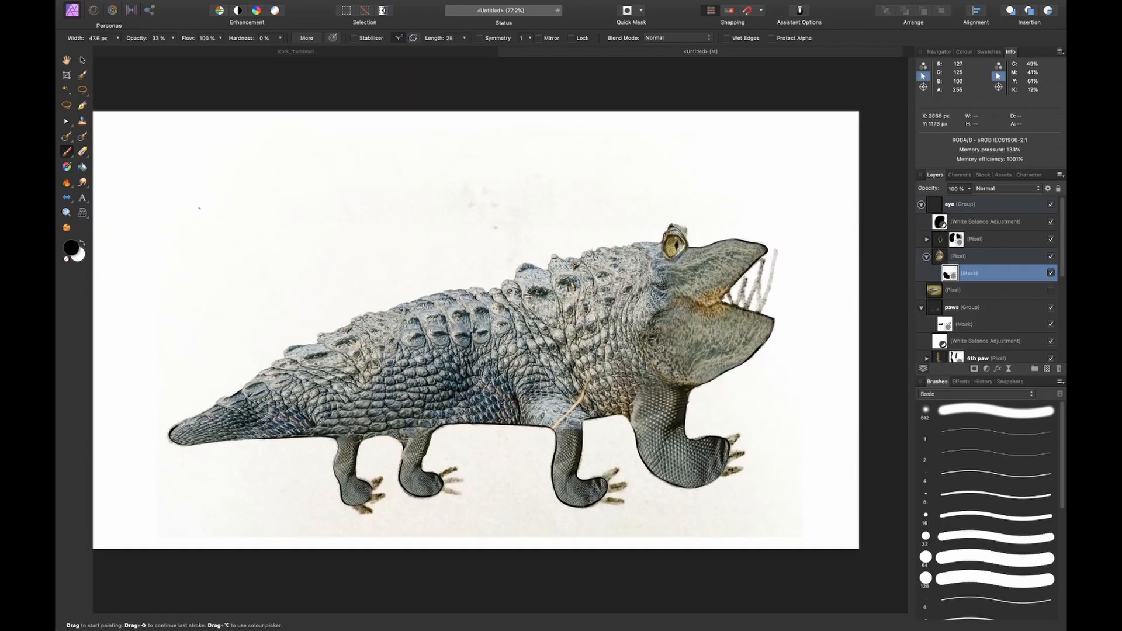
Paste the crocodile jaw photo and select its tall front fang with a 23 px Selection Brush, checking the selection in Quick Mask
key(super+v)
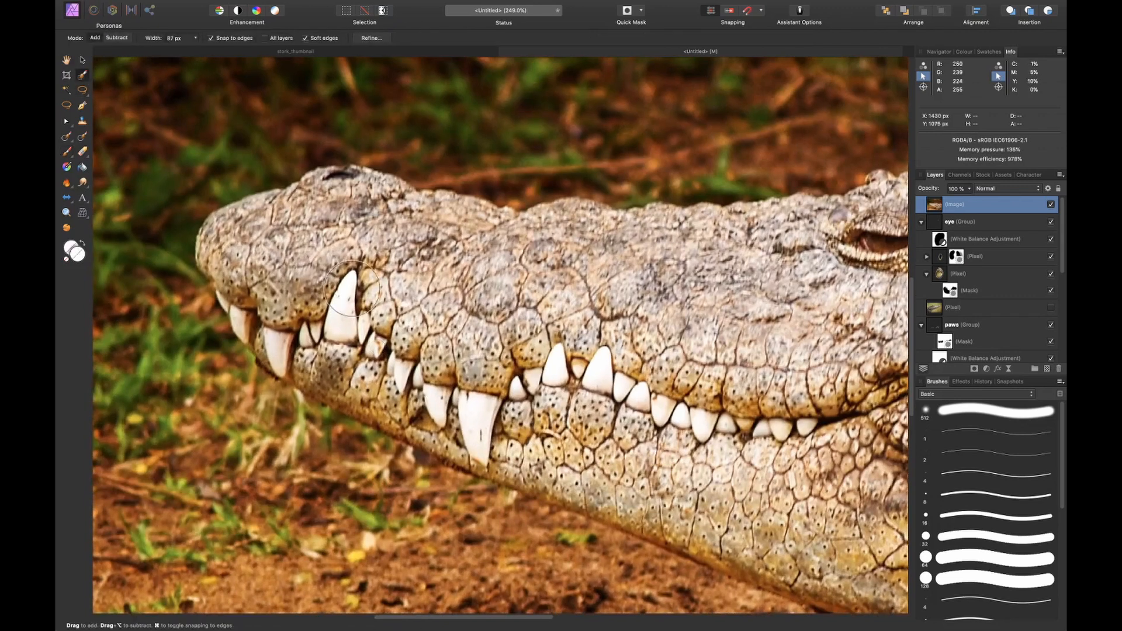
drag(350, 301, 359, 328)
key(q)
key(q)
Rasterise and trim the jaw photo, and copy the selected fang to its own layer with the photo hidden
right_click(1007, 202)
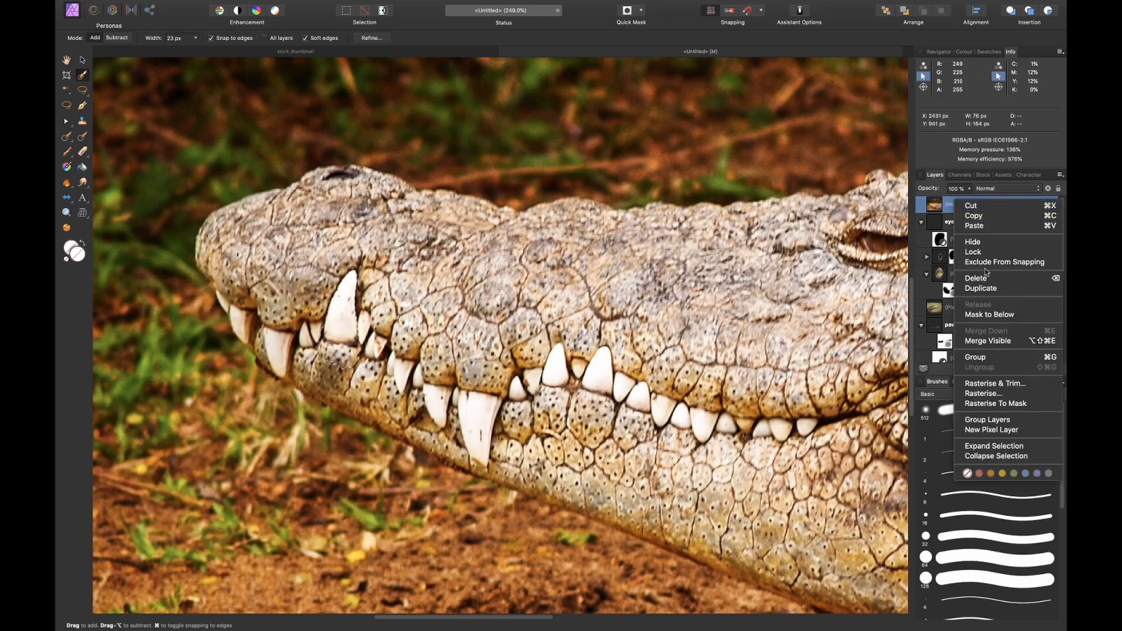
click(970, 385)
key(d)
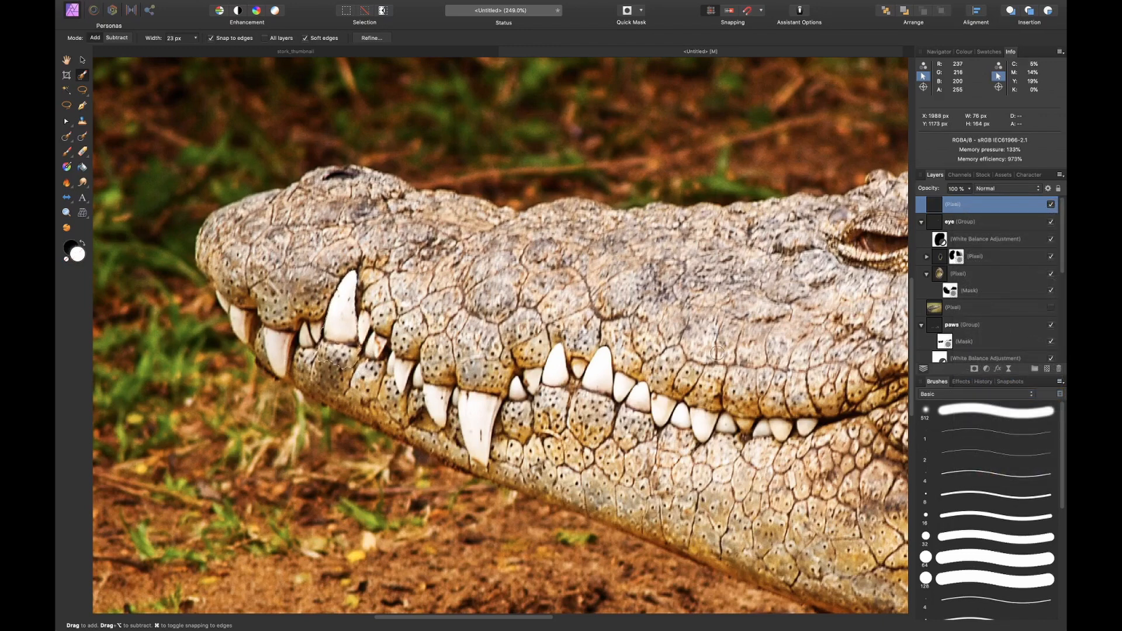
key(super+j)
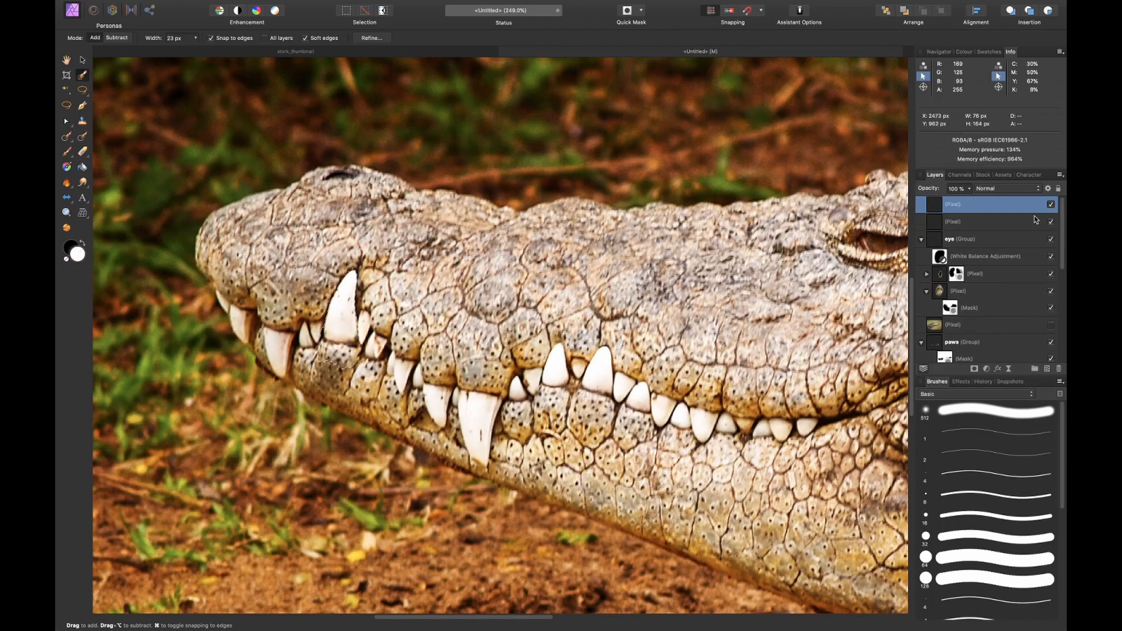
click(1051, 222)
Move the cut-out fang from the creature's back to its open mouth, over the sketched teeth
key(v)
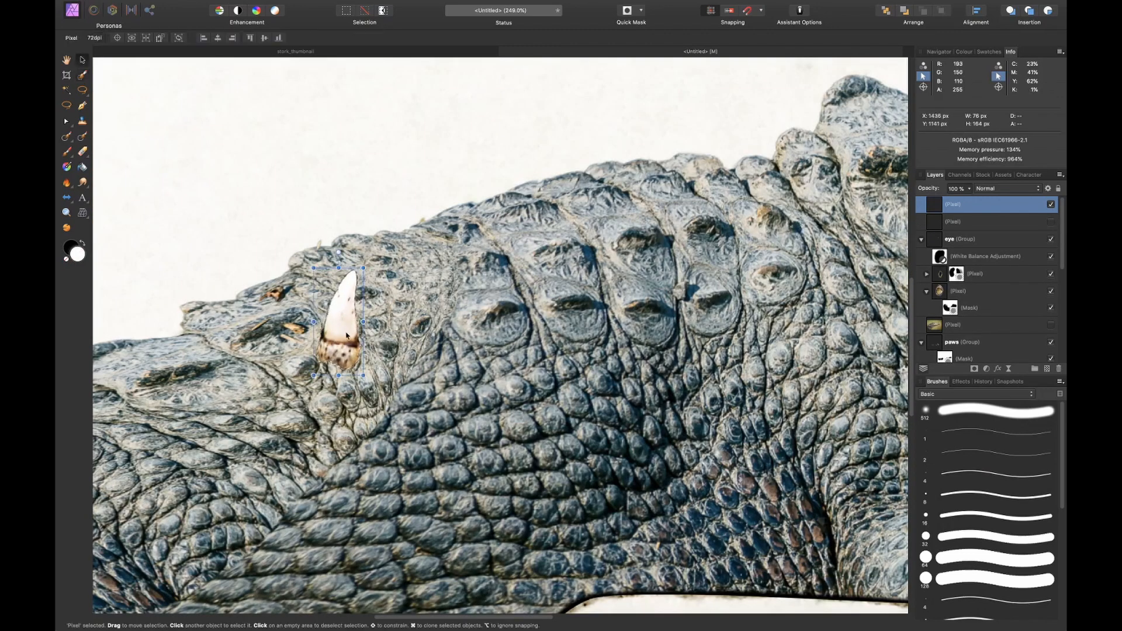
drag(344, 334, 761, 284)
scroll(762, 284, right, 7)
drag(357, 288, 509, 219)
scroll(804, 235, right, 3)
drag(332, 228, 699, 177)
scroll(699, 177, up, 3)
scroll(699, 177, right, 1)
Flip the fang horizontally, and enlarge and tilt it near the tip of the lower jaw
right_click(663, 259)
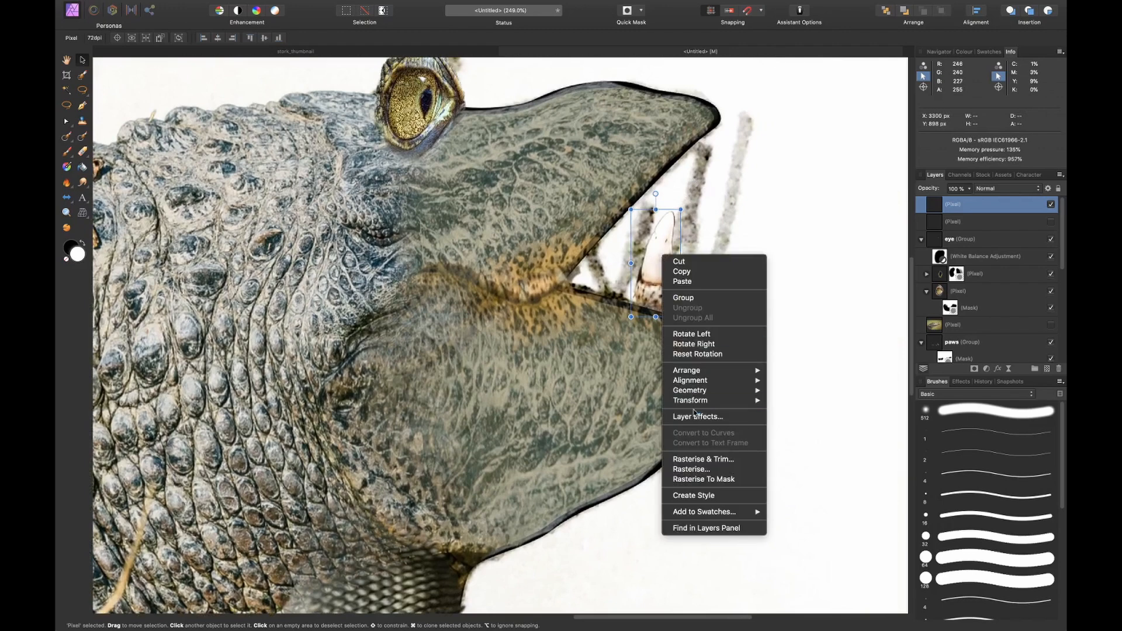
mouse_move(714, 403)
click(809, 429)
drag(665, 261, 701, 299)
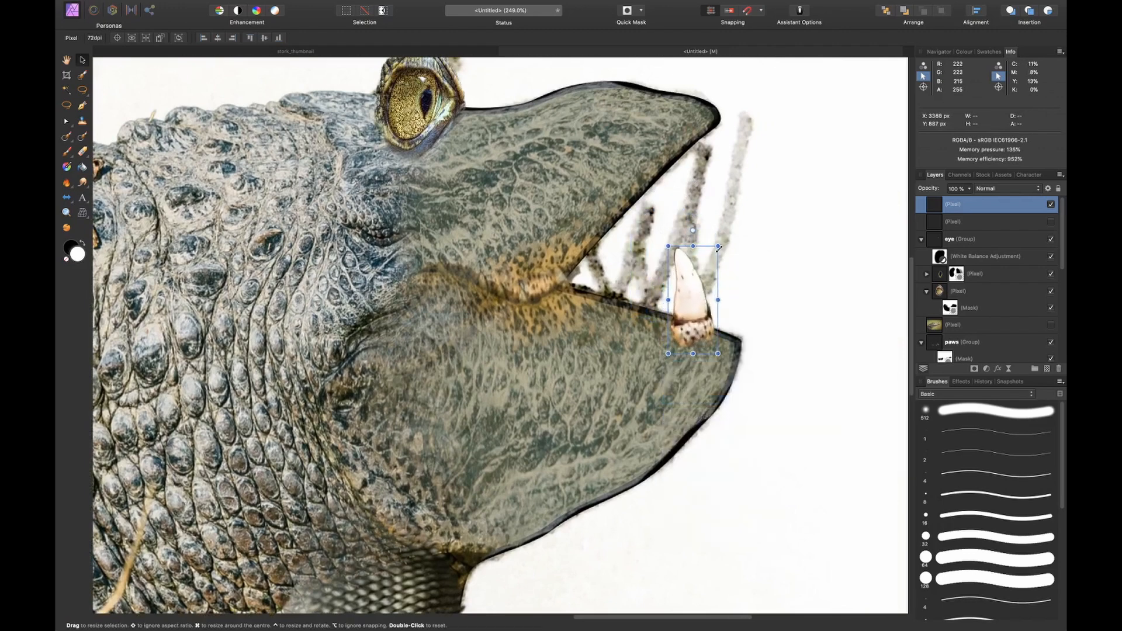
drag(720, 246, 786, 173)
mouse_move(734, 214)
mouse_down()
mouse_move(845, 243)
mouse_move(810, 227)
mouse_move(771, 235)
mouse_move(736, 219)
mouse_up()
Flip the fang vertically and fit it to the tip of the upper jaw at a slightly smaller size
right_click(735, 217)
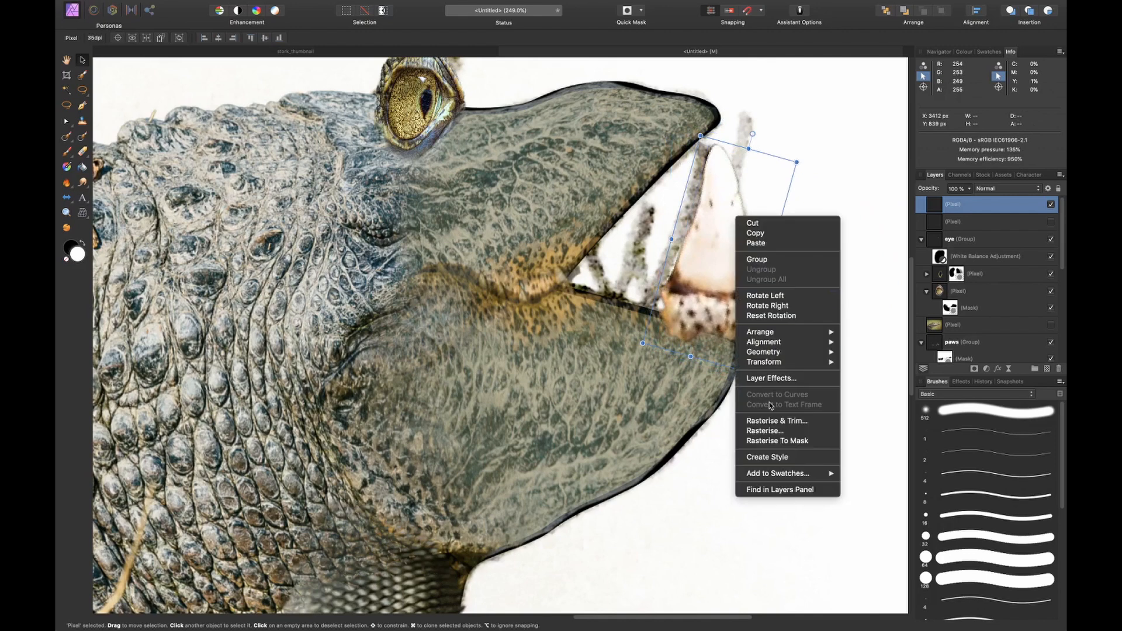
mouse_move(821, 368)
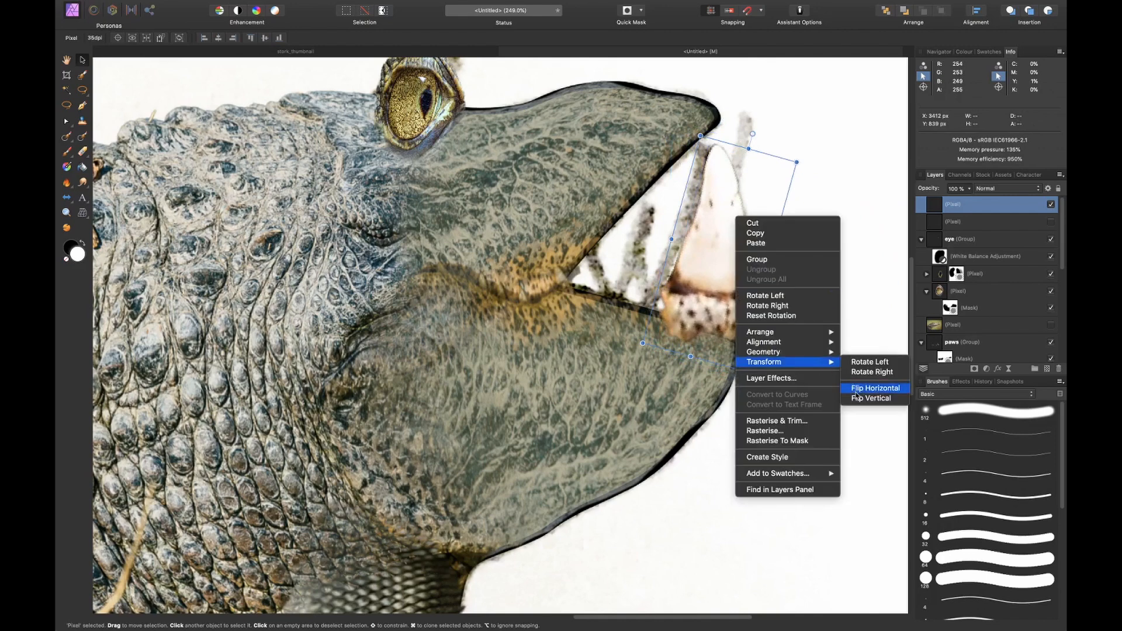
click(857, 400)
scroll(759, 321, down, 3)
scroll(669, 315, up, 4)
drag(639, 258, 619, 191)
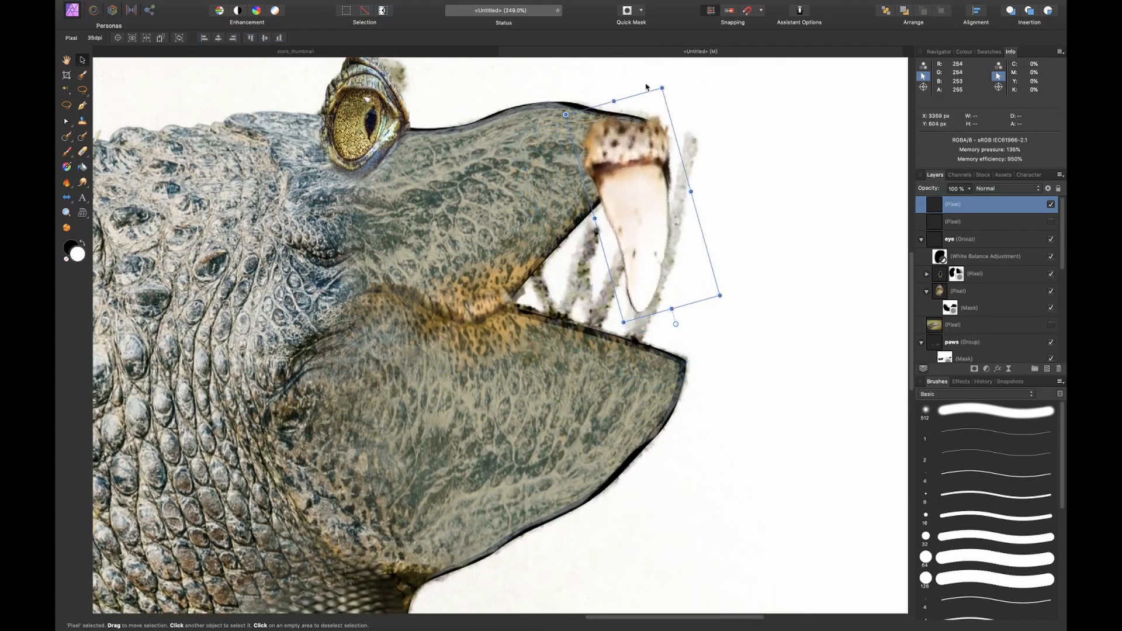
drag(659, 83, 654, 105)
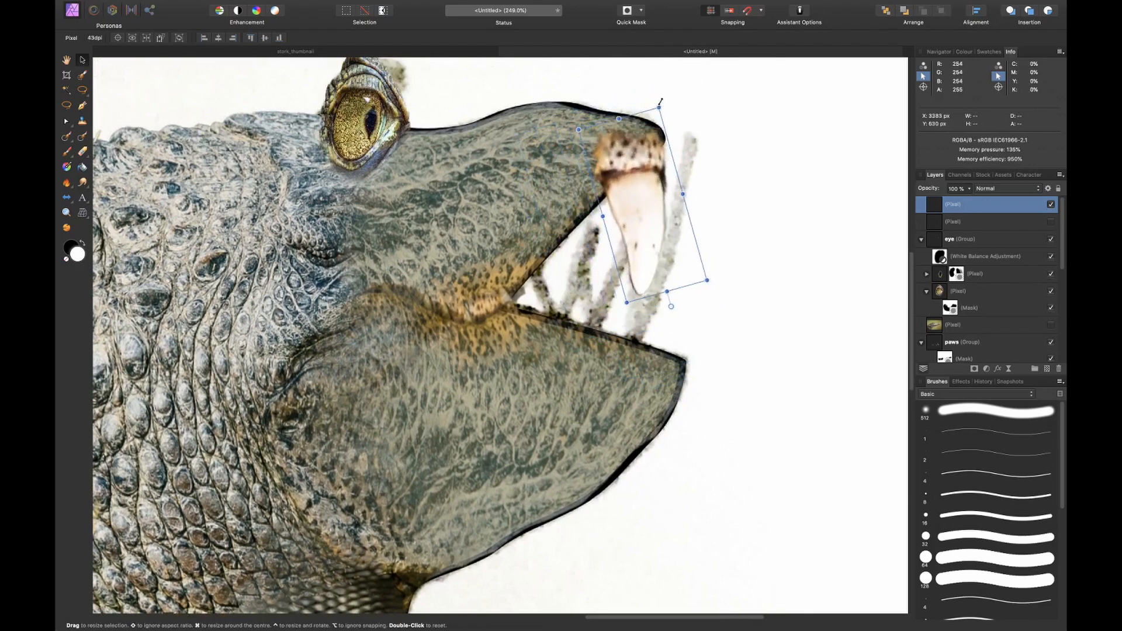
drag(669, 204, 670, 186)
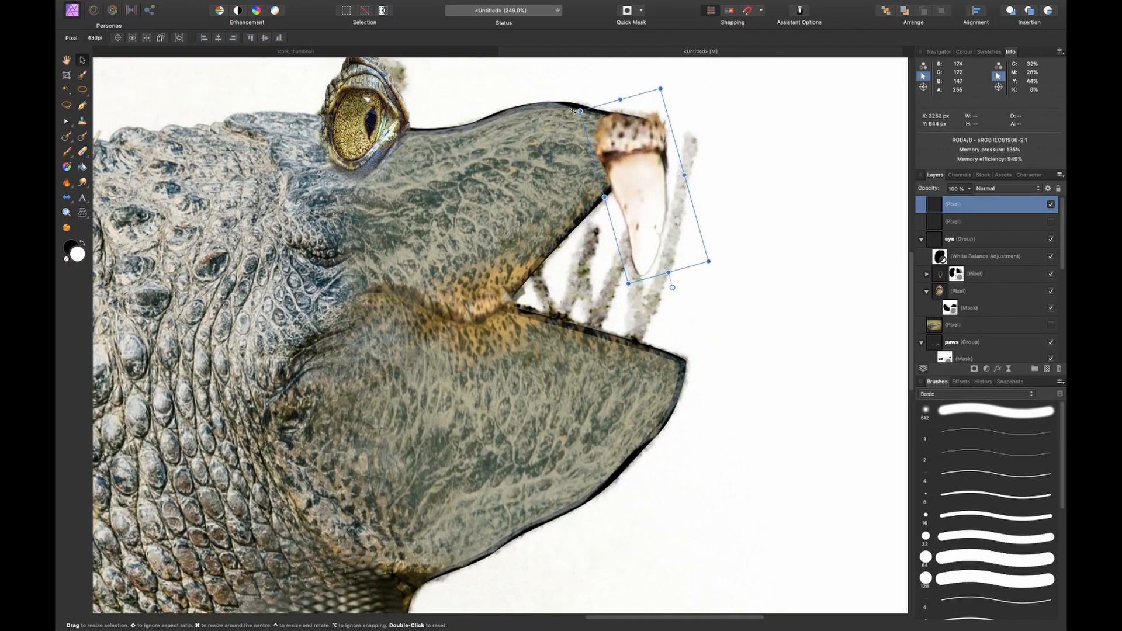
Mesh-warp the fang at the upper jaw's tip into a slim curved tooth reaching the lower jaw, and apply the warp
click(82, 212)
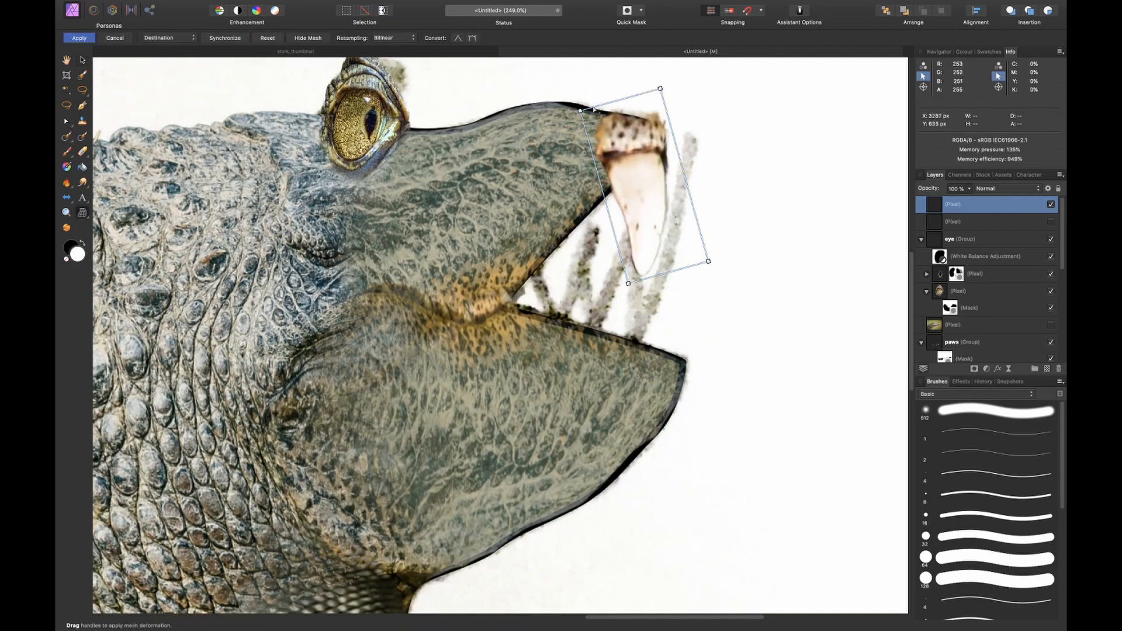
drag(580, 111, 576, 164)
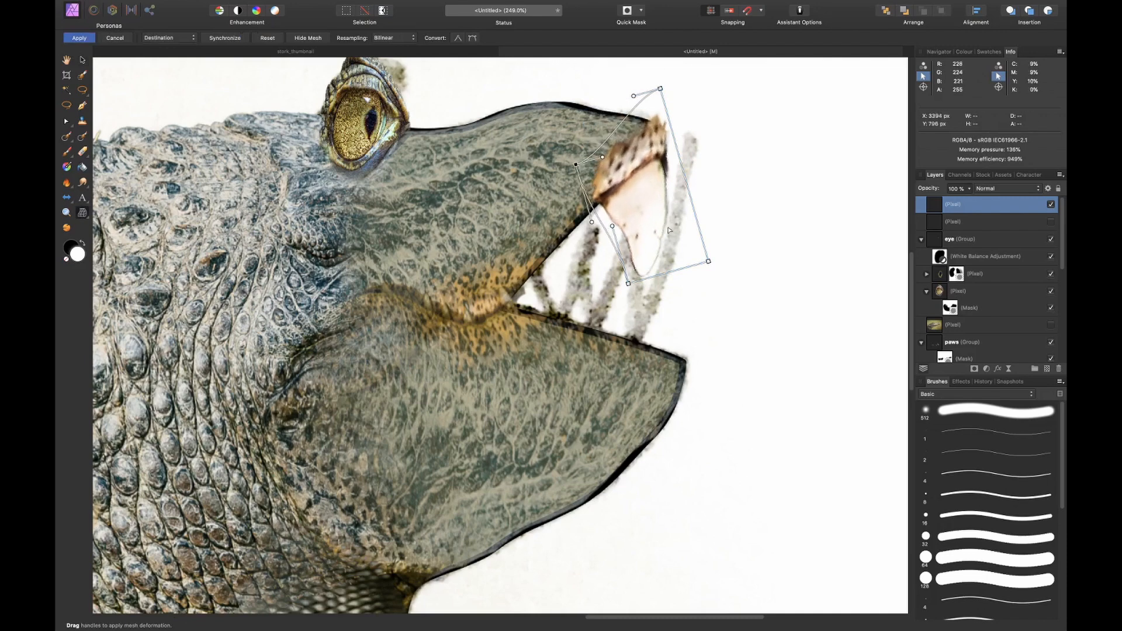
drag(628, 285, 625, 351)
drag(708, 261, 723, 267)
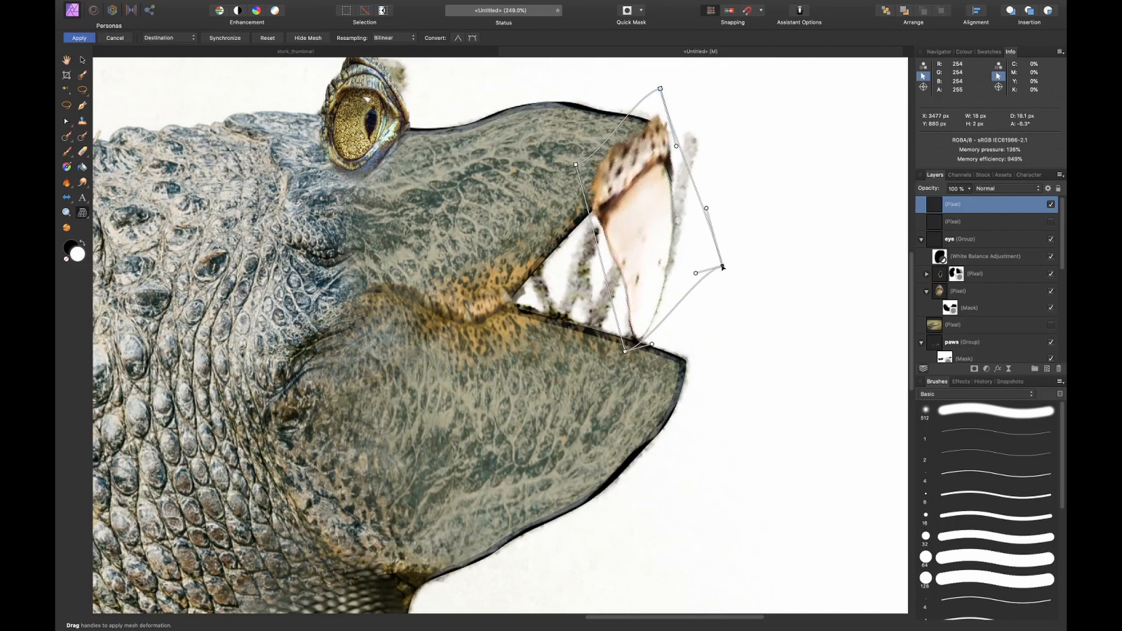
mouse_move(661, 89)
mouse_down()
mouse_move(631, 96)
mouse_move(657, 80)
mouse_up()
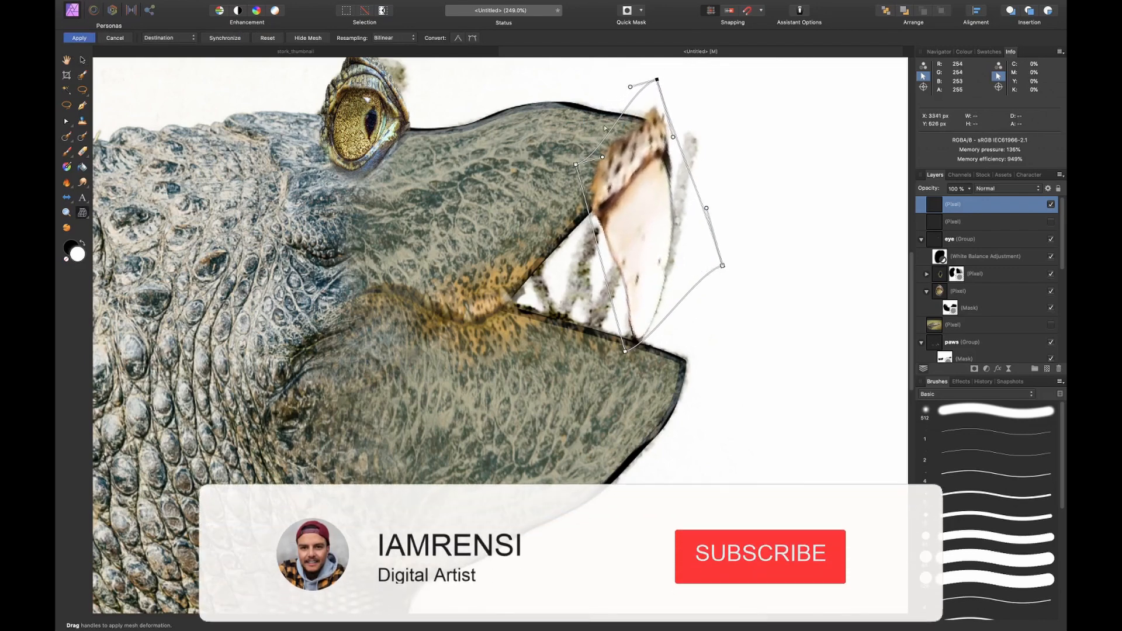
click(575, 165)
drag(576, 165, 621, 115)
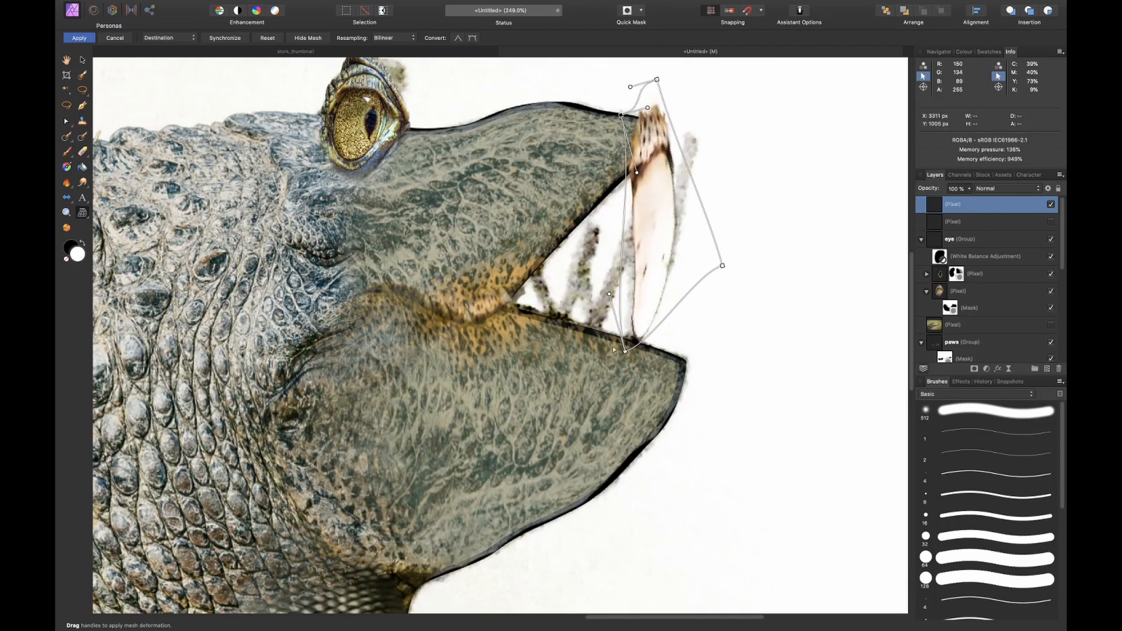
drag(625, 352, 621, 359)
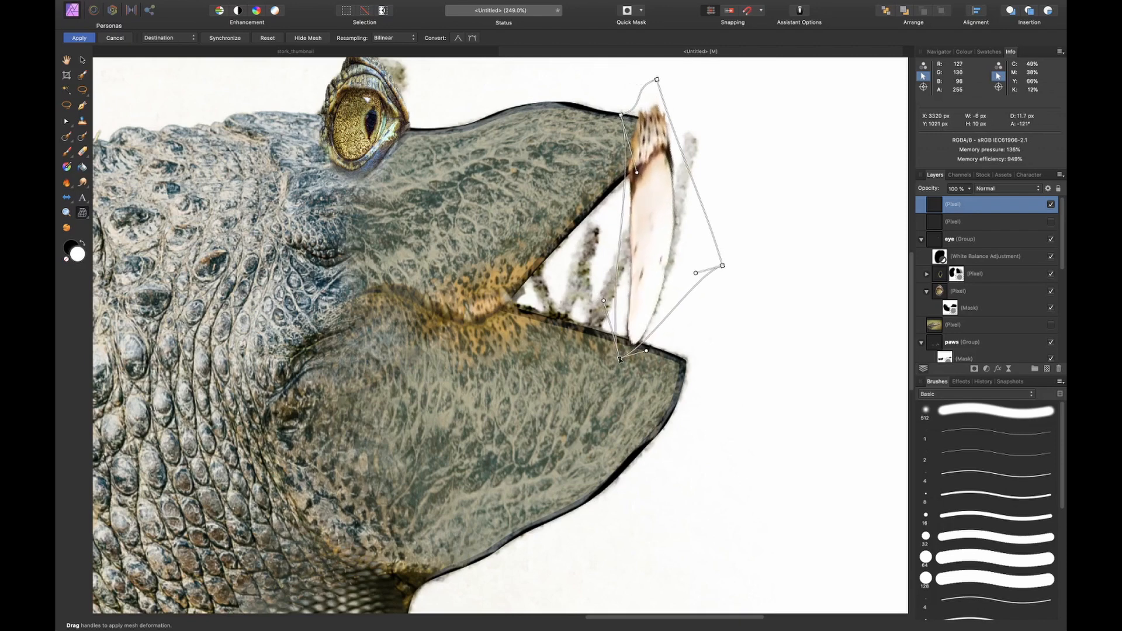
drag(605, 302, 616, 292)
click(621, 115)
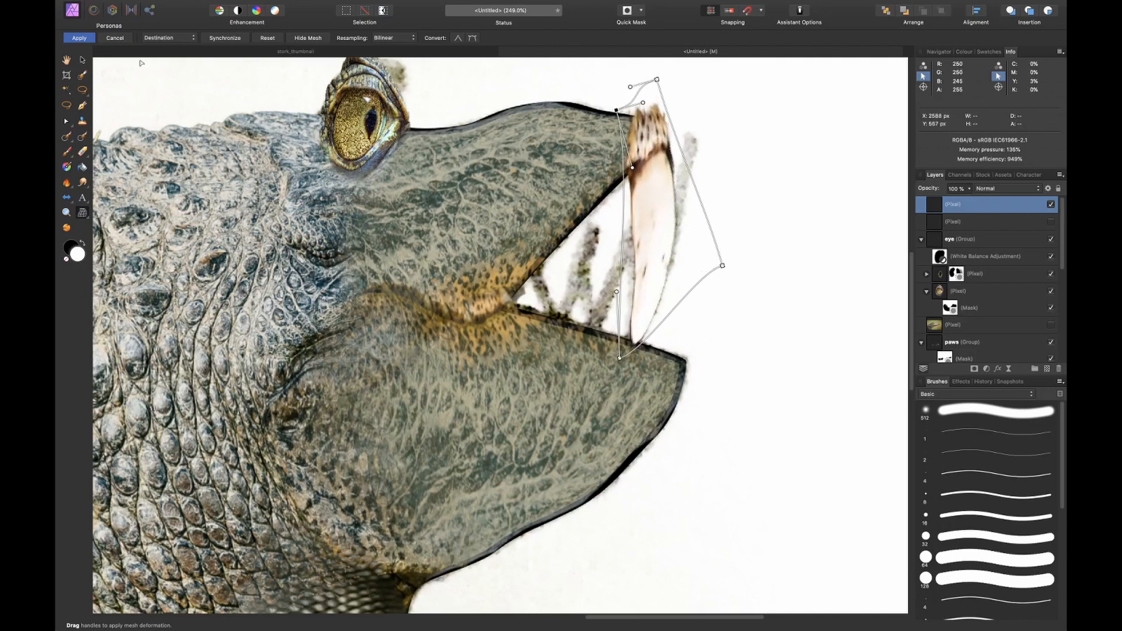
click(79, 38)
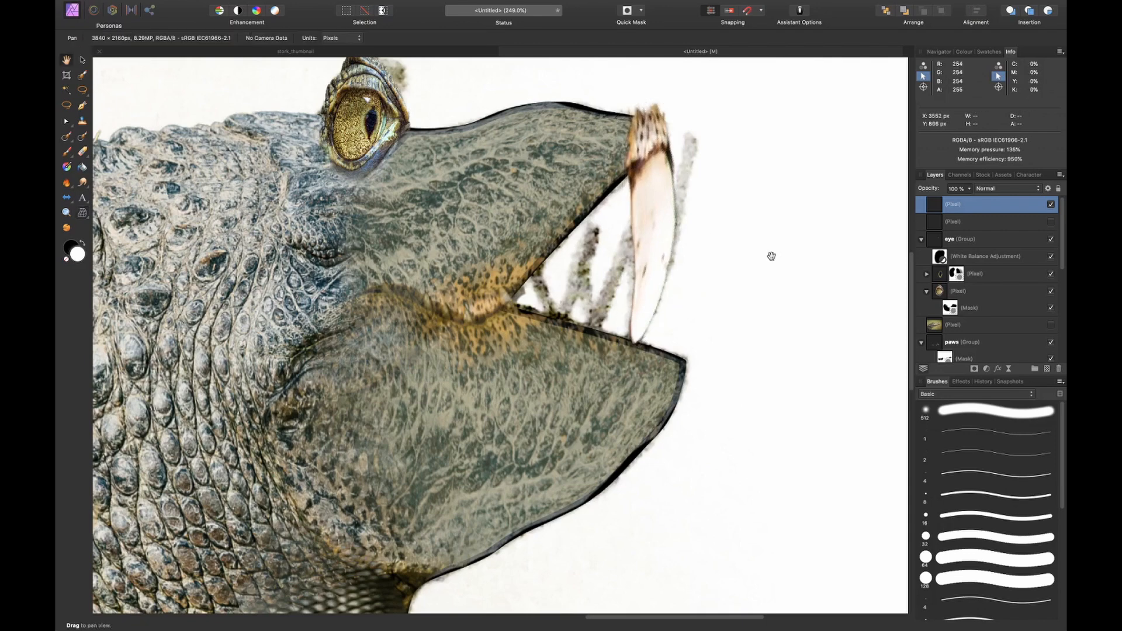
Duplicate the front upper fang, place the copy behind it along the upper jaw, and mesh-warp it to follow the gum line
key(super+j)
key(v)
right_click(664, 232)
mouse_move(717, 378)
click(650, 225)
drag(650, 225, 610, 218)
click(82, 213)
drag(623, 89, 633, 129)
drag(541, 182, 517, 187)
drag(586, 346, 591, 335)
click(80, 38)
Duplicate the second upper tooth, fit a smaller copy nearer the corner of the mouth, and mesh-warp it to the jaw edge
key(super+j)
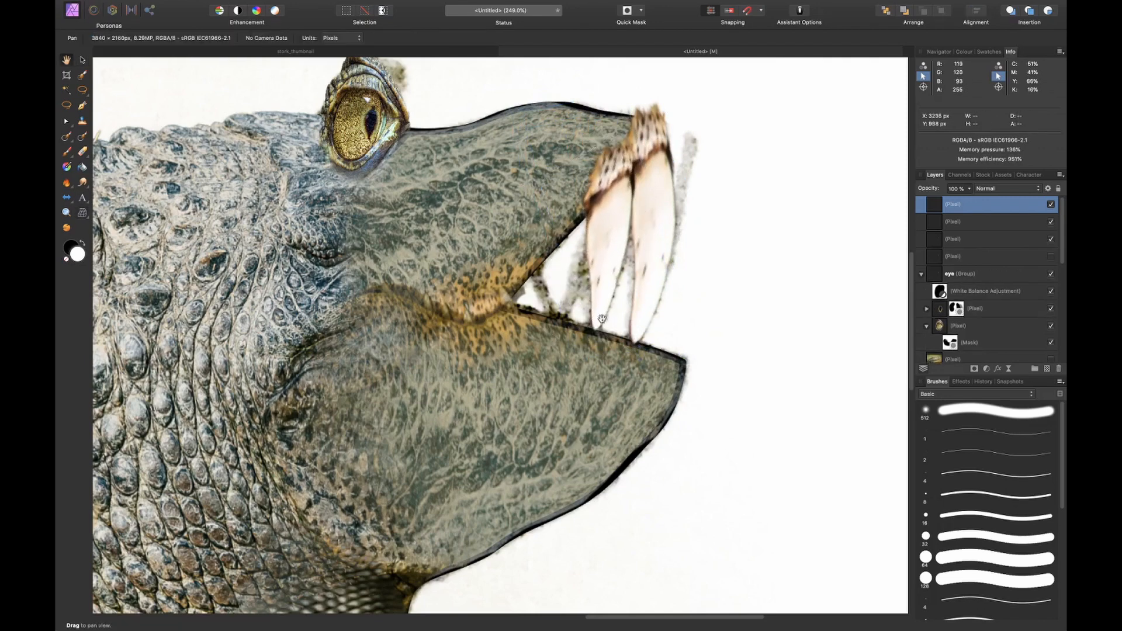
key(v)
drag(630, 244, 591, 286)
drag(603, 165, 593, 162)
click(82, 213)
drag(560, 378, 552, 326)
drag(498, 215, 474, 254)
drag(582, 181, 584, 174)
click(79, 38)
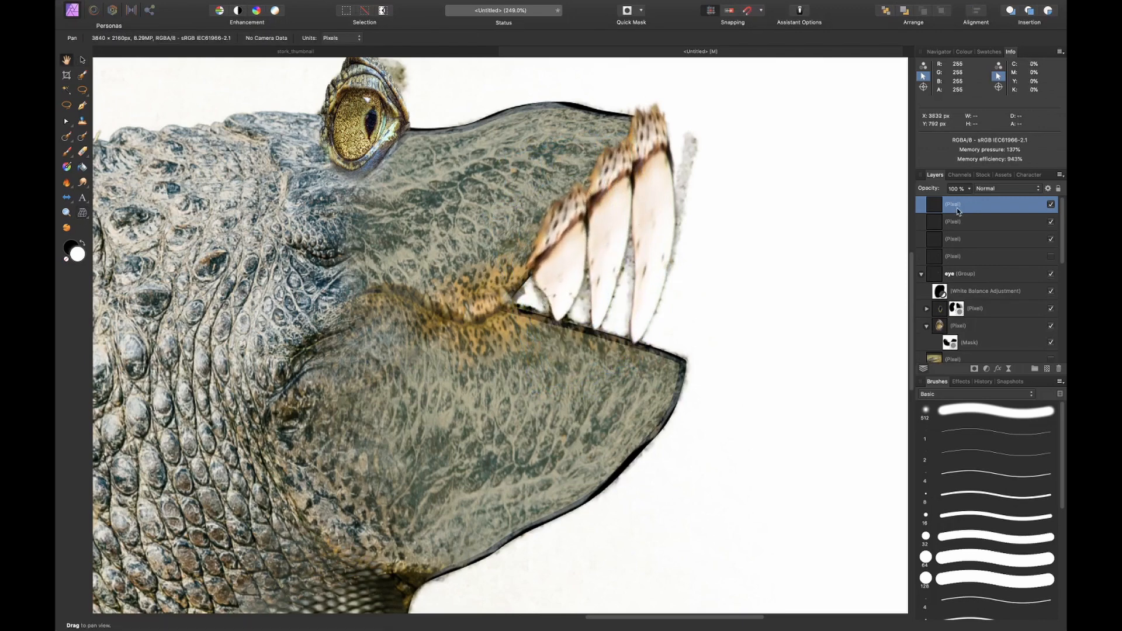
Duplicate the second upper tooth, flip the copy vertically onto the lower jaw, and place its layer beneath the upper teeth
click(992, 223)
key(ctrl+j)
key(v)
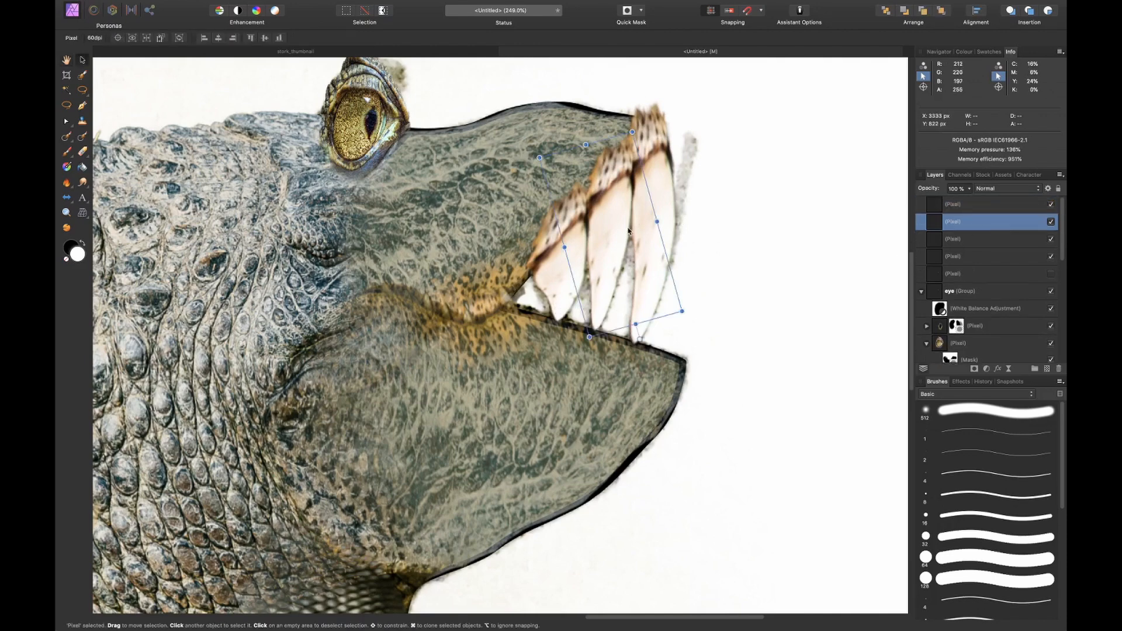
right_click(631, 229)
mouse_move(657, 372)
click(762, 407)
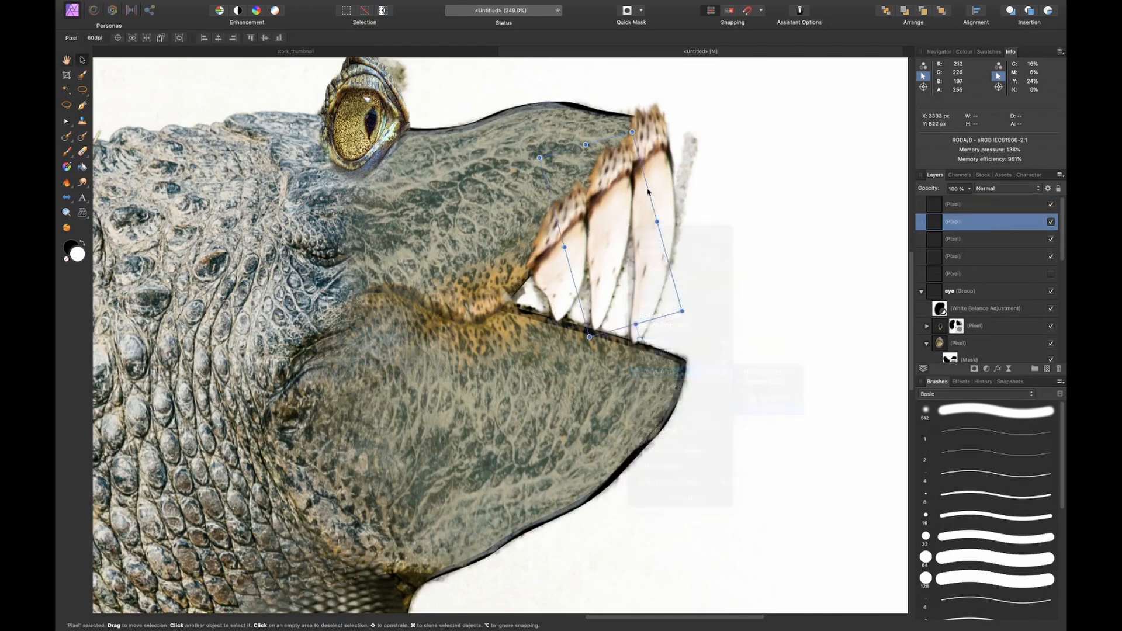
drag(640, 130, 662, 139)
drag(616, 236, 632, 321)
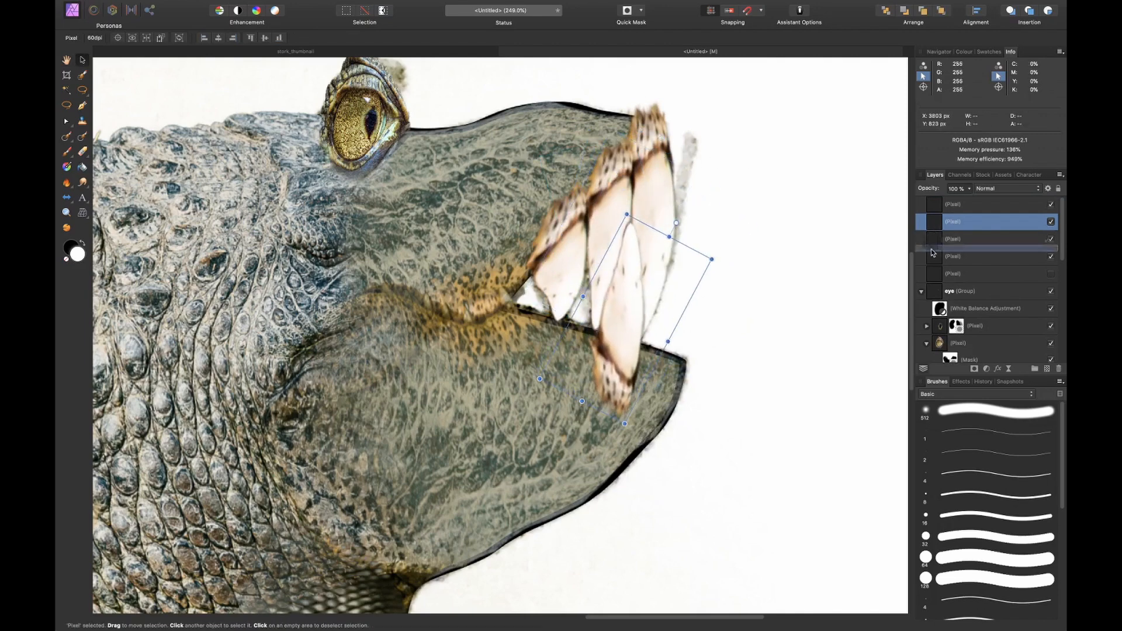
drag(935, 228, 938, 282)
Mesh-warp the lower tooth into a shorter, narrower shape seated on the lower jaw edge, and apply the warp
click(82, 213)
drag(625, 424, 626, 375)
drag(627, 215, 623, 247)
drag(712, 259, 692, 260)
drag(626, 375, 616, 373)
drag(536, 380, 556, 380)
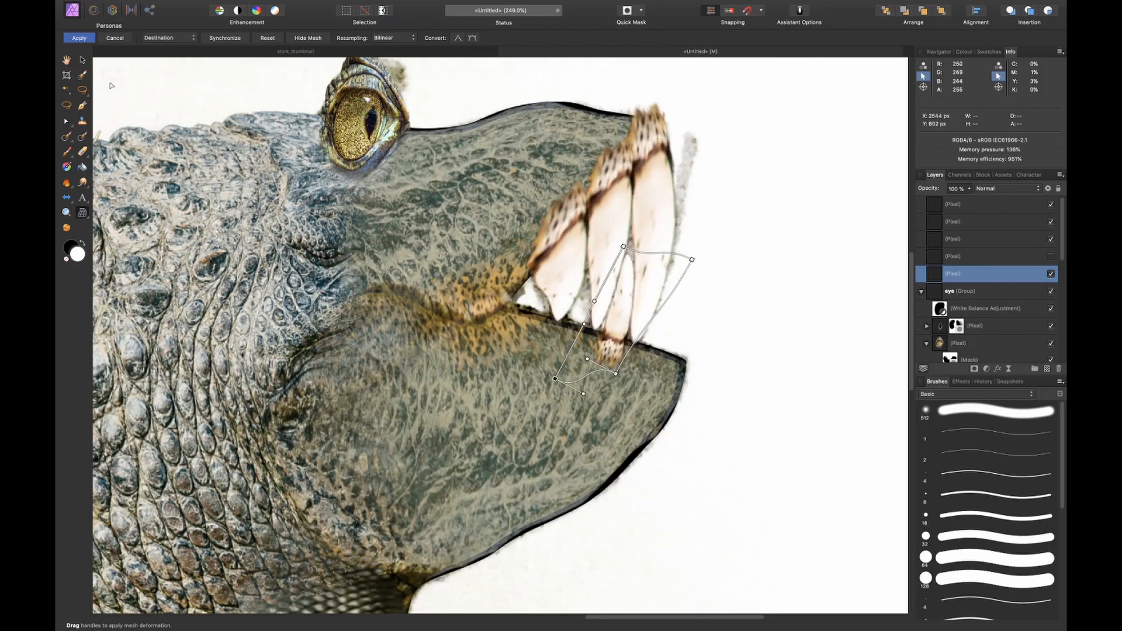
click(91, 38)
Duplicate the lower tooth twice, fitting smaller copies behind it along the lower jaw and at the corner of the mouth
key(super+j)
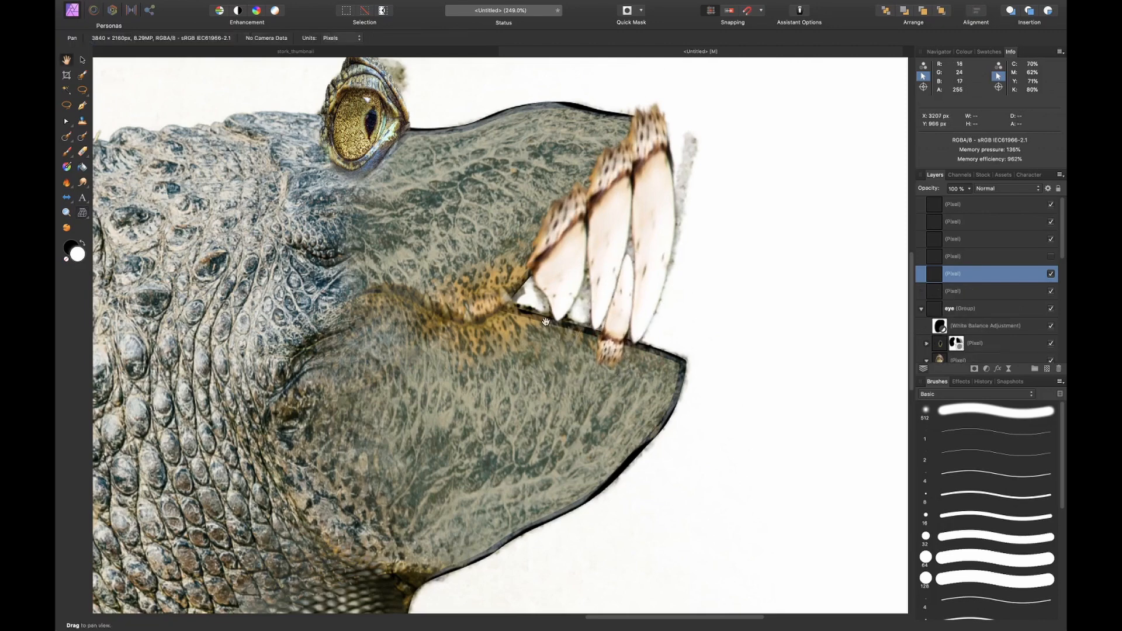
key(v)
drag(631, 303, 594, 291)
drag(608, 242, 608, 273)
drag(543, 356, 538, 355)
drag(608, 318, 609, 308)
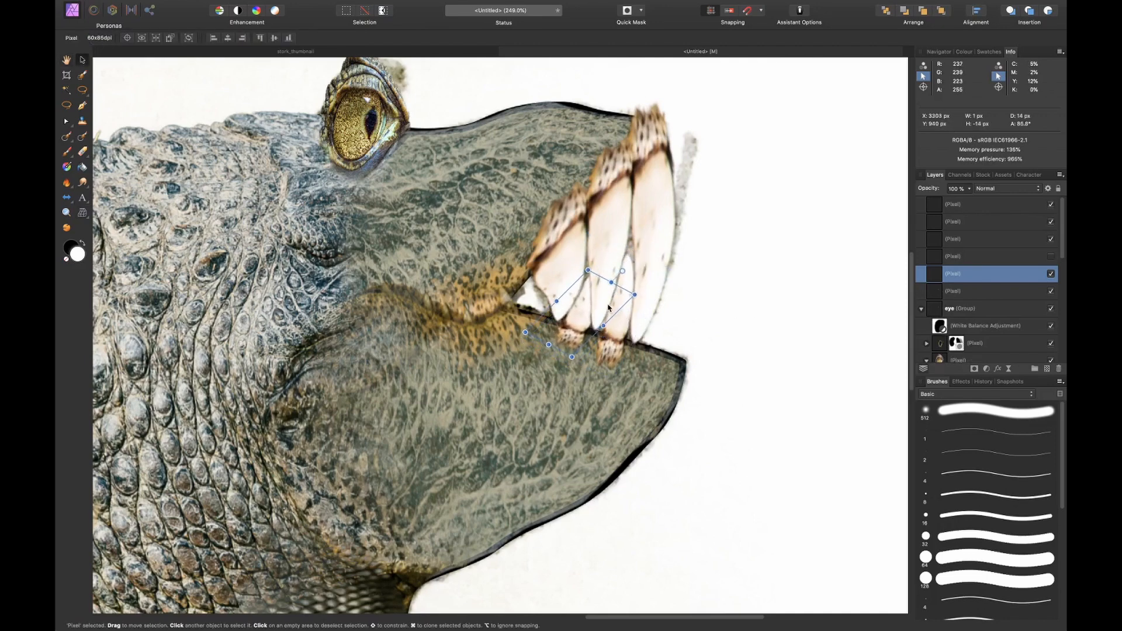
key(super+j)
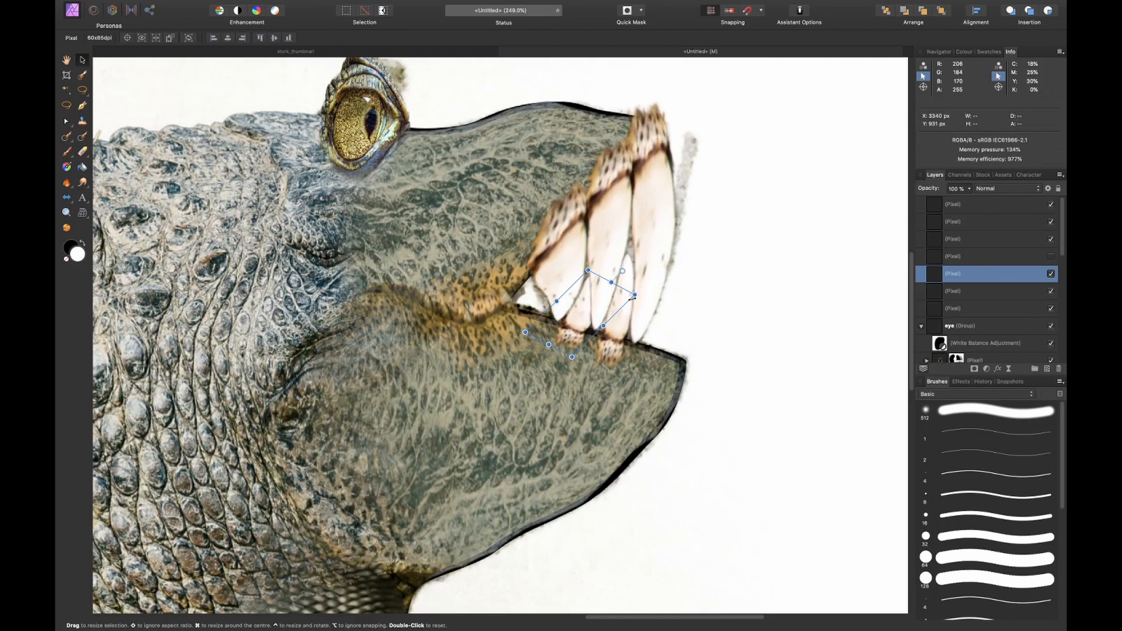
drag(606, 301, 539, 300)
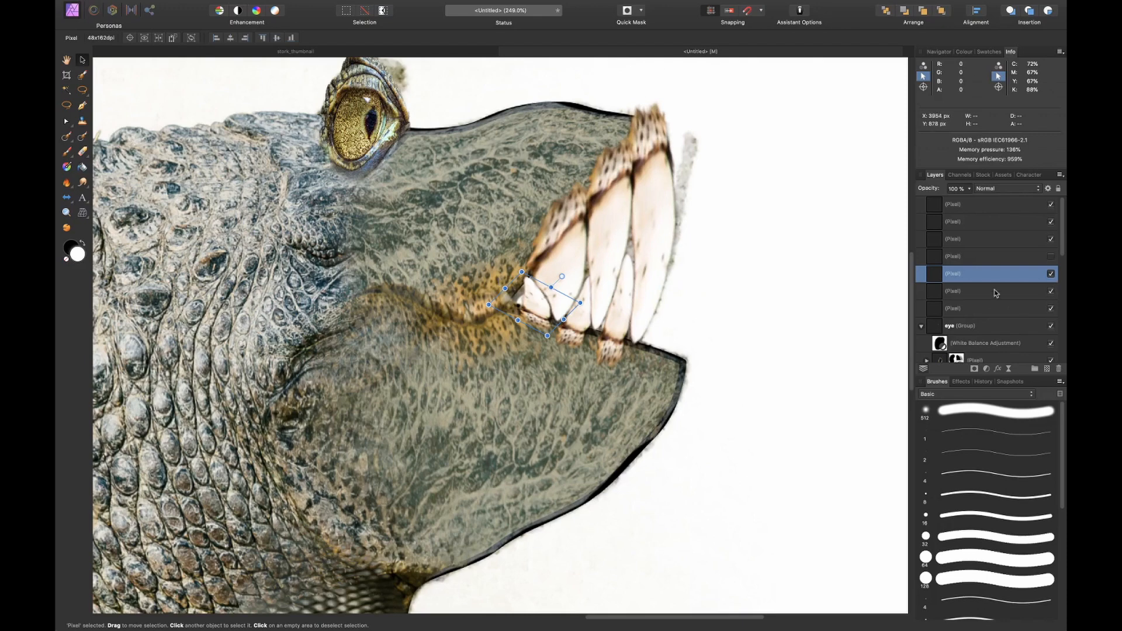
Group the three upper tooth layers and name the group "upper teeth"
click(967, 308)
shift+click(1004, 207)
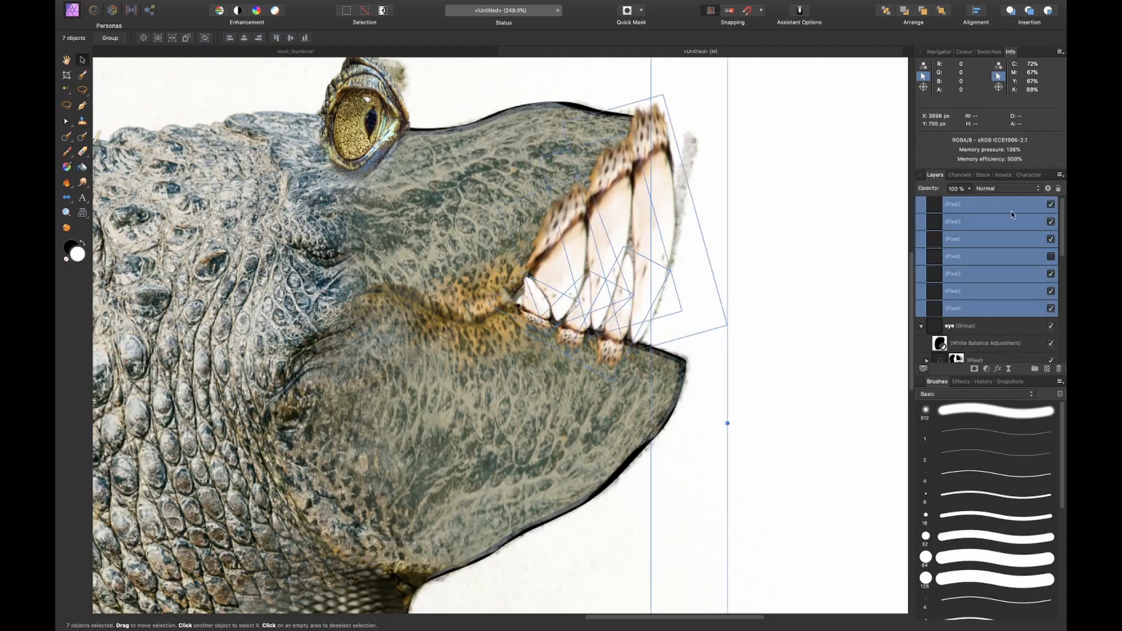
click(1016, 260)
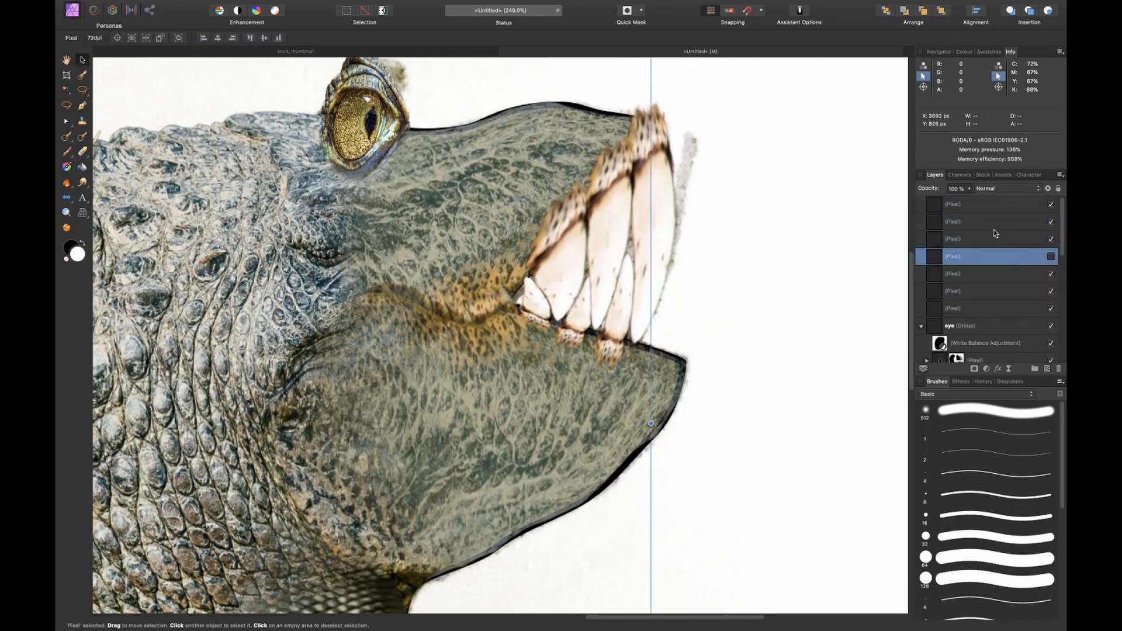
click(996, 236)
click(994, 191)
click(994, 189)
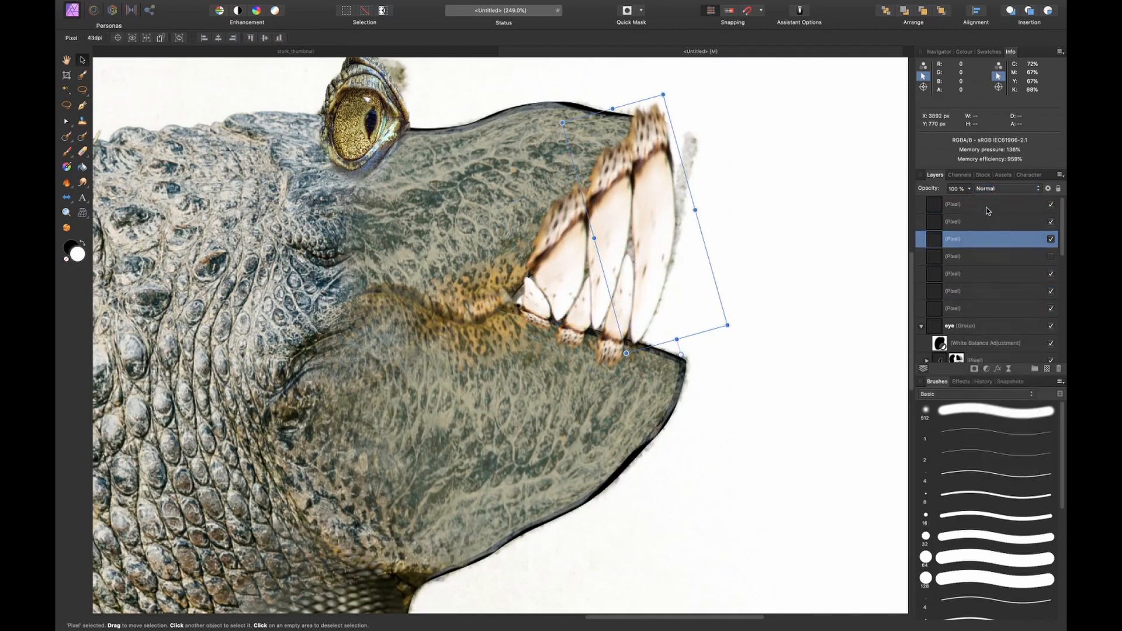
shift+click(1023, 209)
click(1051, 205)
click(1051, 205)
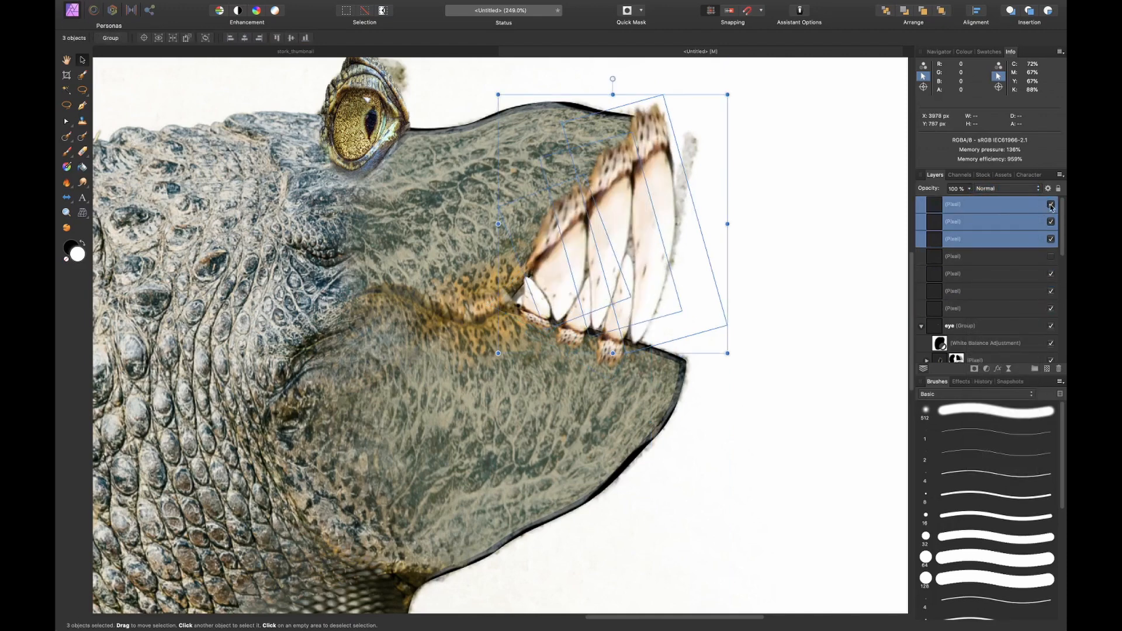
key(super+g)
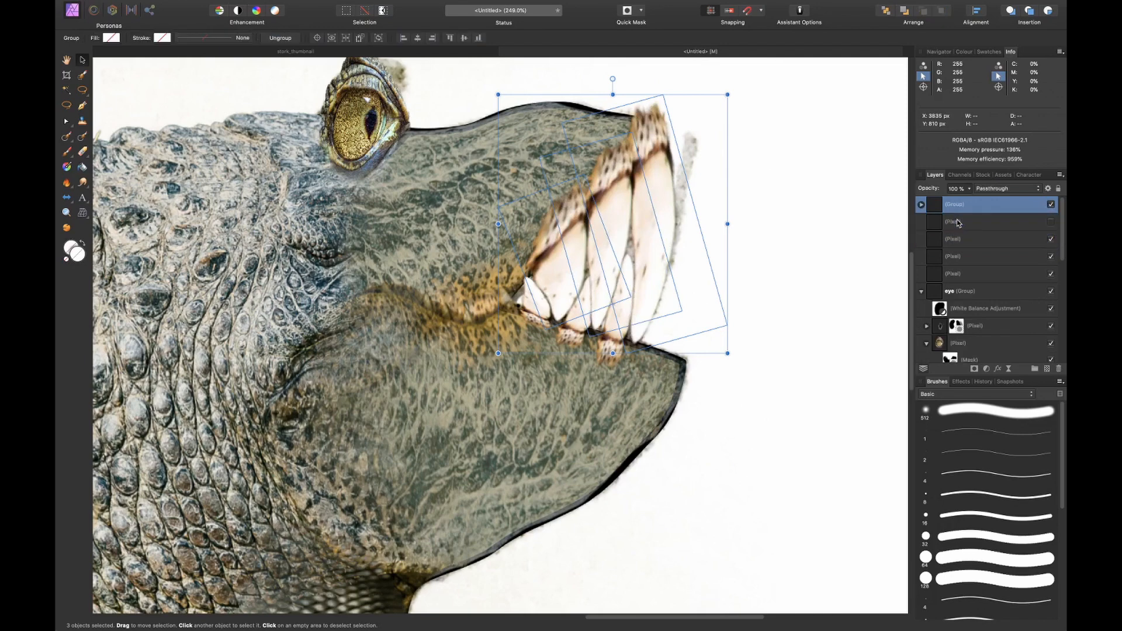
double_click(955, 205)
text(upper teeth)
key(Return)
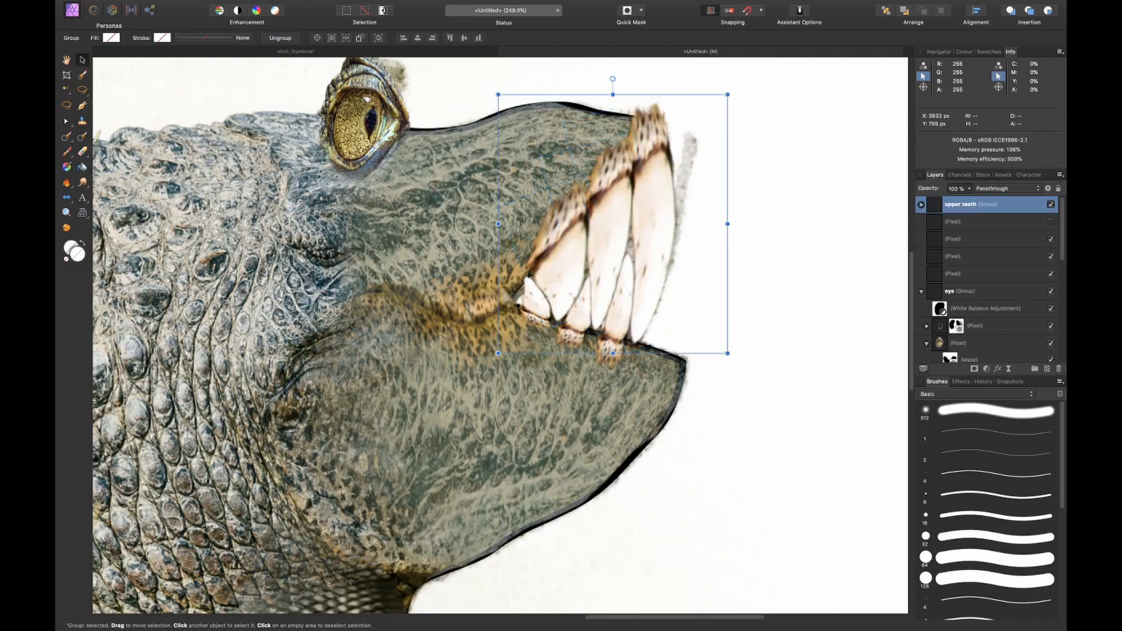
Delete the hidden jaw photo layer, and group the three lower tooth layers as "lower teeth"
click(985, 224)
key(Delete)
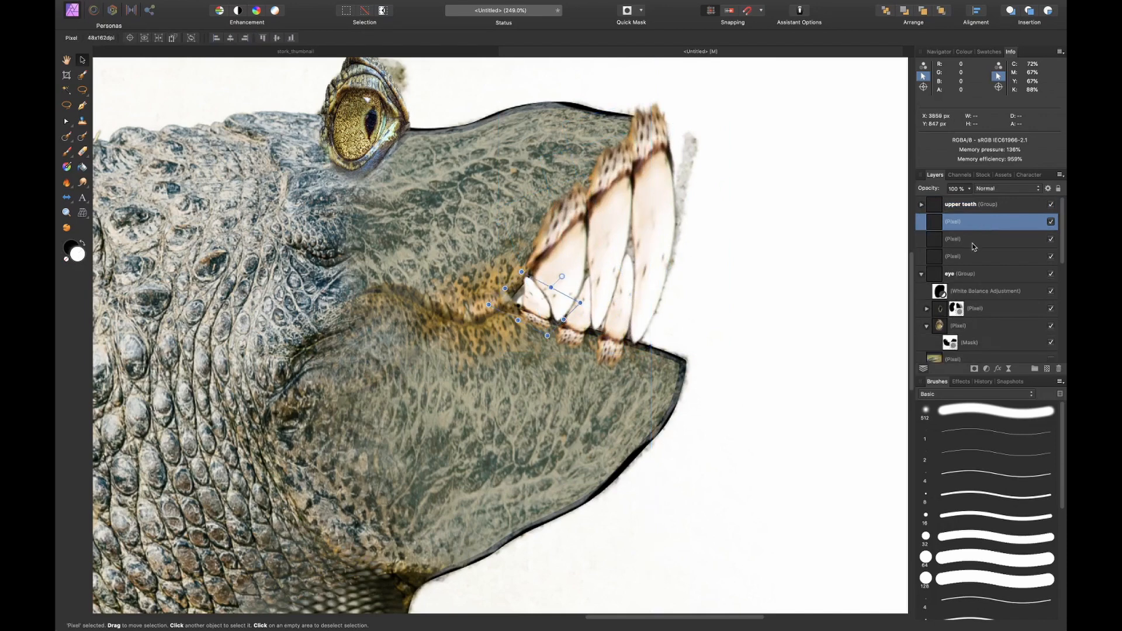
shift+click(979, 249)
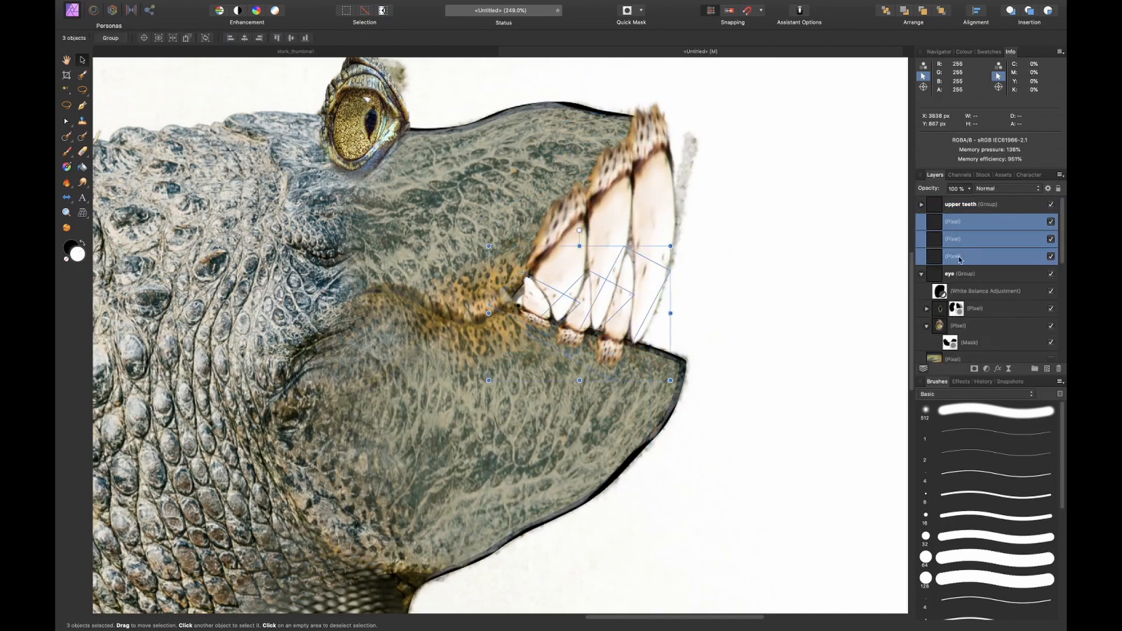
key(super+g)
double_click(954, 228)
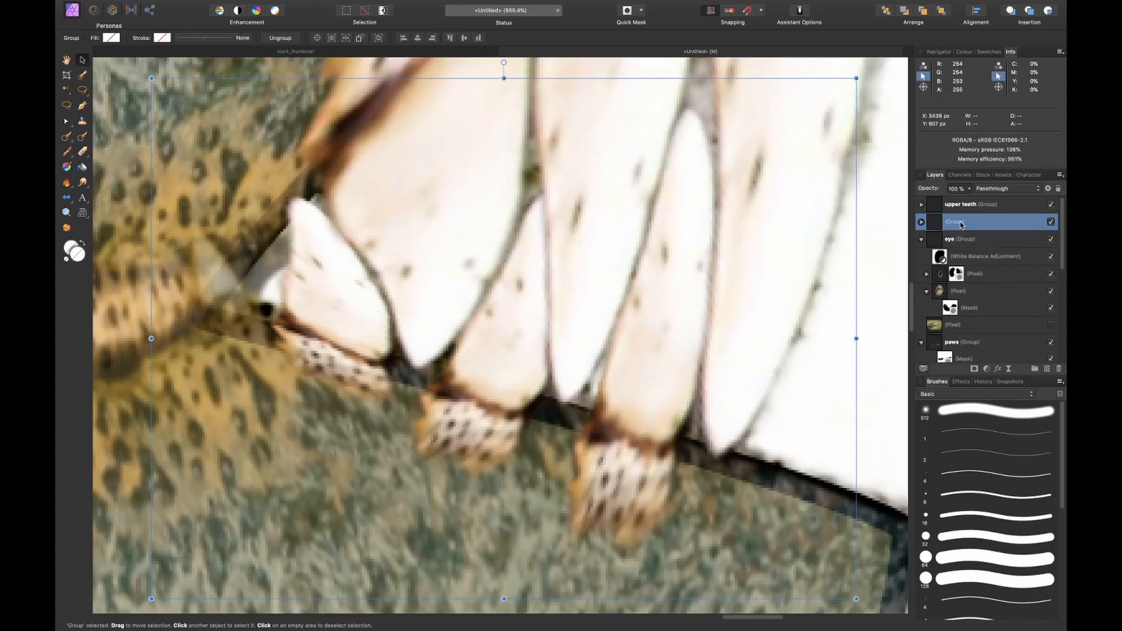
click(960, 222)
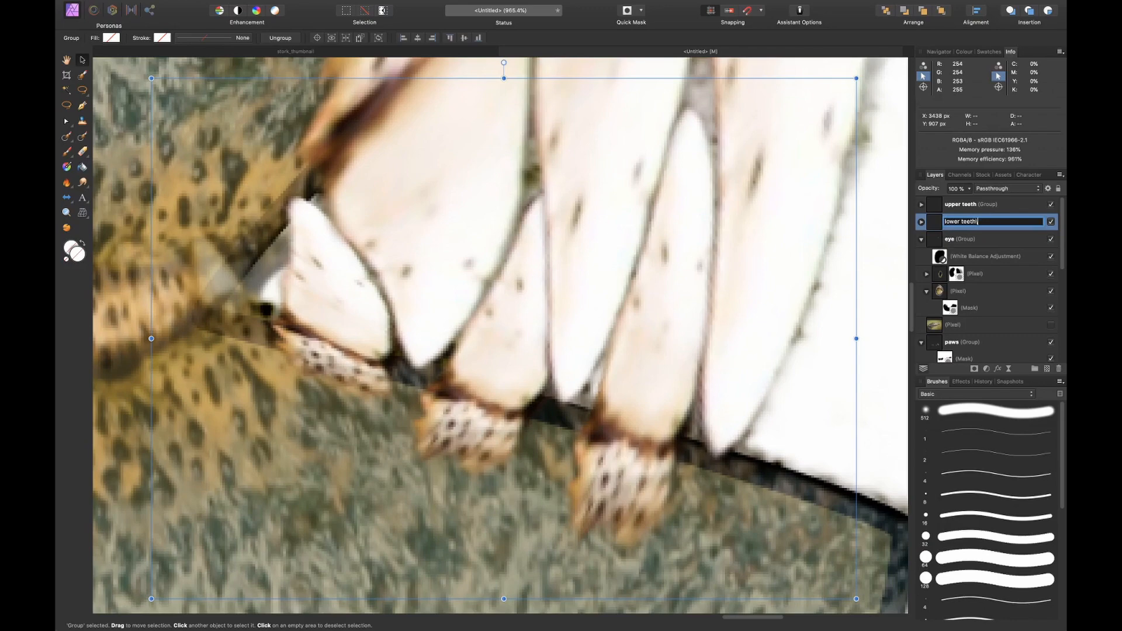
text(lower teeth)
key(Return)
Group the upper teeth and lower teeth groups together, add a mask to the combined group, and activate the Paint Brush
key(super+0)
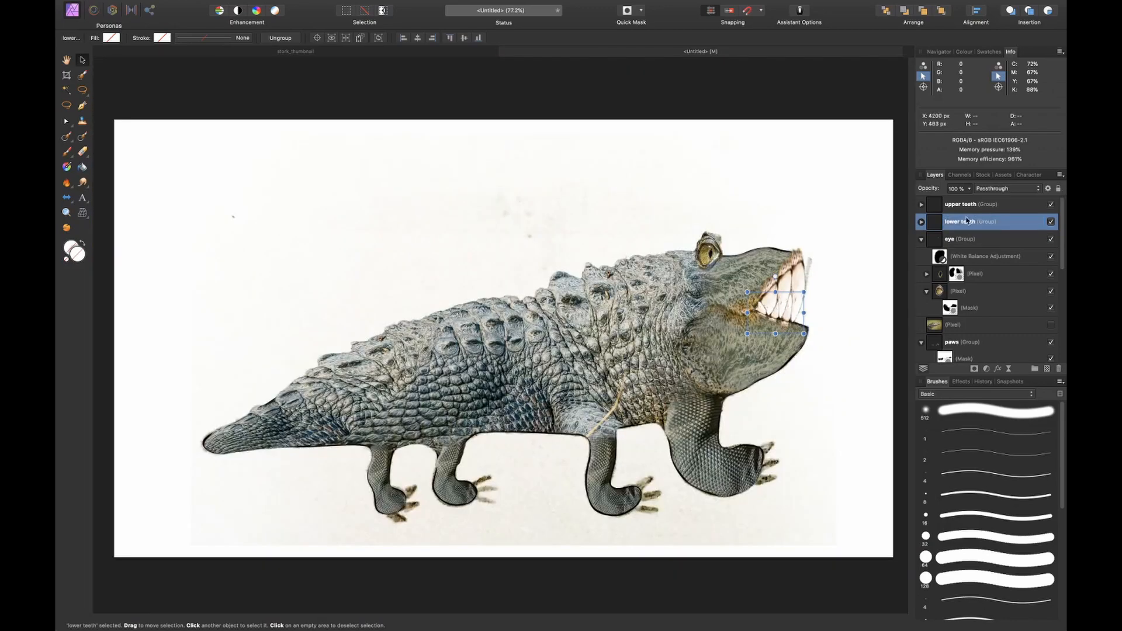
scroll(699, 319, up, 5)
scroll(699, 318, right, 6)
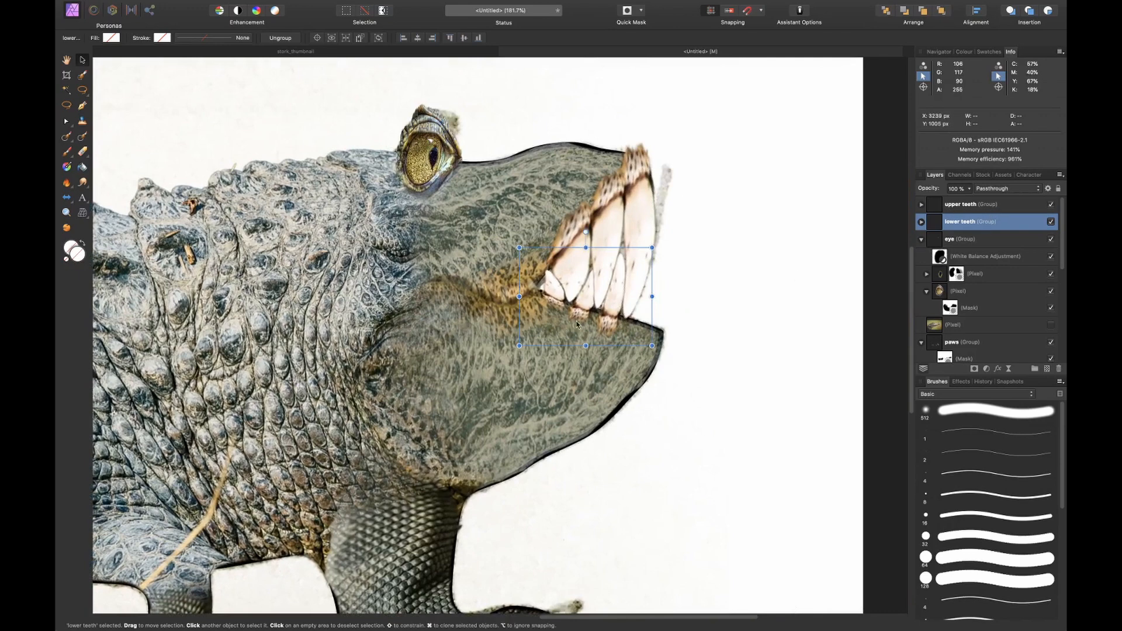
scroll(577, 325, up, 4)
scroll(572, 330, up, 3)
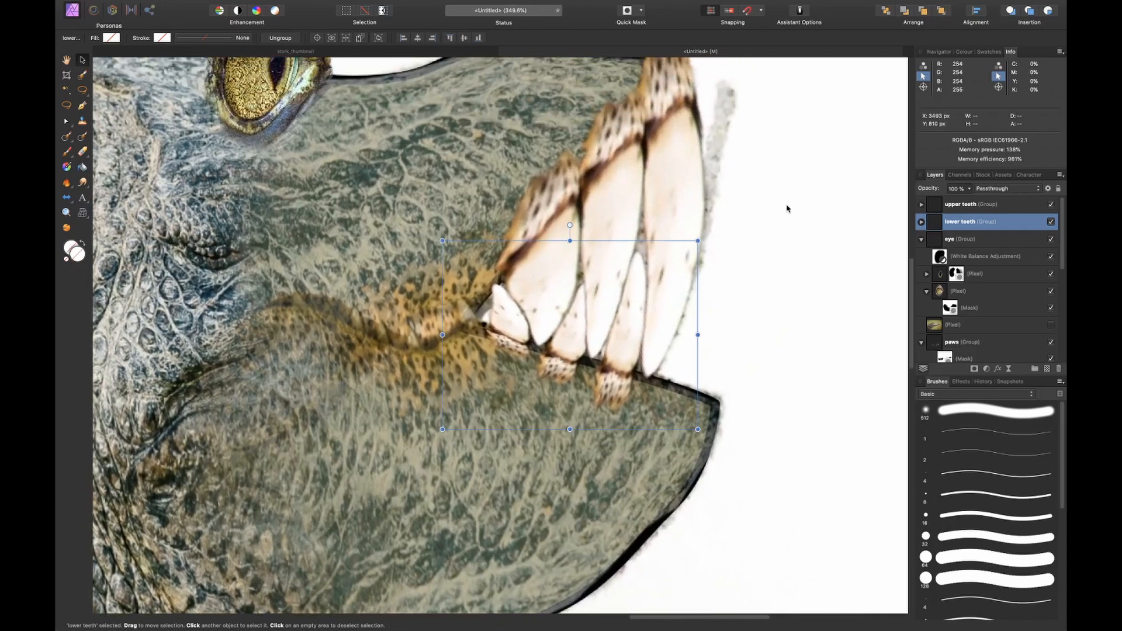
shift+click(975, 210)
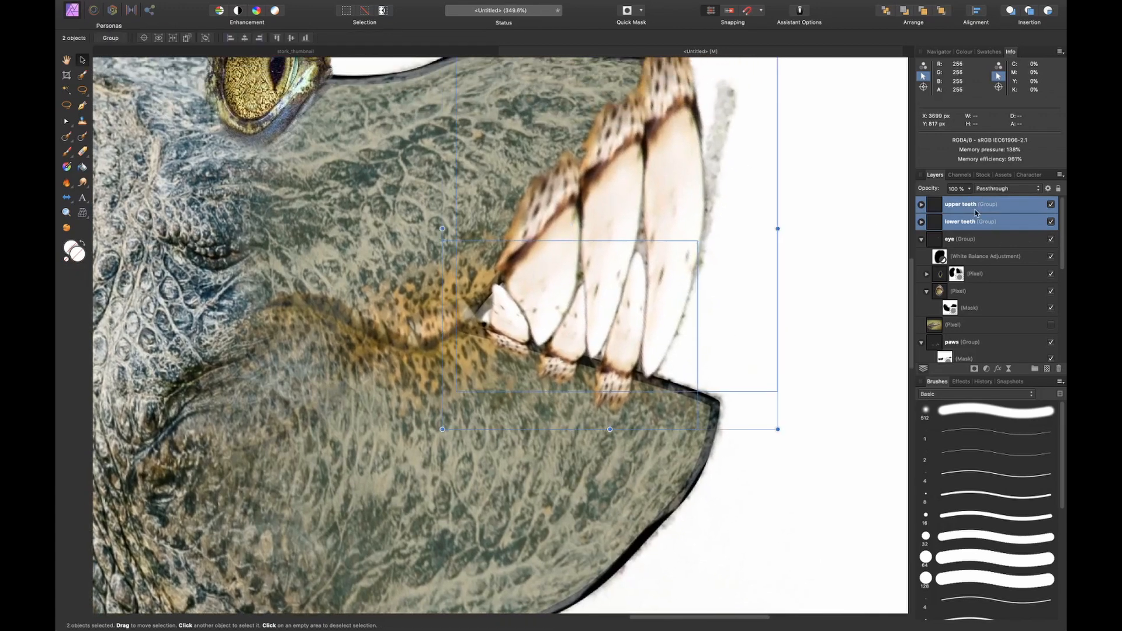
key(super+g)
click(921, 204)
click(1050, 205)
click(1051, 205)
click(974, 370)
key(b)
scroll(759, 170, up, 2)
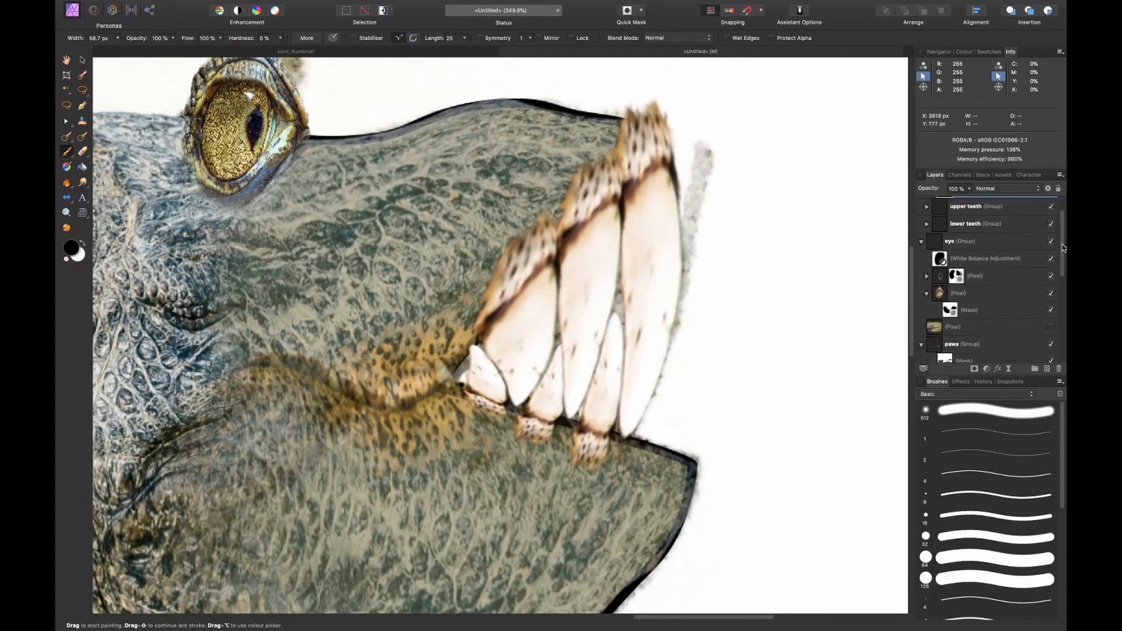
Rename the combined group "teeth", and collapse it and the eye group in the layer list
click(920, 206)
double_click(976, 204)
key(Return)
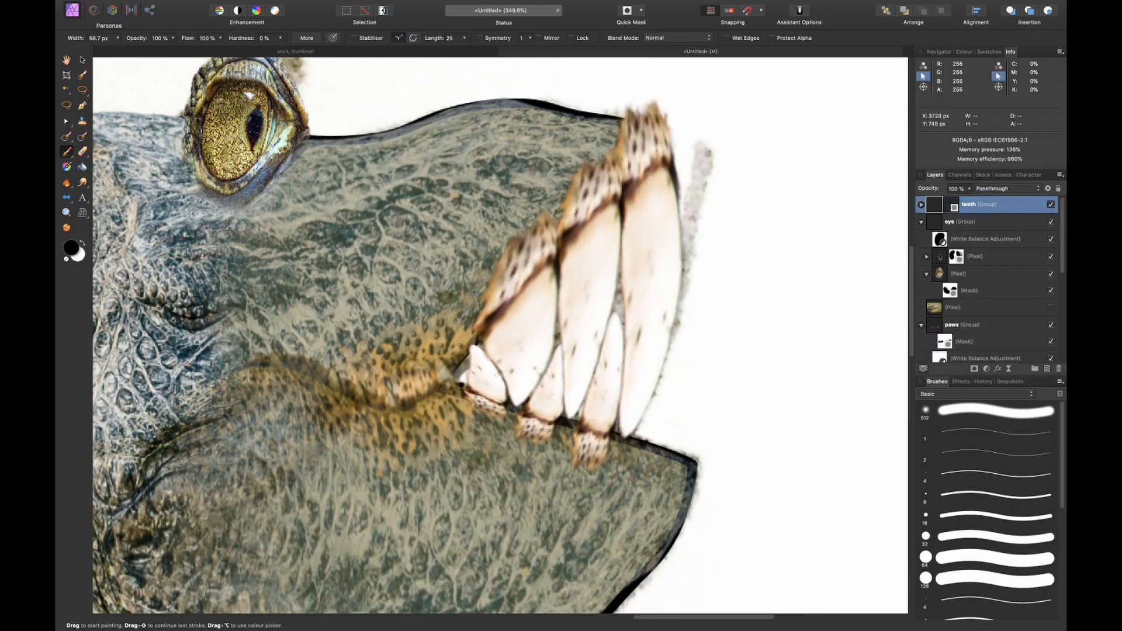
click(921, 222)
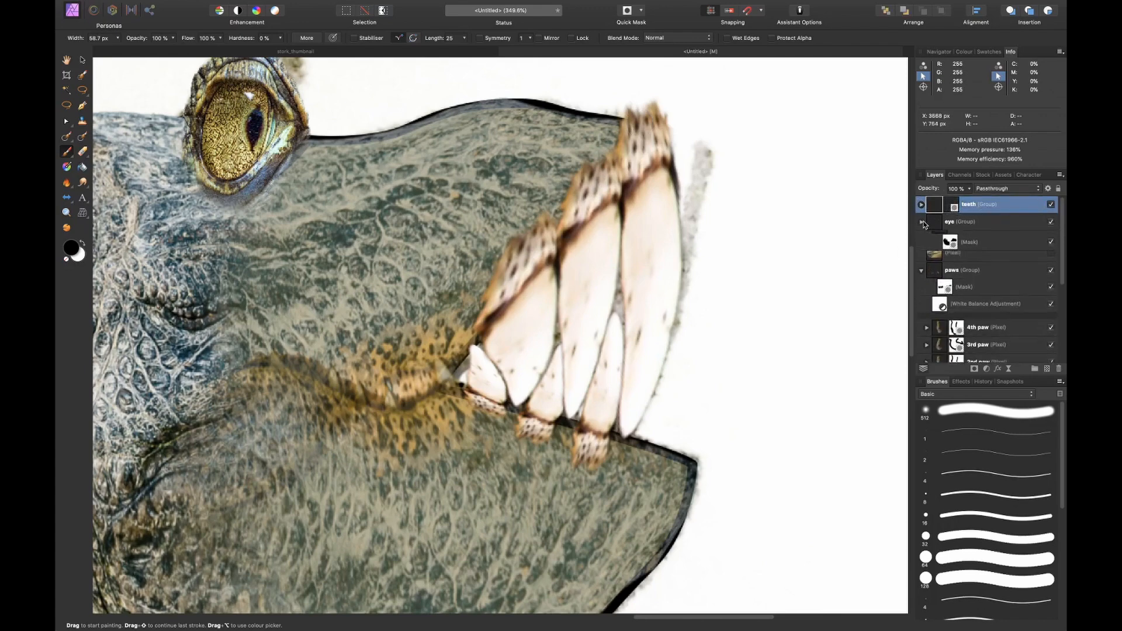
Collapse the paws group and move the teeth group beneath the upper jaw layer
click(921, 257)
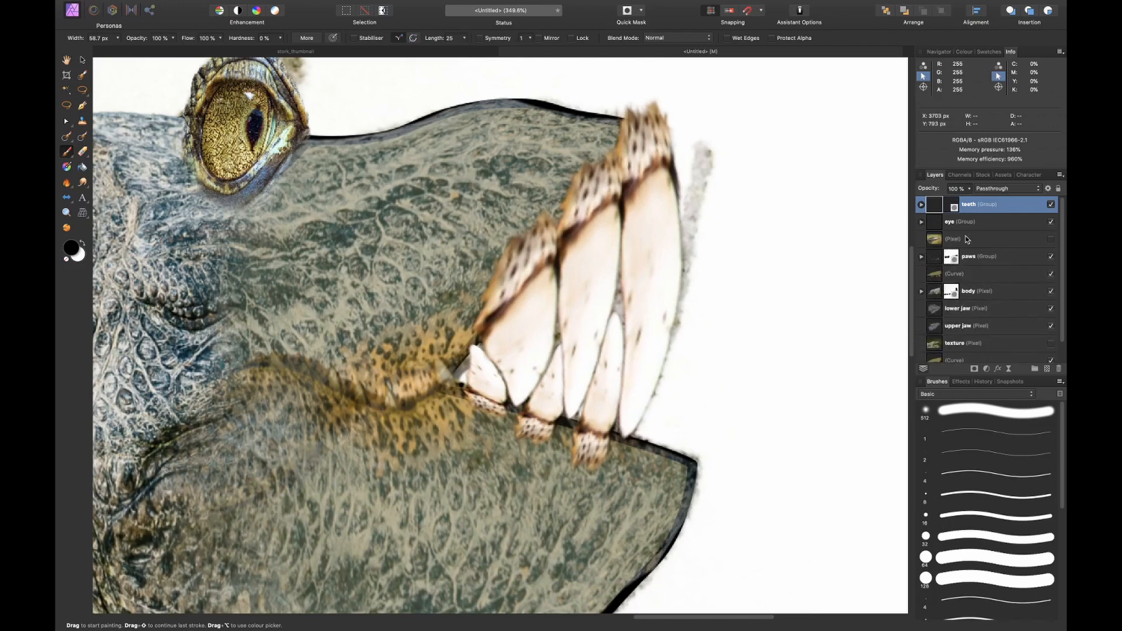
drag(931, 205, 925, 340)
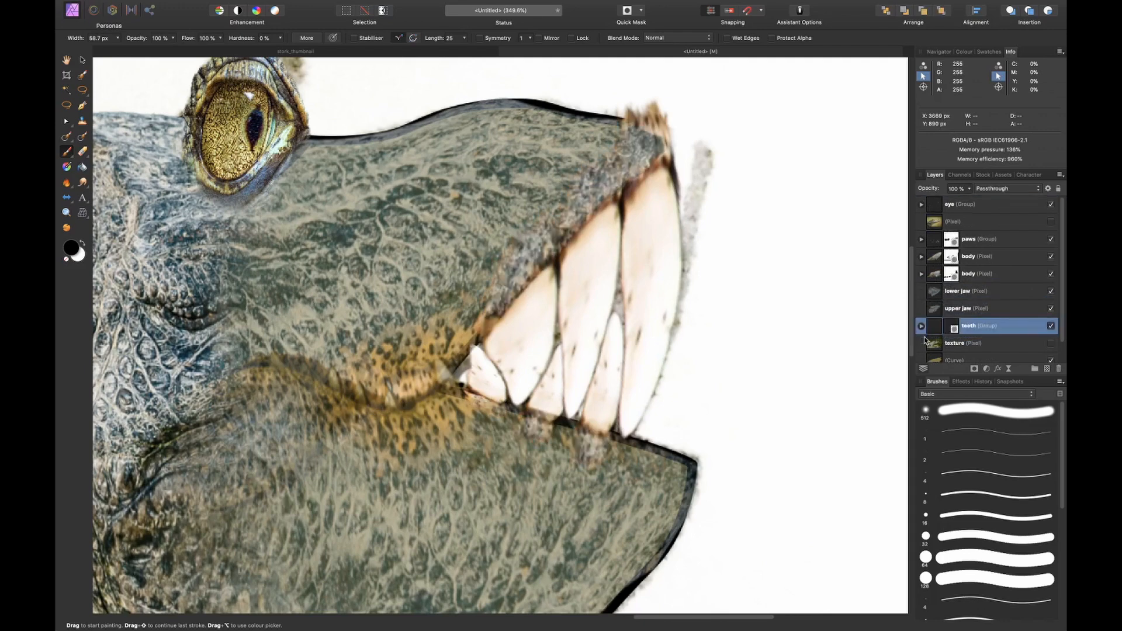
key(v)
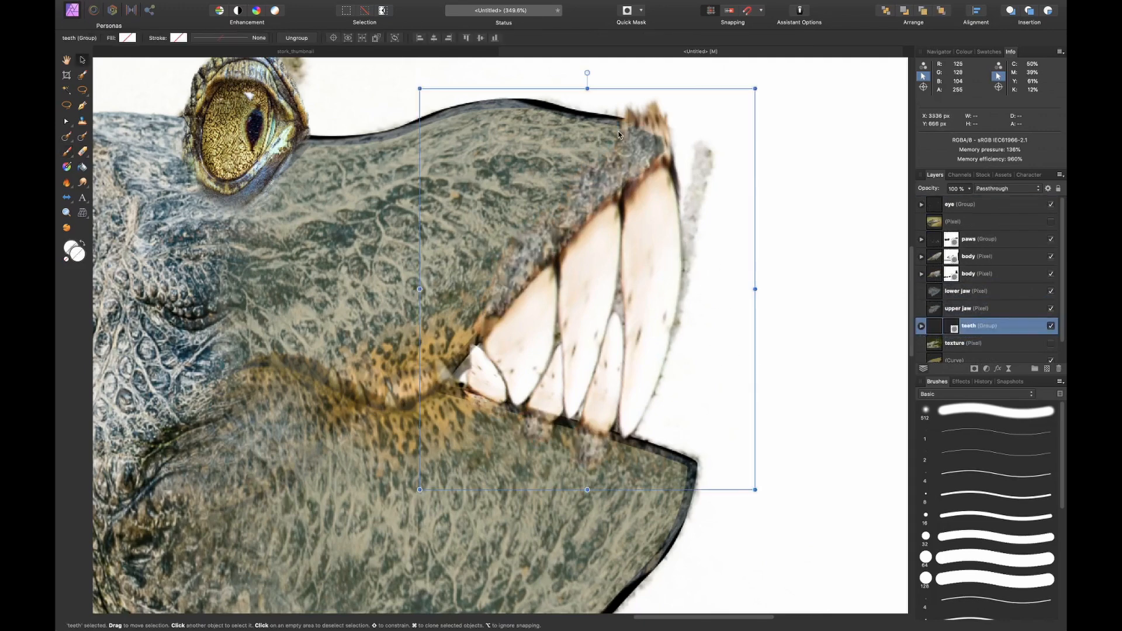
drag(587, 90, 582, 94)
Paint on the teeth group's mask with the Paint Brush to hide the gum remnants along the upper and lower jaw edges
click(952, 328)
key(b)
mouse_move(620, 120)
mouse_down()
mouse_move(655, 110)
mouse_move(673, 137)
mouse_move(613, 144)
mouse_up()
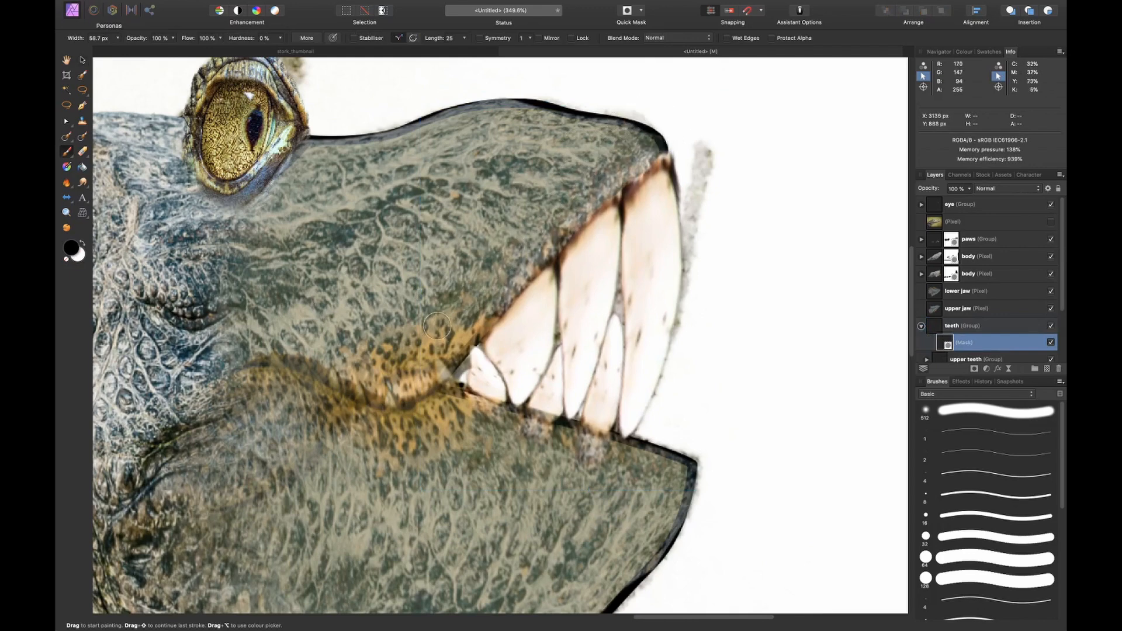
scroll(437, 334, down, 2)
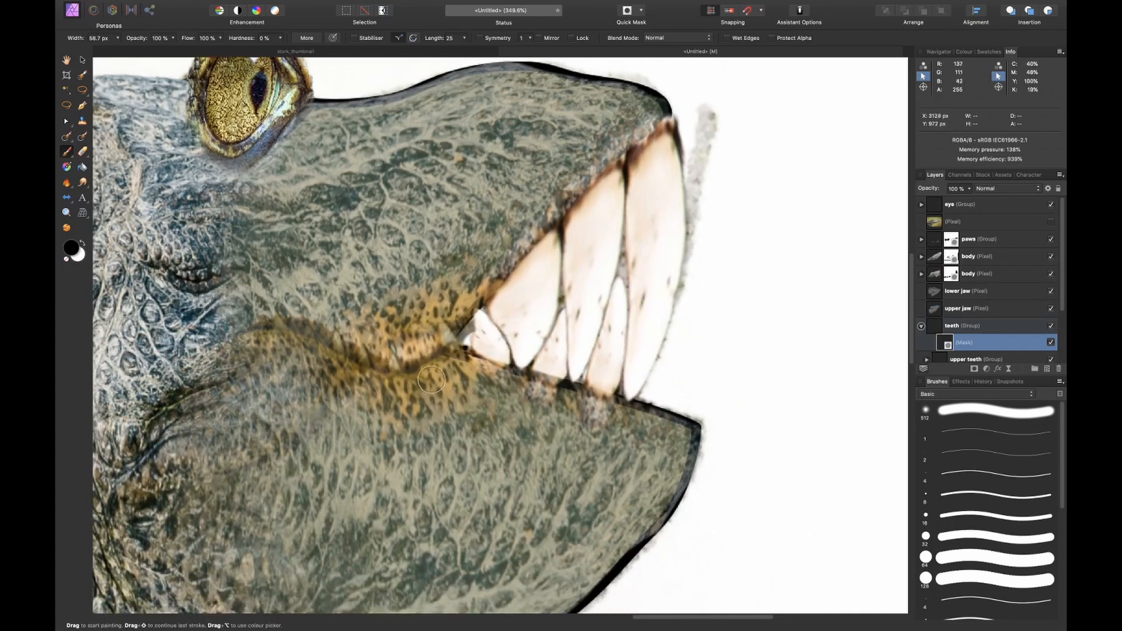
mouse_move(477, 385)
mouse_down()
mouse_move(488, 377)
mouse_move(461, 380)
mouse_move(593, 410)
mouse_move(615, 430)
mouse_up()
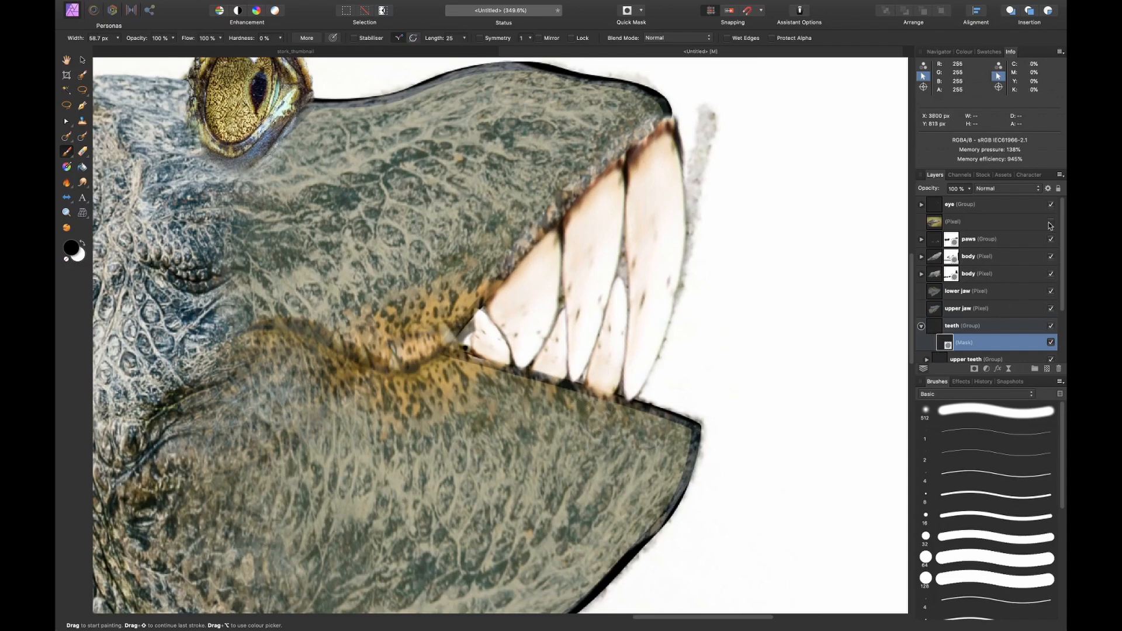
Collapse the teeth group and hide the curve layer directly above the crocodile sketch group
scroll(979, 327, down, 2)
scroll(975, 290, down, 1)
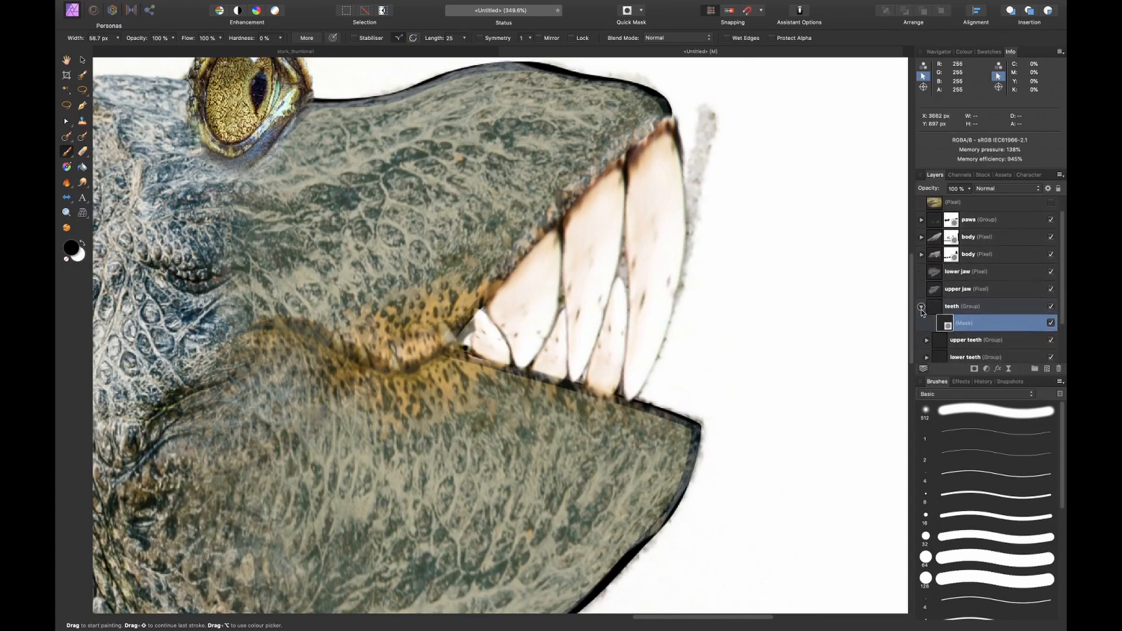
click(921, 307)
click(1050, 341)
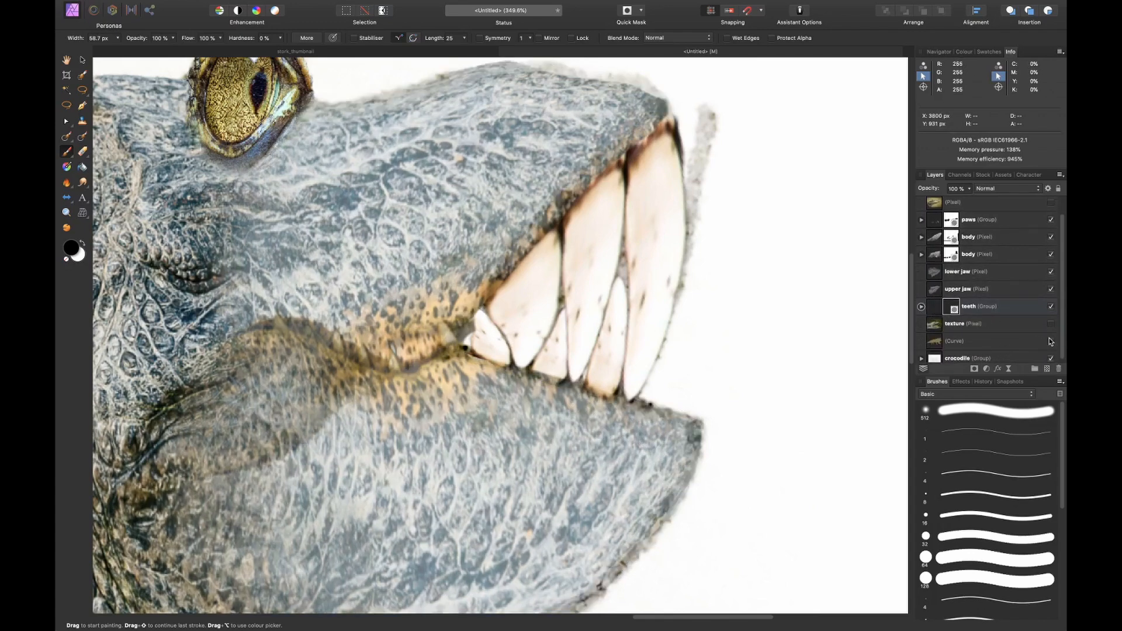
key(super+0)
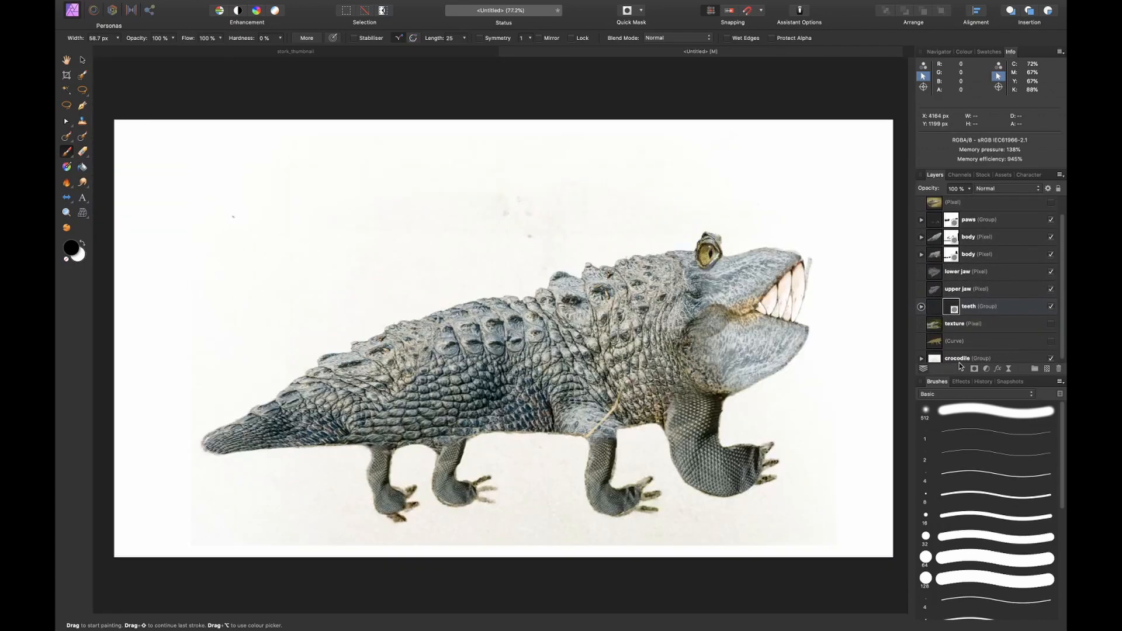
Set the opacity of the lower jaw and upper jaw layers to 100%
click(971, 271)
shift+click(958, 289)
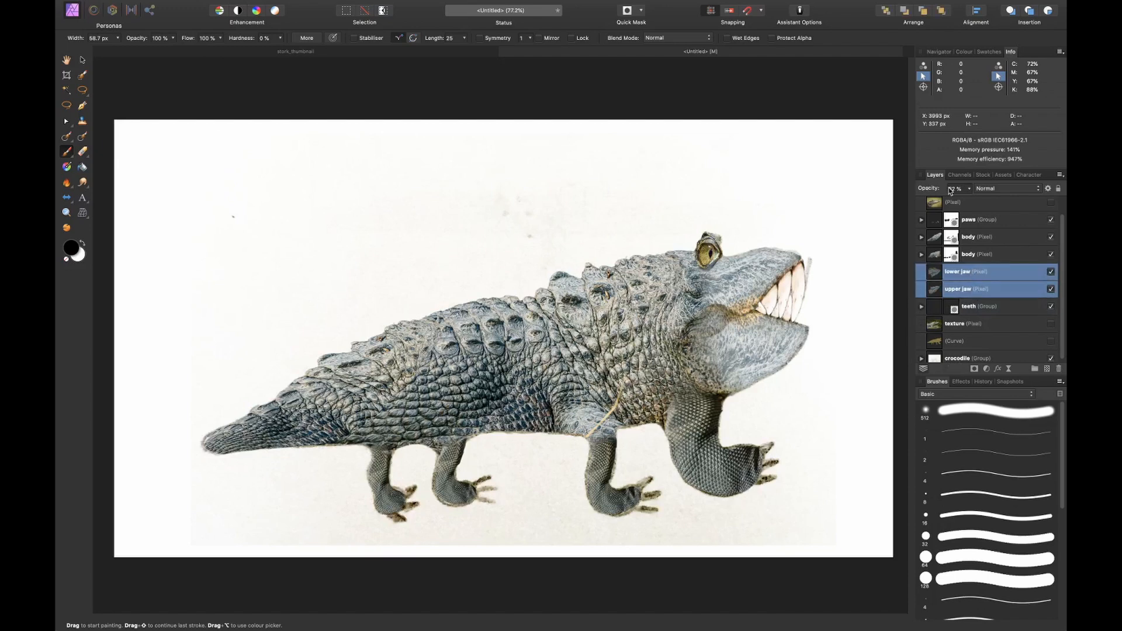
drag(930, 191, 1045, 196)
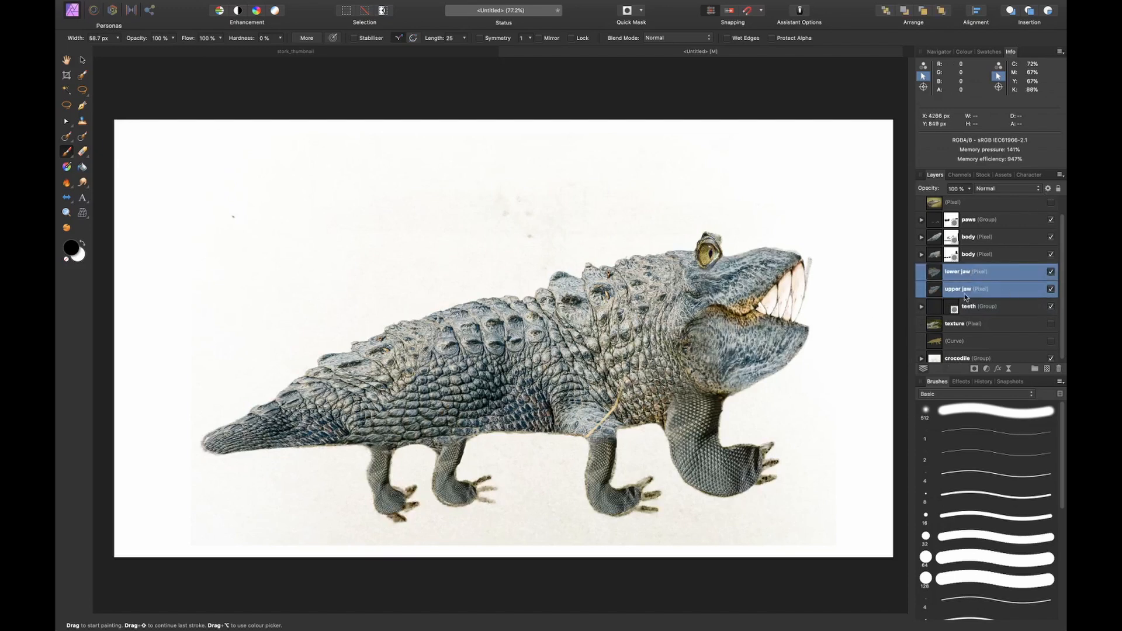
scroll(859, 321, right, 3)
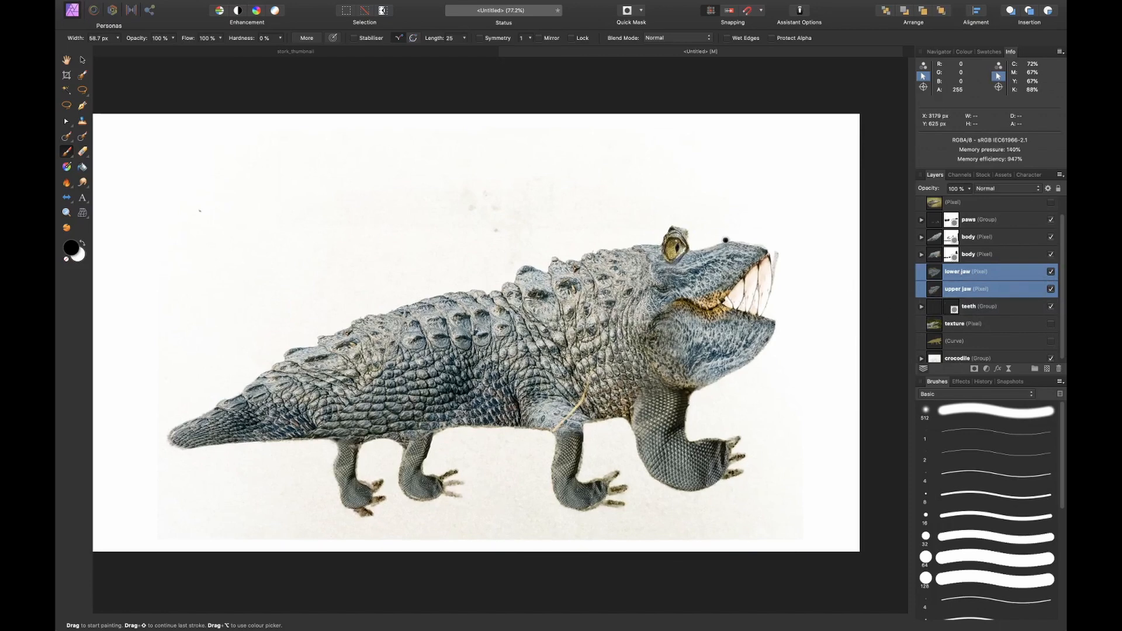
Expand the eye group and add a mask to the whole group
scroll(725, 240, up, 5)
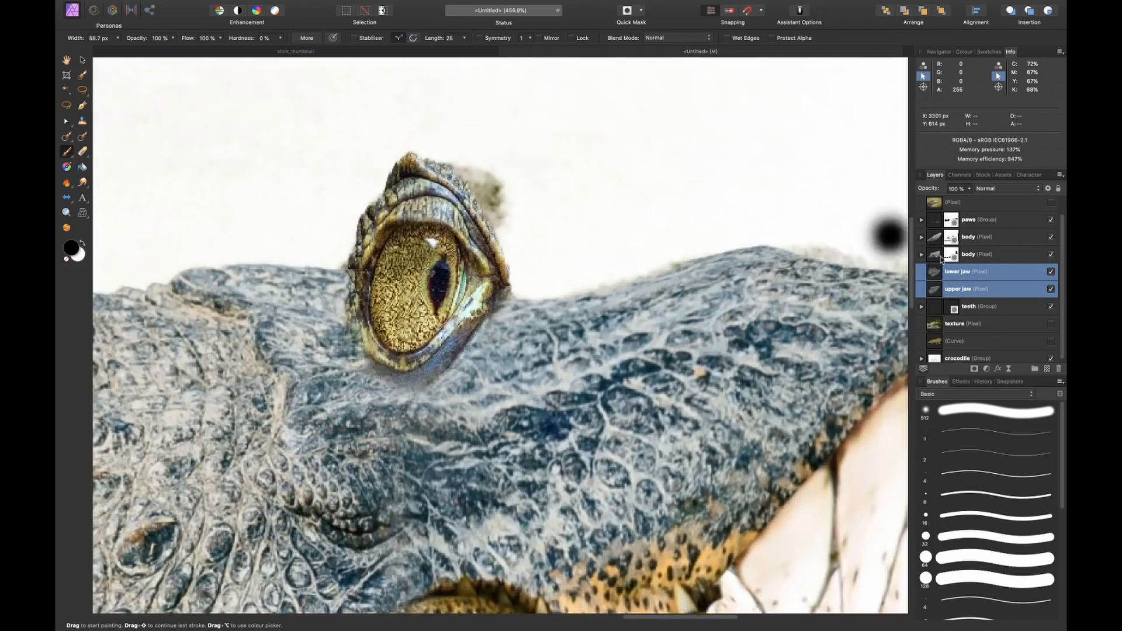
scroll(988, 263, up, 2)
click(924, 208)
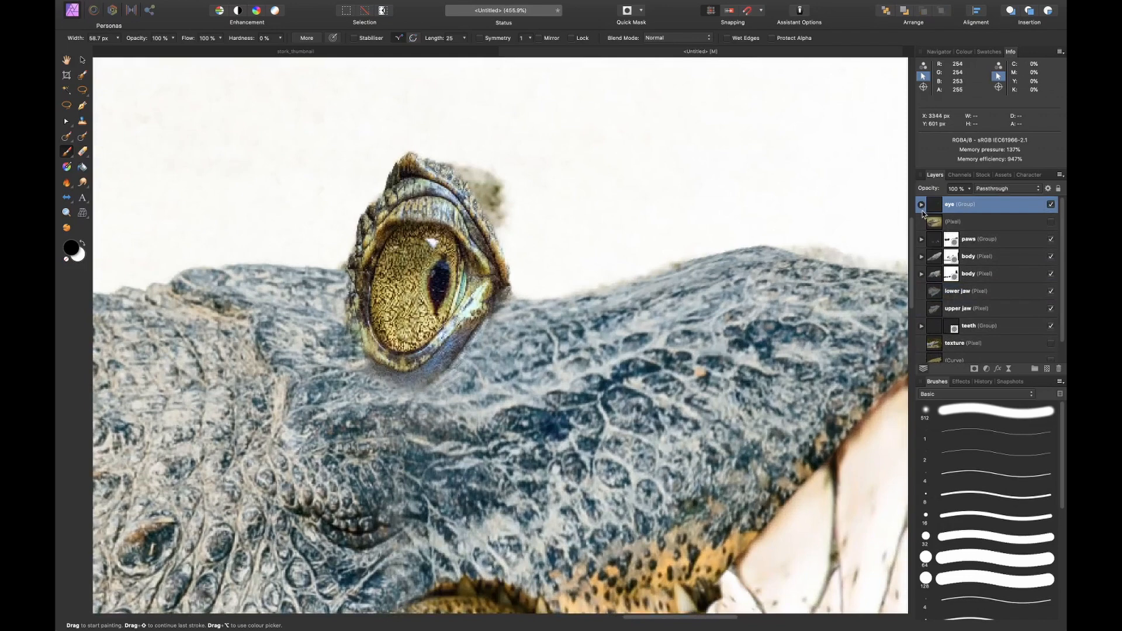
click(922, 205)
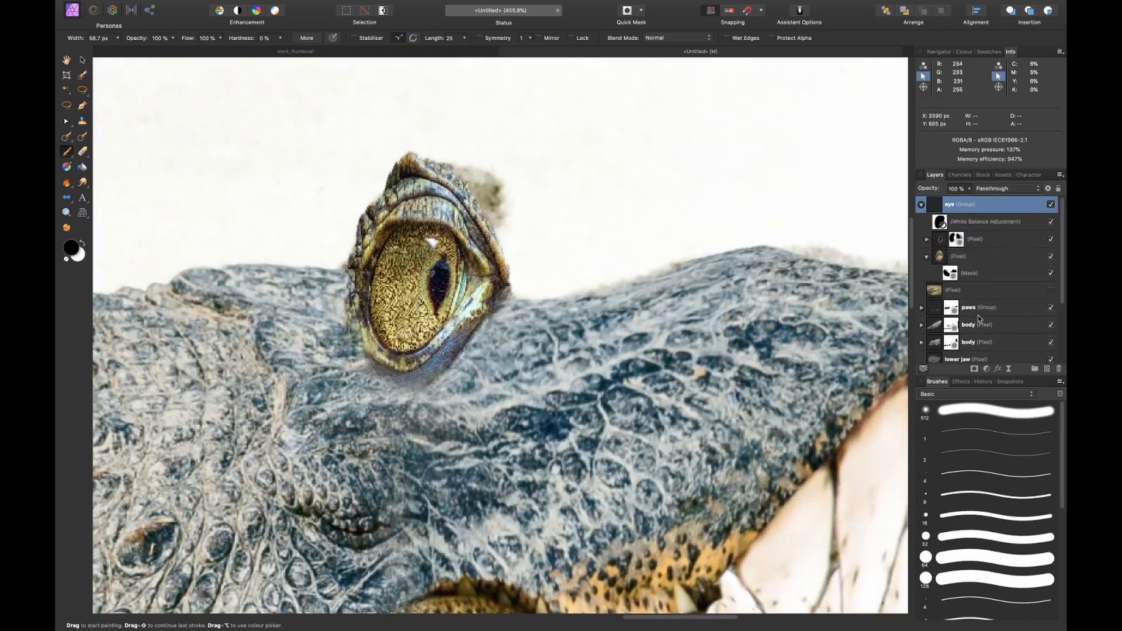
click(973, 368)
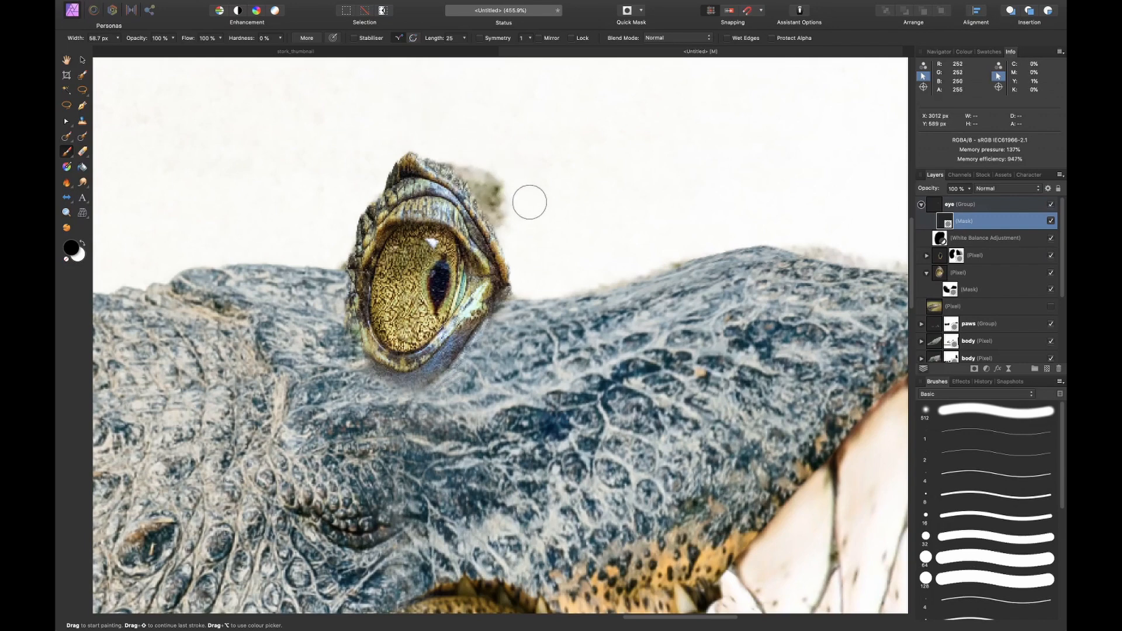
Mask out the pointed skin above the eyelid, raising the brush hardness for a cleaner edge
mouse_move(441, 151)
mouse_down()
mouse_move(396, 146)
mouse_move(420, 103)
mouse_up()
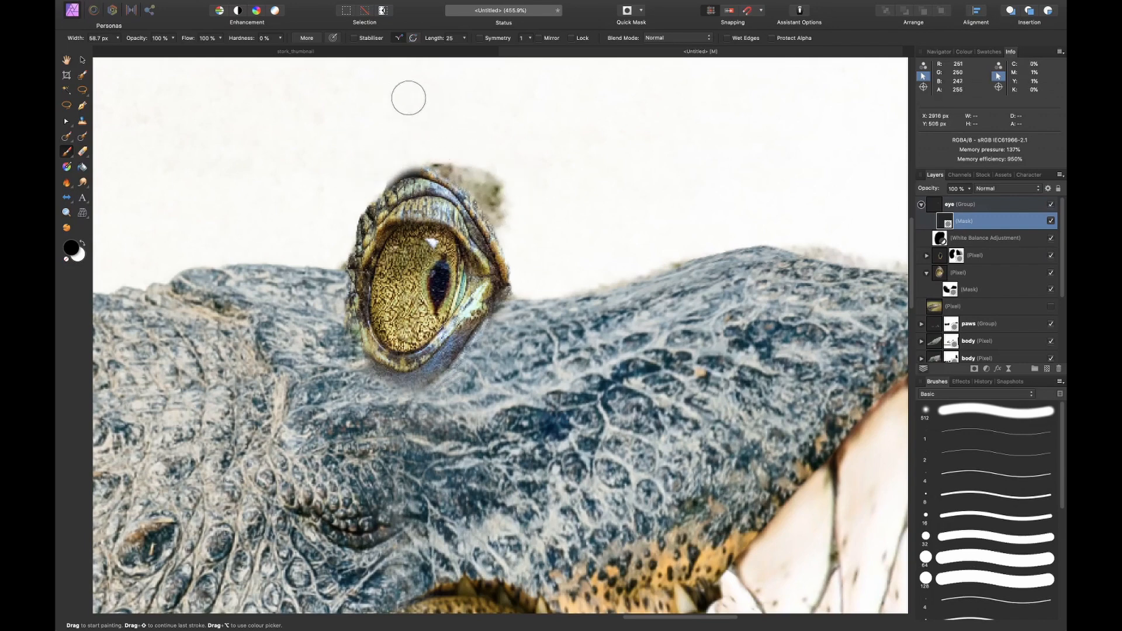
click(281, 38)
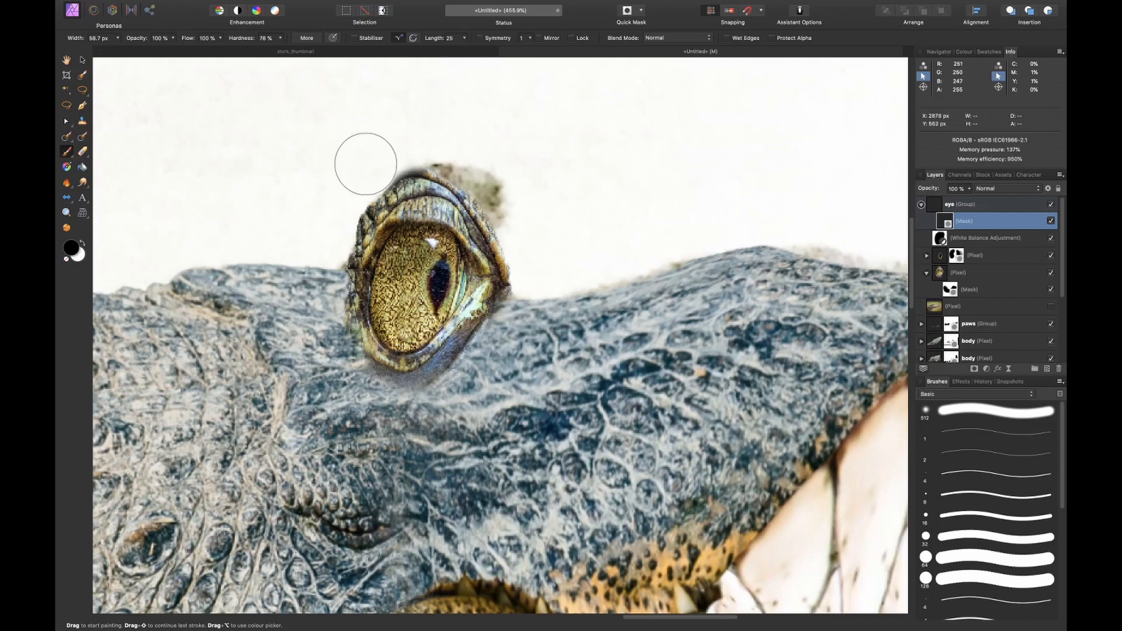
mouse_move(366, 168)
mouse_down()
mouse_move(436, 127)
mouse_move(502, 169)
mouse_up()
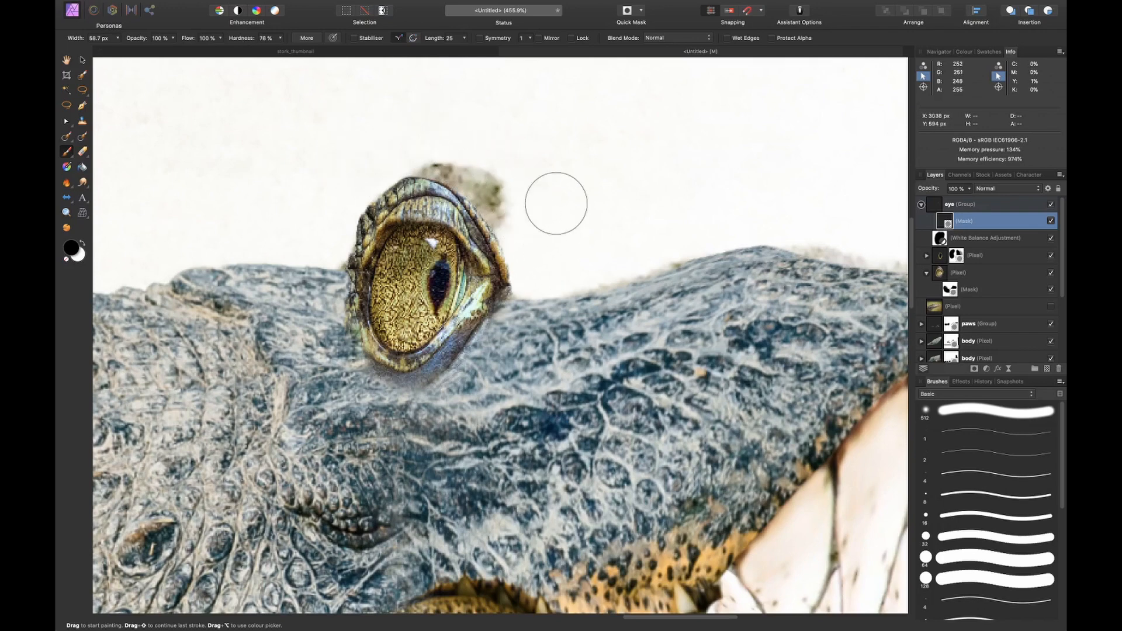
Hide the crocodile sketch group to examine the whole creature on white, and show the sketch again
scroll(988, 281, down, 4)
click(1050, 355)
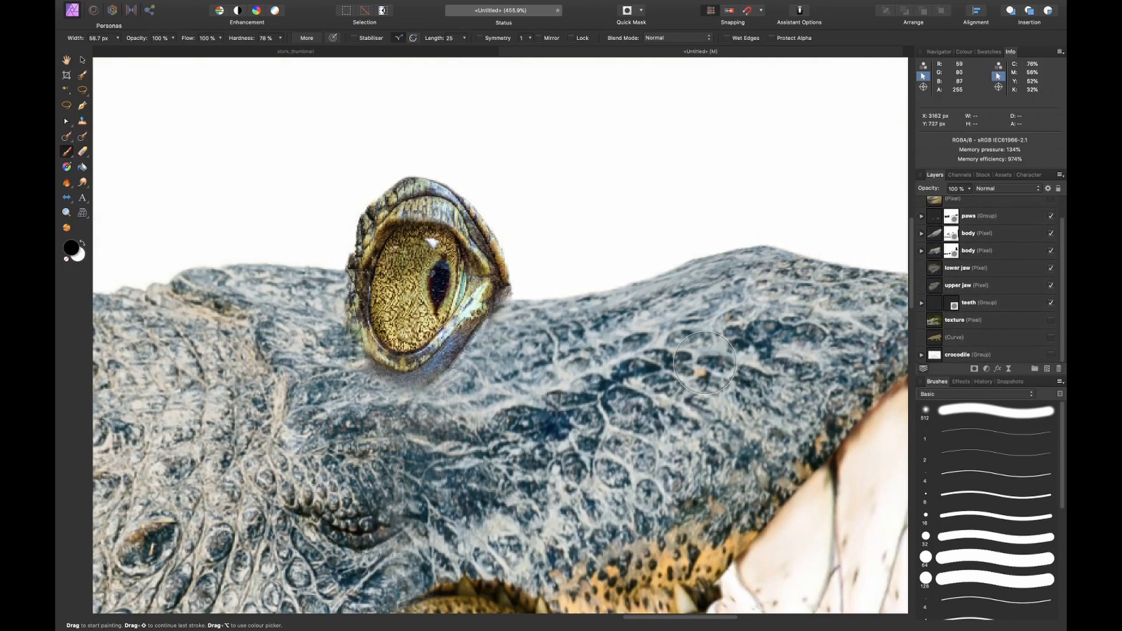
scroll(988, 281, up, 2)
click(982, 204)
key(v)
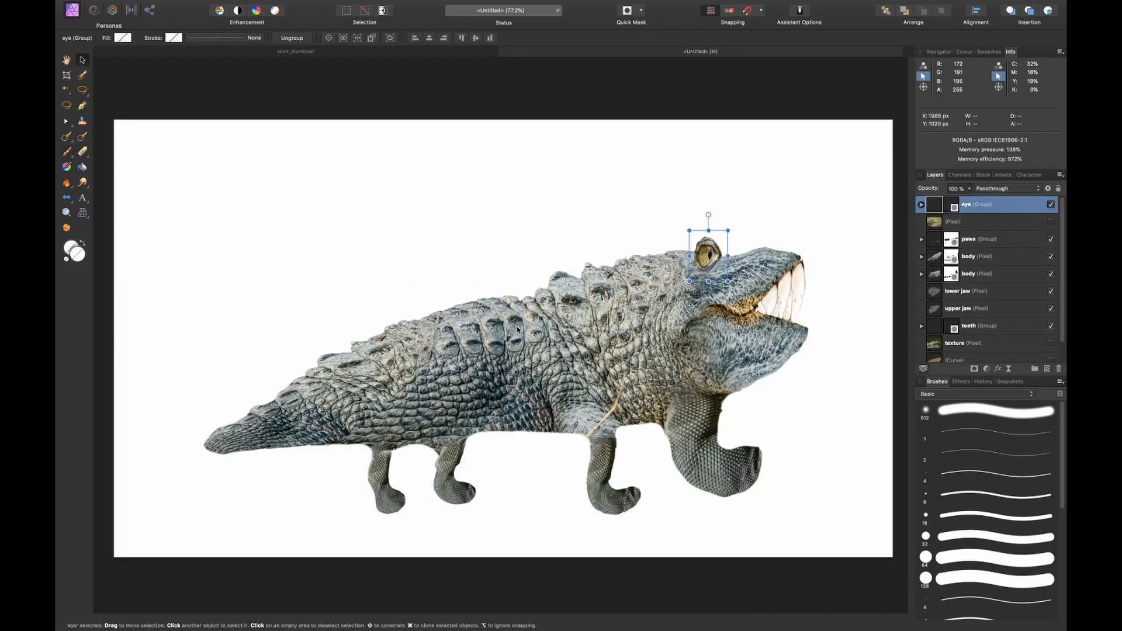
key(super+0)
click(968, 222)
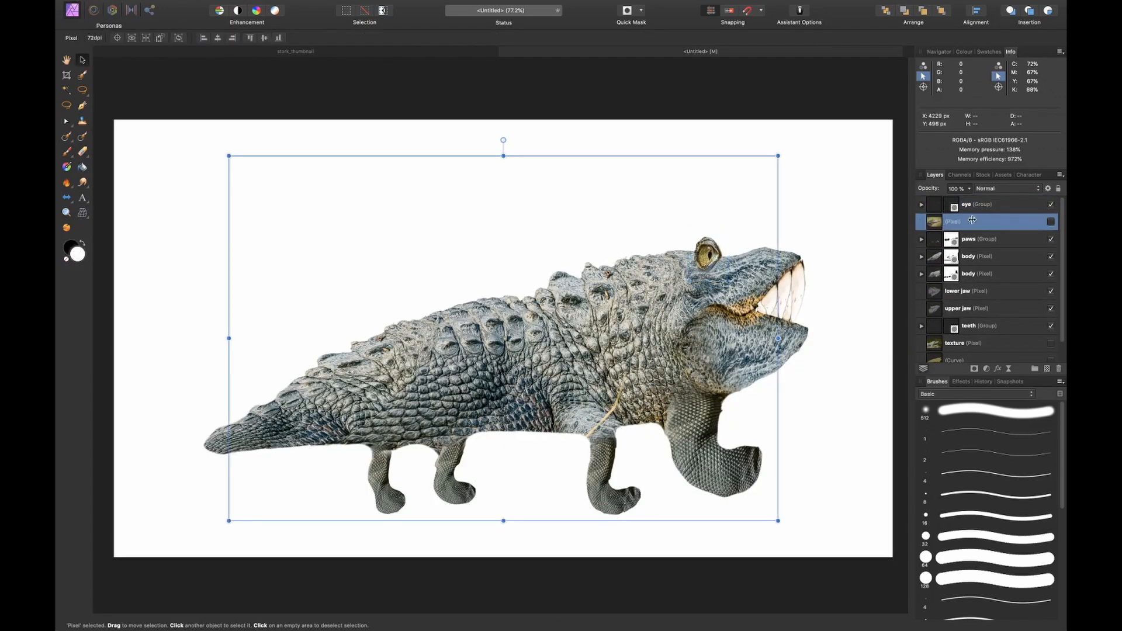
scroll(1019, 216, down, 2)
click(1051, 355)
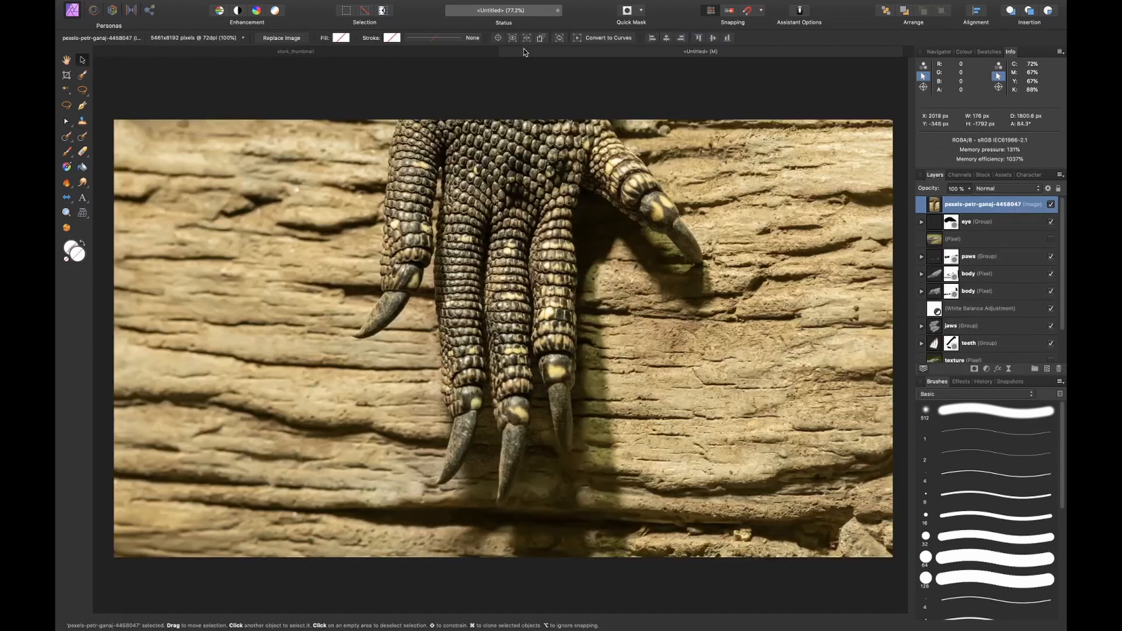
Select the leftmost claw in the reptile foot photo with the Selection Brush, checking and refining it in Quick Mask
scroll(351, 351, up, 2)
scroll(351, 350, up, 5)
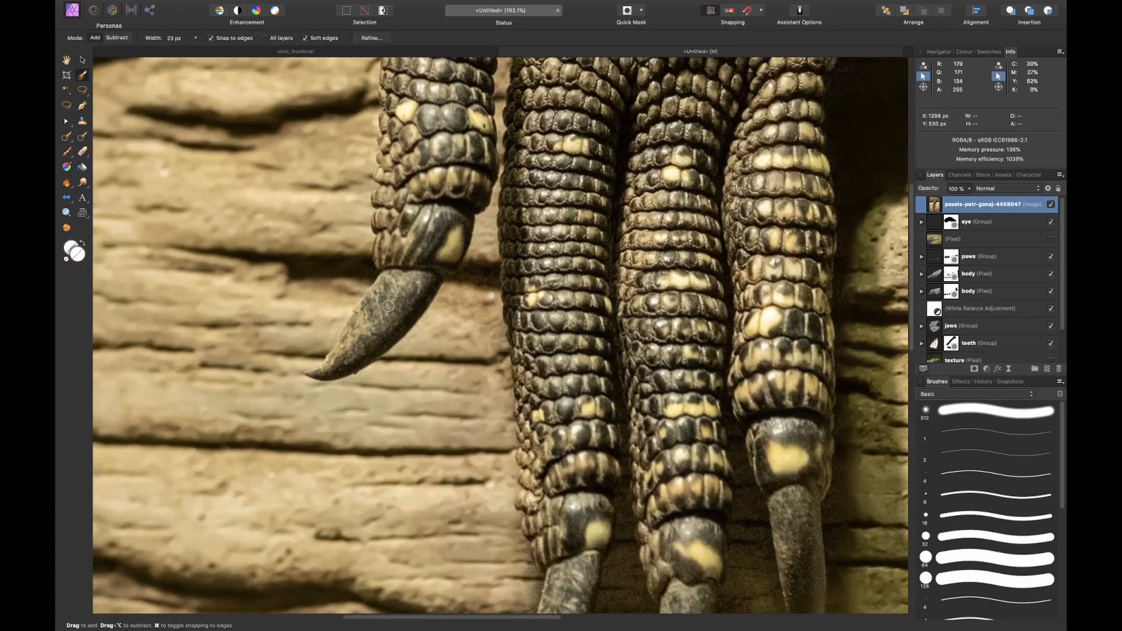
mouse_move(354, 323)
mouse_down()
mouse_move(446, 260)
mouse_move(363, 288)
mouse_up()
key(q)
drag(346, 387, 376, 348)
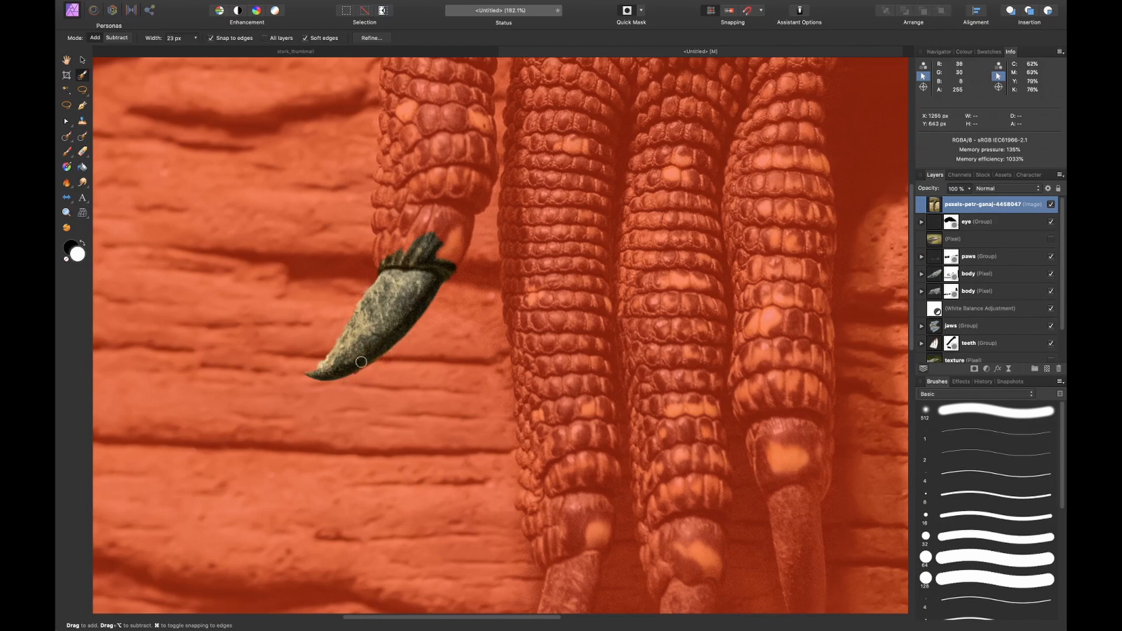
key(q)
Rasterise the foot photo, duplicate the selected claw onto its own layer, and hide the photo layer
right_click(1005, 205)
click(1000, 391)
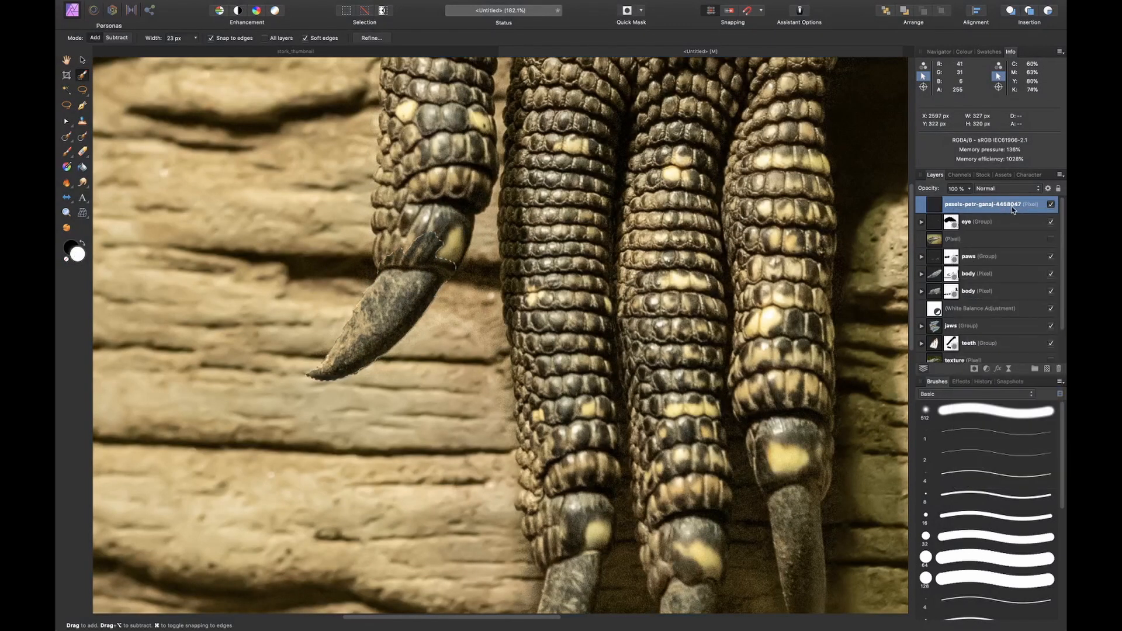
key(super+j)
key(super+d)
click(1050, 222)
key(v)
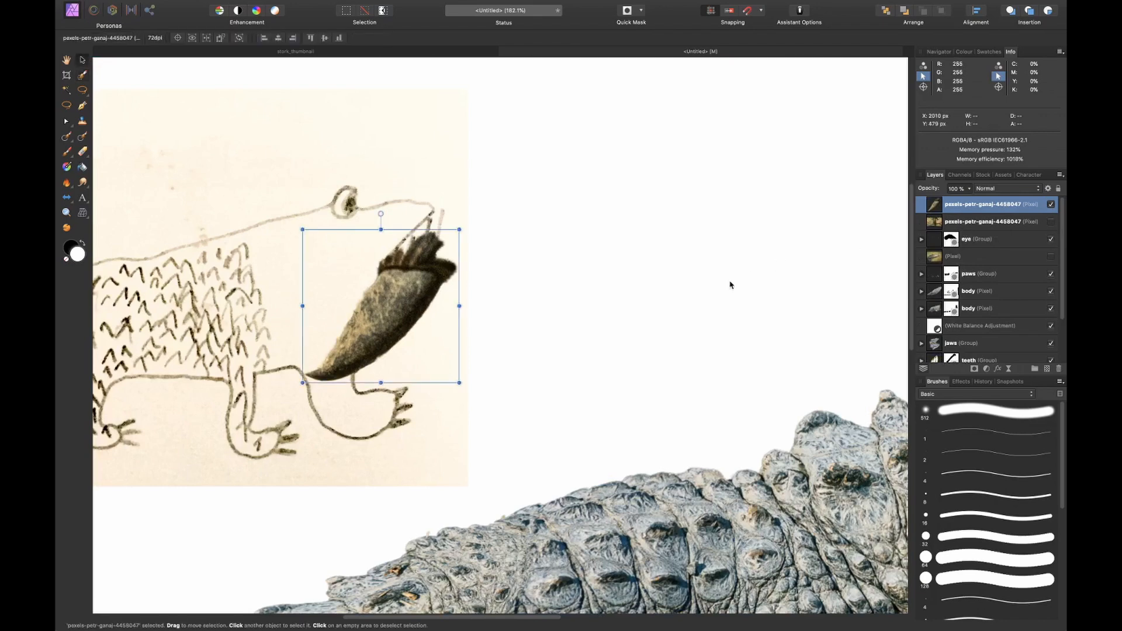
Rotate the cut-out claw and move it from the empty canvas onto the large front paw
key(super+minus)
key(super+minus)
mouse_move(483, 368)
mouse_down()
mouse_move(593, 269)
mouse_move(417, 237)
mouse_up()
scroll(419, 308, down, 8)
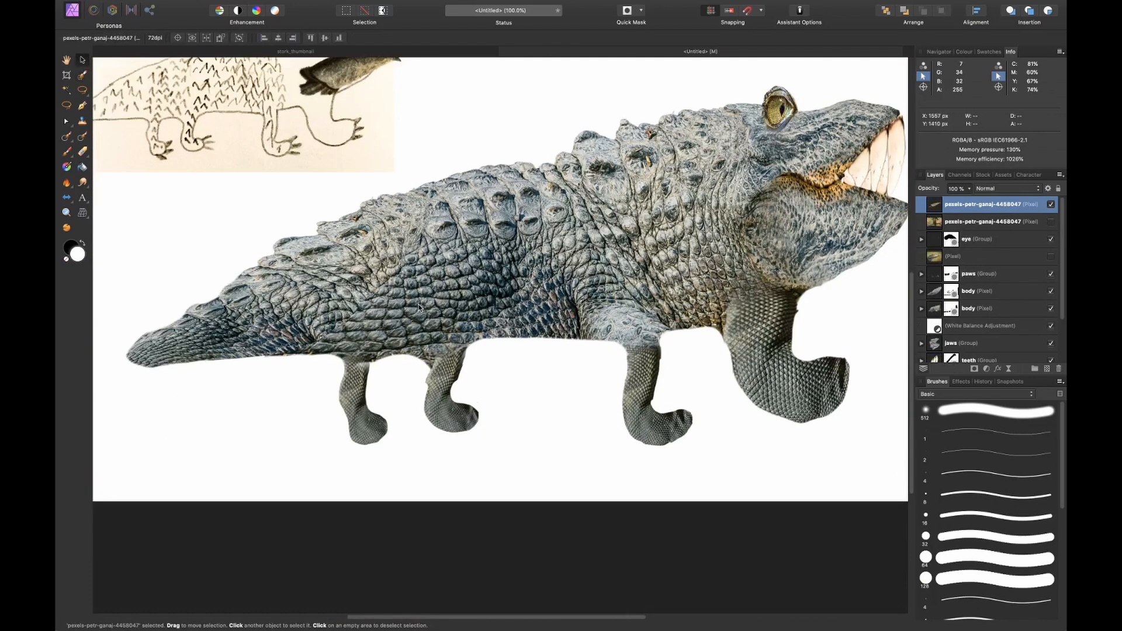
drag(375, 82, 798, 348)
Move the duplicated claw group onto the paw behind the large front paw and scale it down to fit
scroll(798, 348, right, 4)
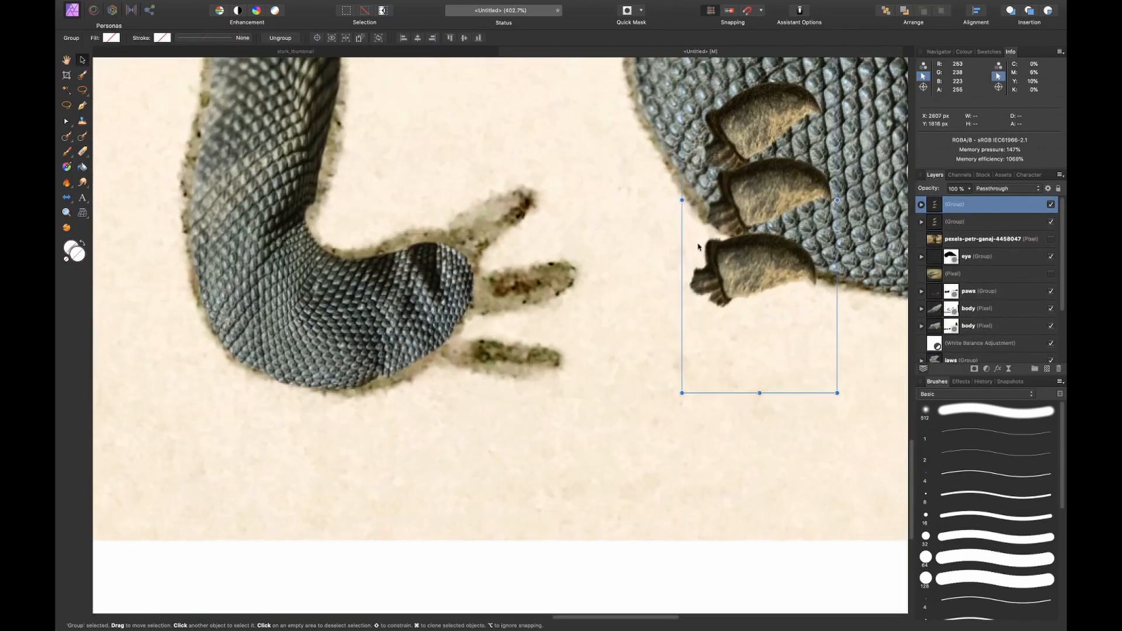
drag(699, 246, 412, 379)
drag(550, 525, 528, 463)
Expand the claw group and adjust the rotation and position of its individual claws to match the sketched toes
click(921, 204)
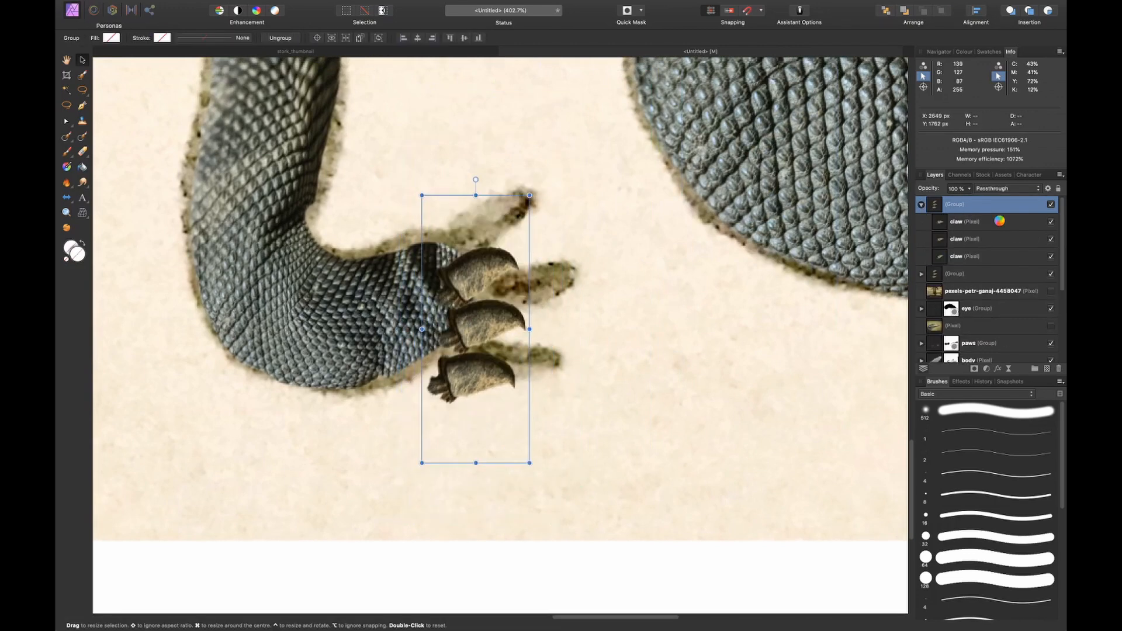
click(964, 221)
drag(482, 382, 489, 332)
click(485, 257)
drag(443, 200, 438, 215)
drag(494, 321, 514, 274)
click(489, 225)
click(488, 331)
Move another claw group onto the next paw toward the tail and fit its individual claws to the sketched toes
scroll(500, 327, down, 5)
click(954, 205)
drag(622, 301, 190, 289)
scroll(198, 292, up, 6)
click(921, 204)
drag(474, 293, 501, 266)
click(514, 225)
drag(599, 172, 604, 121)
click(471, 160)
drag(511, 117, 526, 96)
Move a claw group onto the rearmost paw and fit its individual claws to the sketched toes
scroll(500, 263, left, 5)
drag(760, 263, 287, 281)
click(921, 205)
mouse_move(367, 365)
mouse_down()
mouse_move(396, 303)
mouse_move(346, 331)
mouse_up()
click(459, 227)
drag(515, 263, 496, 234)
click(435, 173)
drag(539, 174, 544, 155)
Collapse the rearmost paw's claw group and group it together with the adjacent claw layers
key(super+0)
click(921, 204)
shift+click(965, 222)
key(super+g)
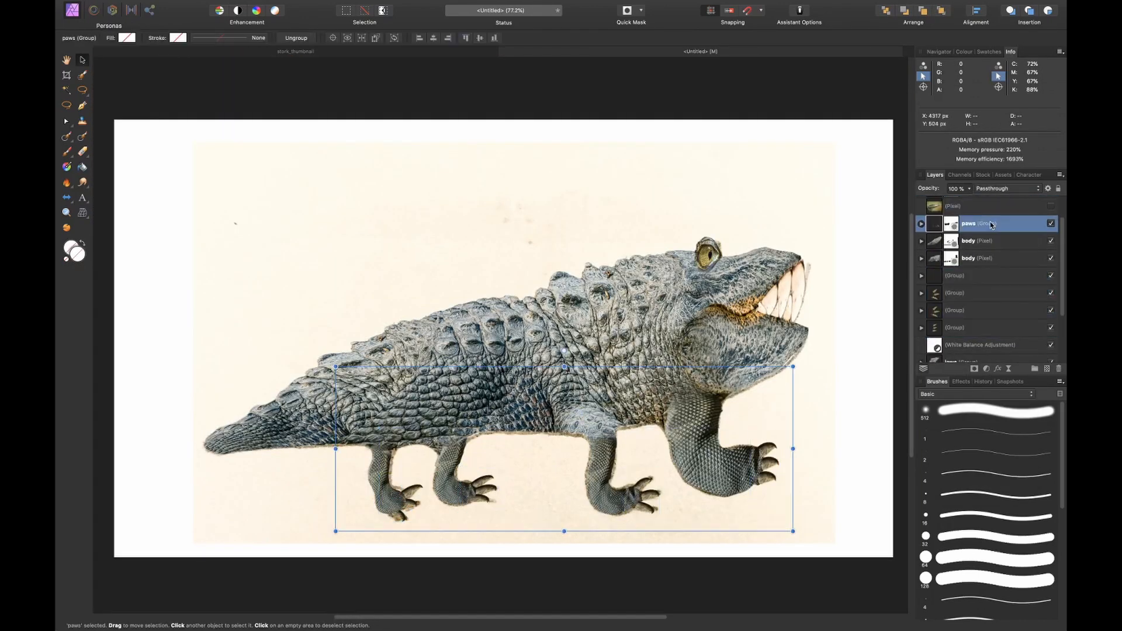
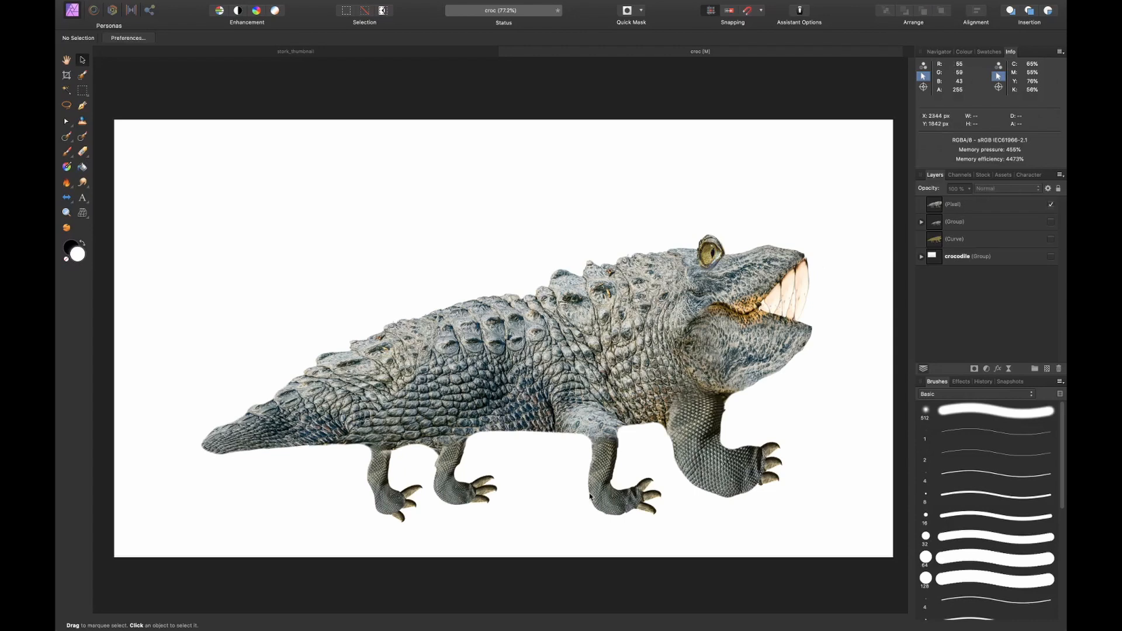
Place the forest pond photo in the crocodile document and move its layer beneath the crocodile sketch group
click(636, 619)
drag(638, 578, 448, 379)
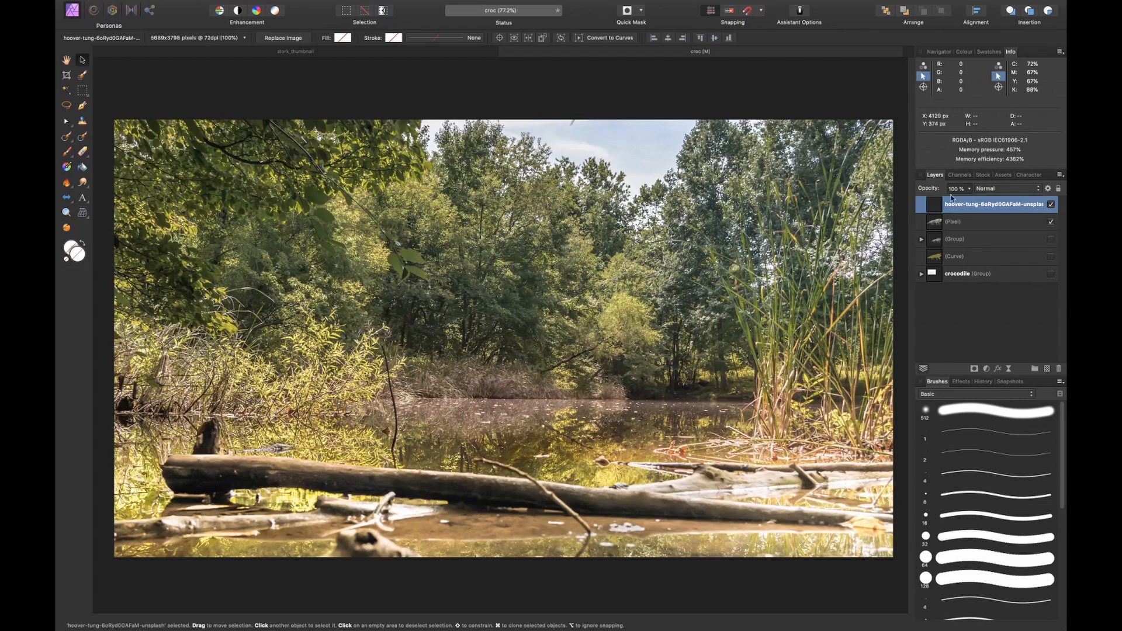
drag(931, 225, 915, 293)
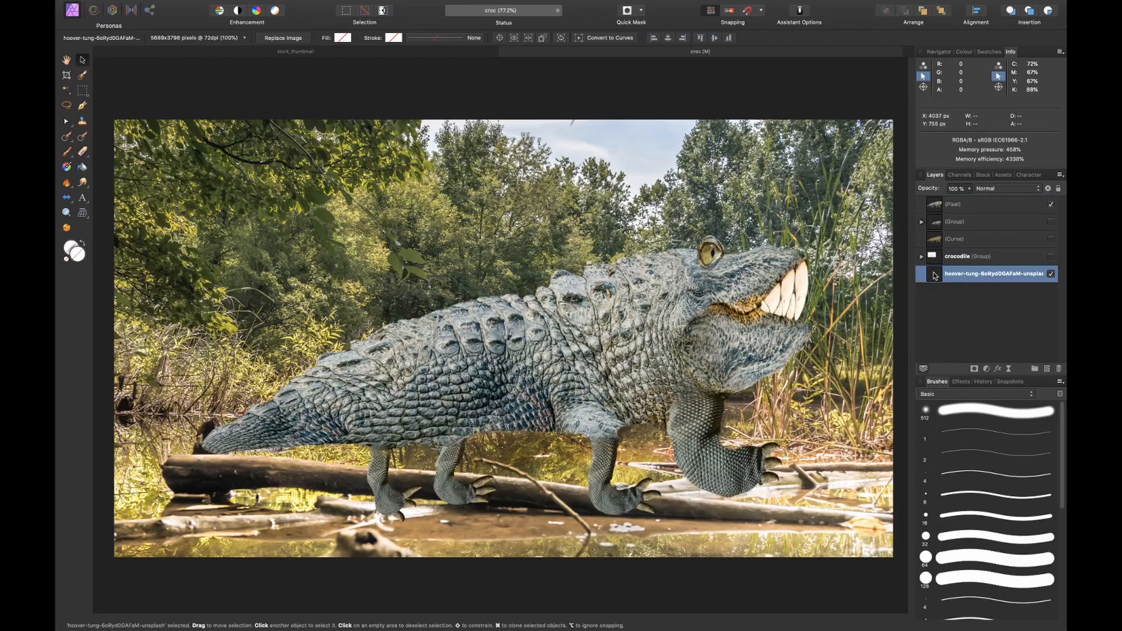
Scale down the background photo and reposition it behind the crocodile
key(super+minus)
drag(895, 78, 790, 156)
drag(585, 285, 610, 281)
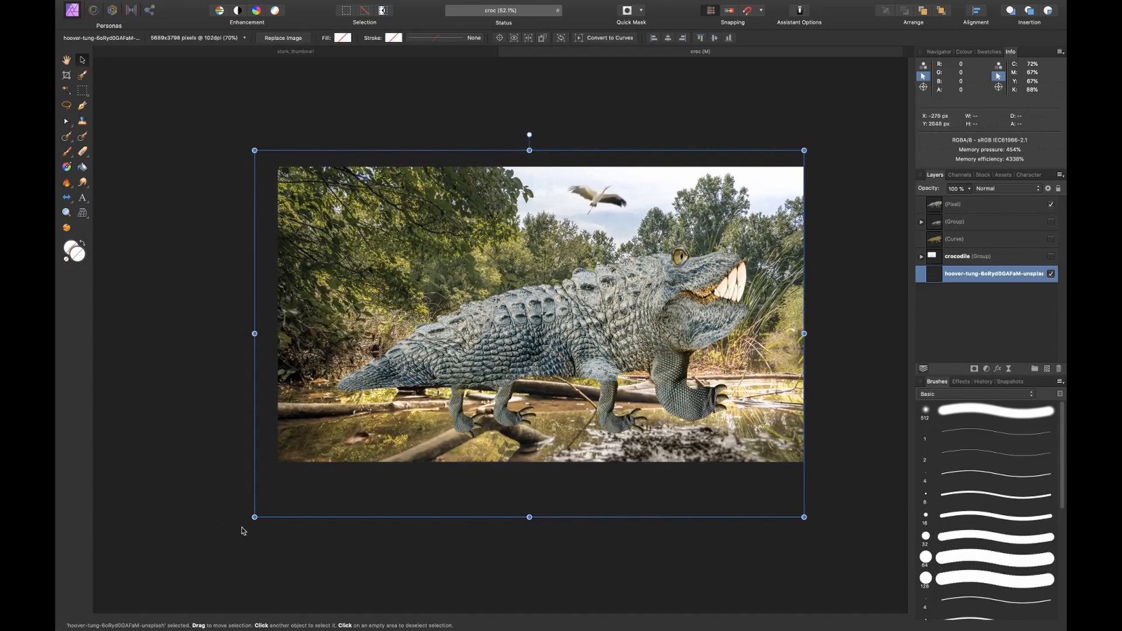
Finish scaling the background photo to the canvas, and shrink, tilt and position the merged crocodile so it stands on the fallen log
drag(254, 517, 270, 506)
click(1030, 206)
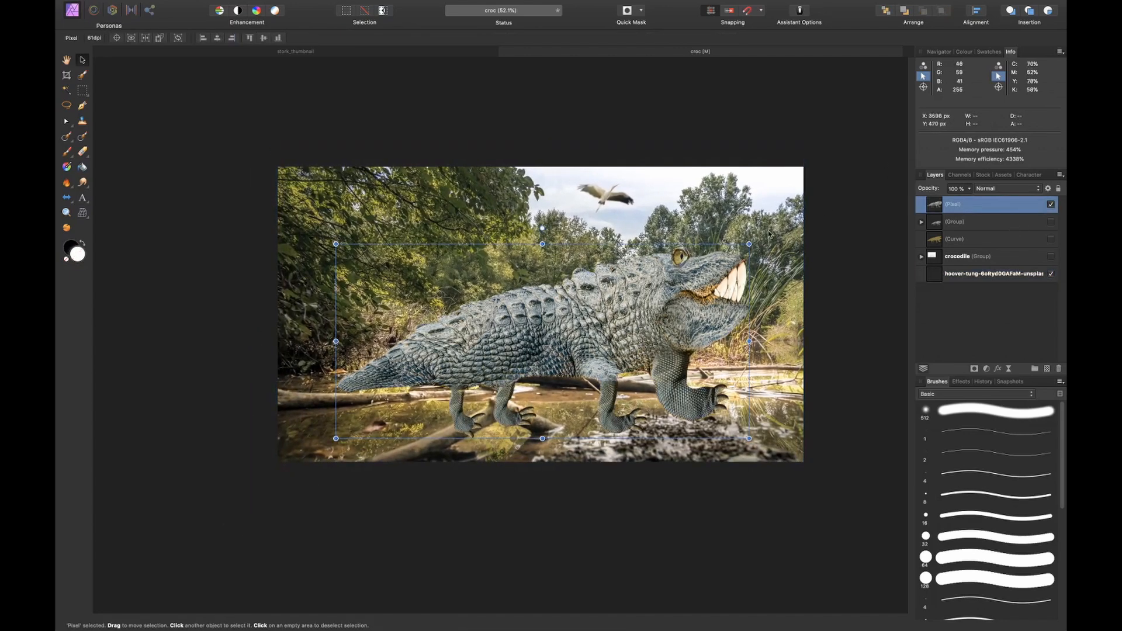
drag(749, 244, 672, 281)
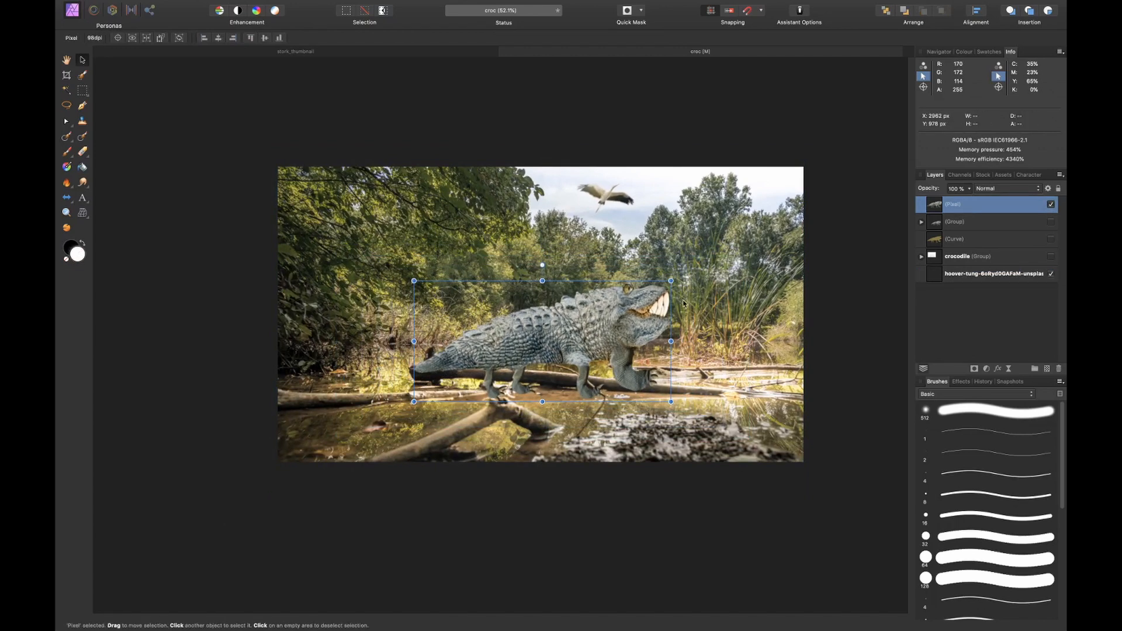
drag(603, 339, 603, 316)
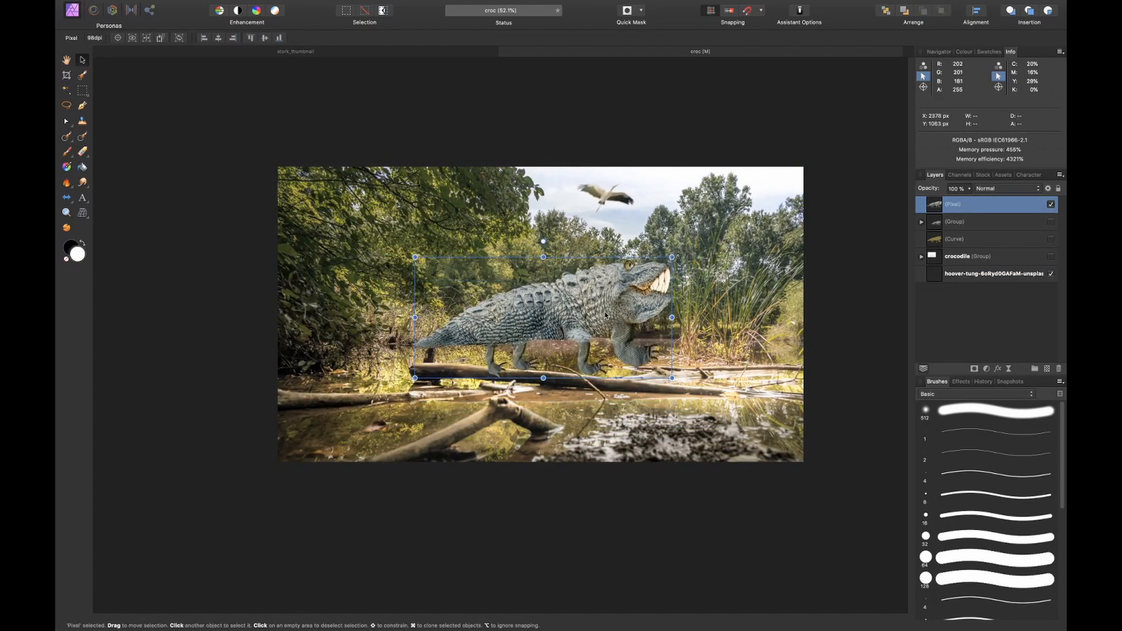
drag(683, 251, 694, 264)
drag(630, 314, 637, 321)
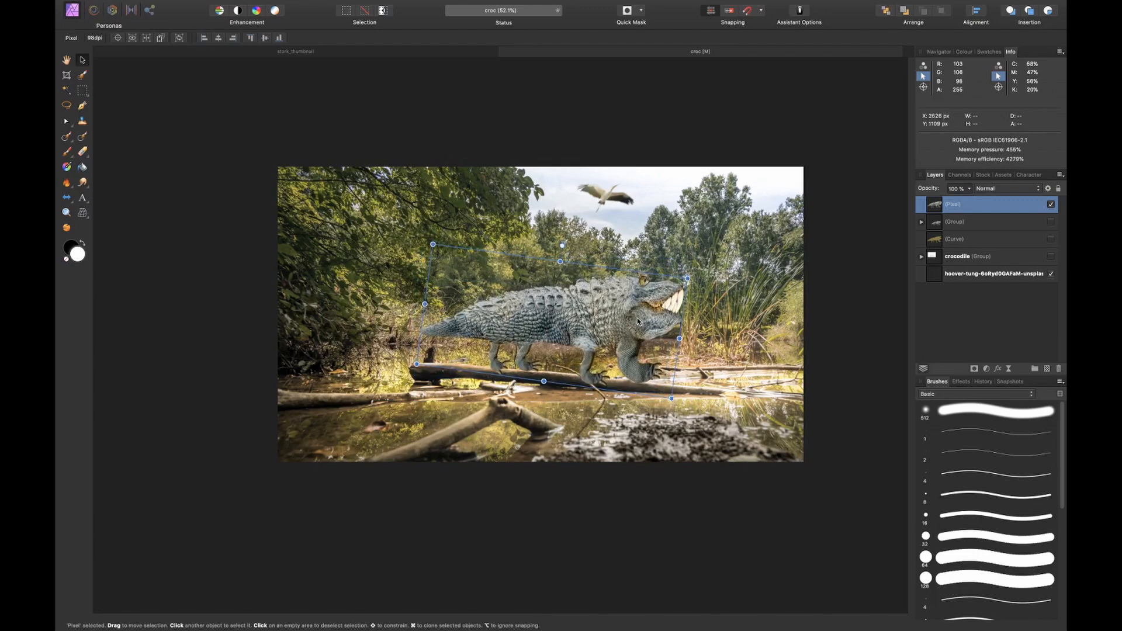
Add a pixel layer directly beneath the crocodile and paint a soft black shadow spot at the rearmost paw
scroll(608, 349, up, 5)
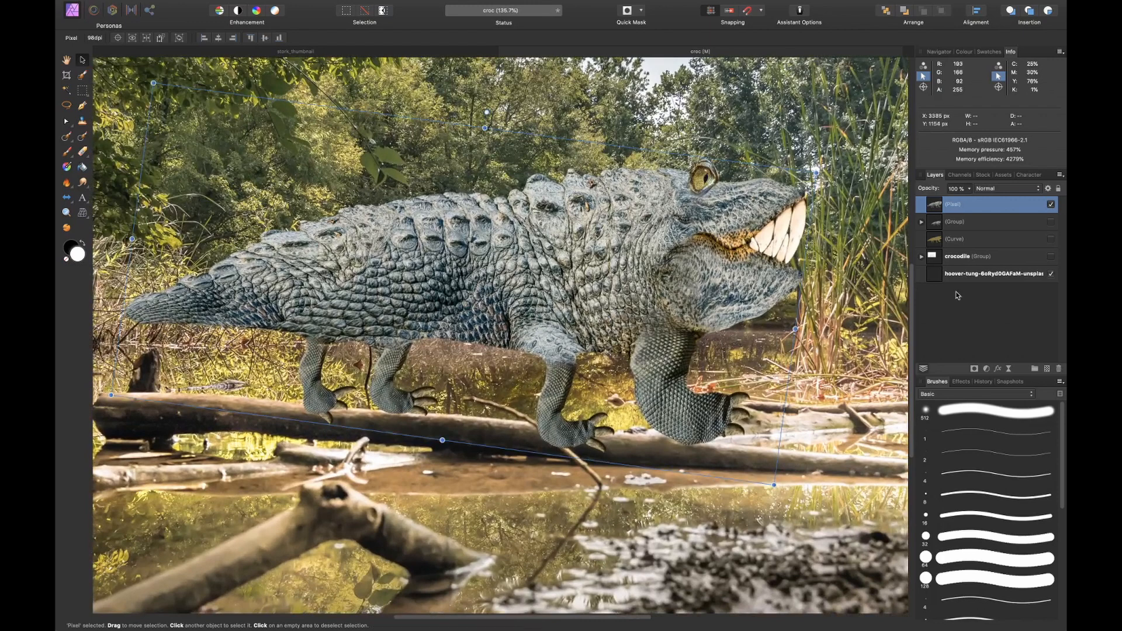
click(990, 222)
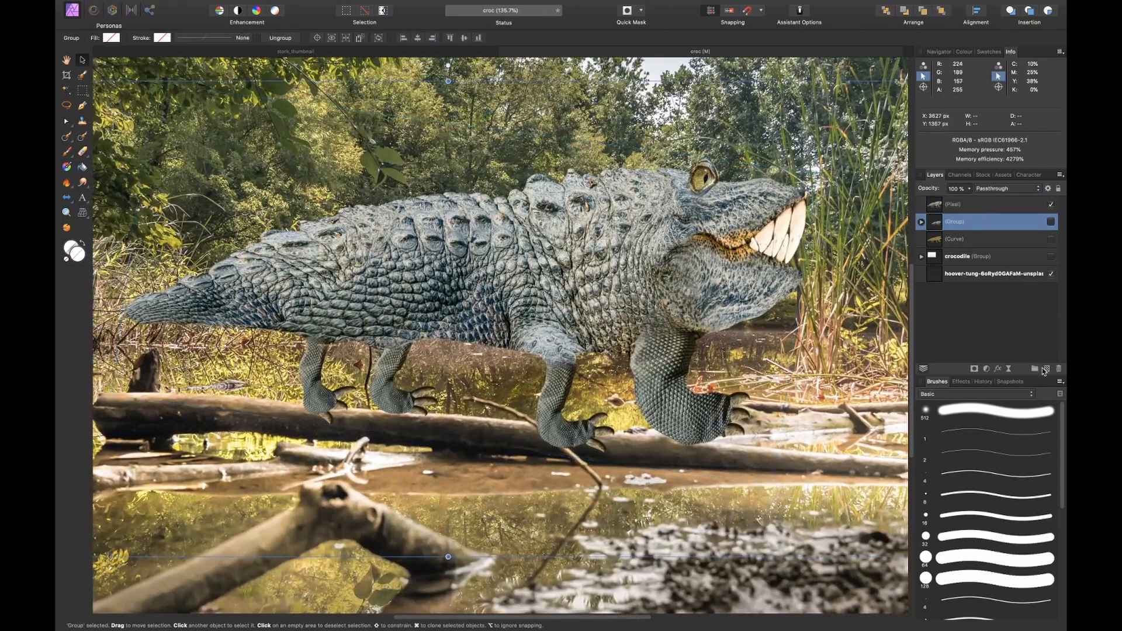
click(1045, 369)
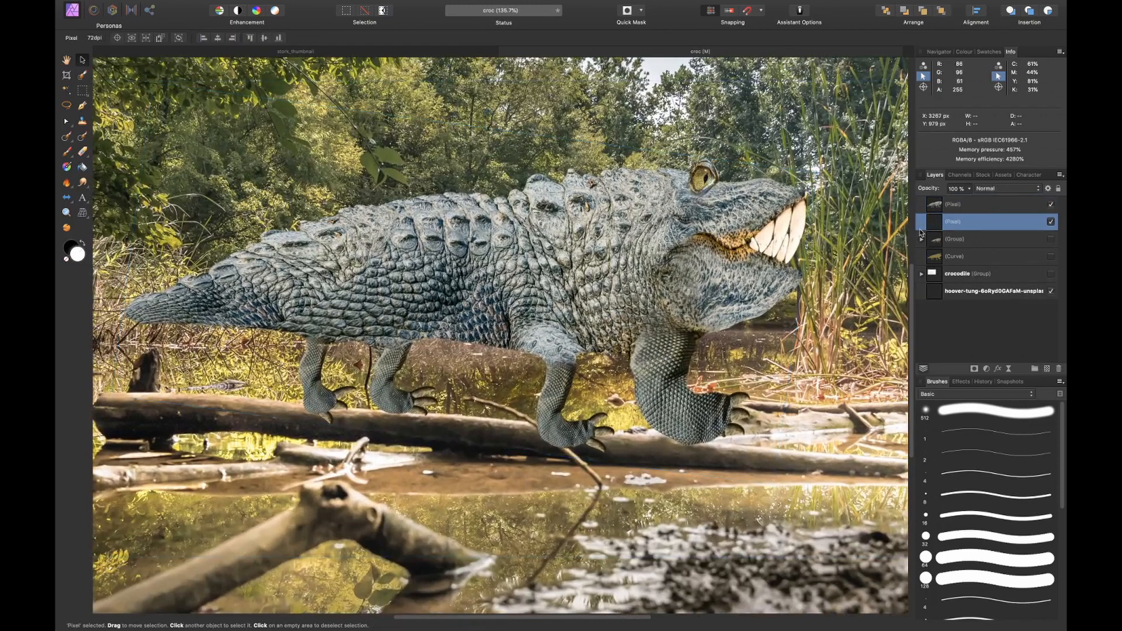
key(b)
mouse_move(331, 400)
mouse_down()
mouse_move(296, 404)
mouse_move(312, 410)
mouse_up()
key(bracketleft)
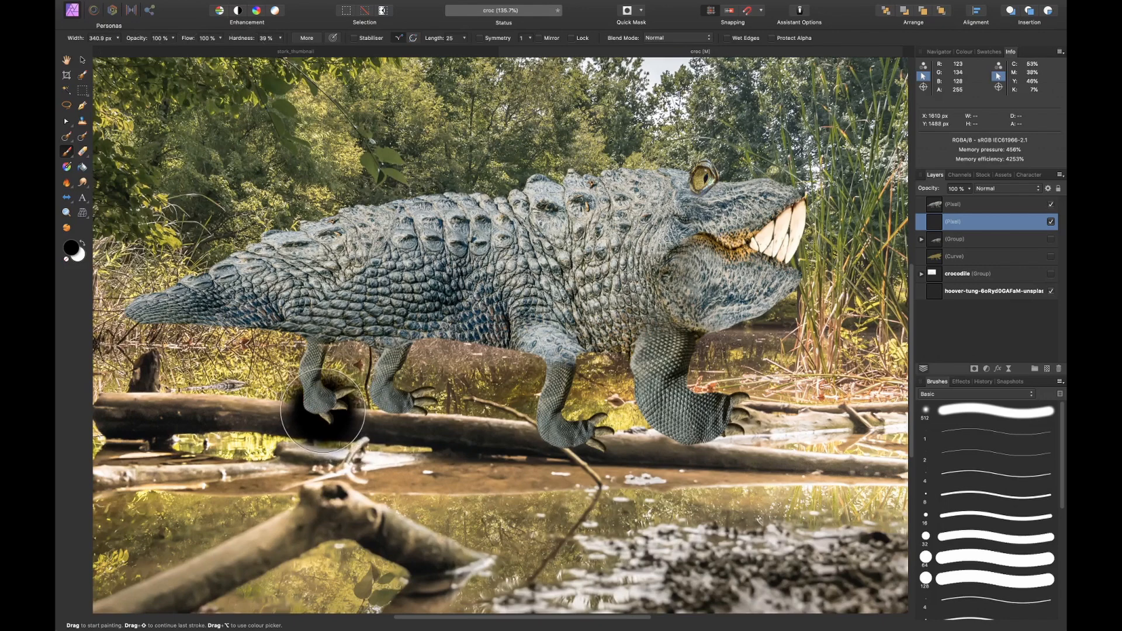
Flatten the shadow spot, place it under the rearmost paw, and fit copies of it under the other three paws
key(v)
mouse_move(322, 352)
mouse_down()
mouse_move(322, 399)
mouse_move(275, 412)
mouse_move(293, 412)
mouse_move(324, 384)
mouse_move(328, 417)
mouse_move(414, 416)
mouse_move(407, 409)
mouse_up()
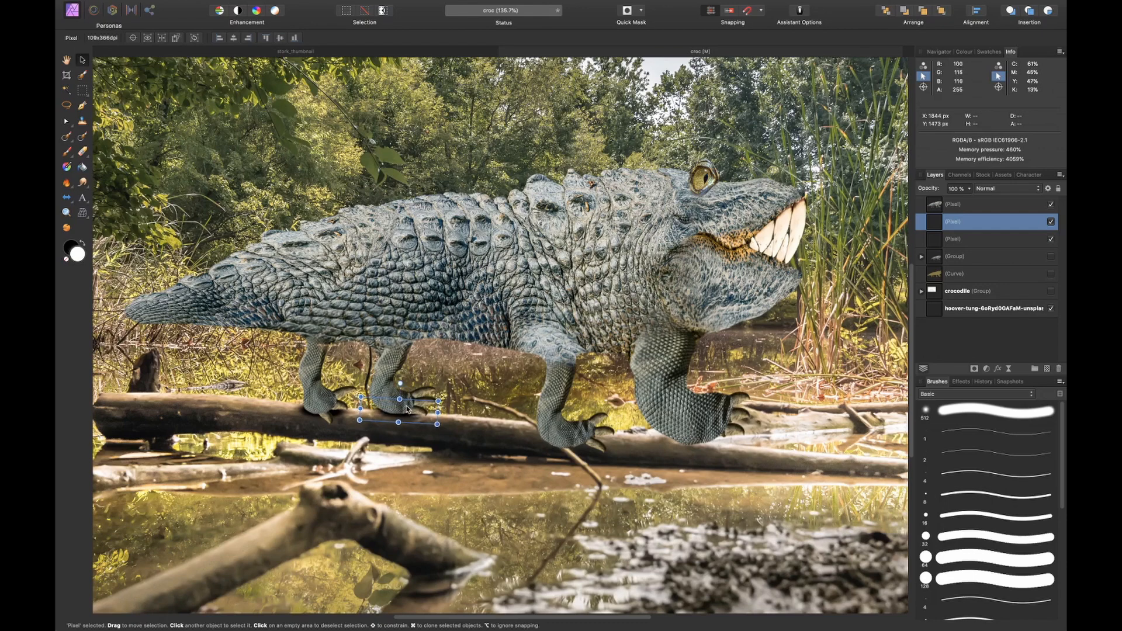
mouse_move(407, 409)
mouse_down()
mouse_move(484, 410)
mouse_move(574, 447)
mouse_move(701, 465)
mouse_move(689, 443)
mouse_up()
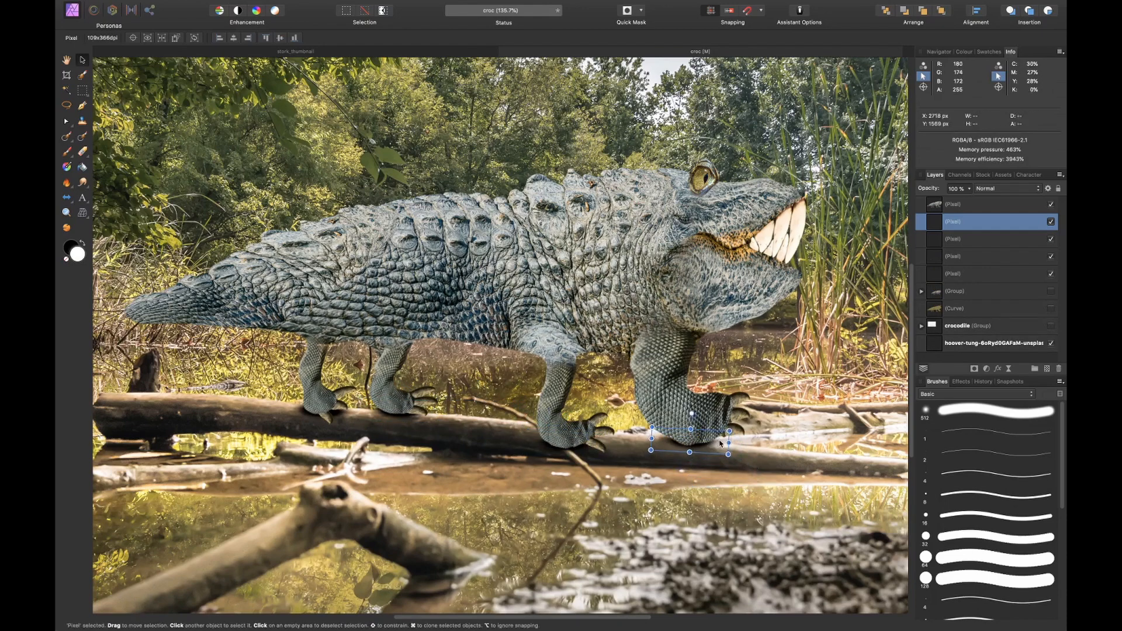
drag(730, 442, 708, 453)
Lower the opacity of all four paw shadow layers to 63%
key(super+0)
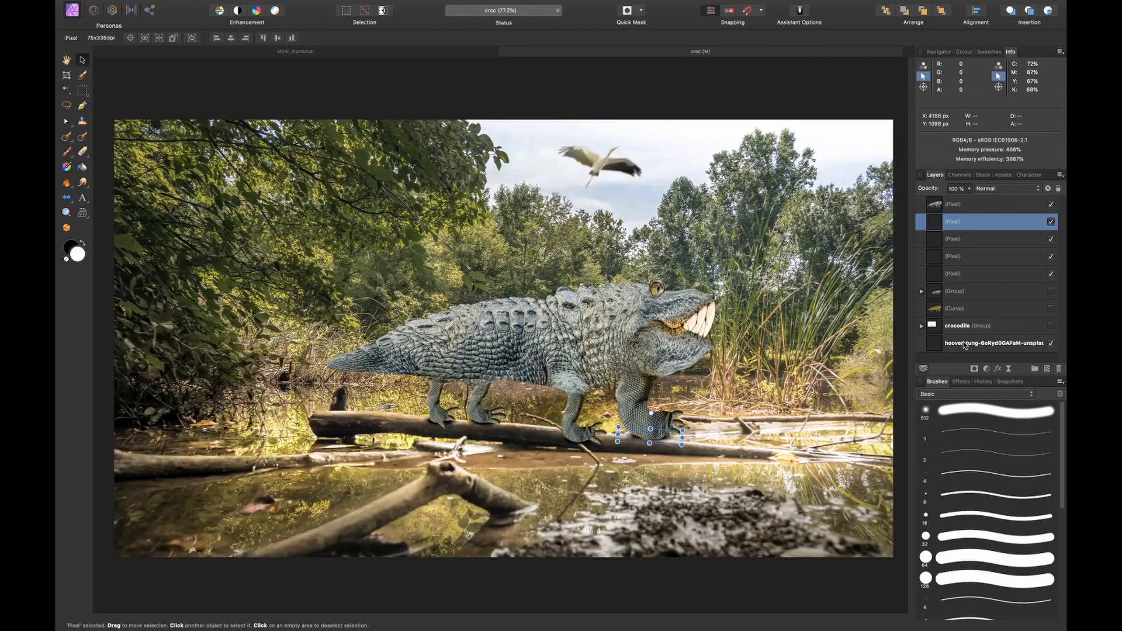
shift+click(964, 274)
drag(933, 192, 904, 195)
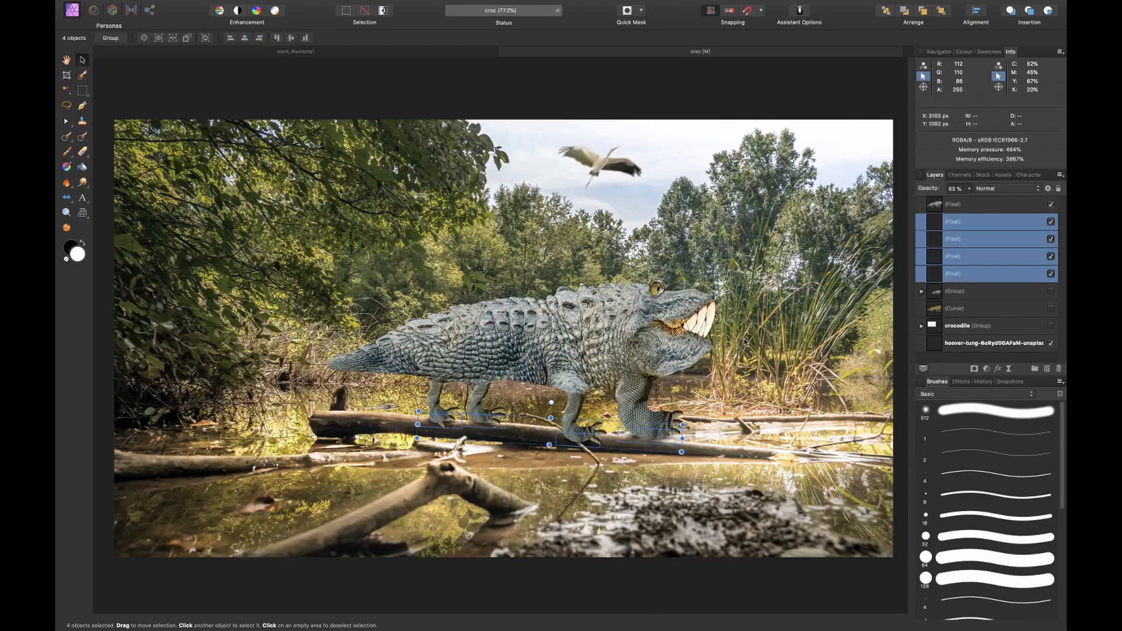
Add an Exposure adjustment of -1.76 nested inside the crocodile layer and invert its mask
click(965, 205)
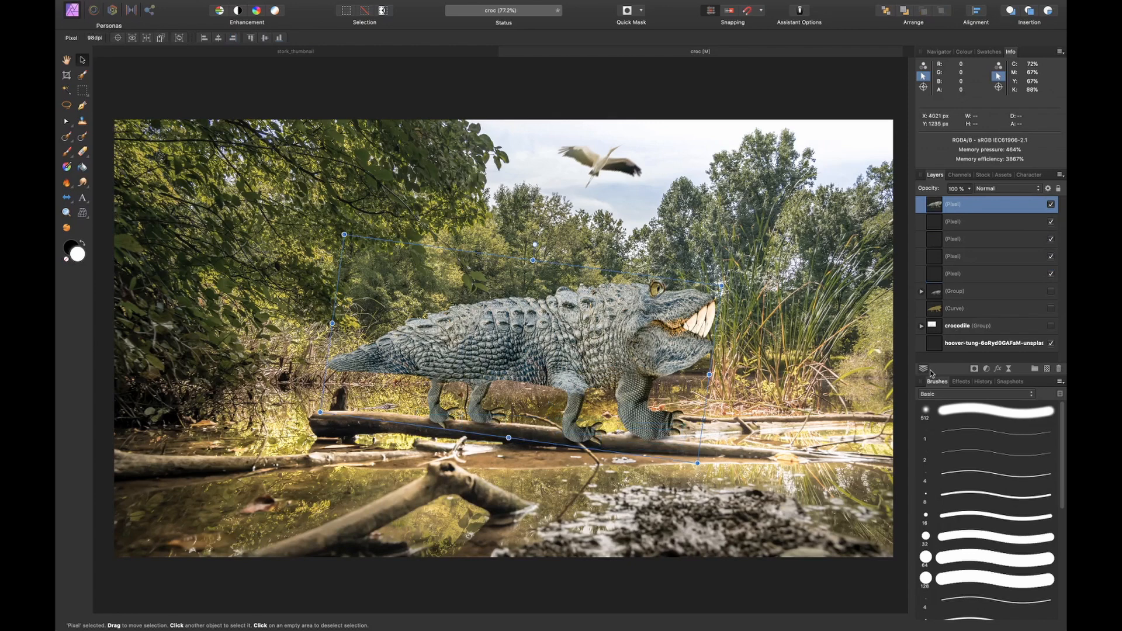
click(988, 370)
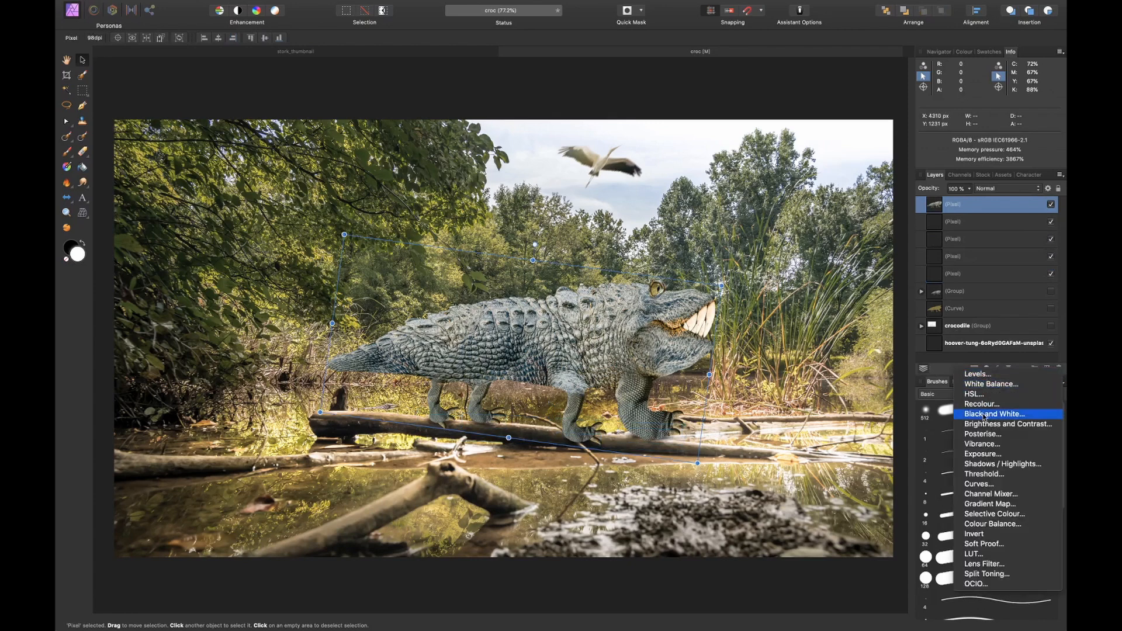
click(980, 454)
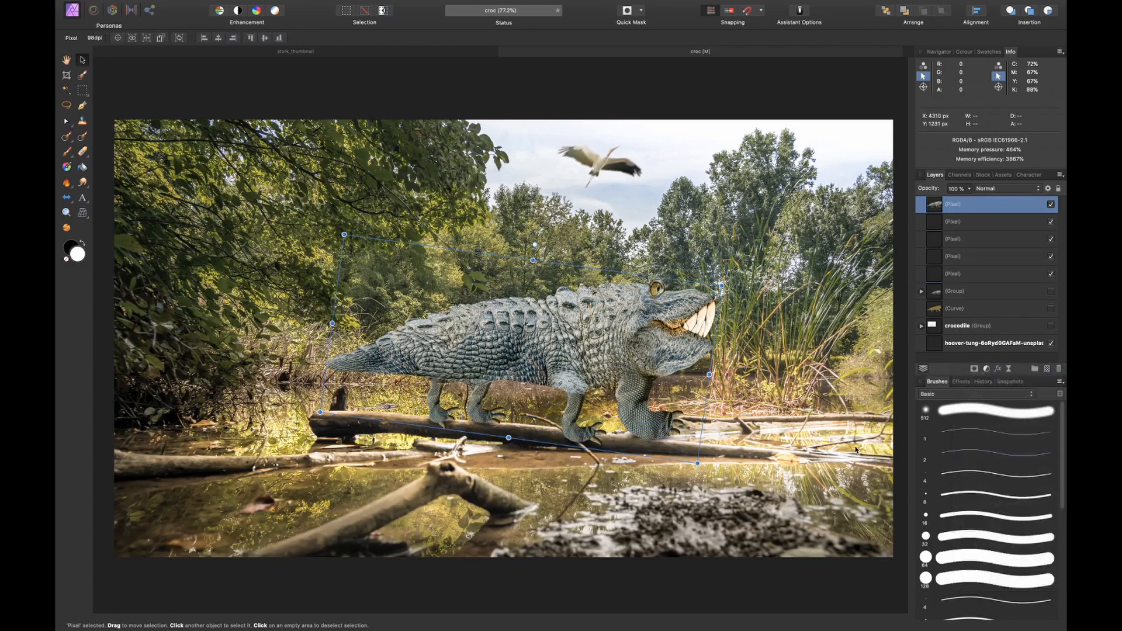
drag(968, 206, 967, 227)
drag(786, 573, 763, 579)
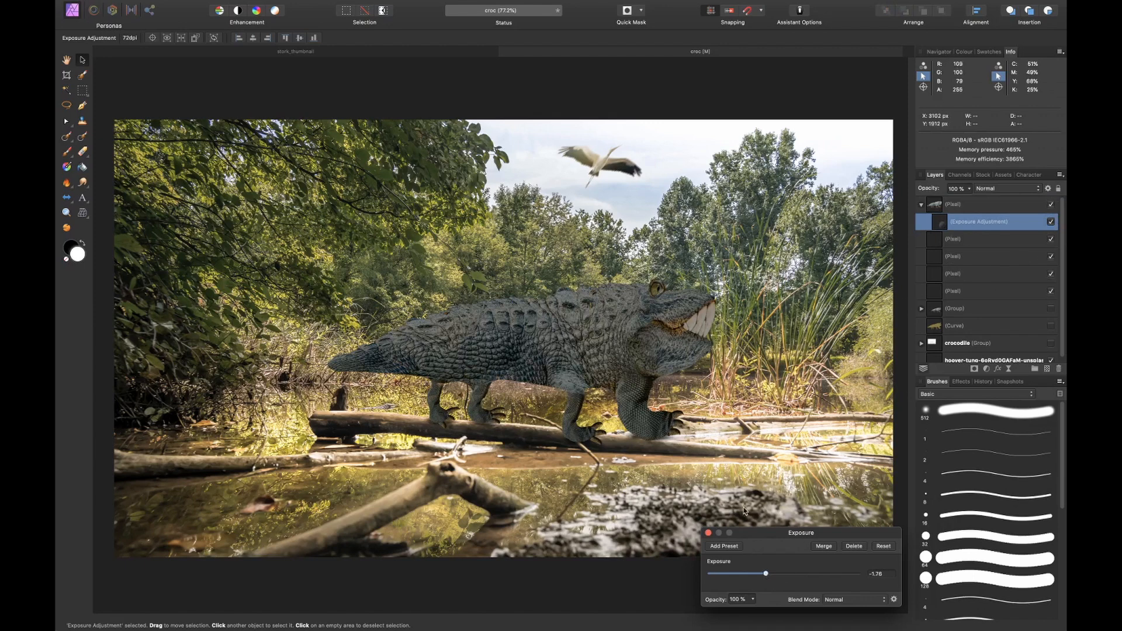
key(super+i)
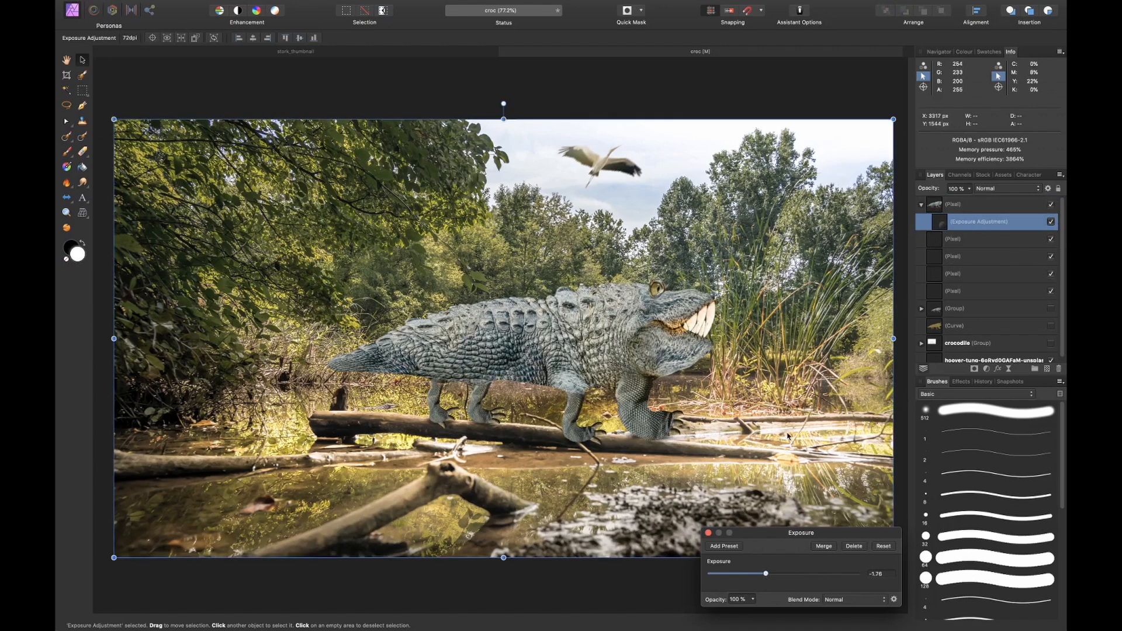
Using a white brush at 30% opacity and 0% hardness, paint exposure shading along the crocodile's throat, belly and legs
key(b)
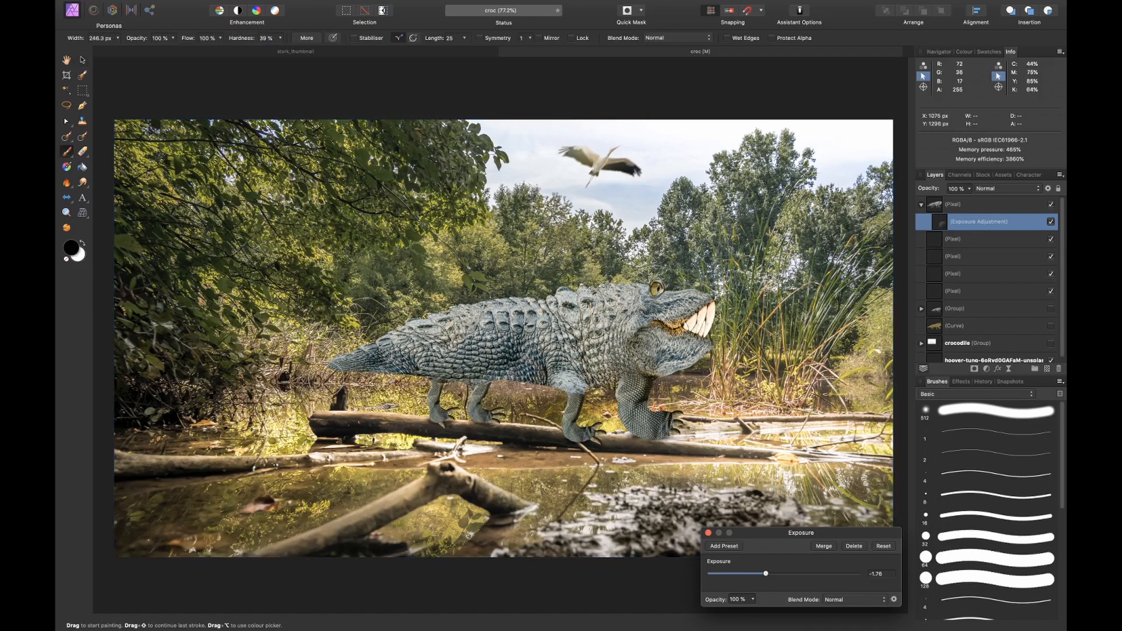
drag(245, 40, 209, 46)
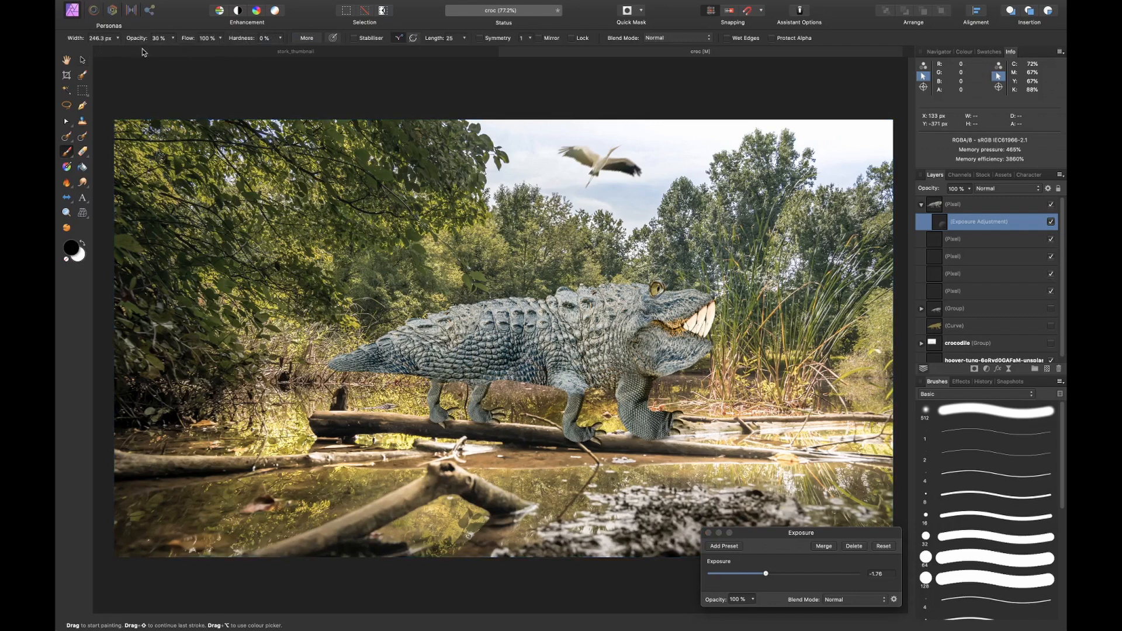
key(x)
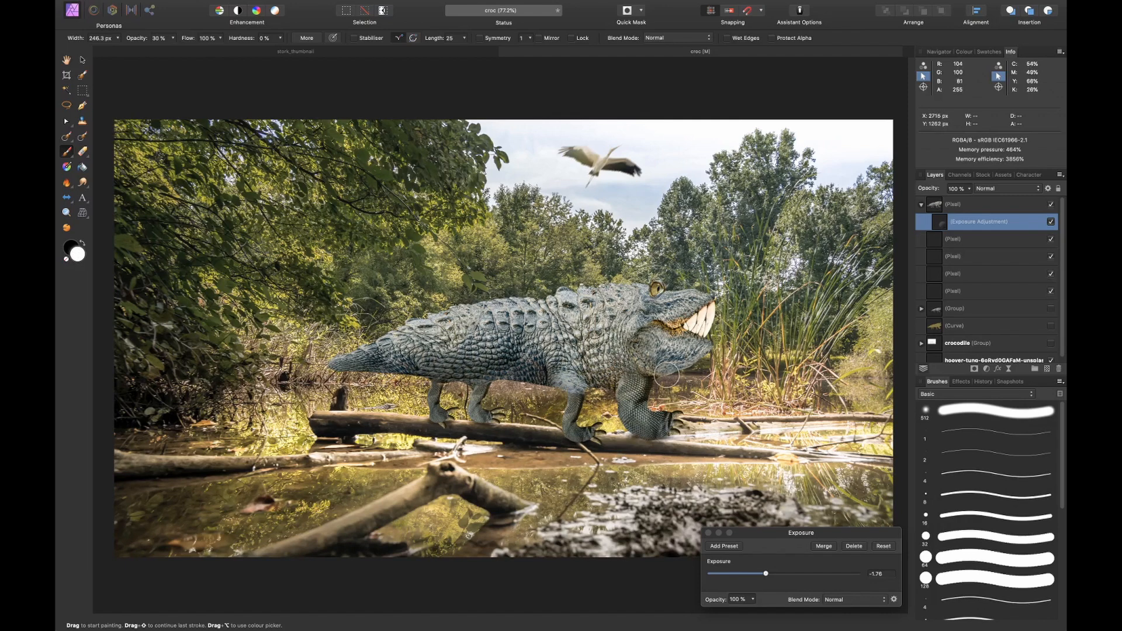
mouse_move(702, 356)
mouse_down()
mouse_move(637, 365)
mouse_move(612, 384)
mouse_move(555, 388)
mouse_up()
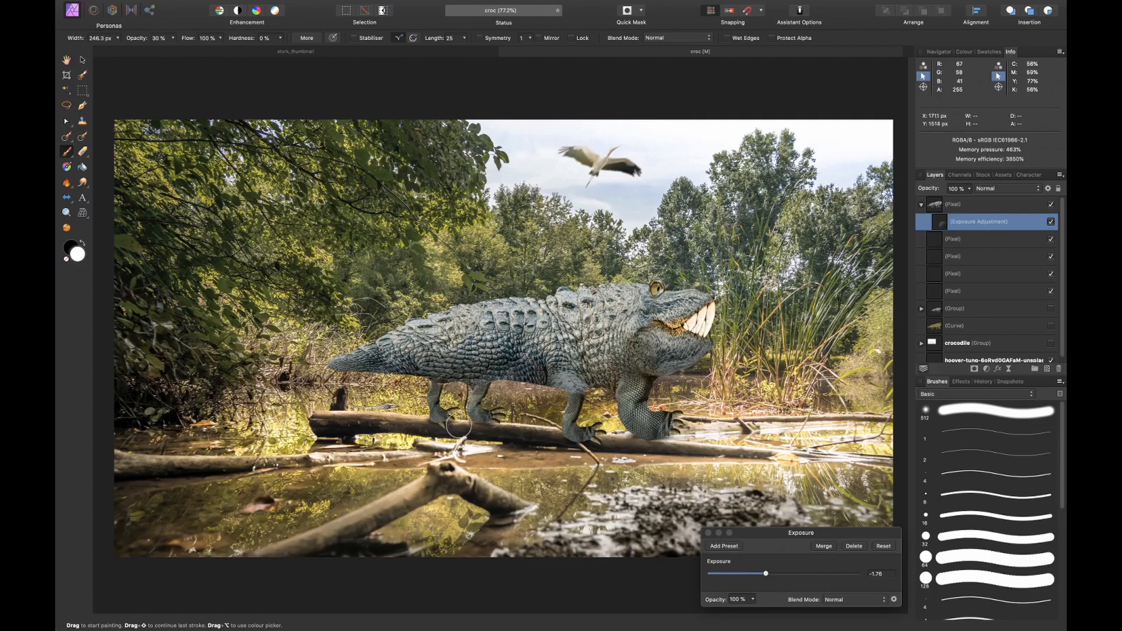
key(super+plus)
key(super+plus)
drag(429, 413, 458, 233)
Paint back the lit areas of the legs and paws with a 117.4 px black brush, and close the Exposure settings and collapse the crocodile layer
key(x)
key(bracketleft)
key(bracketleft)
key(bracketleft)
key(bracketleft)
key(bracketleft)
key(bracketleft)
key(bracketleft)
drag(379, 283, 412, 343)
drag(515, 299, 520, 339)
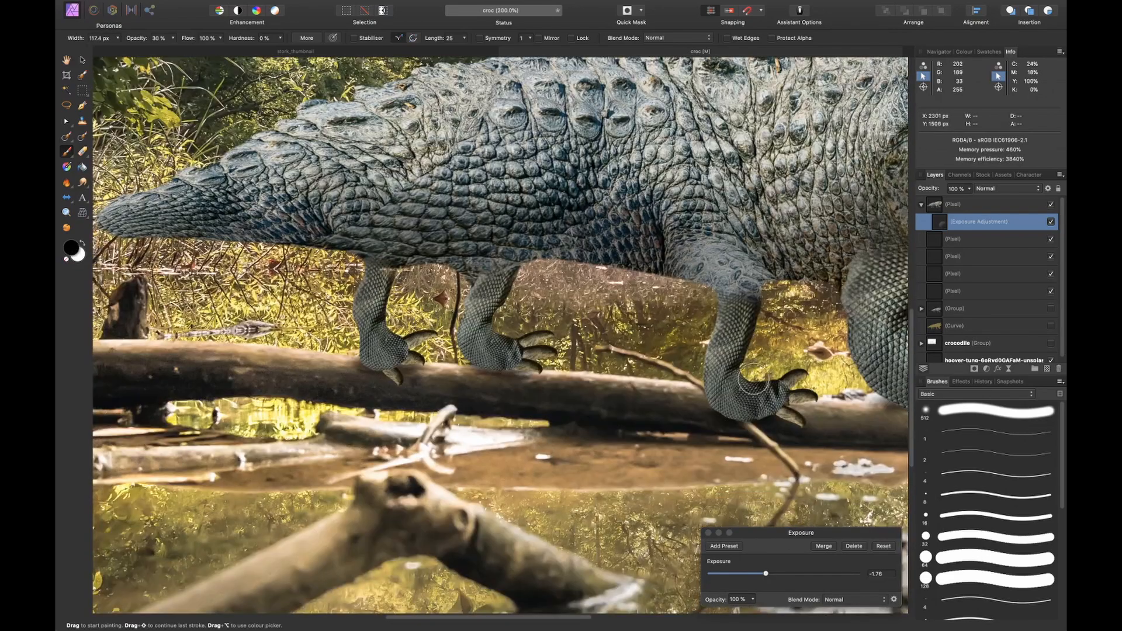
drag(751, 367, 789, 381)
drag(783, 368, 628, 390)
key(super+0)
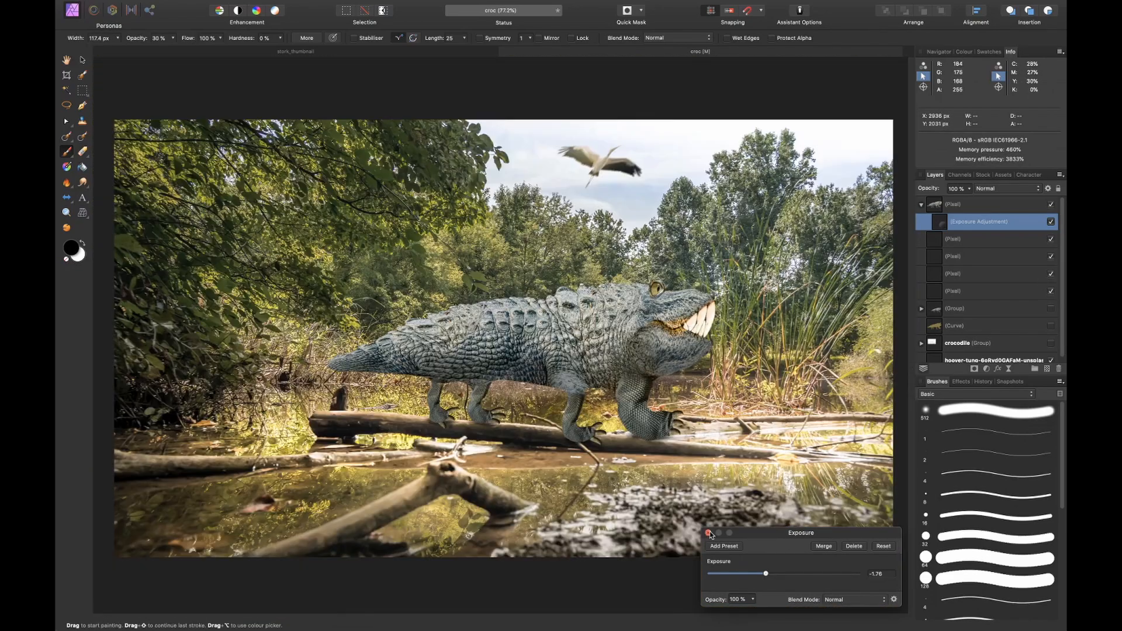
click(709, 533)
click(922, 204)
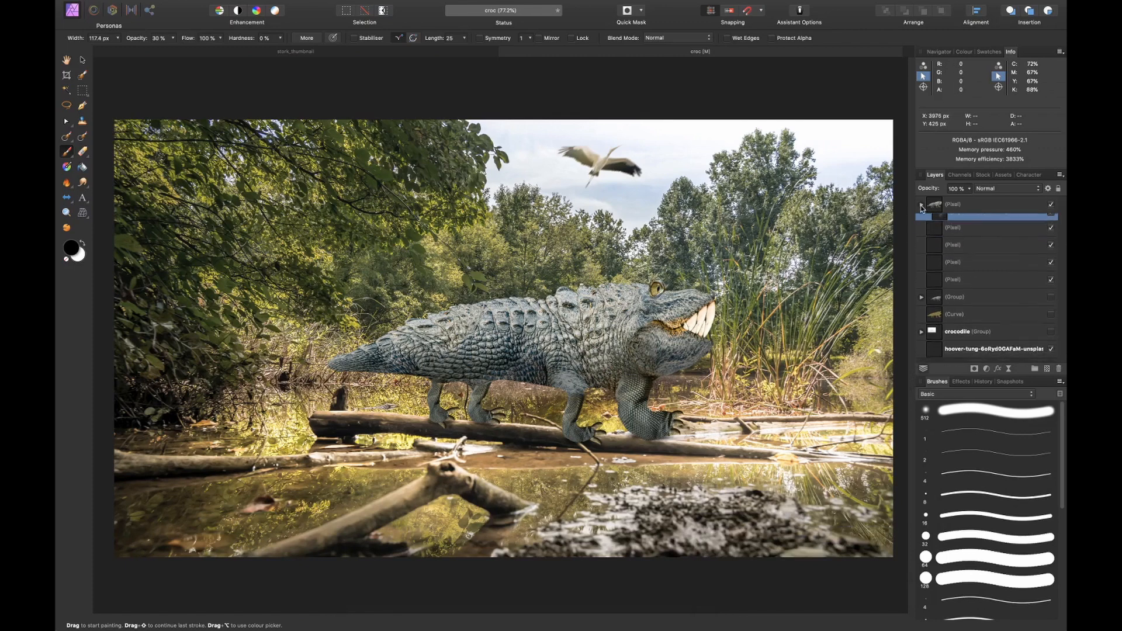